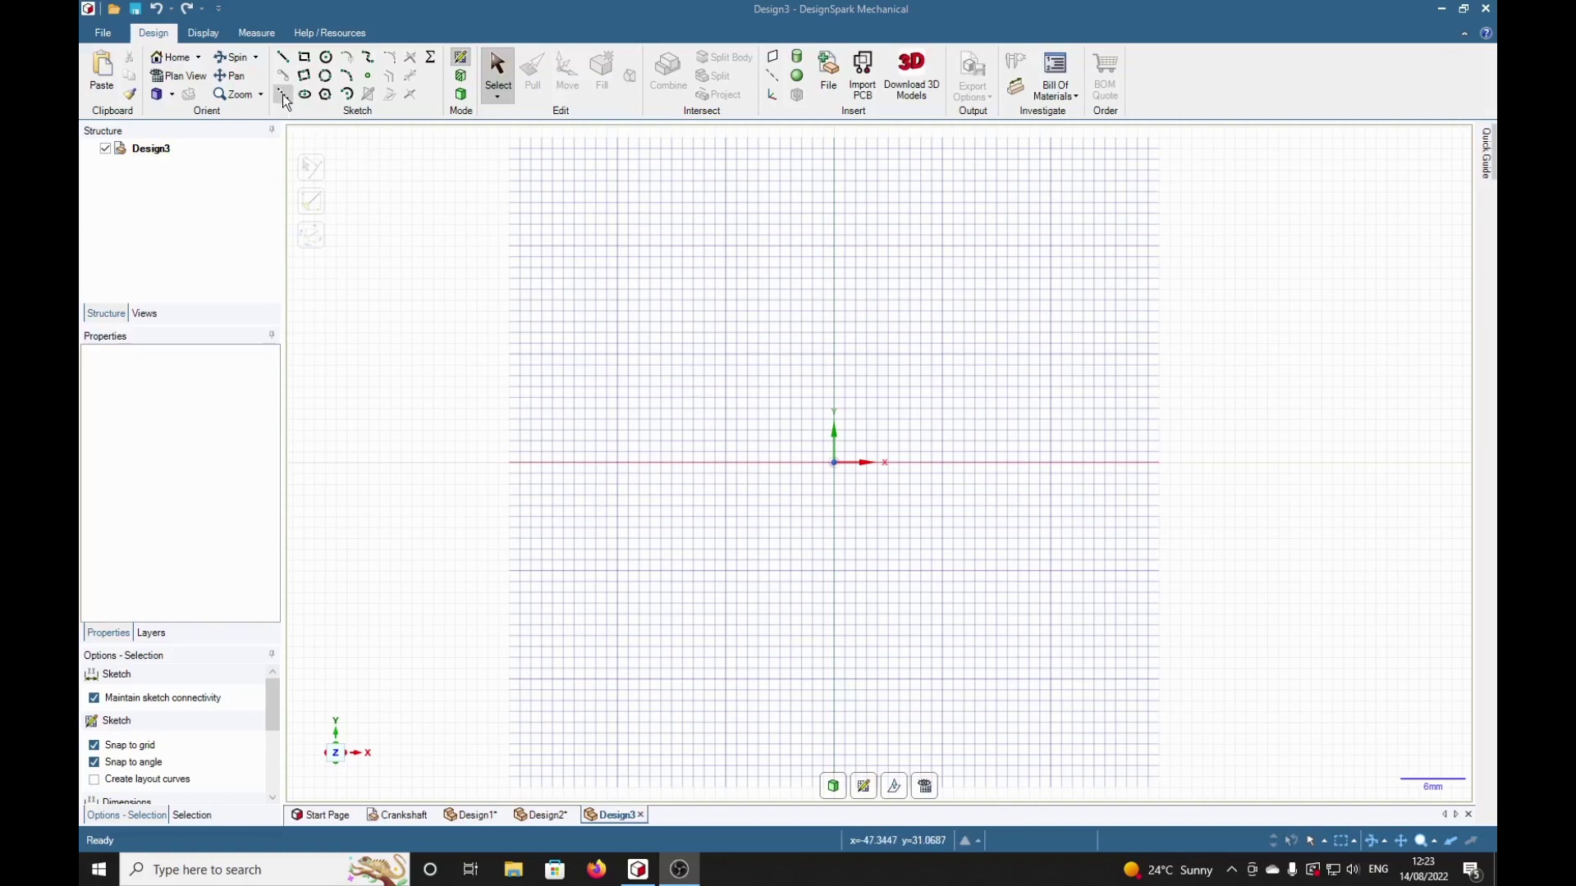
Draw two construction lines crossing at the origin, a vertical one 57 mm long and a horizontal one 92 mm long
left_click(283, 96)
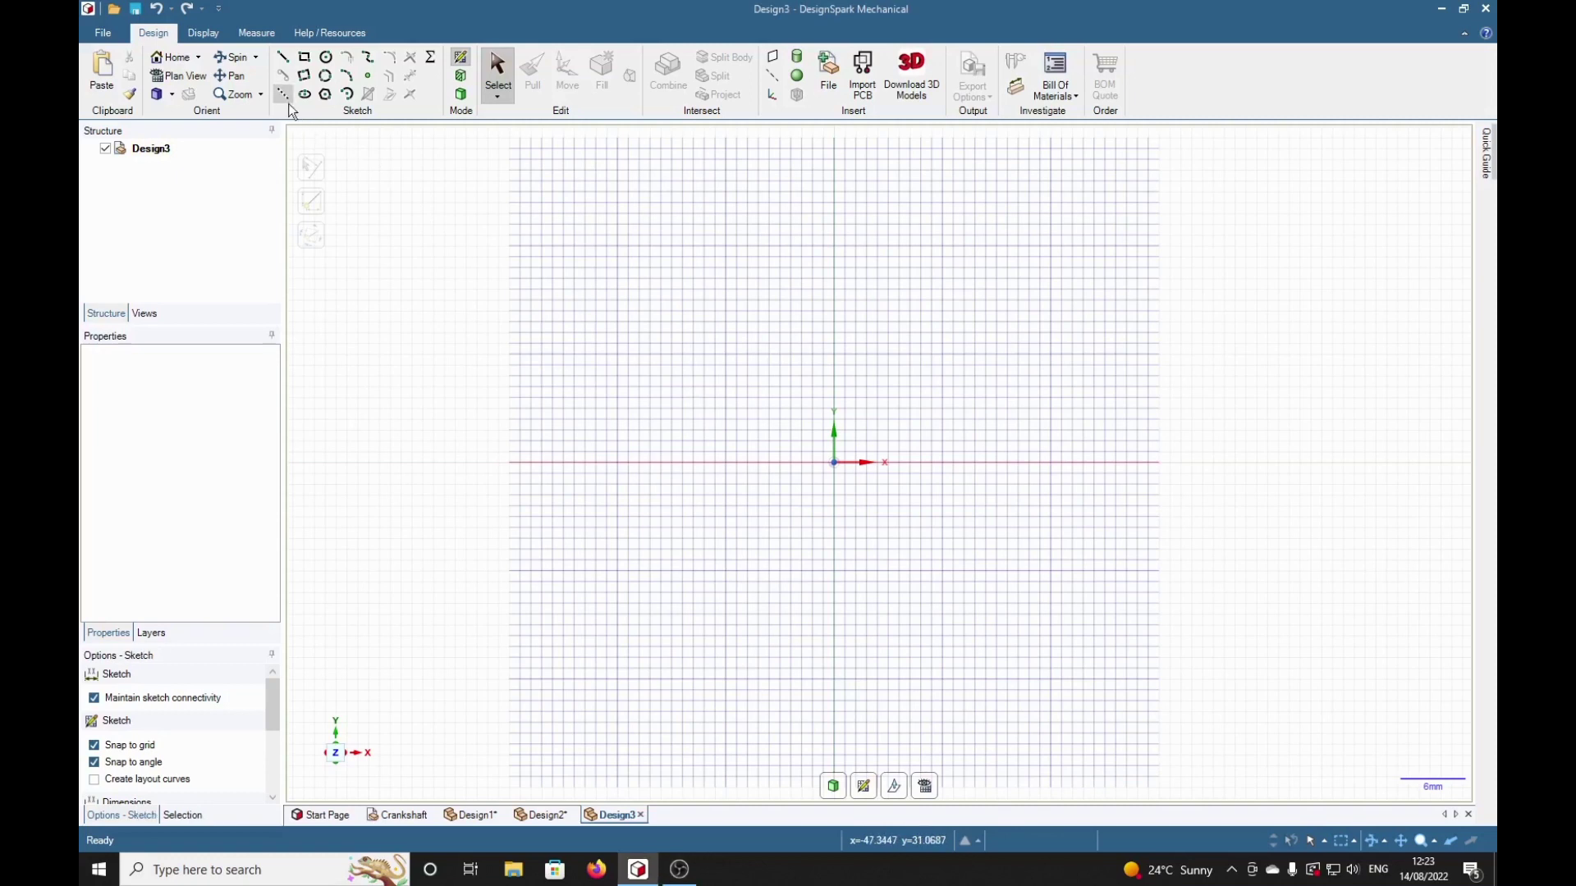
left_click(835, 147)
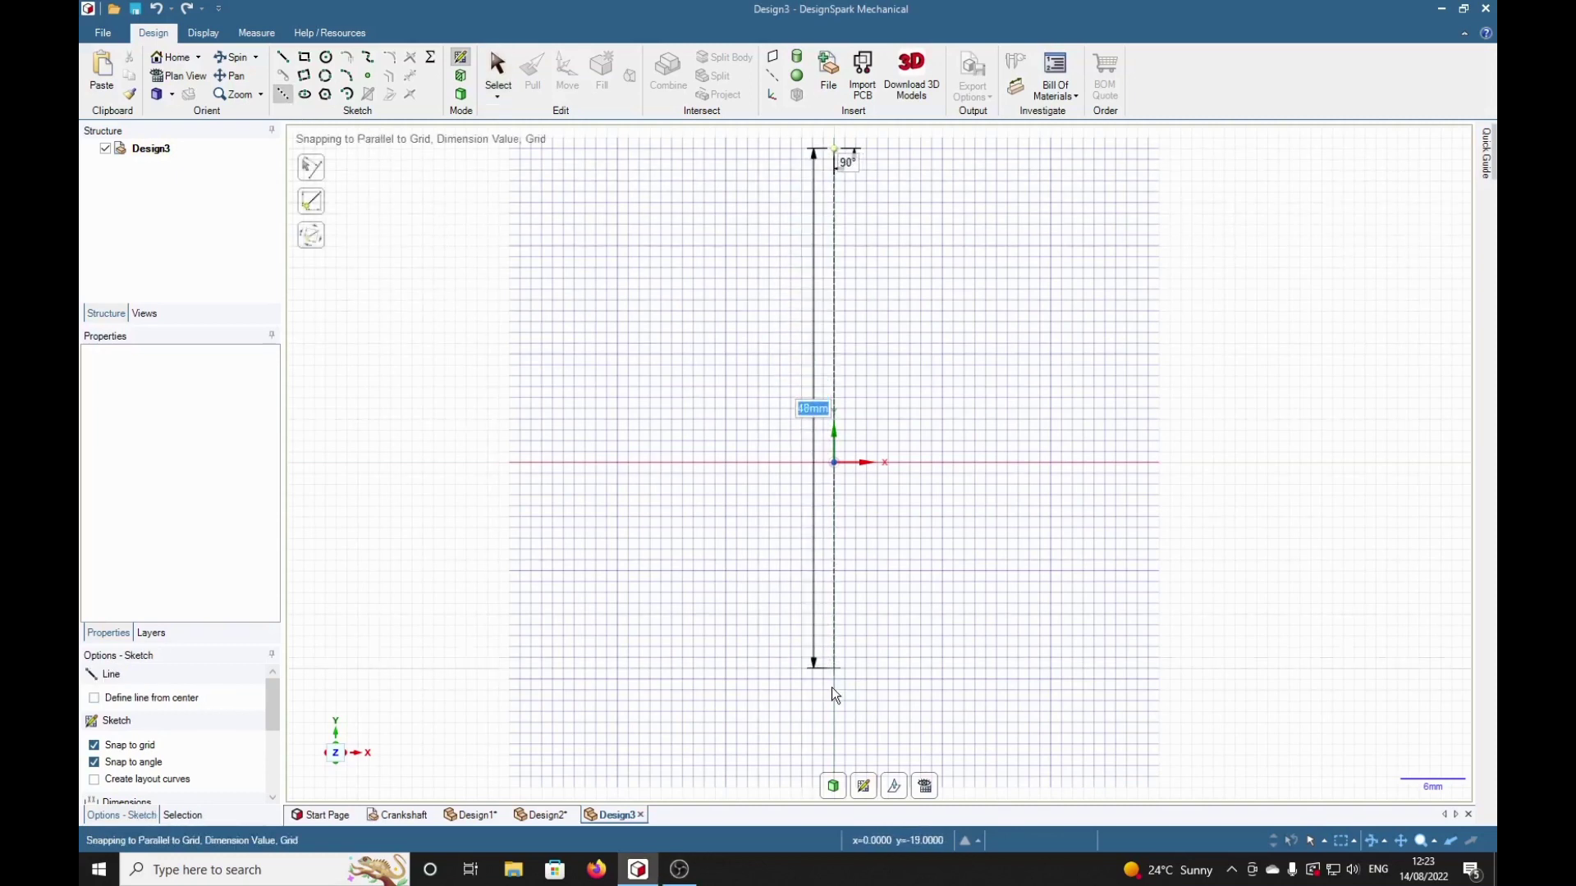
left_click(834, 765)
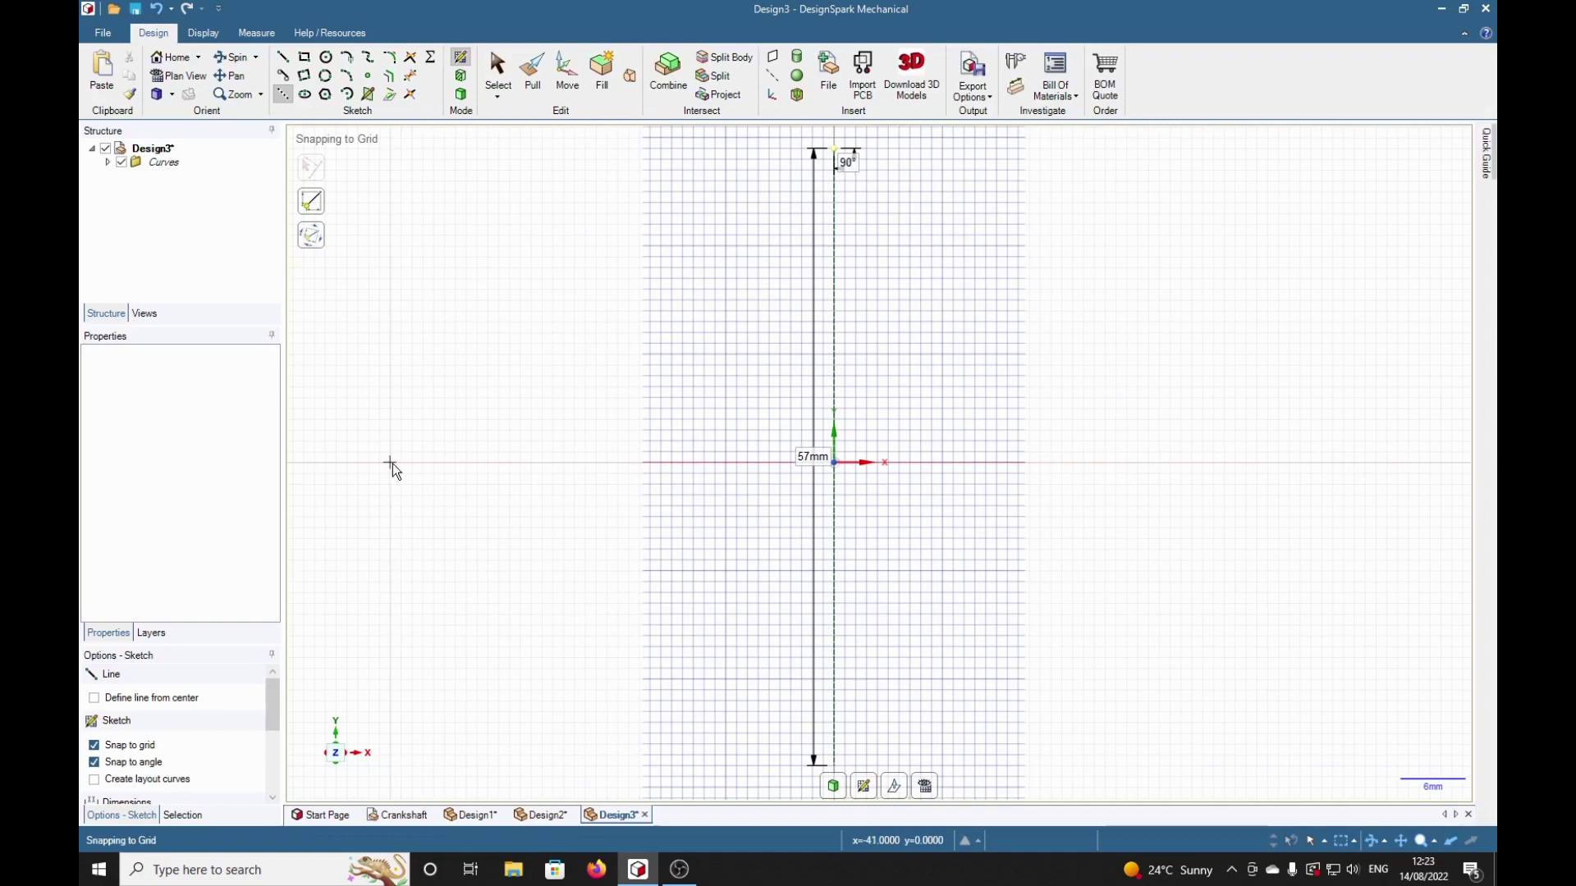
left_click(393, 463)
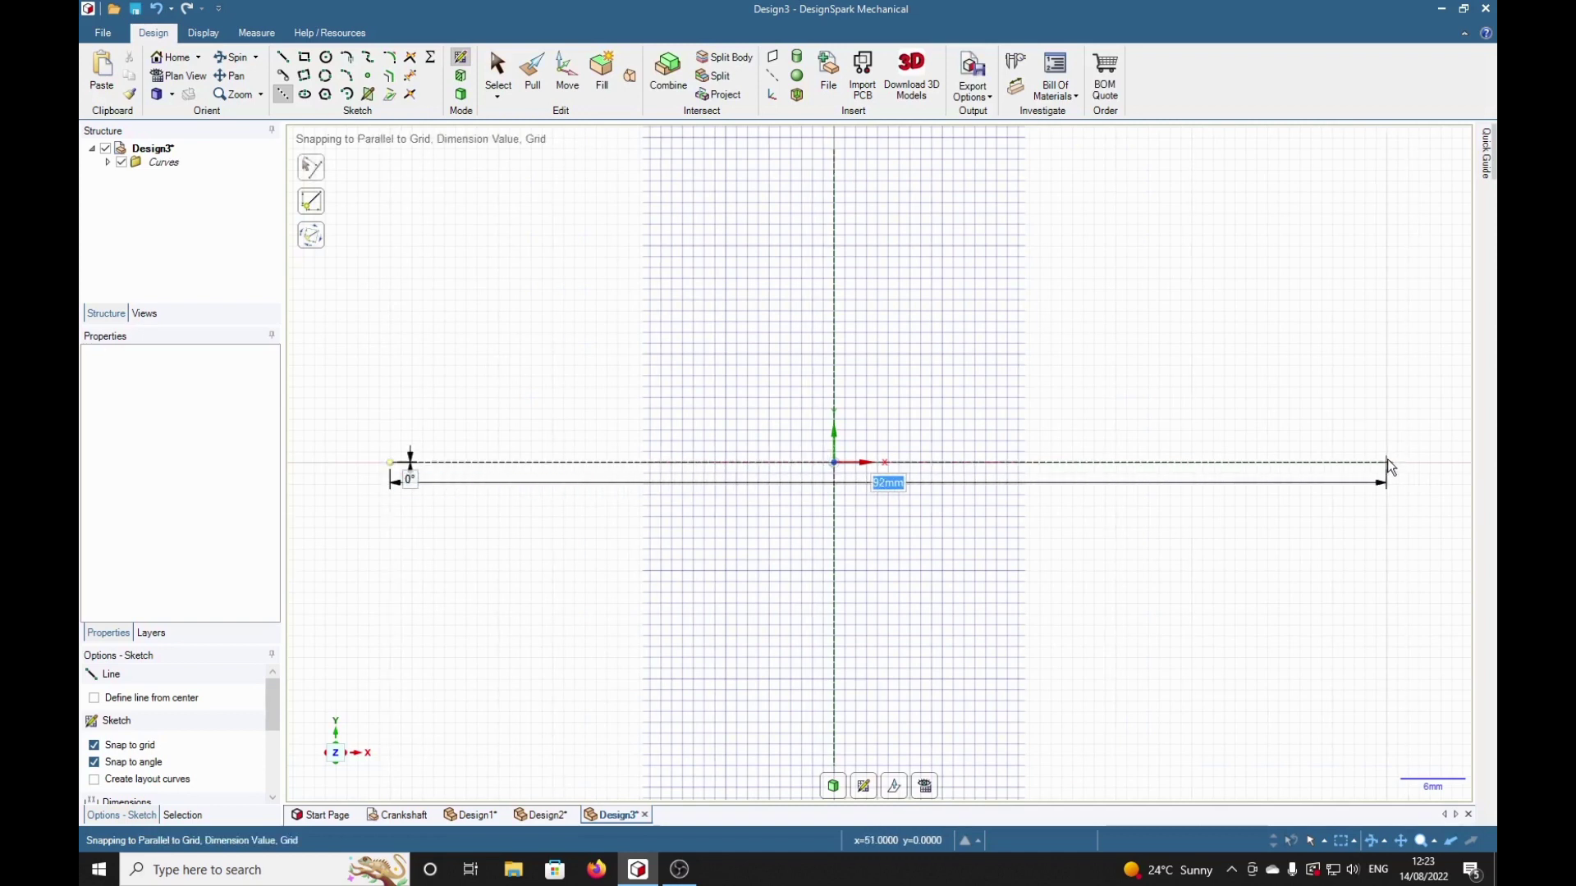
left_click(1387, 461)
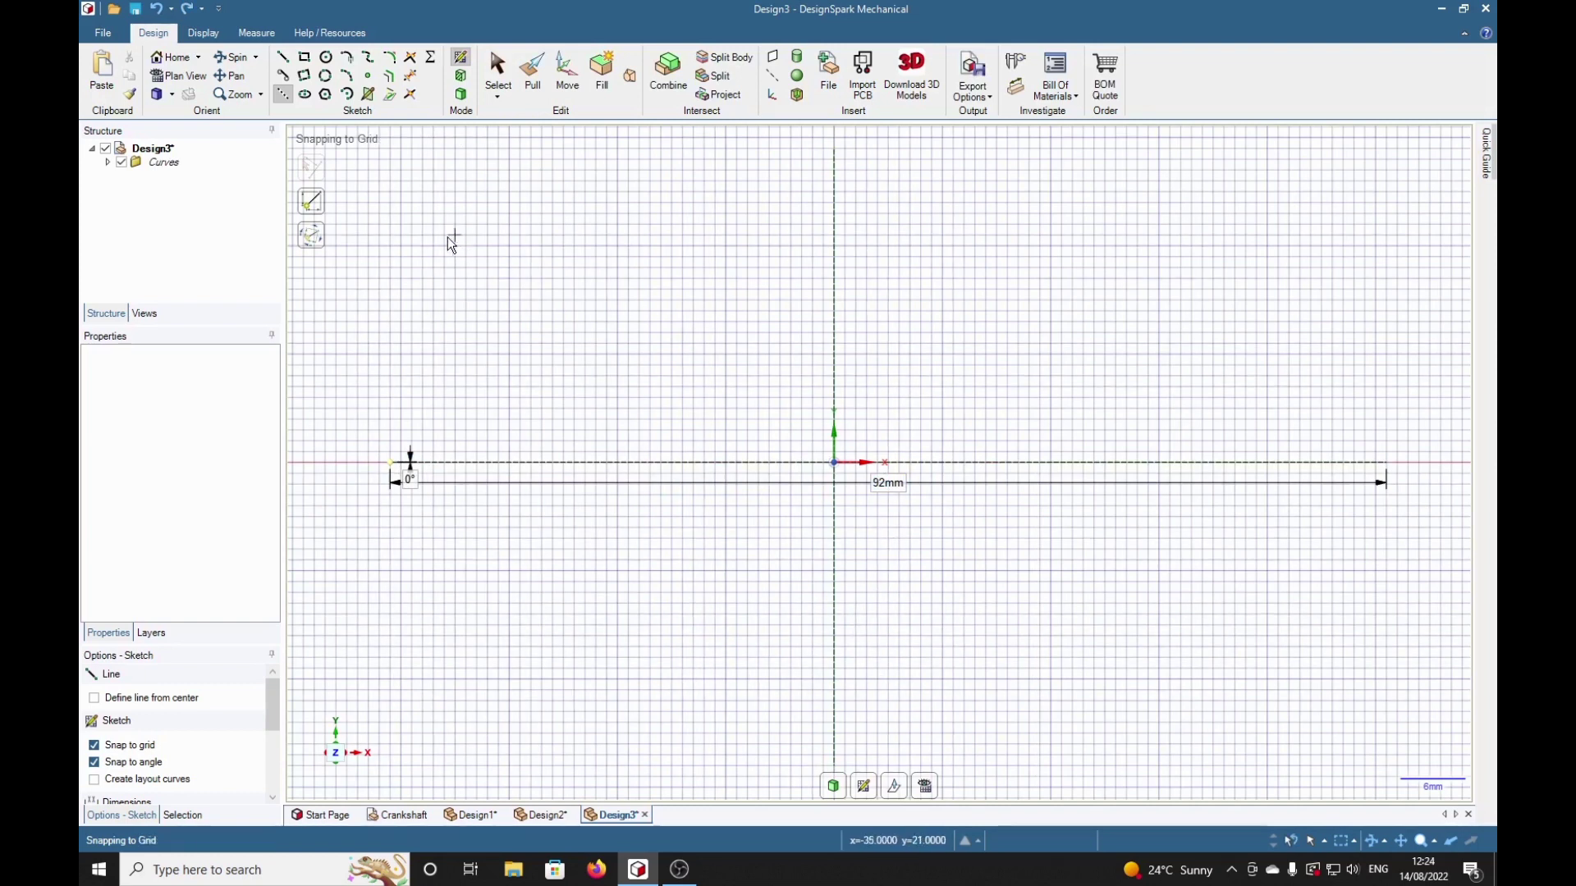
Draw a 60 mm diameter circle centred on the origin
left_click(326, 56)
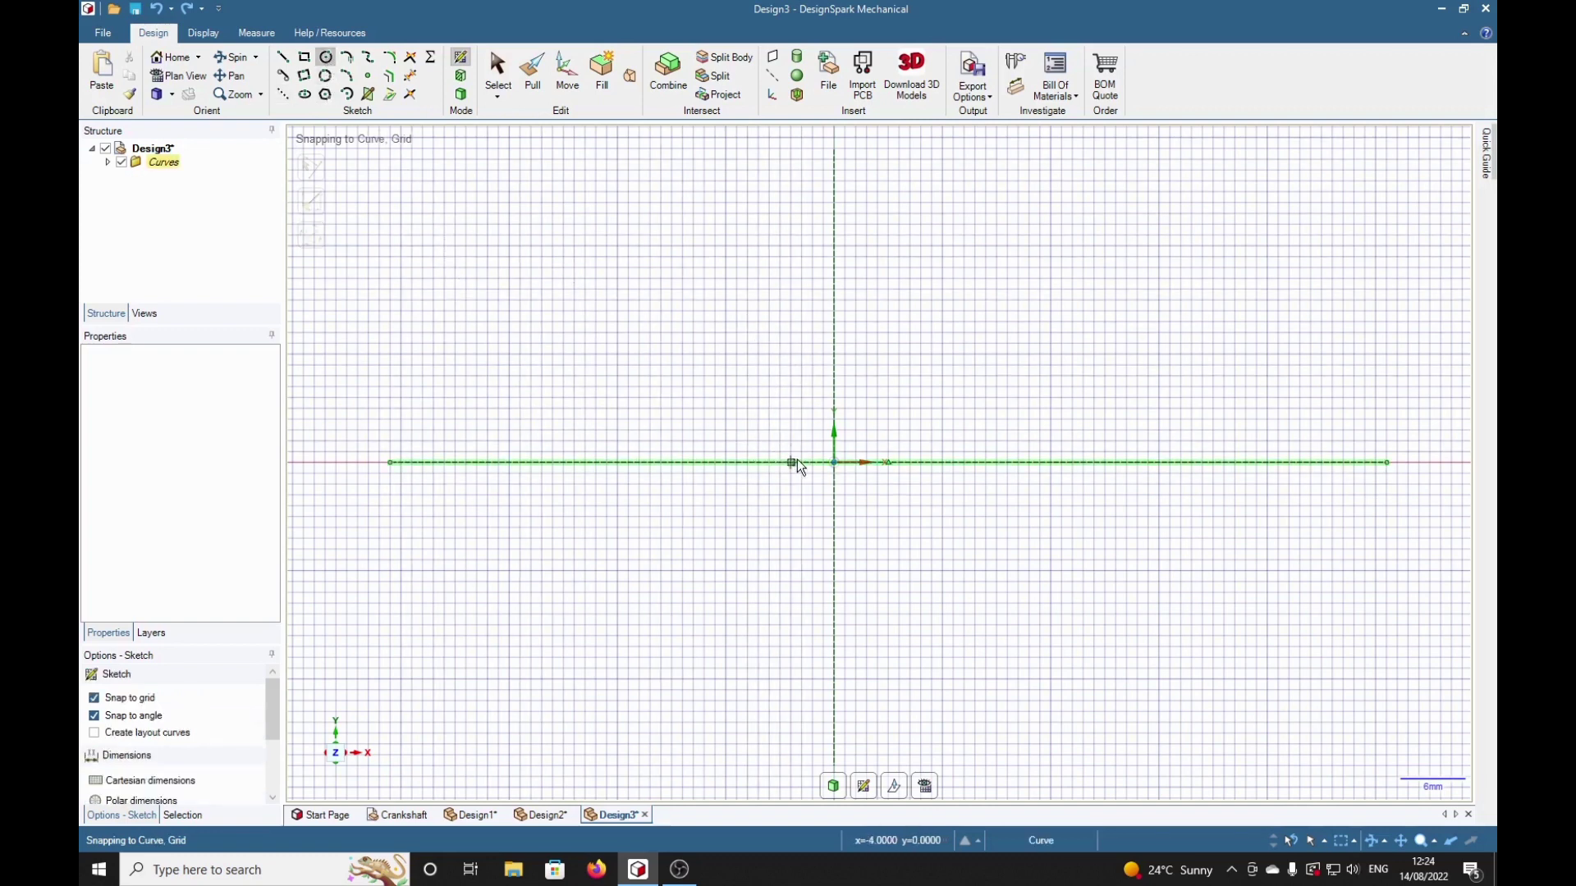
left_click(833, 463)
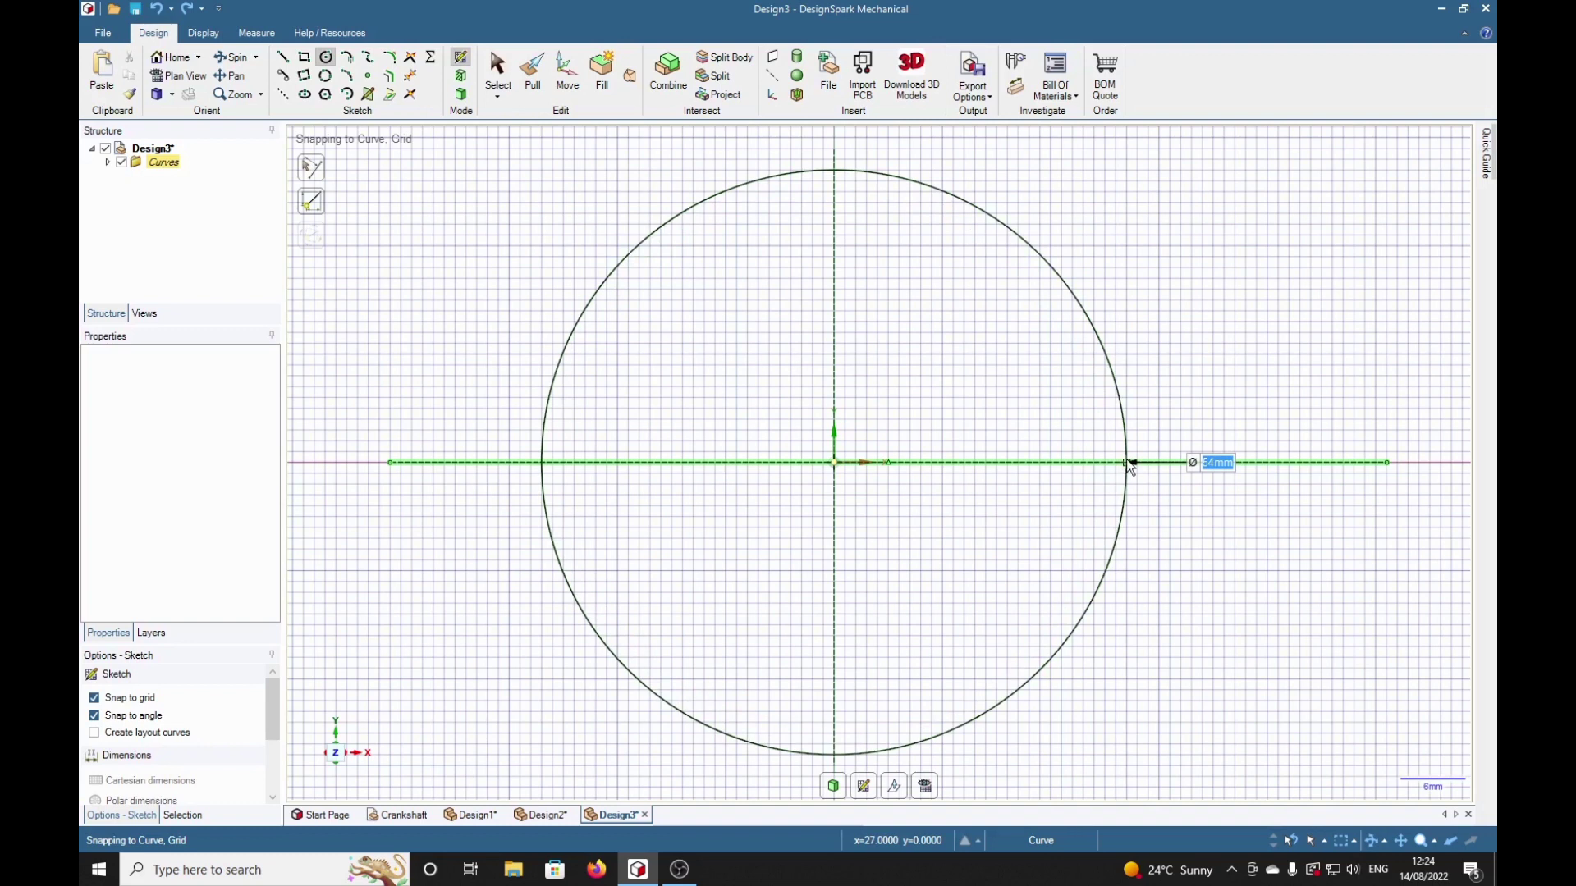
type("60")
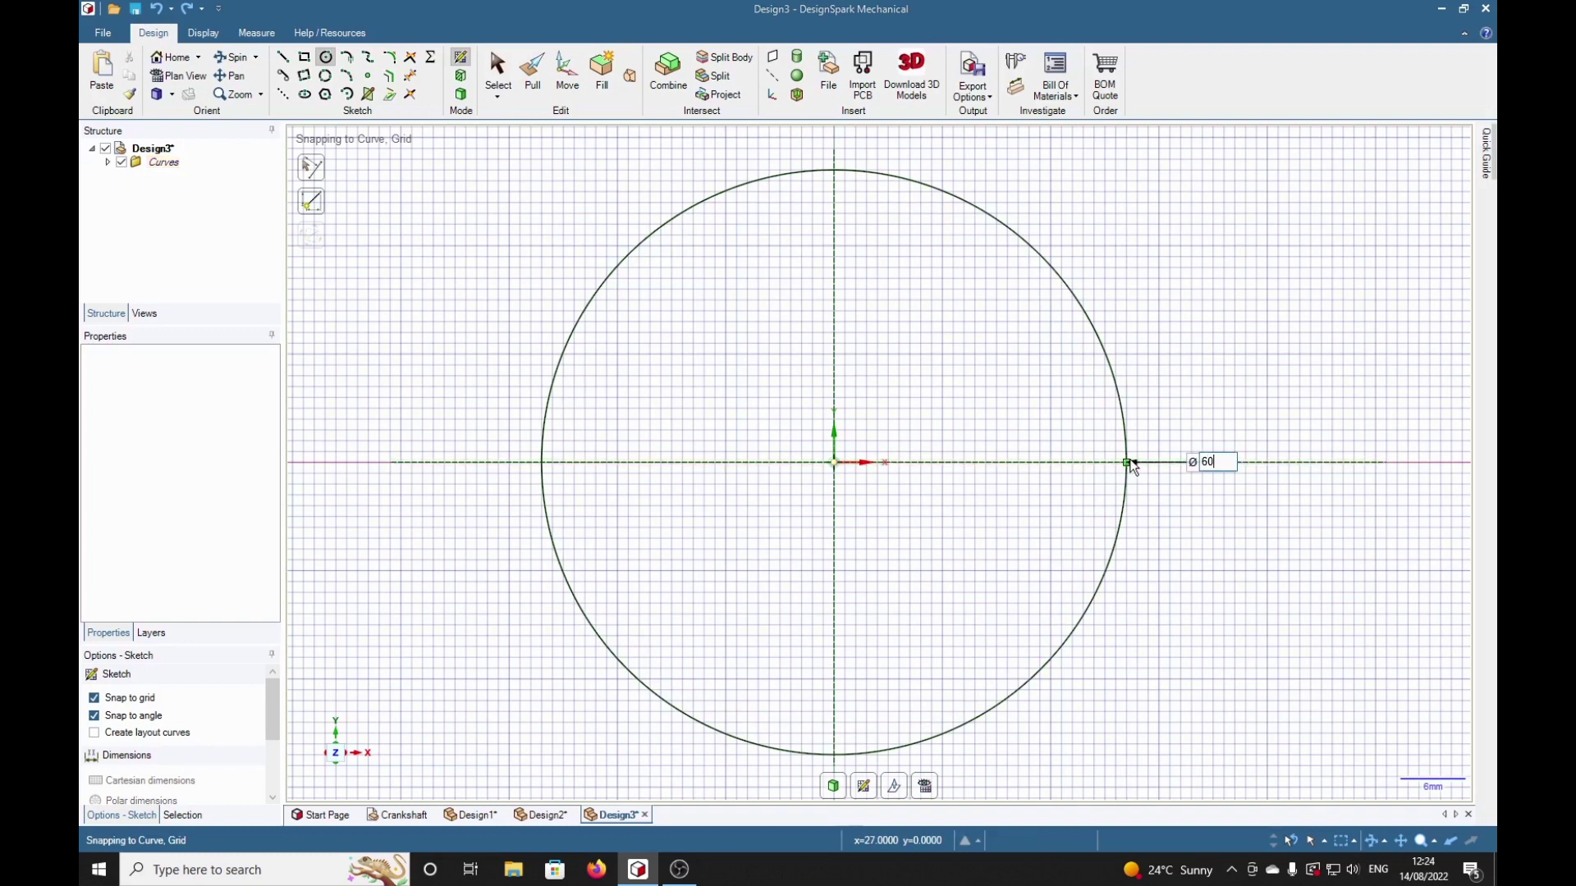
key("Return")
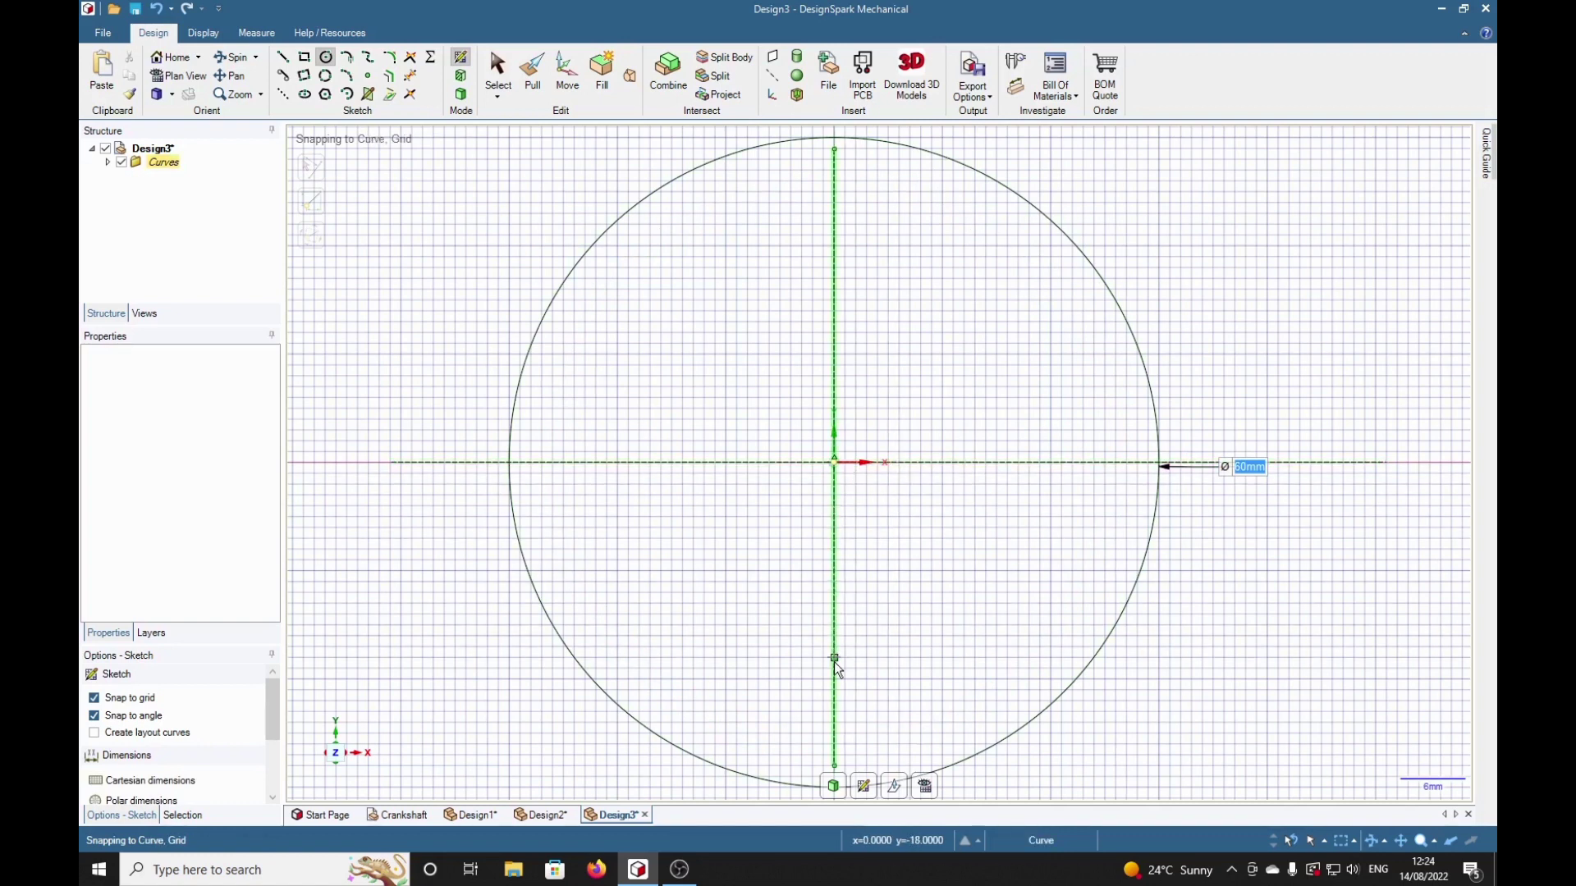
Draw a 24 mm diameter circle centred on the vertical construction line, 25 mm below the origin
left_click(834, 733)
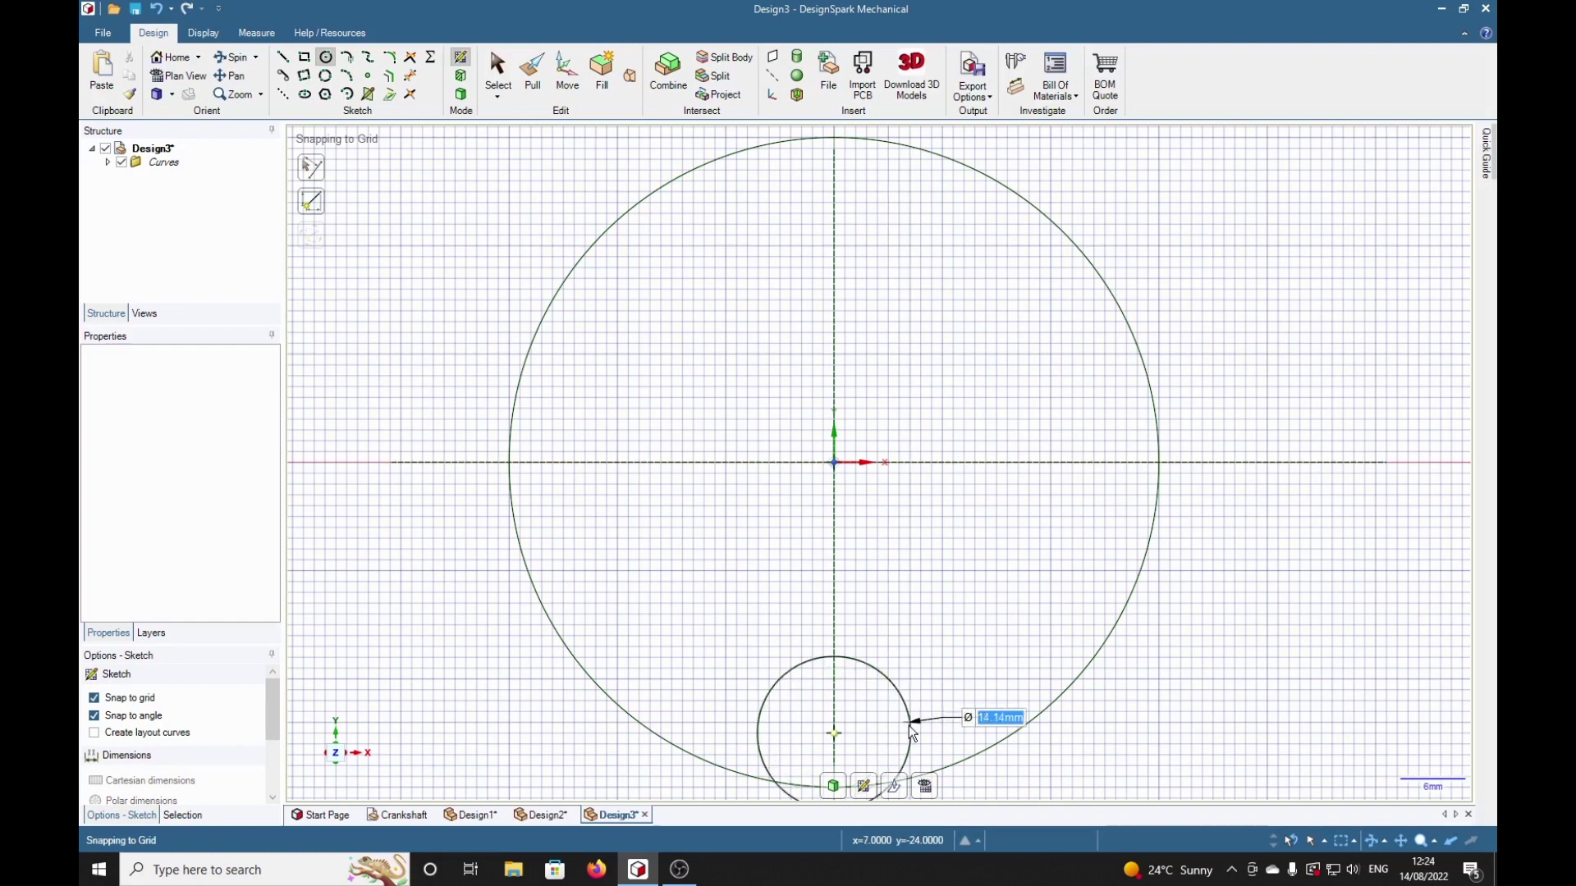
type("24")
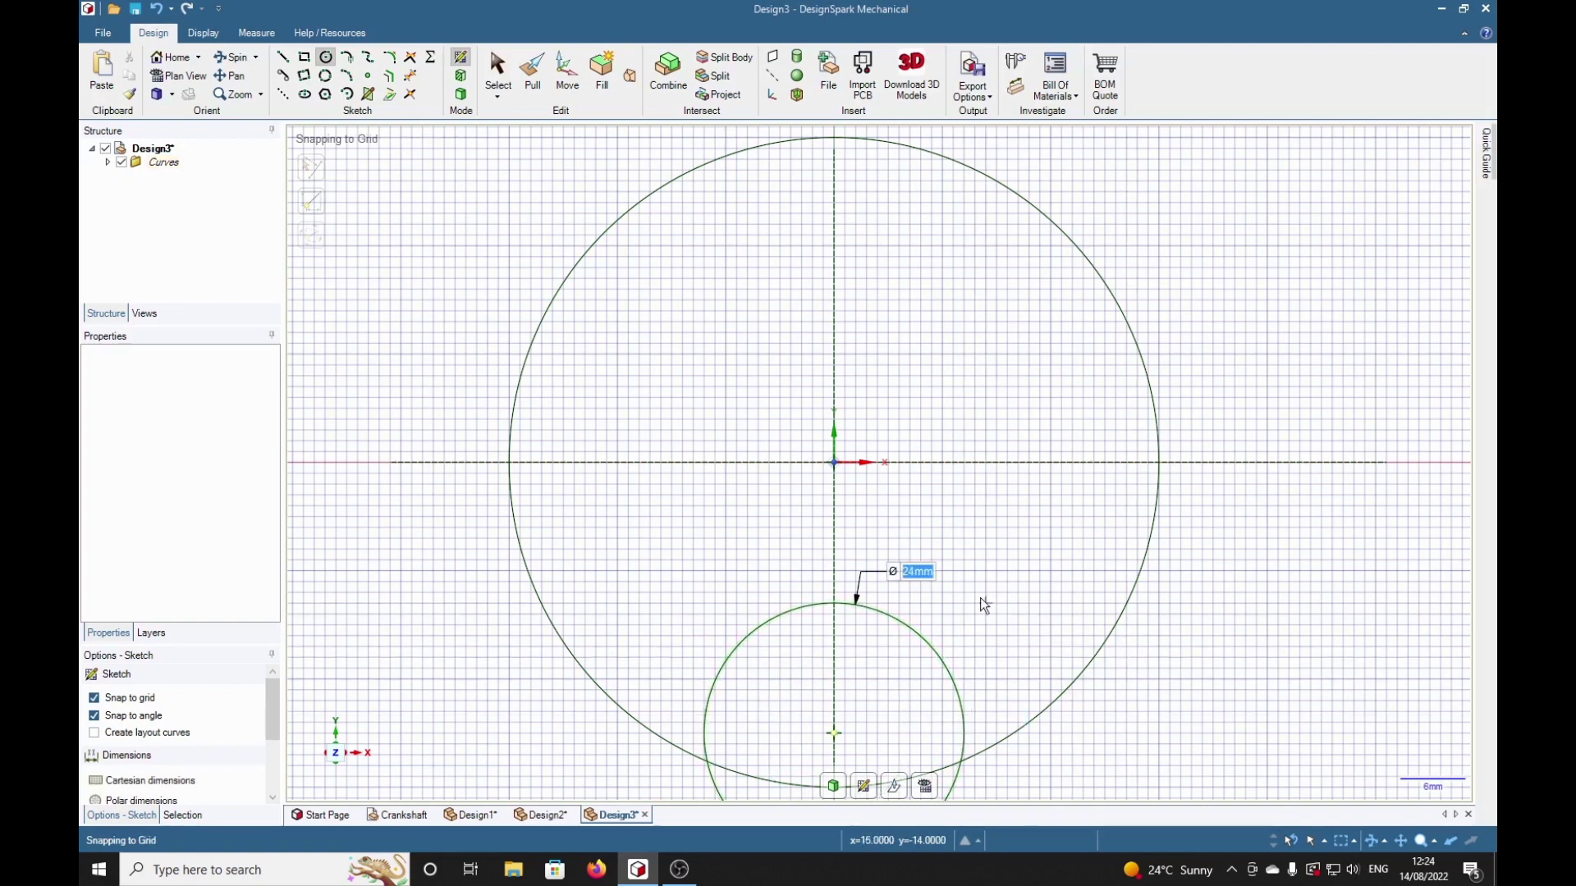
key("Return")
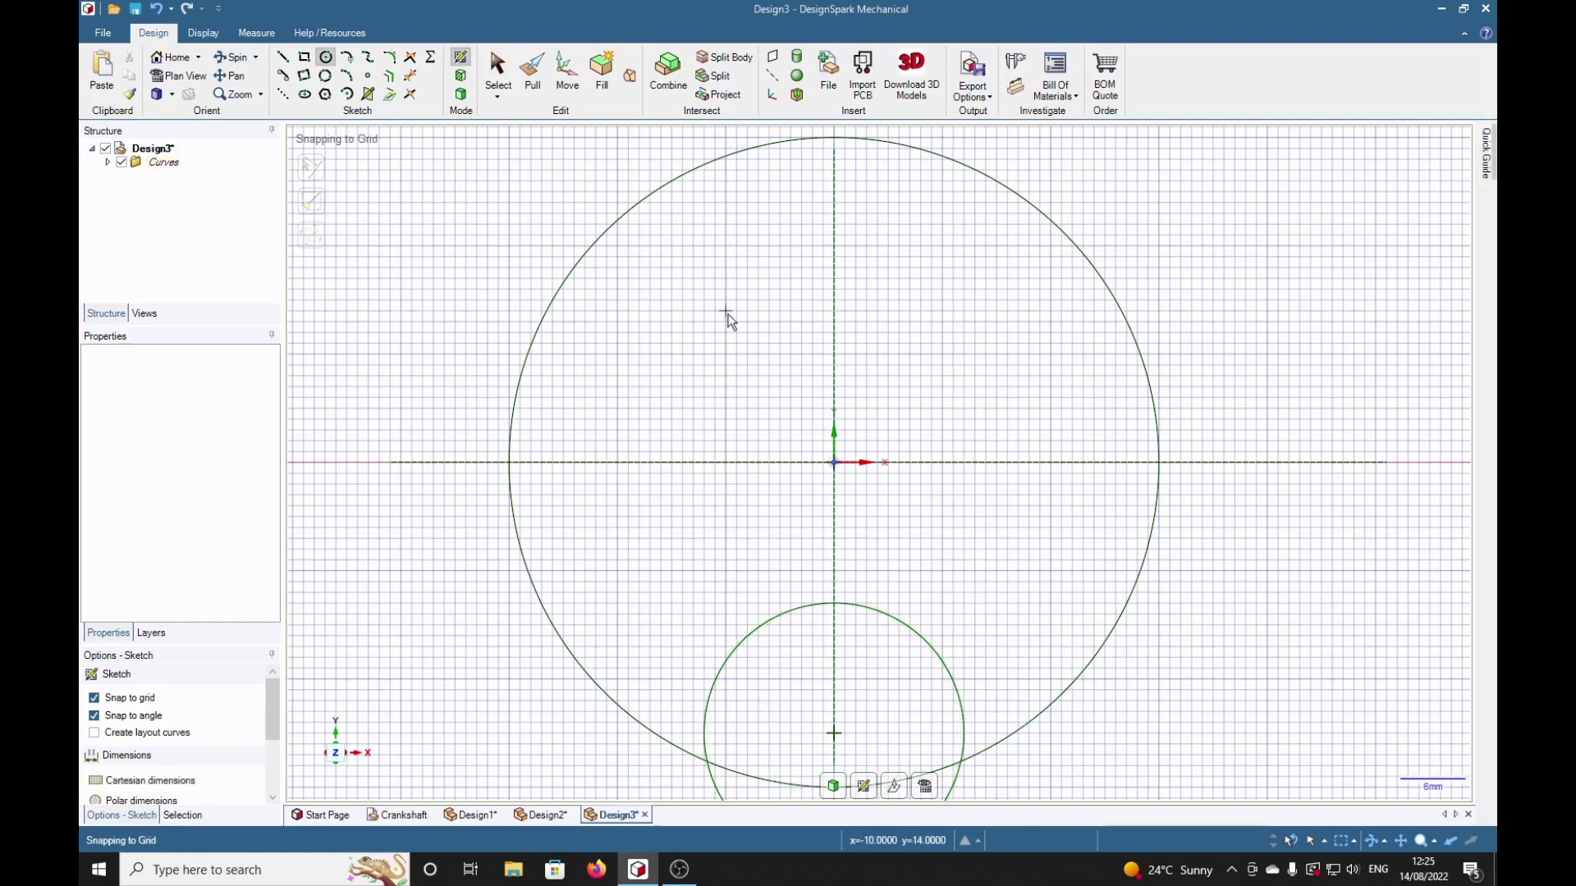
Set the vertical construction line as mirror line and draw mirrored 16 mm diameter circles, with the left one centred at X -20, Y -10
right_click(834, 220)
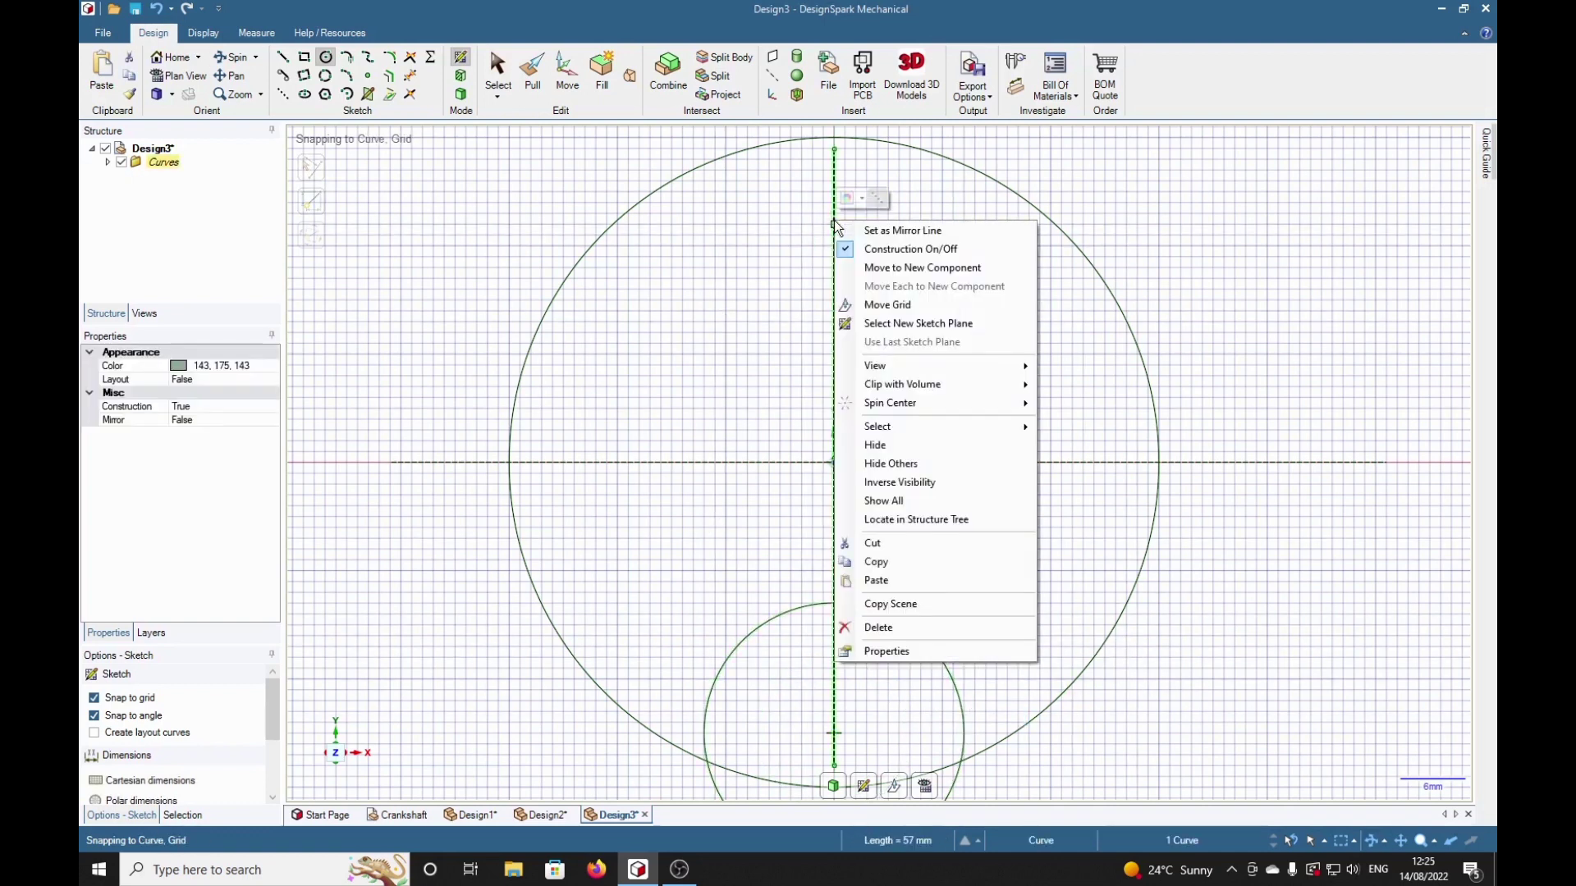
left_click(894, 231)
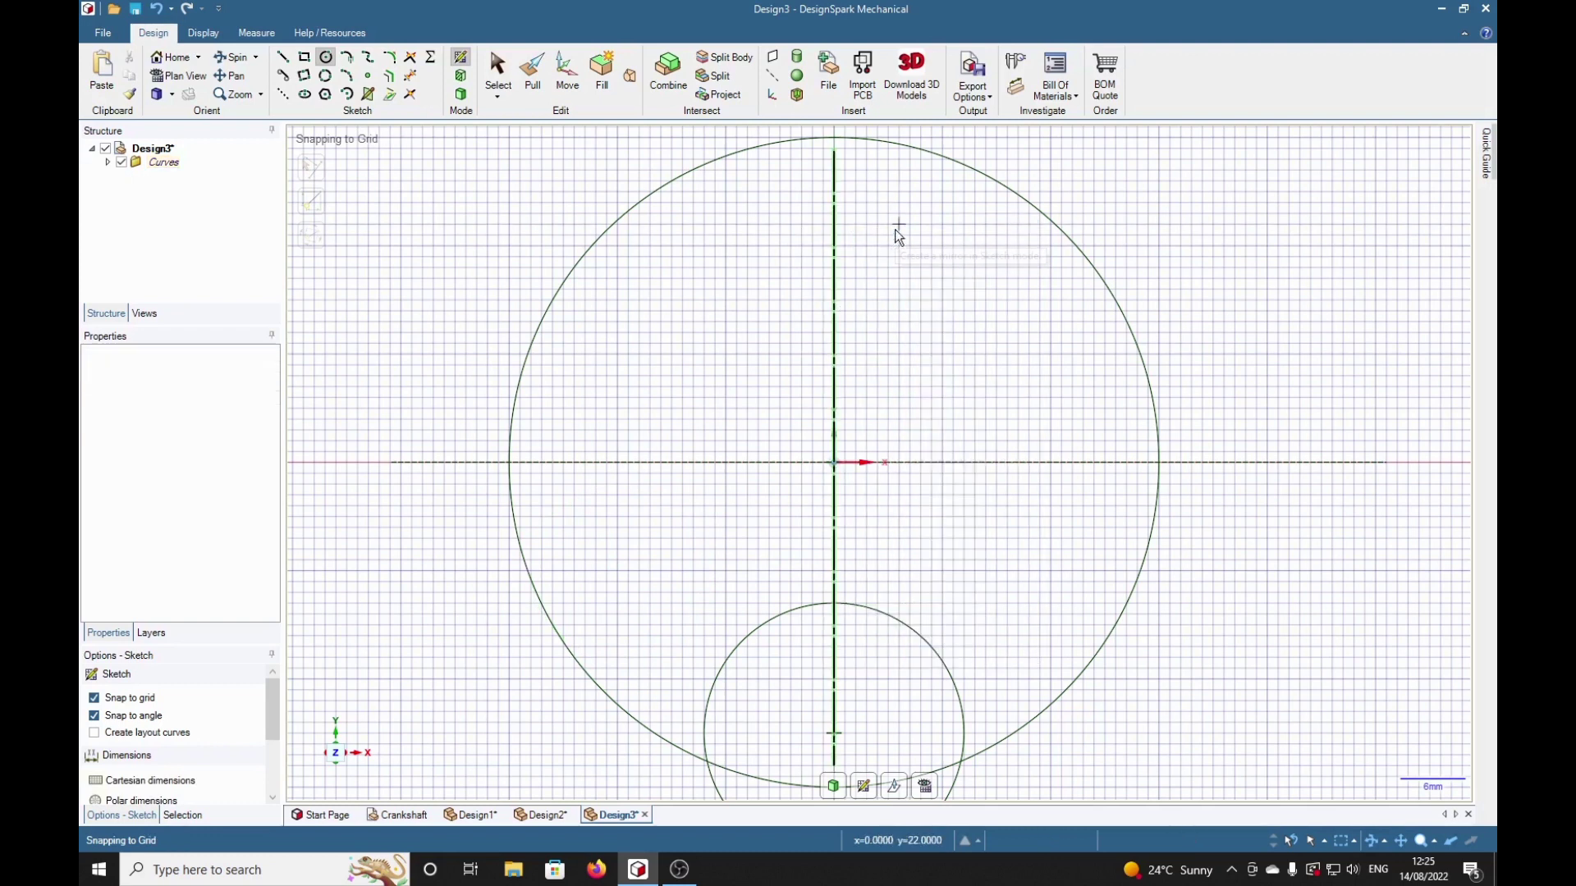
left_click(617, 571)
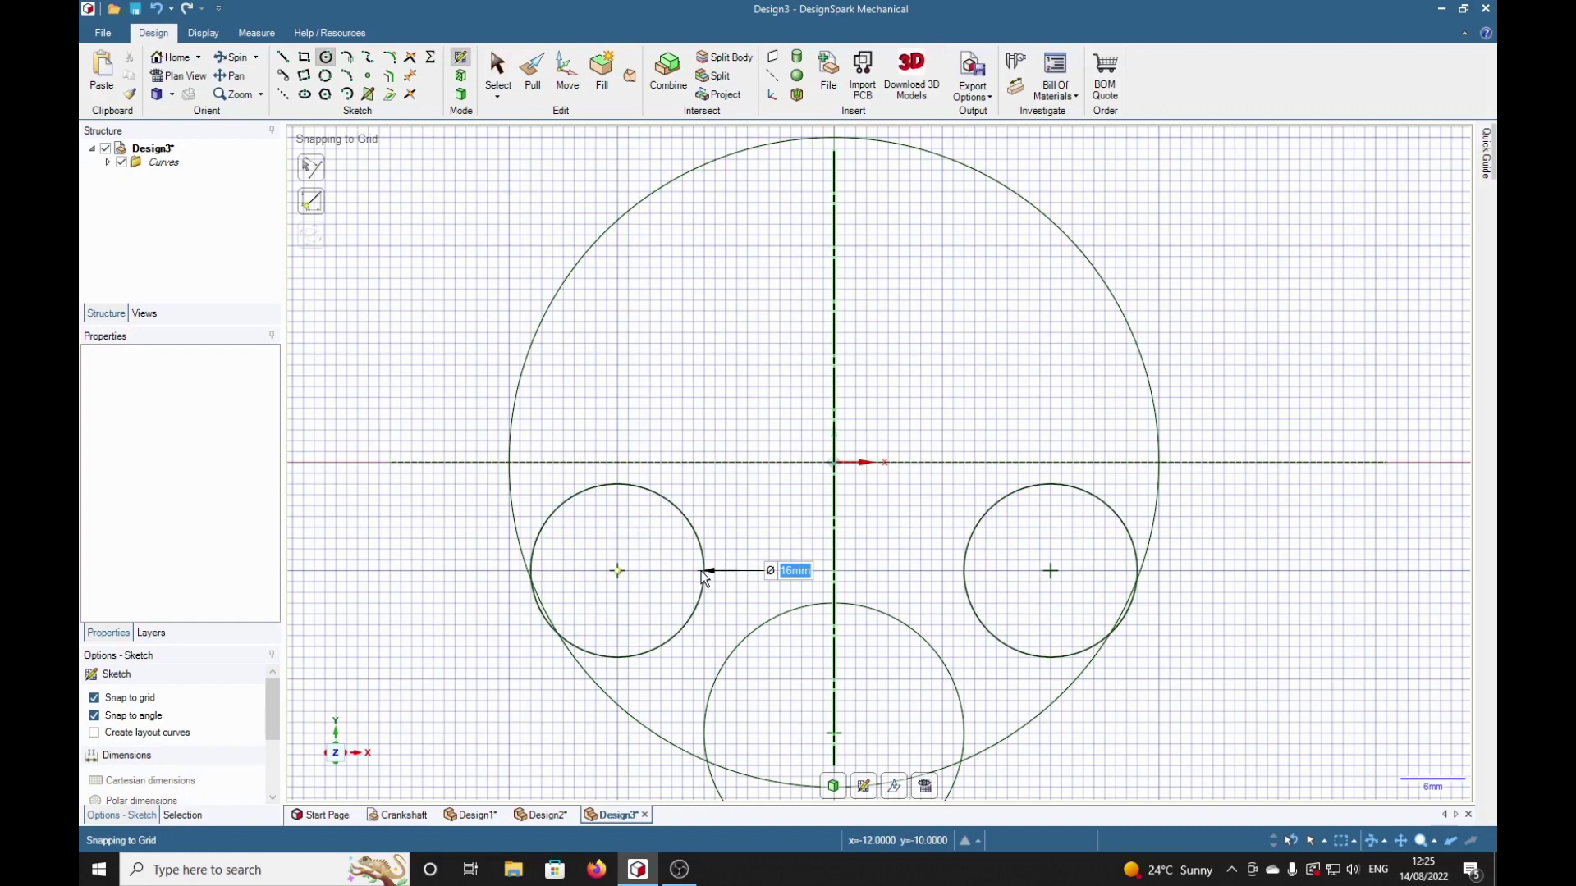
left_click(700, 570)
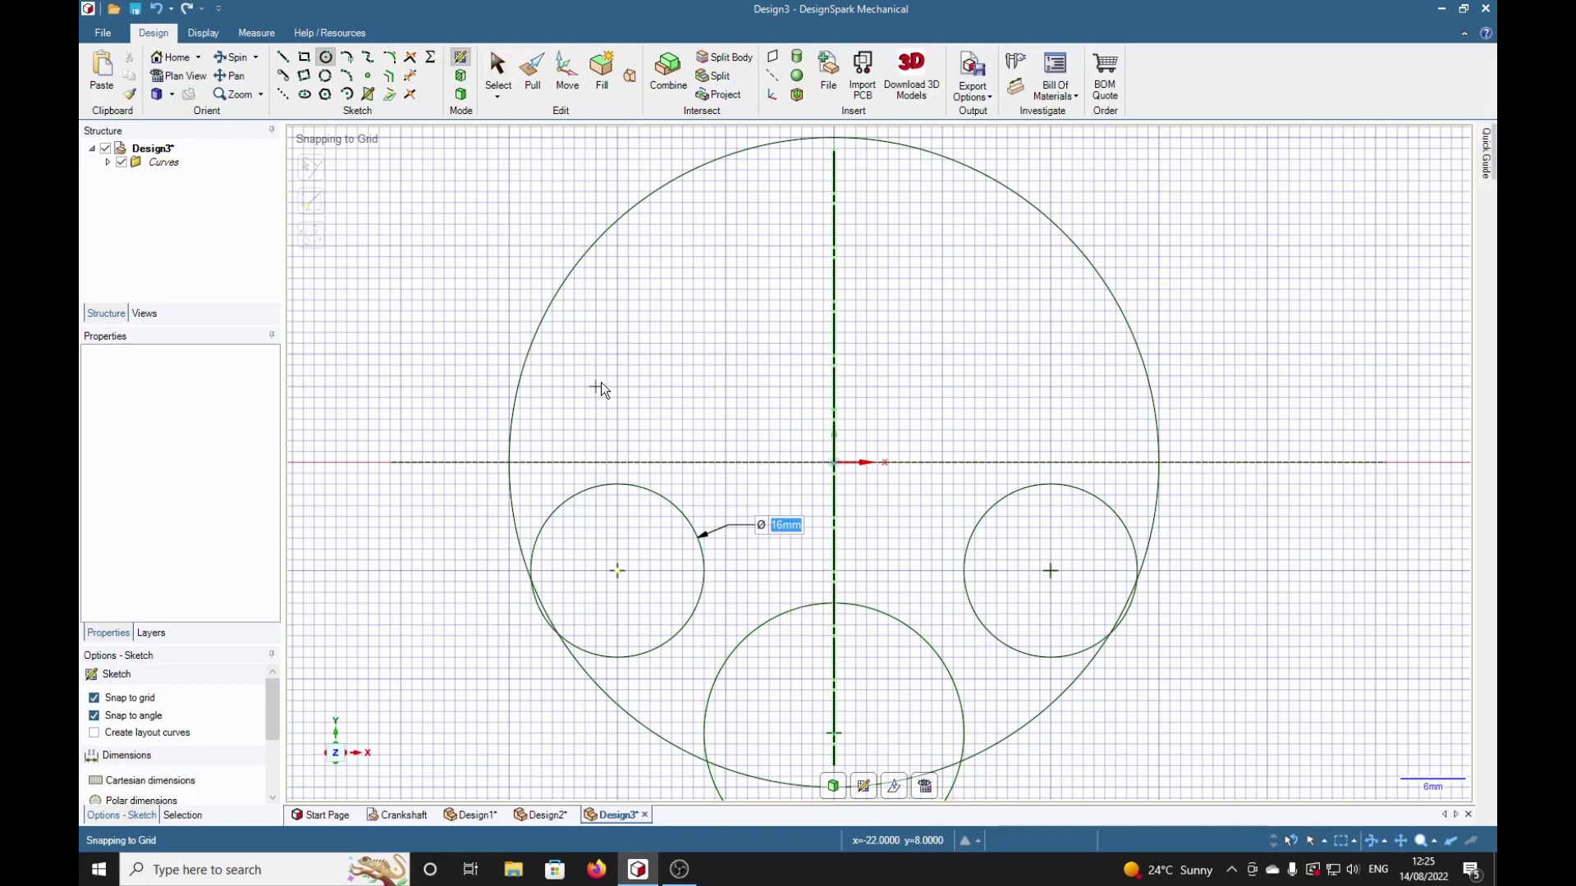
Draw a 15 mm vertical line from the 24 mm circle to the left 16 mm circle, and a tangent line about 21 mm long from the latter past the large circle
left_click(284, 57)
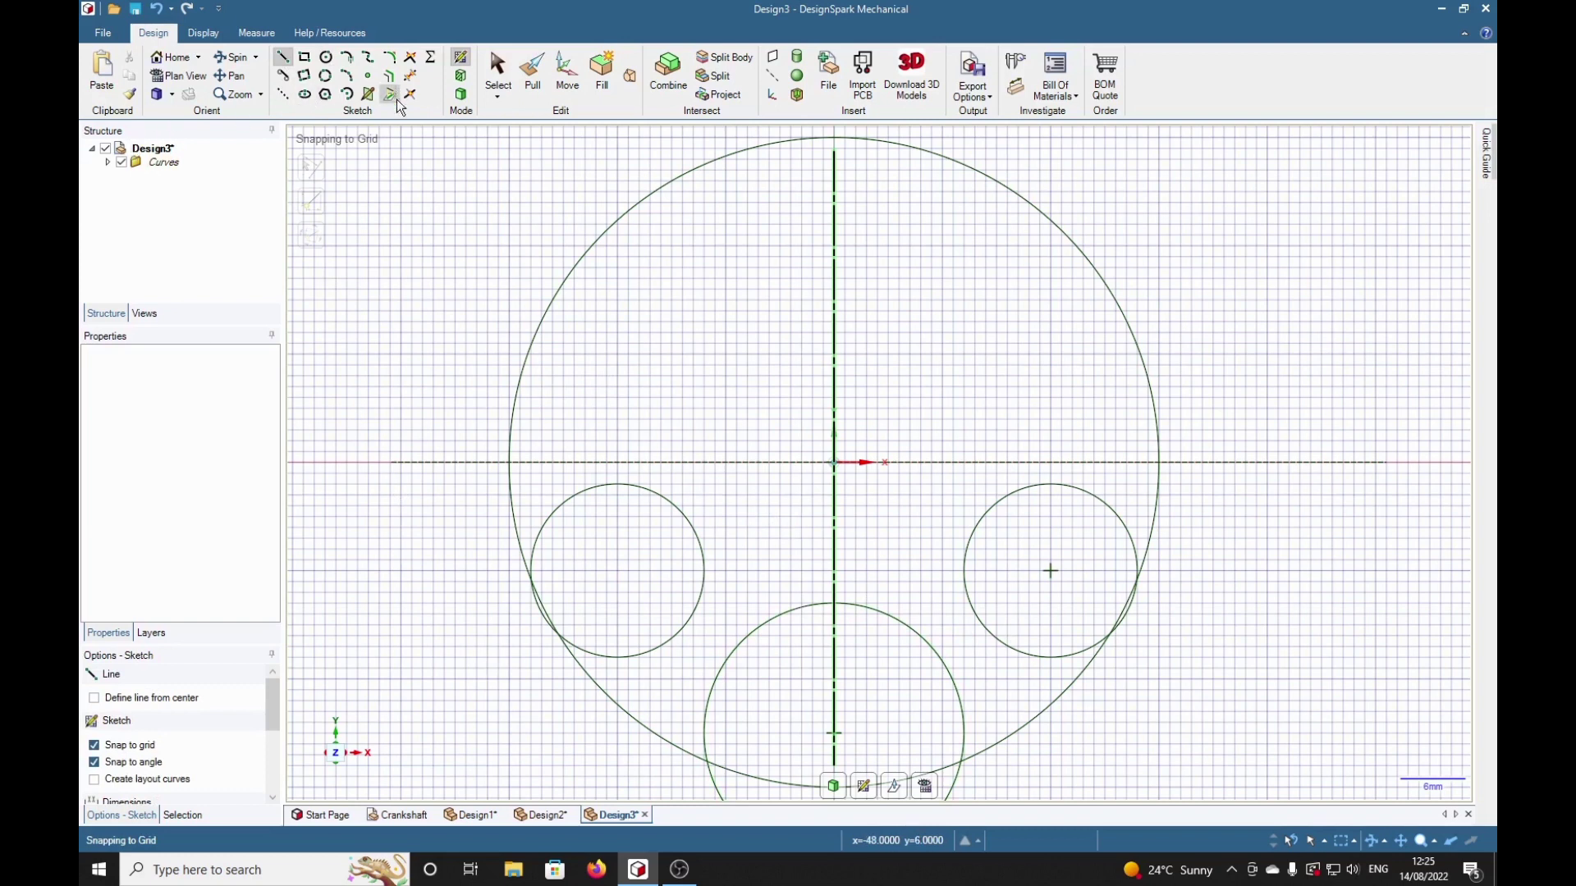
left_click(705, 733)
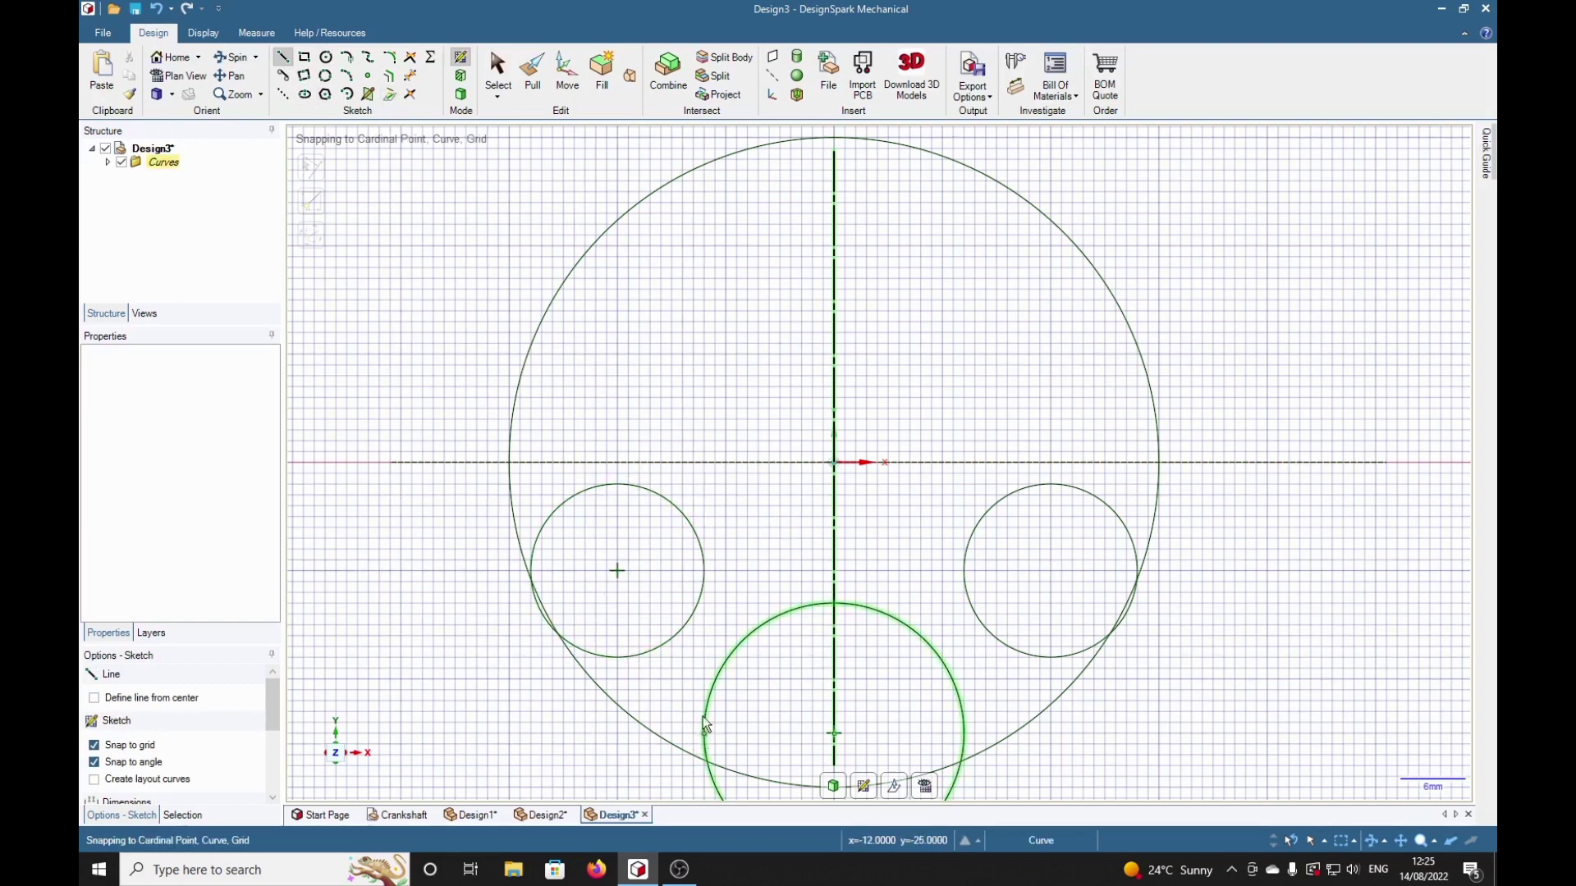
left_click(705, 571)
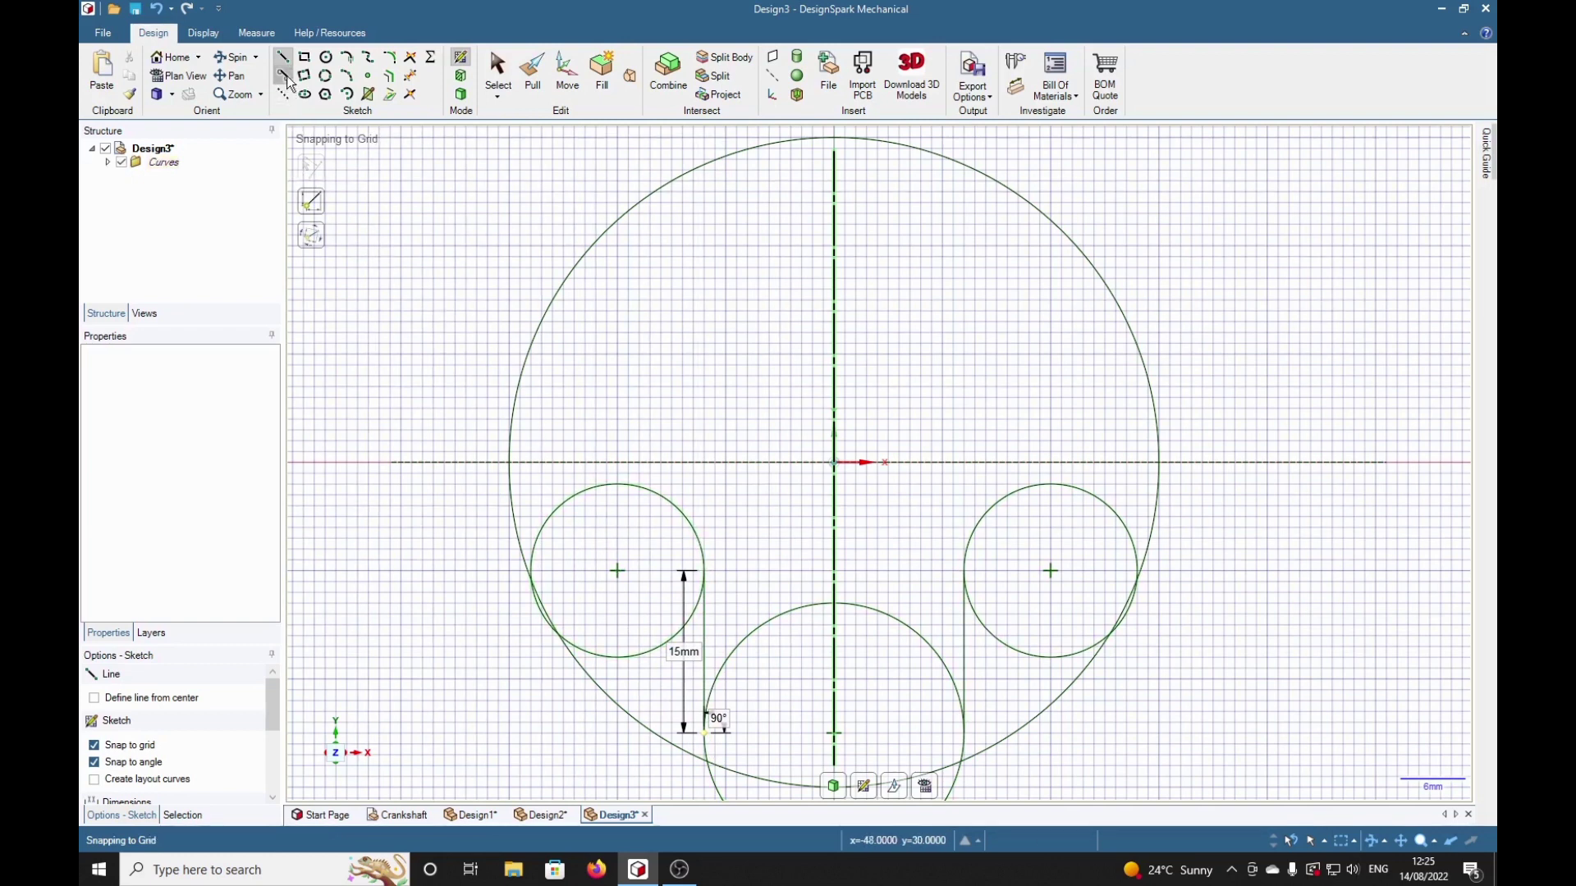
key("Escape")
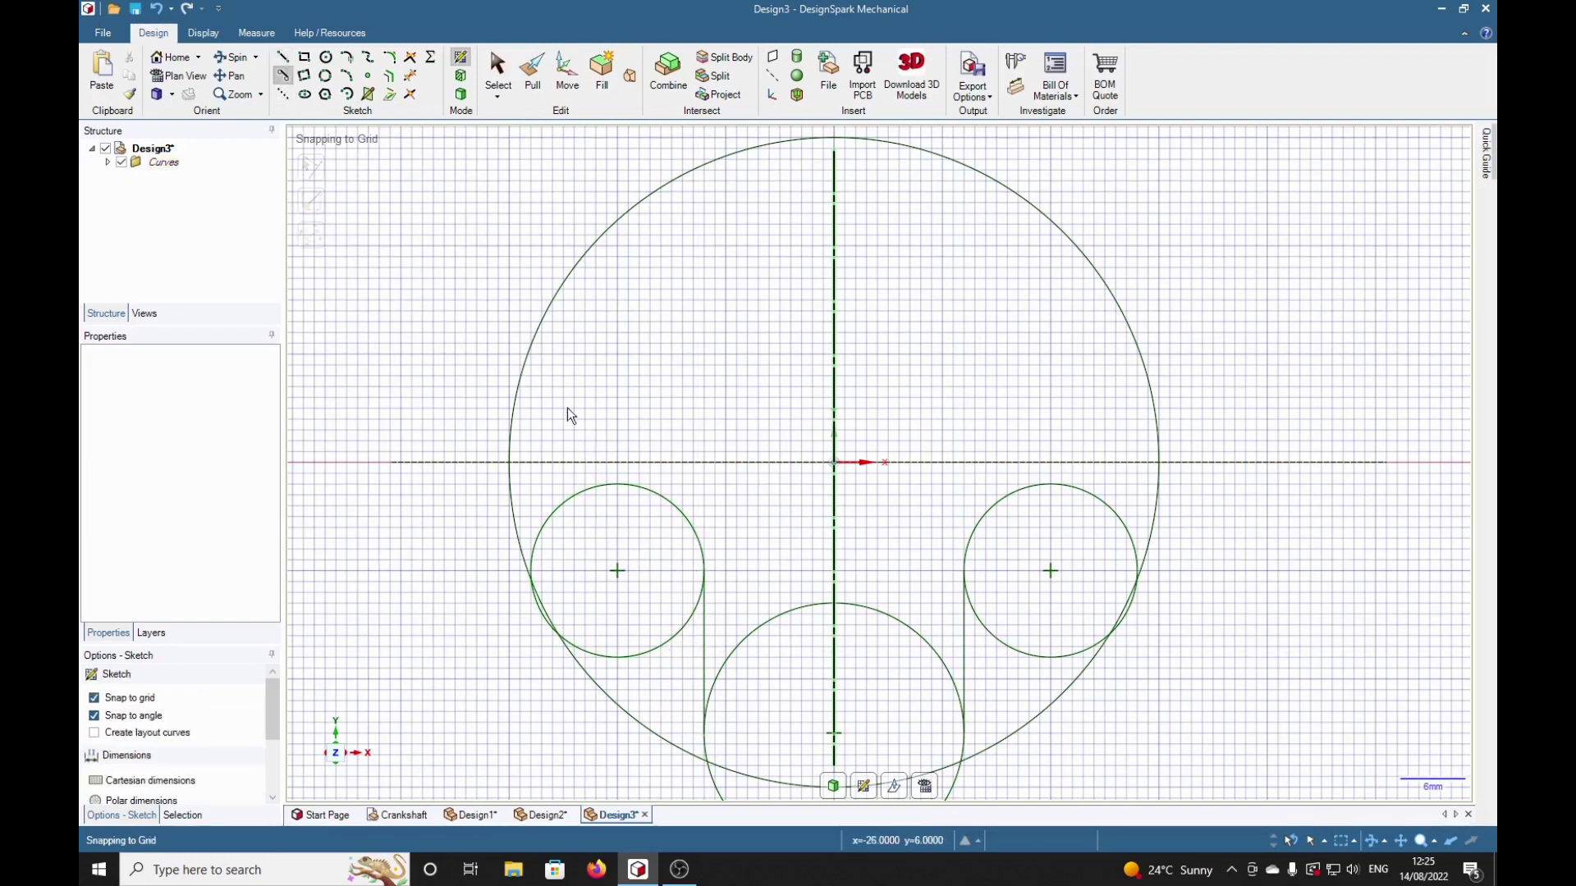
left_click(679, 514)
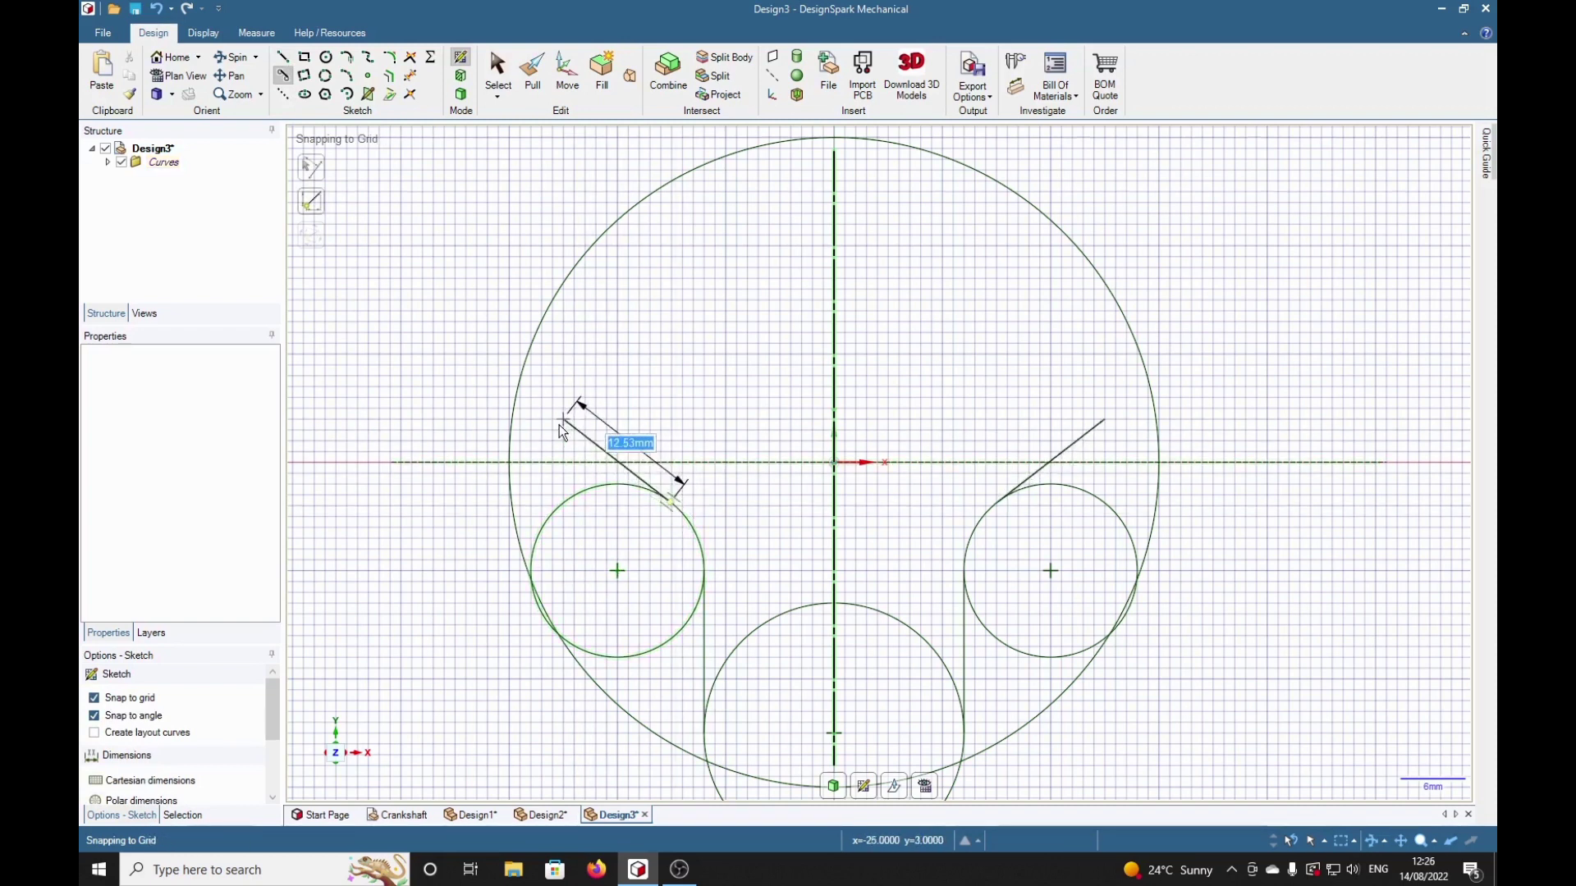
left_click(510, 356)
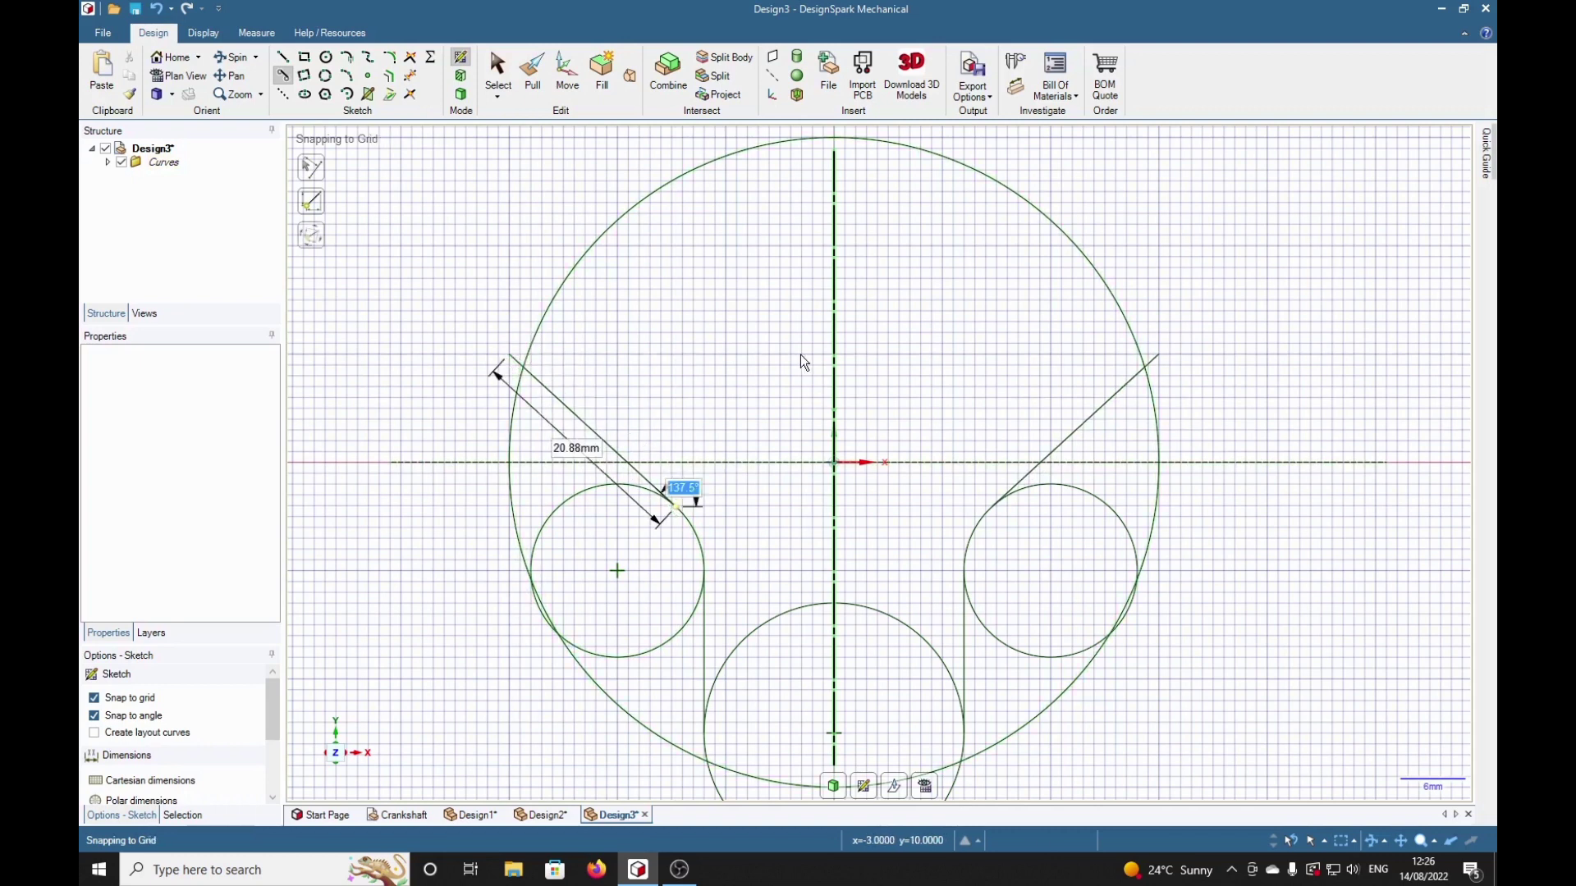
Trim away the outer arcs of the two 16 mm circles and the lower part of the 60 mm circle
key("t")
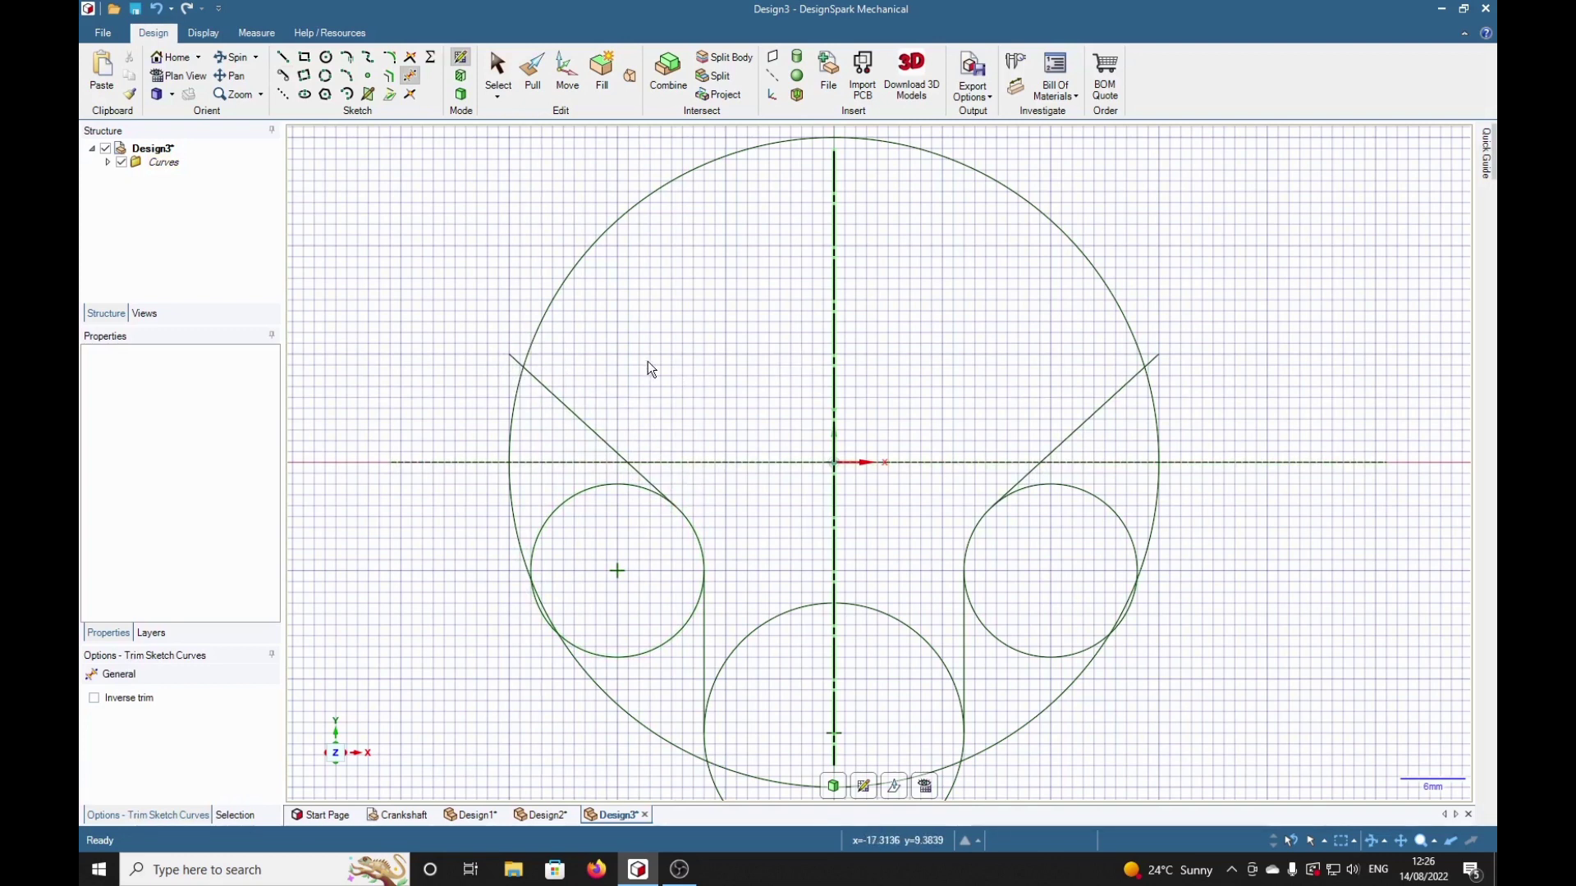
left_click(658, 649)
left_click(584, 493)
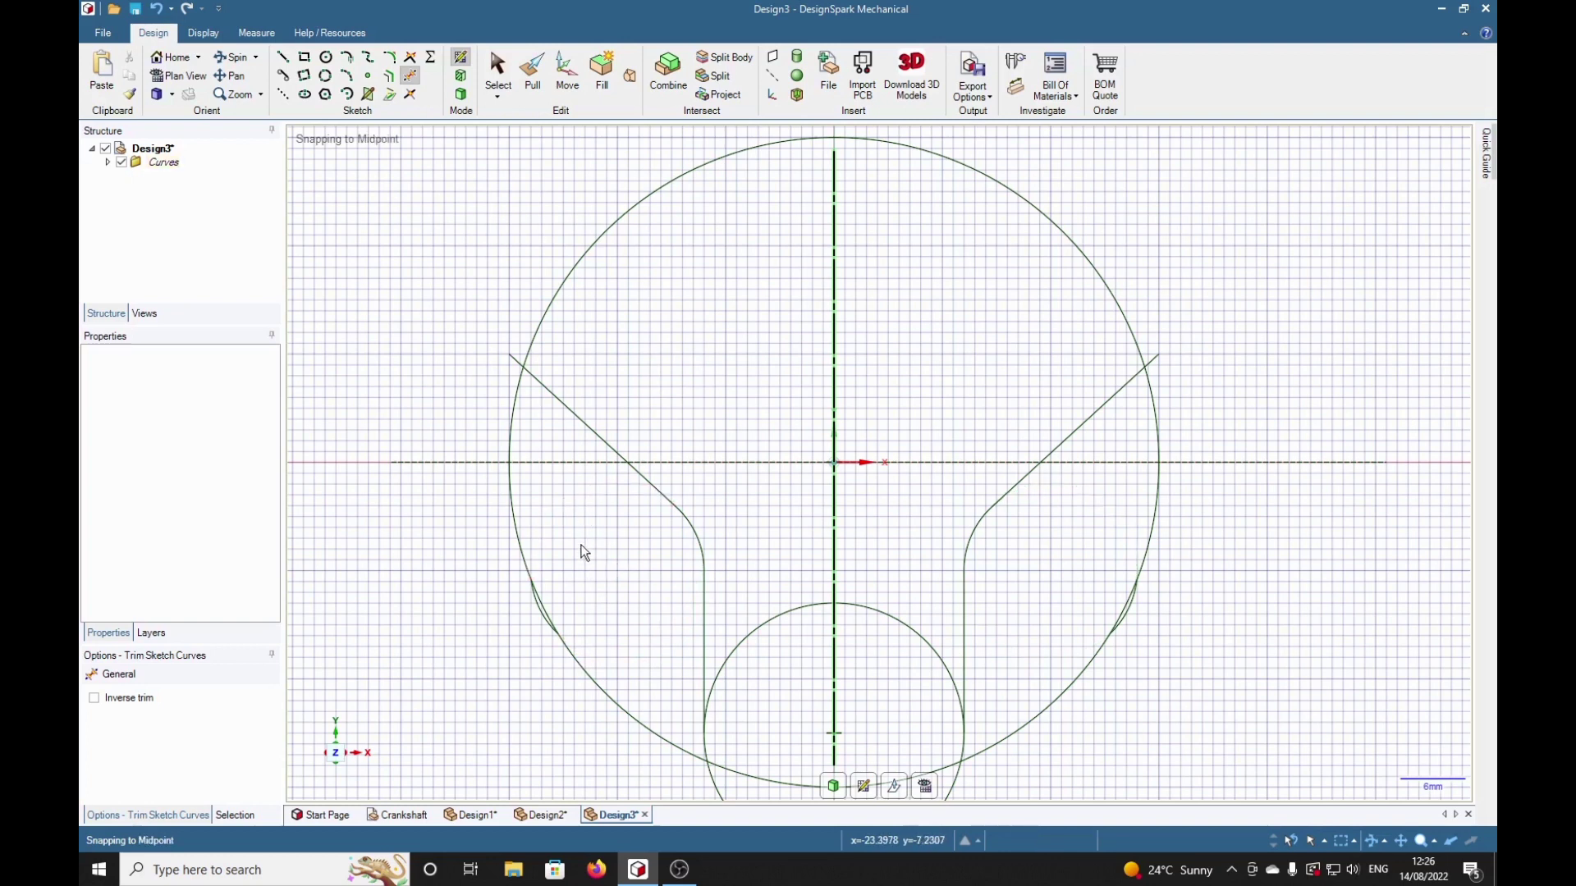
left_click(541, 616)
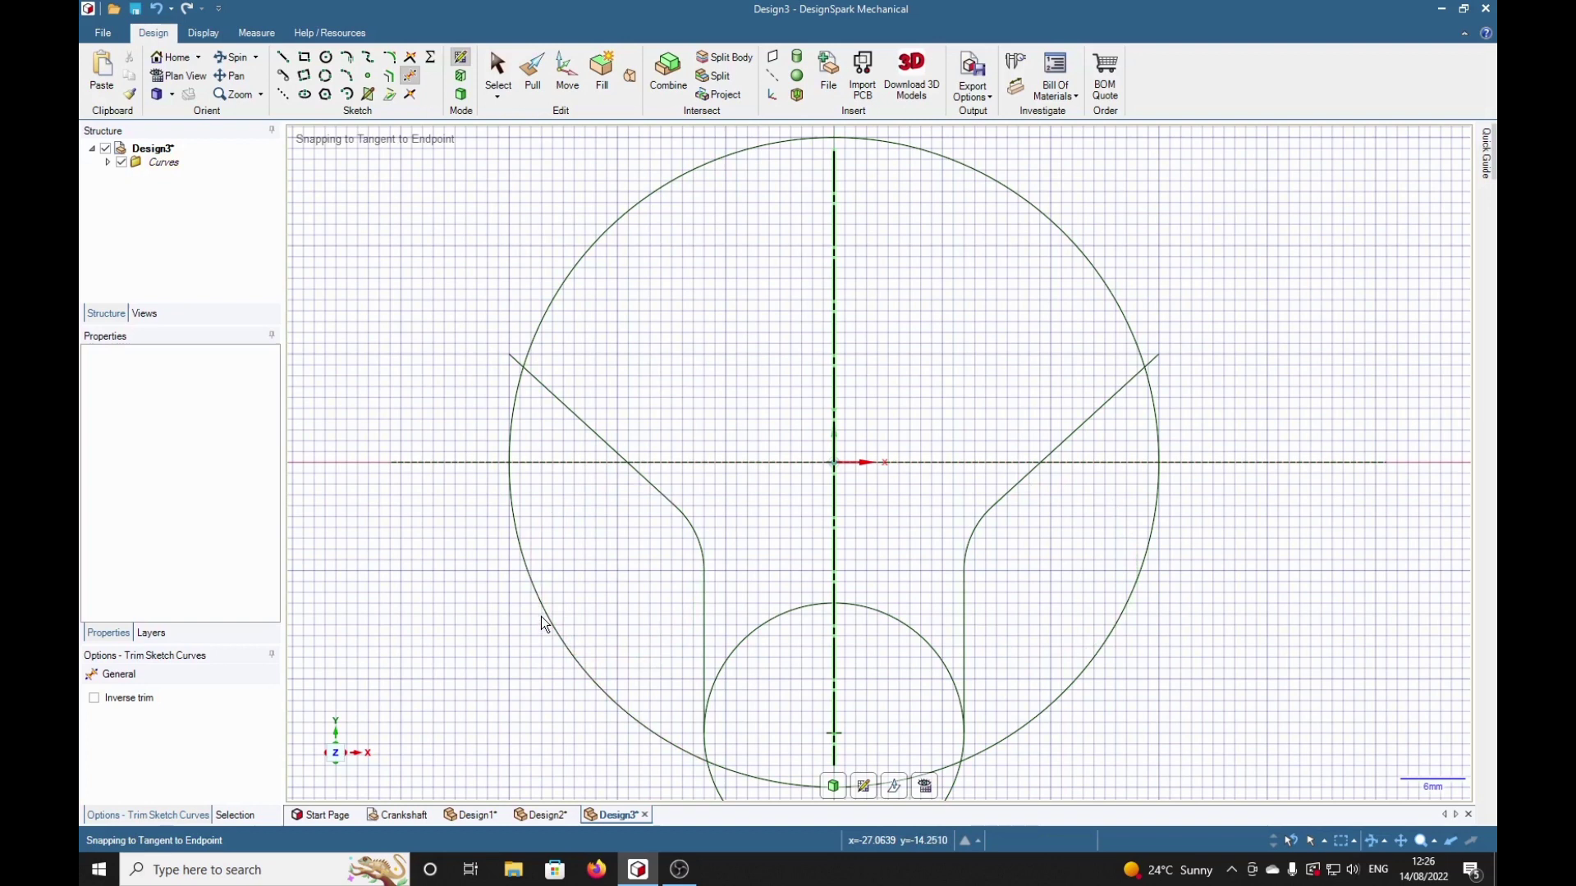
left_click(540, 607)
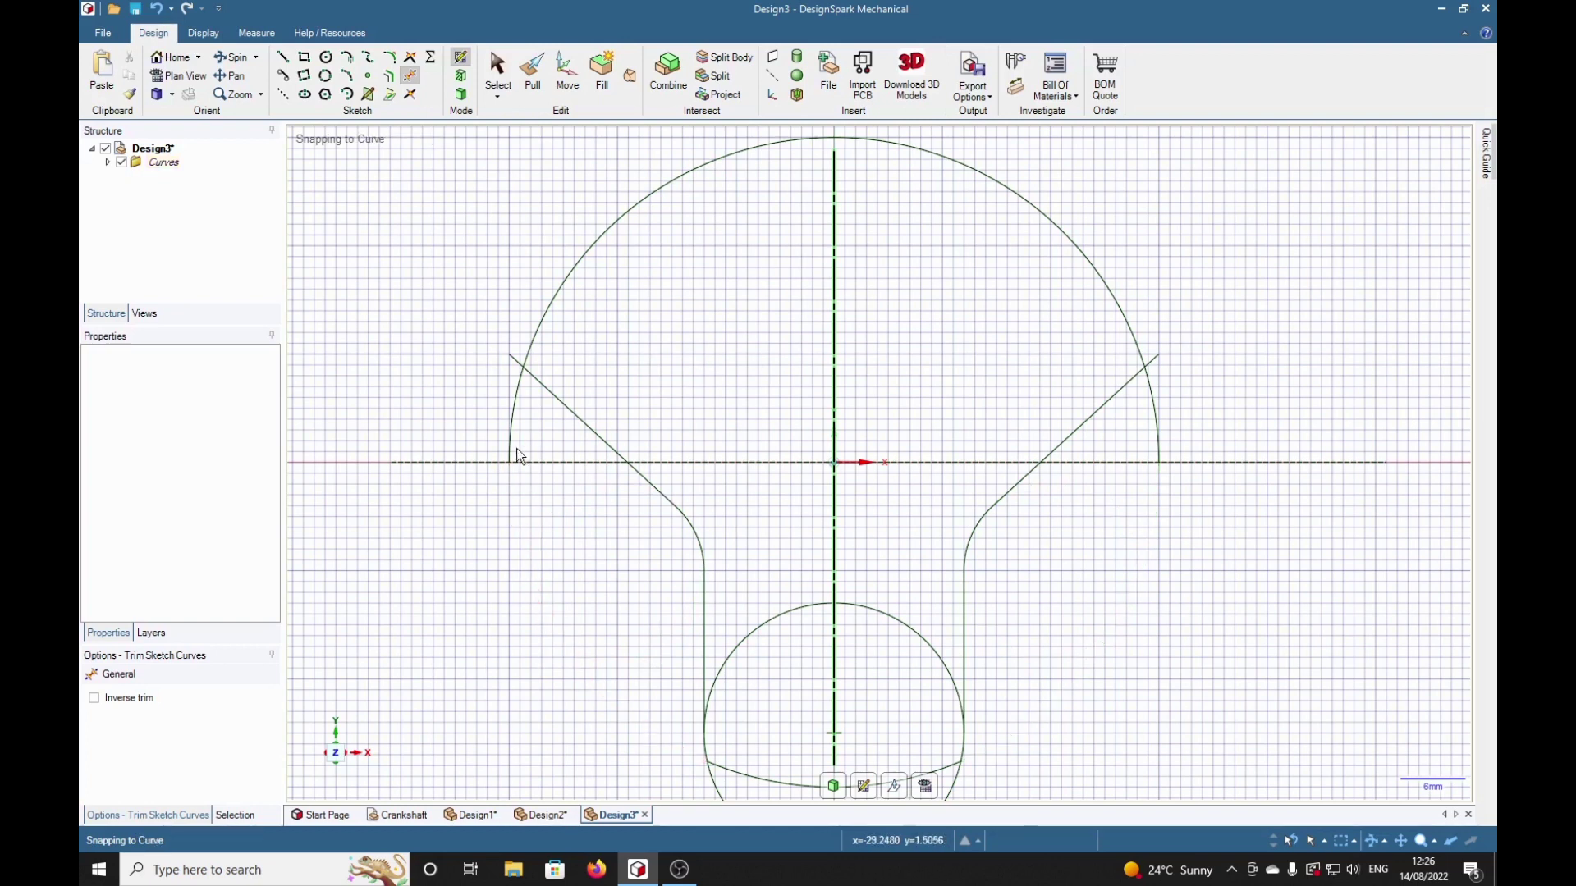
left_click(944, 767)
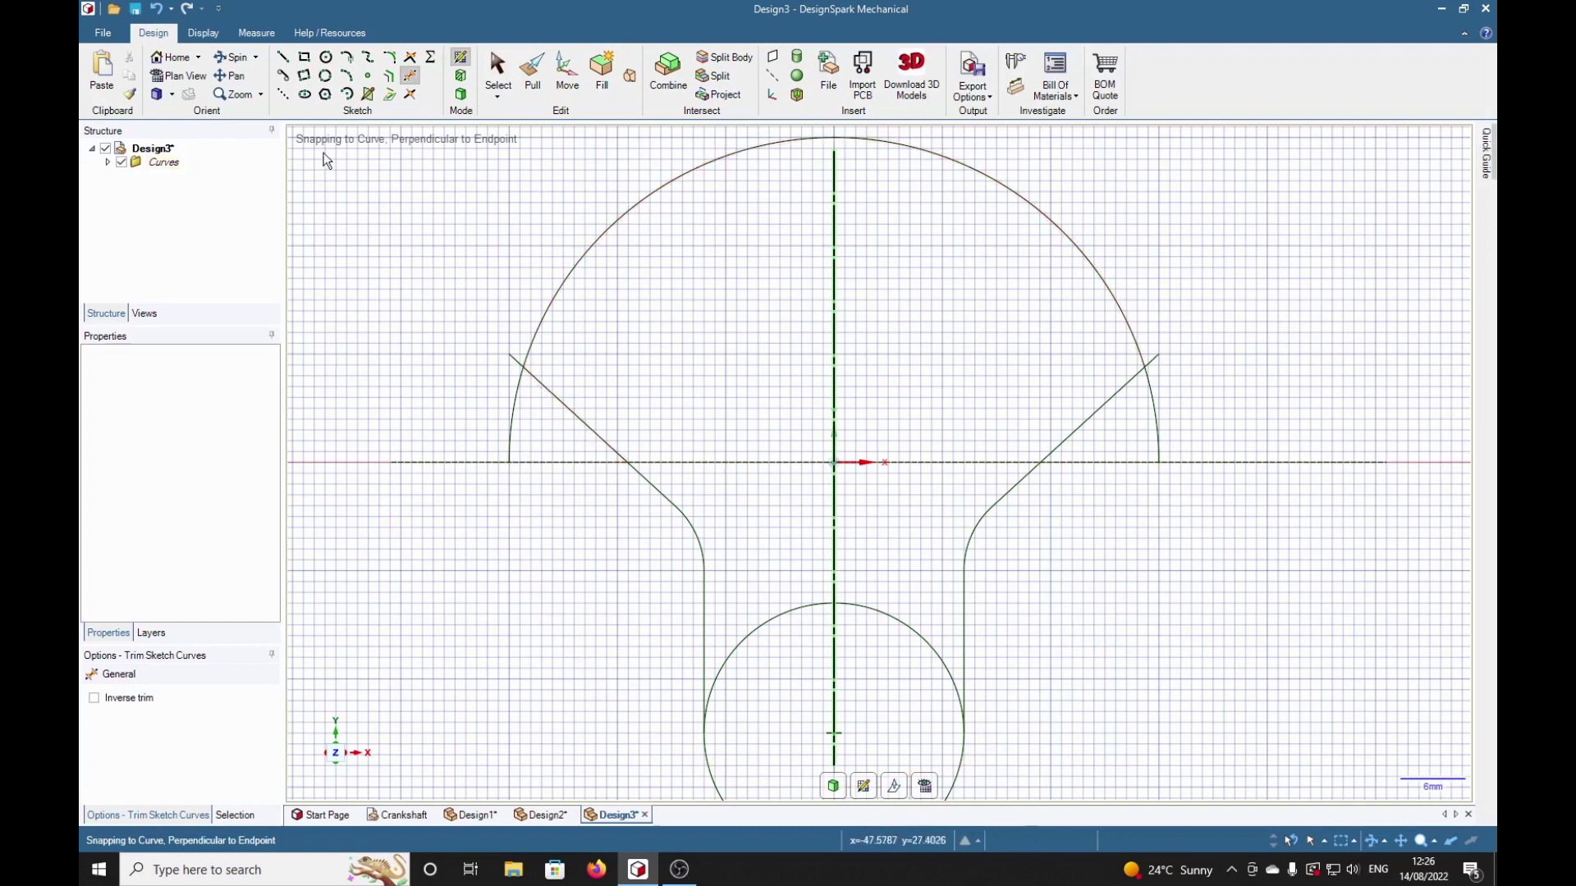
Round the corner between the slanted tangent line and the large arc with a 20 mm diameter arc
left_click(391, 59)
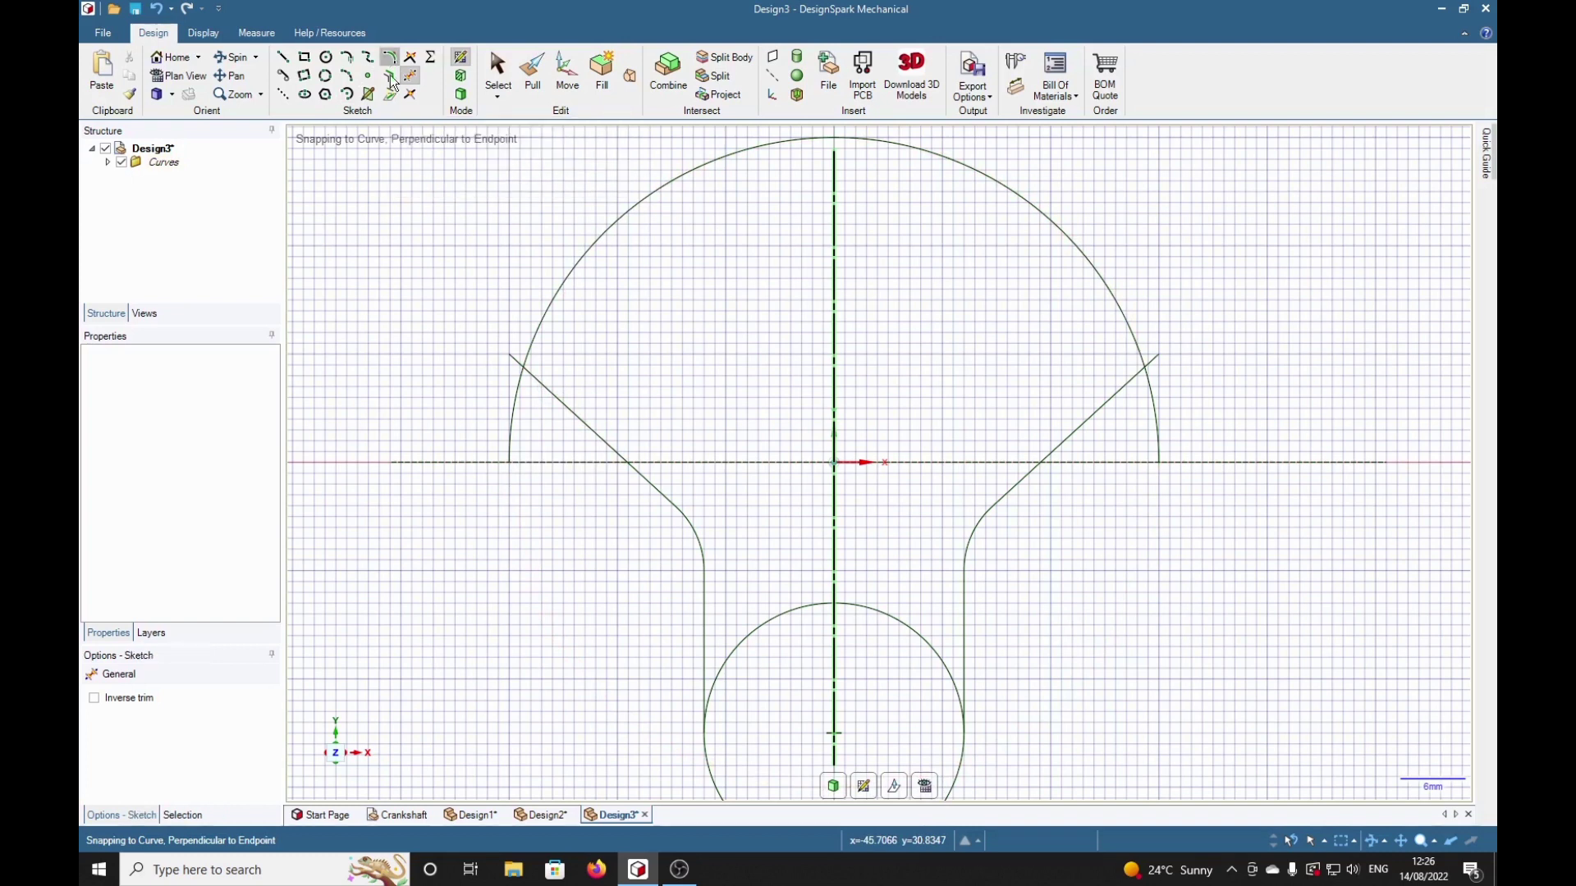
left_click(565, 400)
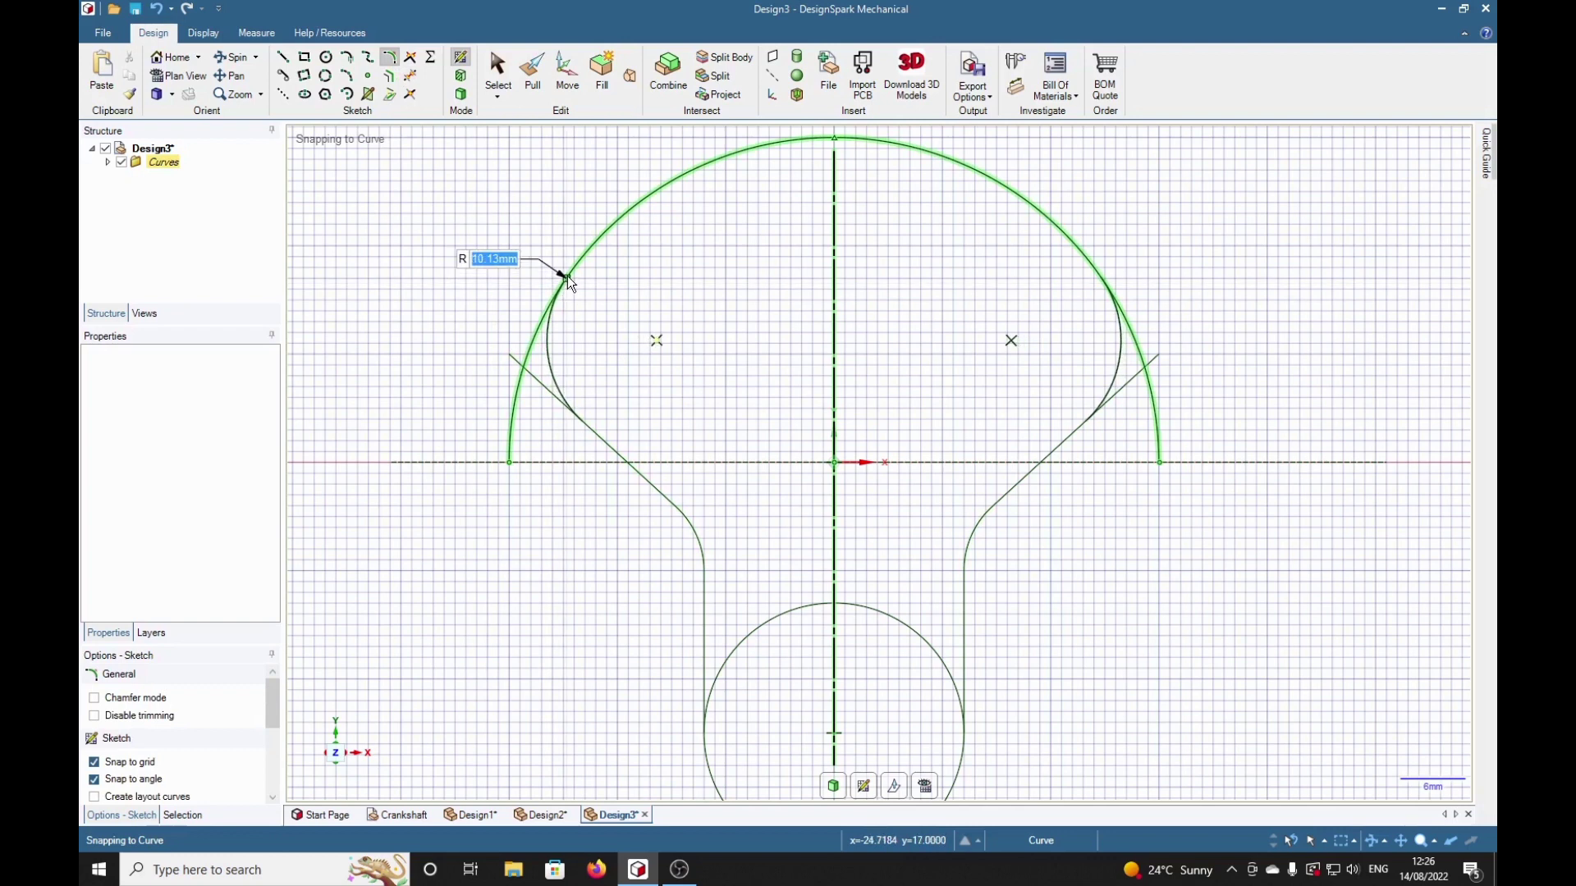
left_click(568, 275)
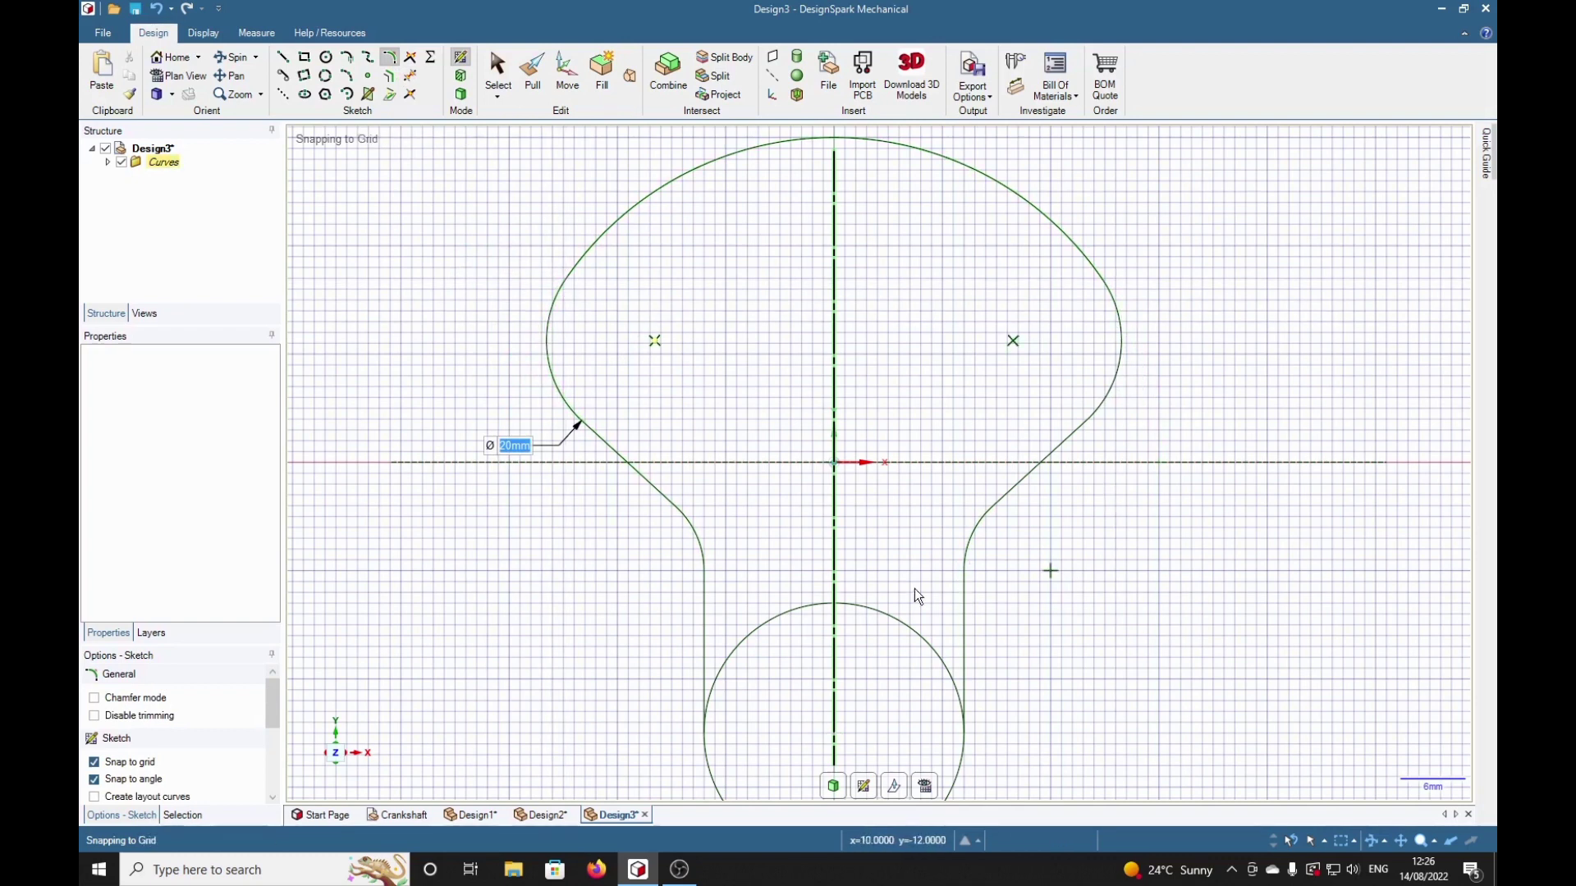
Trim away the upper half of the 24 mm circle inside the profile
key("t")
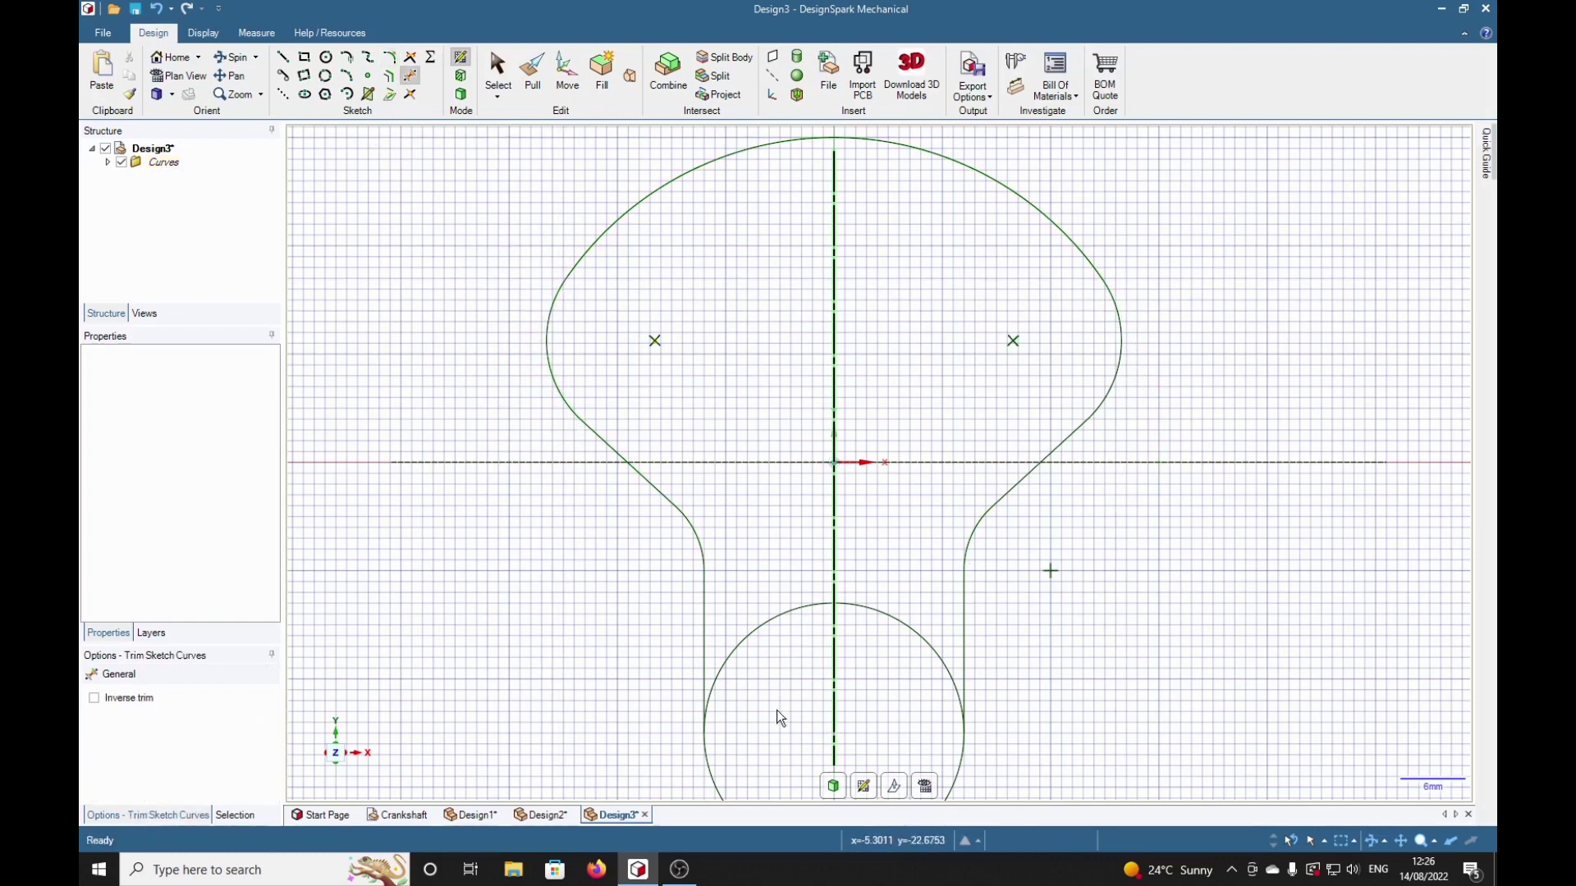
left_click(886, 611)
left_click(776, 613)
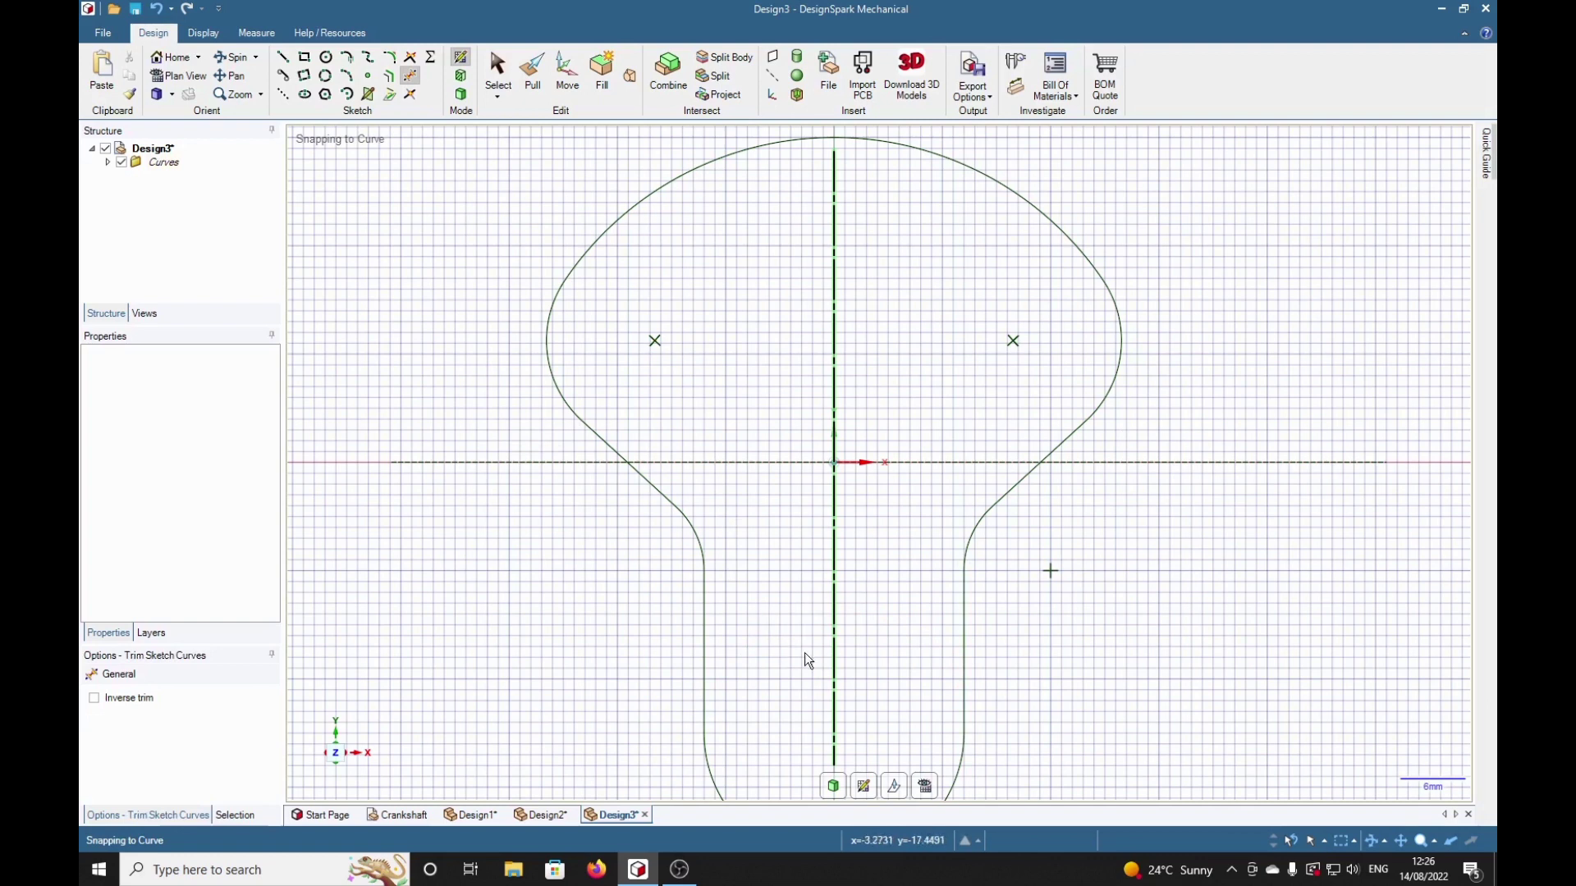
Turn the closed sketch profile into a surface by activating the Pull tool
scroll(1122, 646, "down", 4)
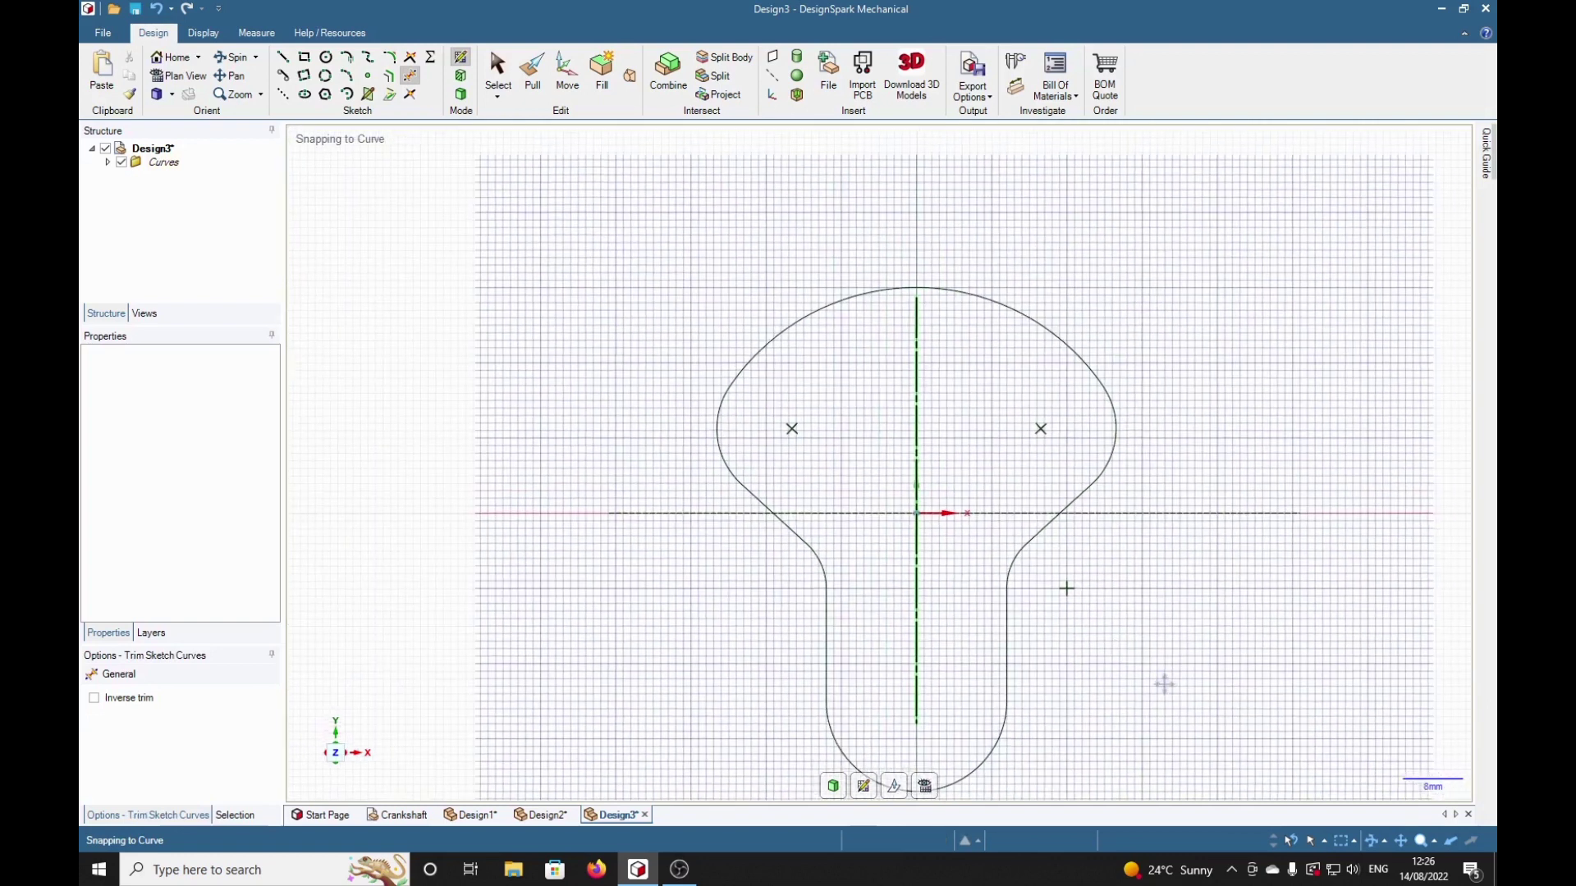
middle_click_drag(1164, 684, 1080, 633, "shift")
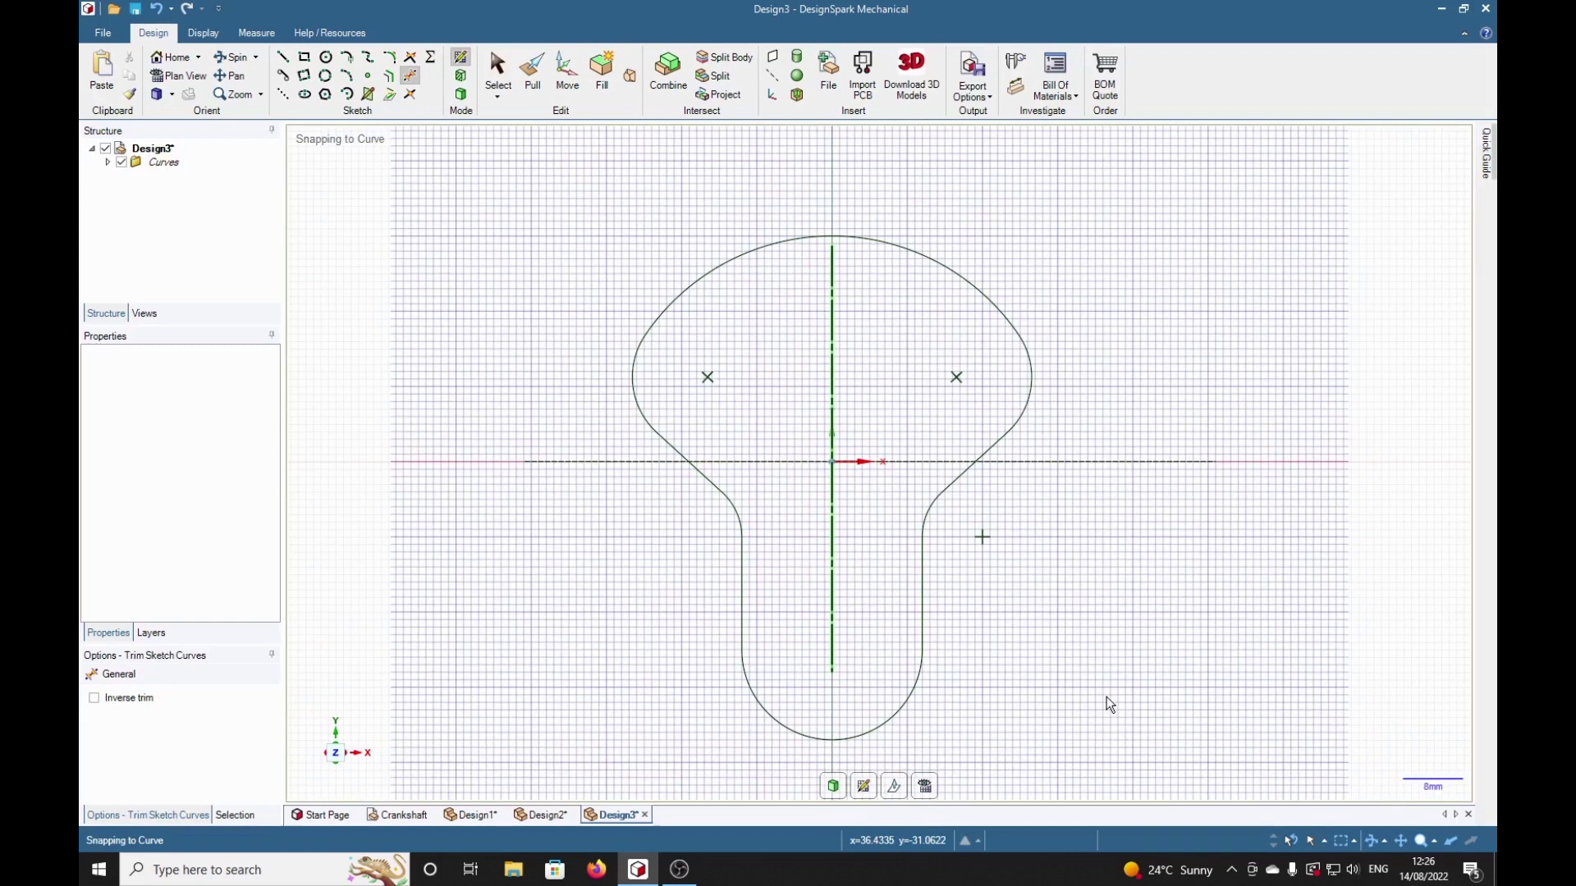
key("p")
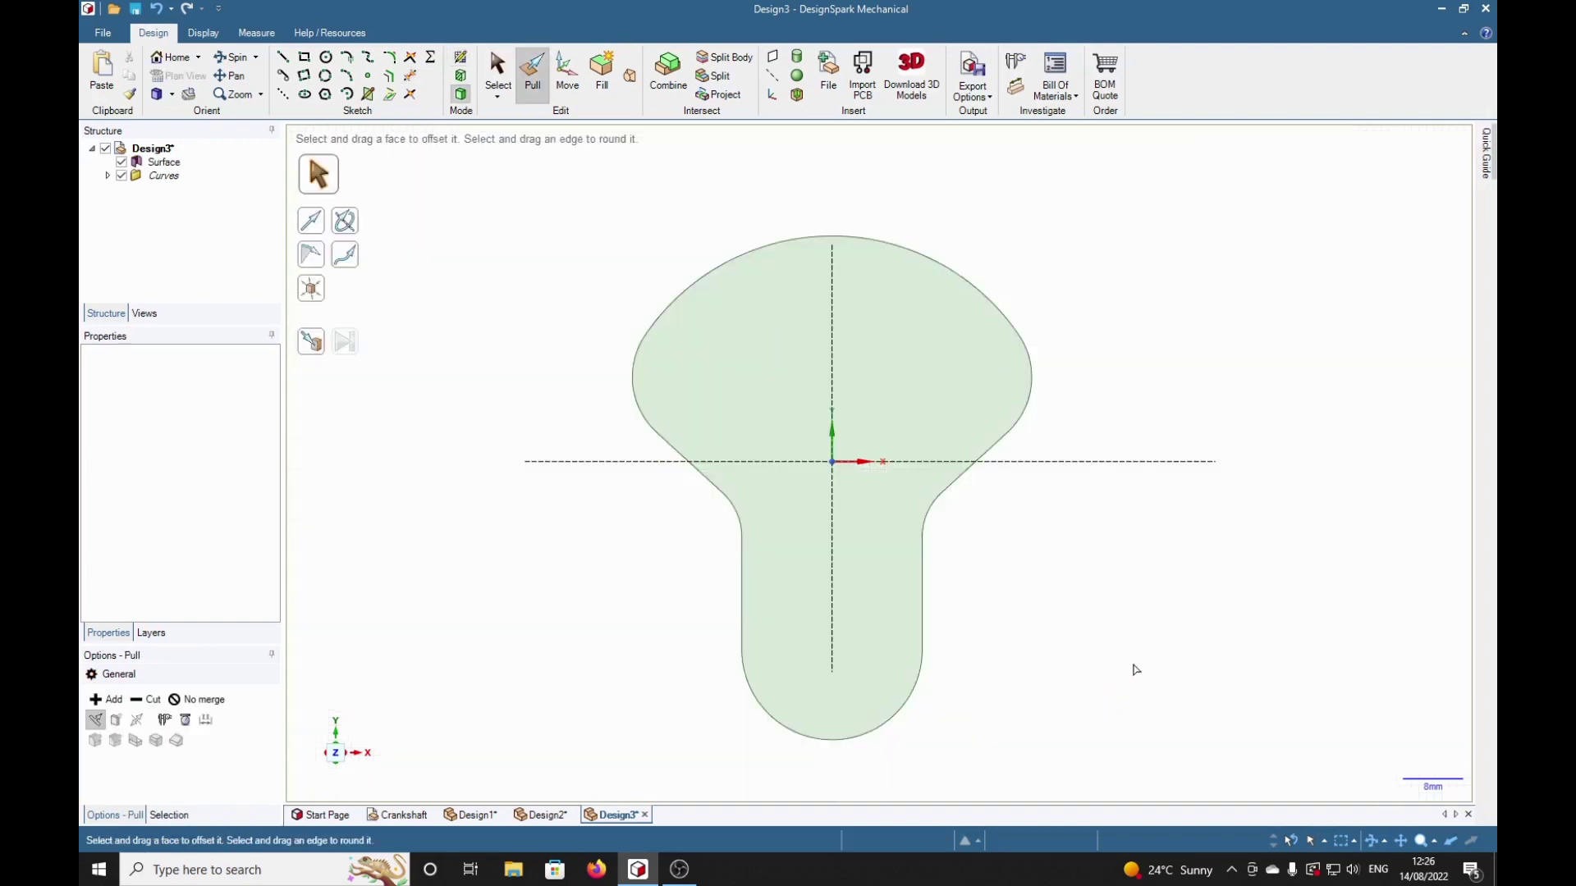
Delete the leftover sketch curves so only the web-profile surface remains
middle_click_drag(1173, 667, 1047, 684)
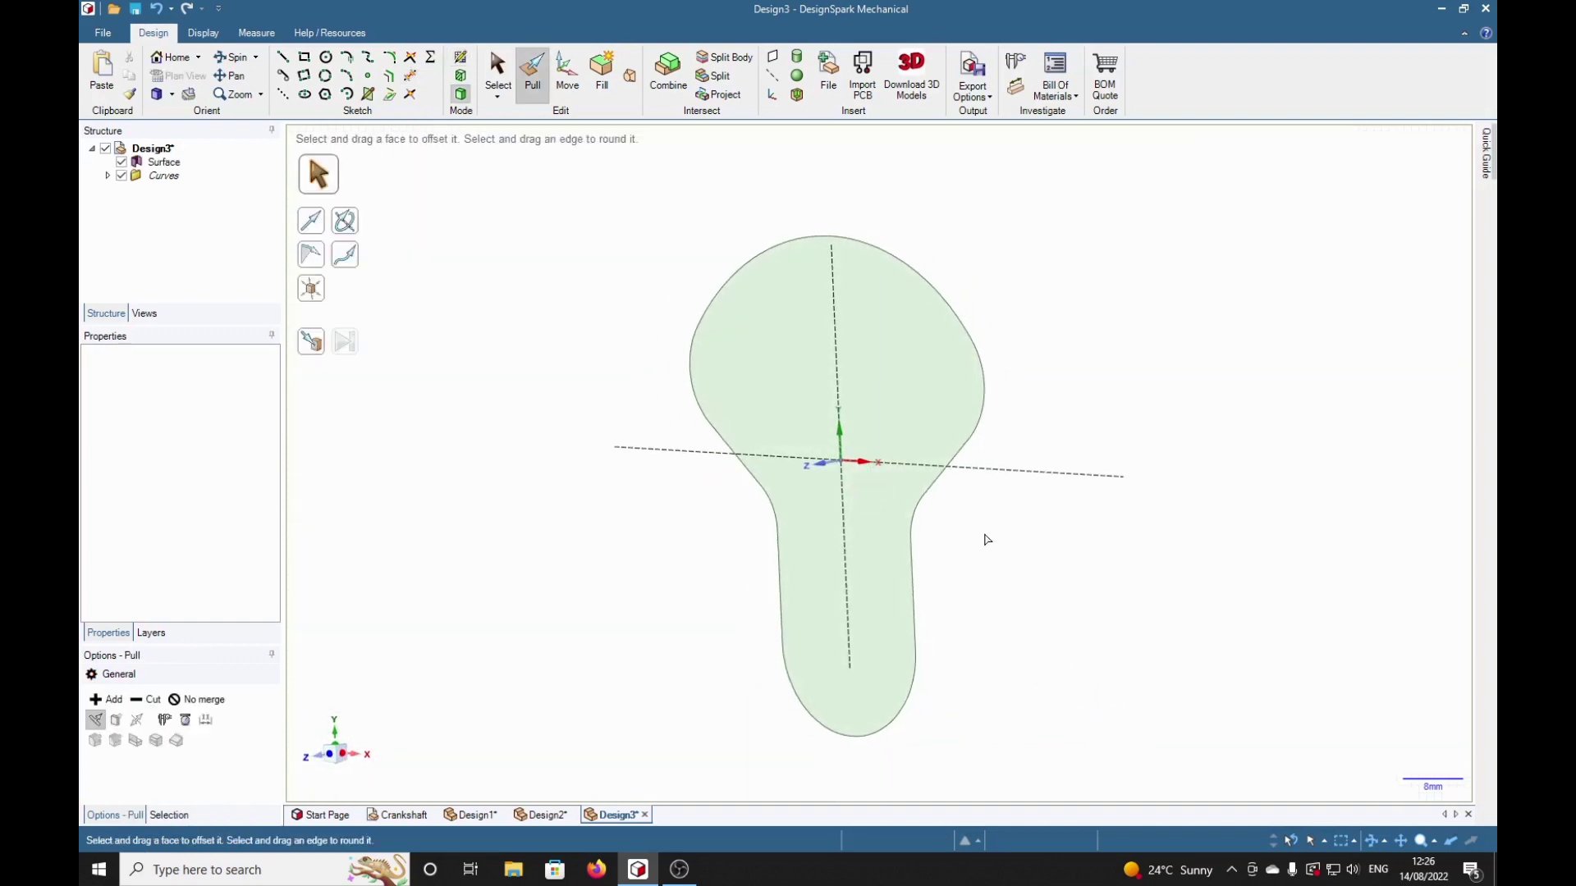
left_click(885, 536)
left_click(885, 540)
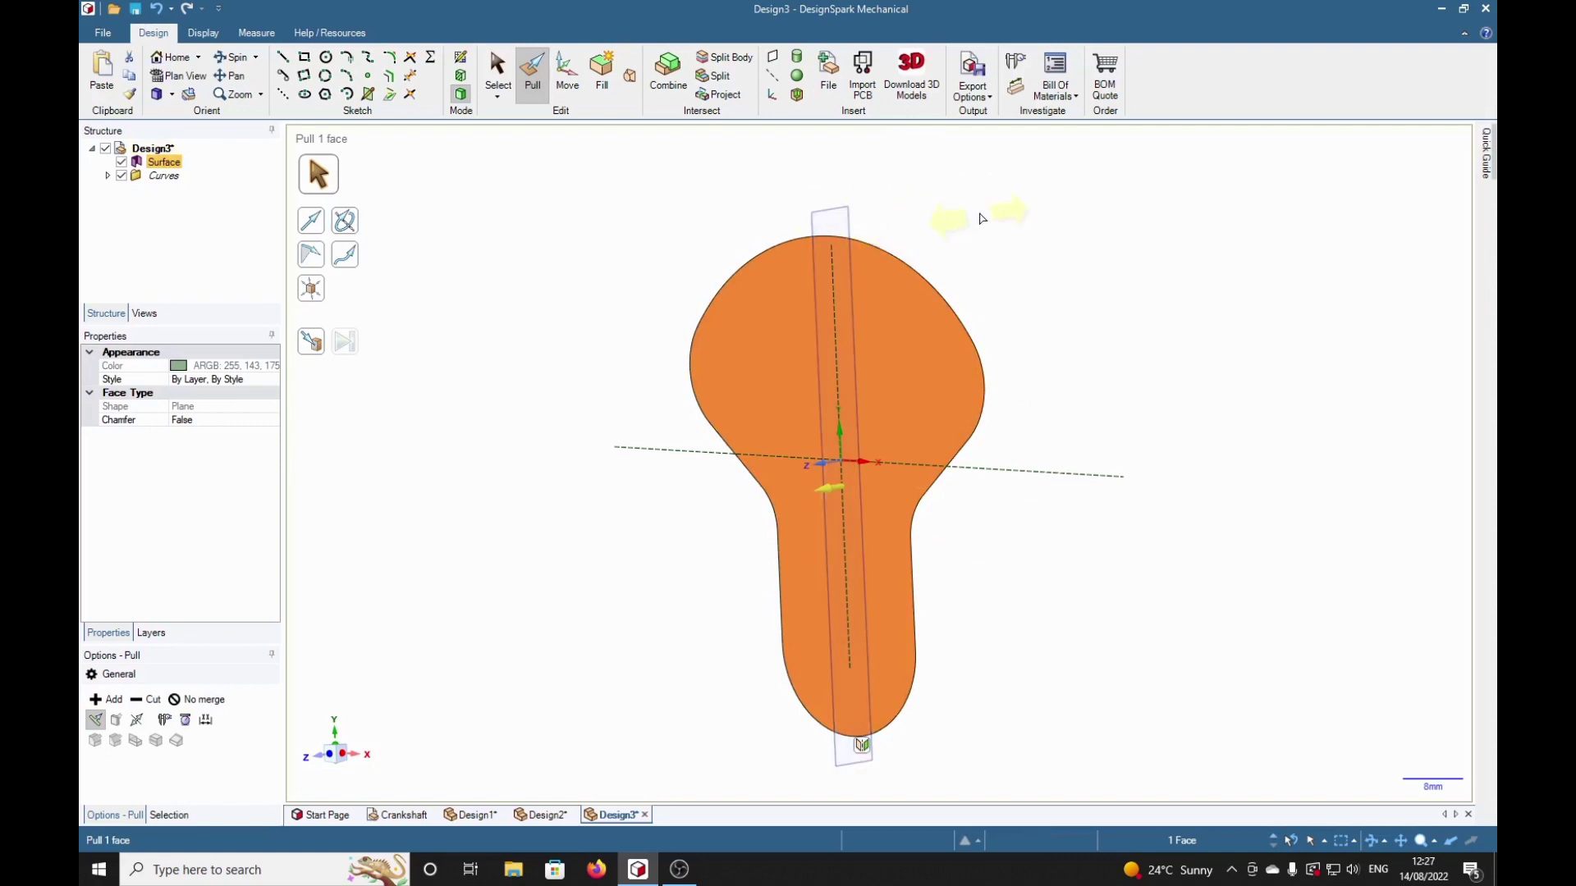
mouse_move(966, 238)
middle_mouse_down()
mouse_move(1009, 246)
mouse_move(985, 220)
middle_mouse_up()
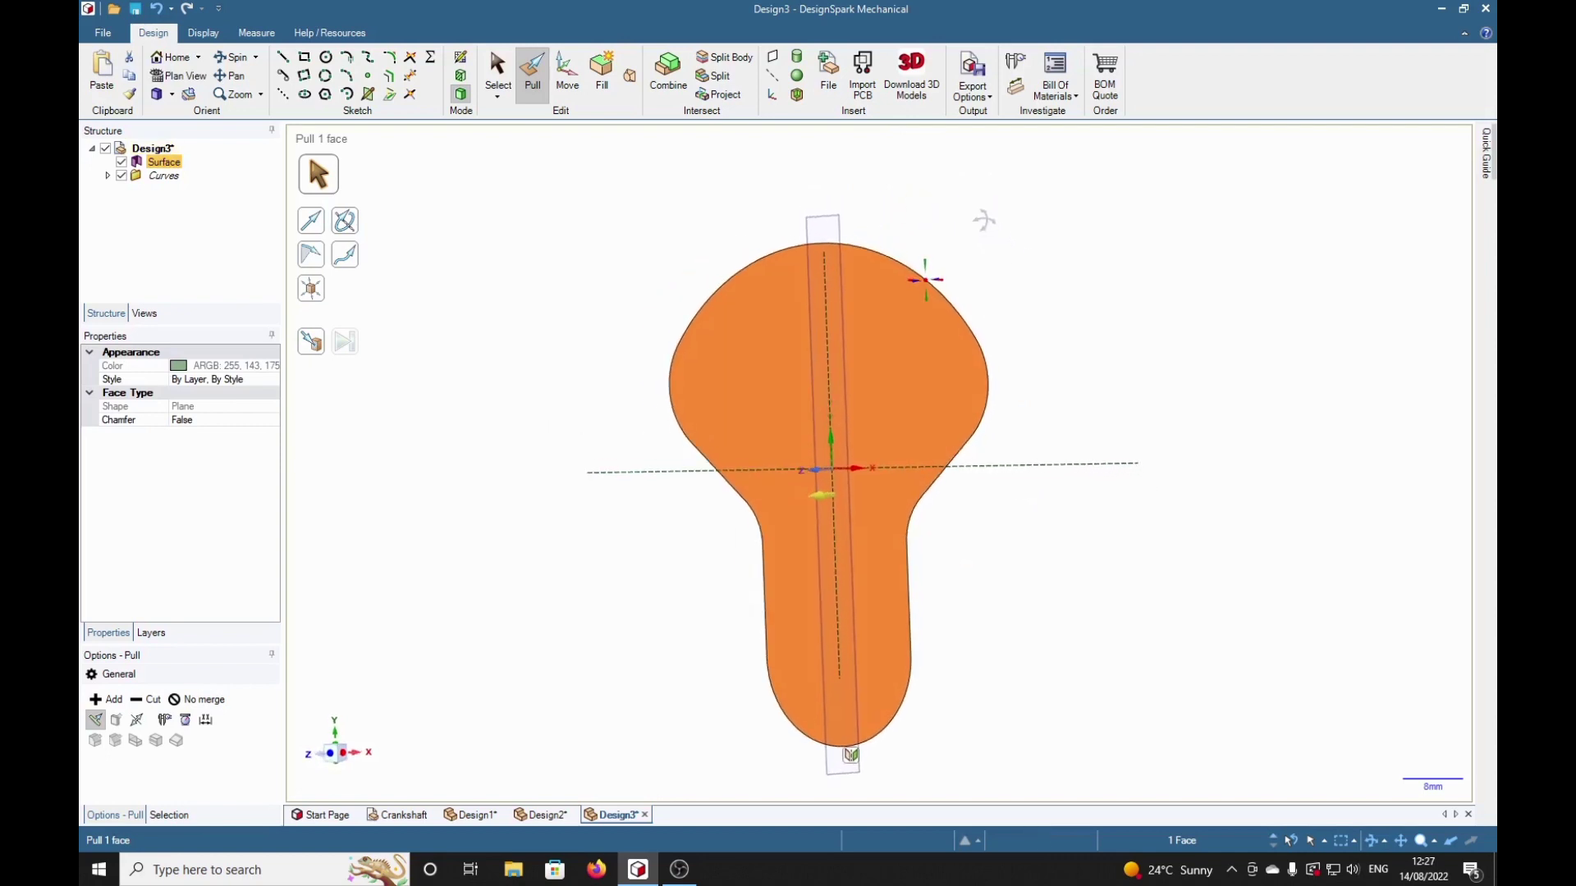
left_click(160, 175)
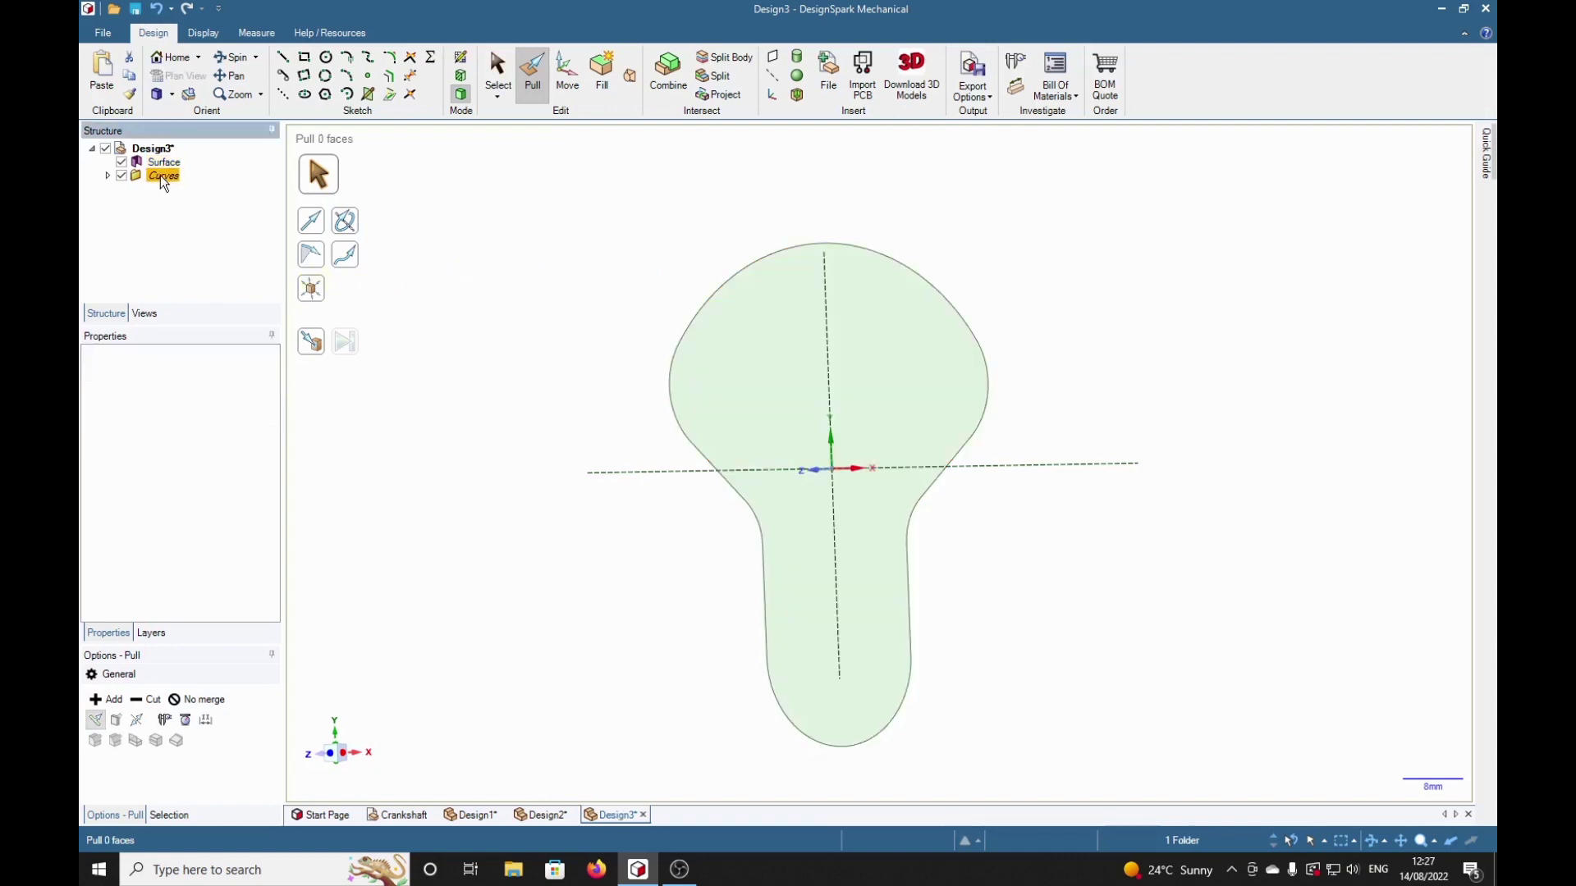
key("Delete")
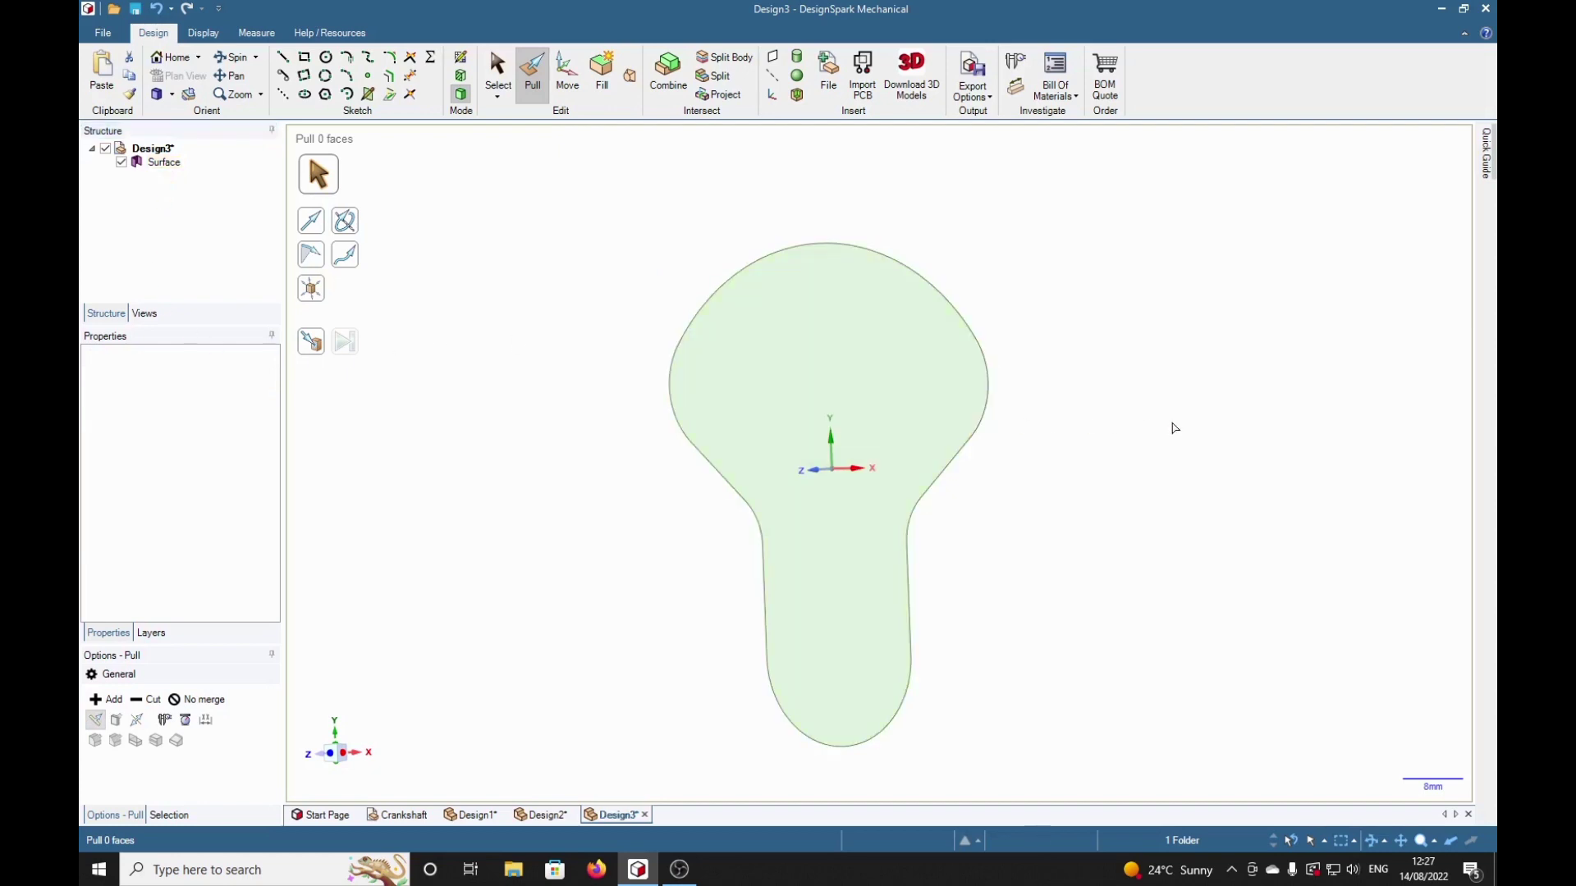
Pull the web-profile surface out 12 mm to form a solid body
middle_click_drag(1193, 450, 1157, 535)
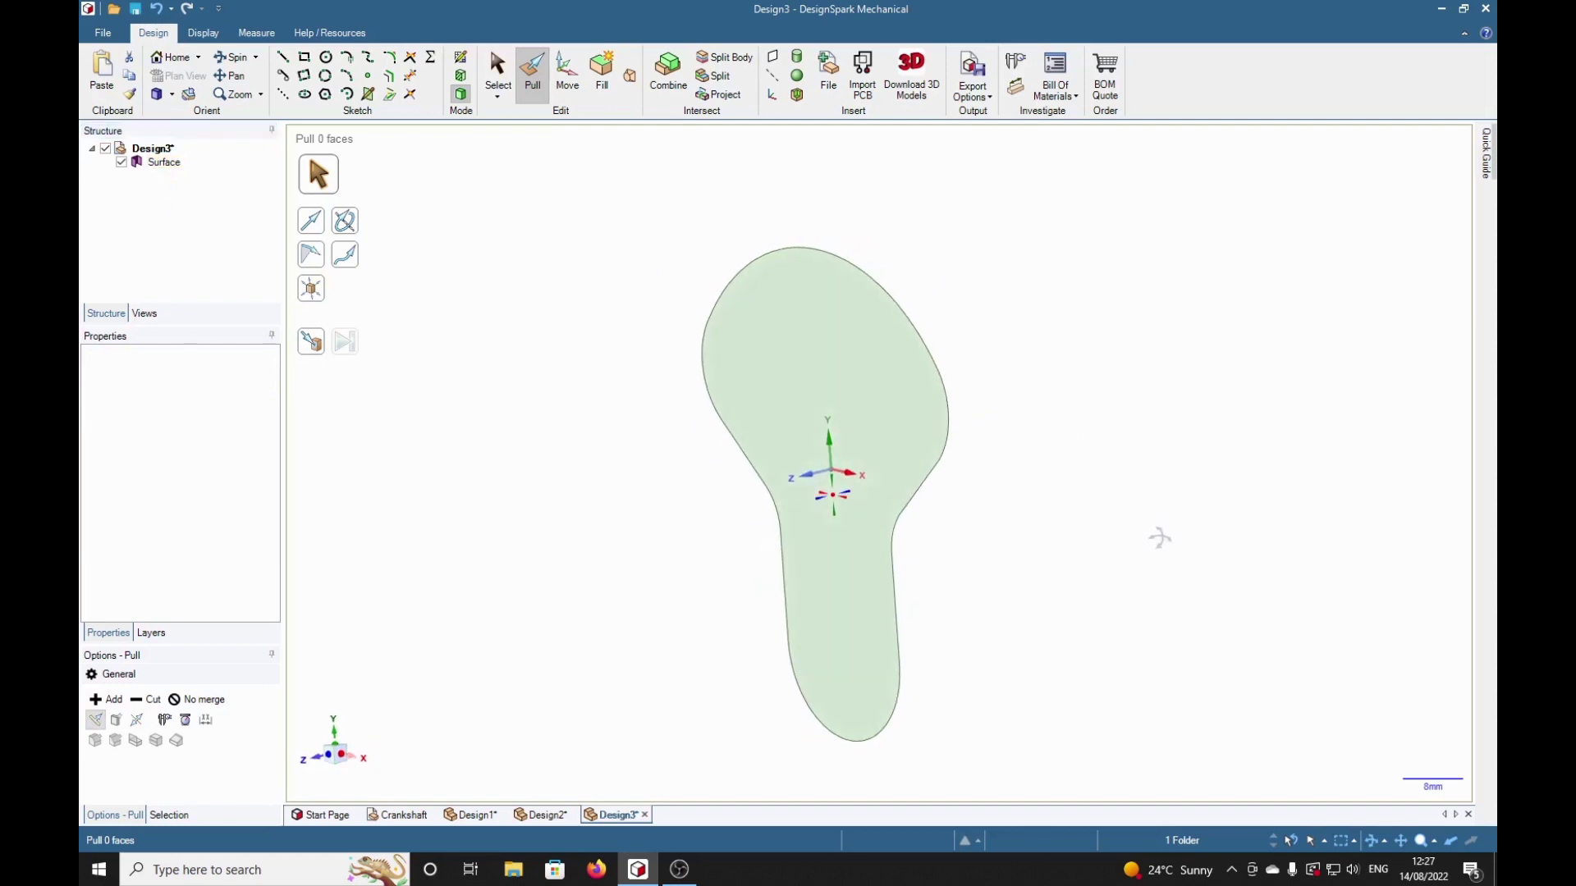
left_click(873, 379)
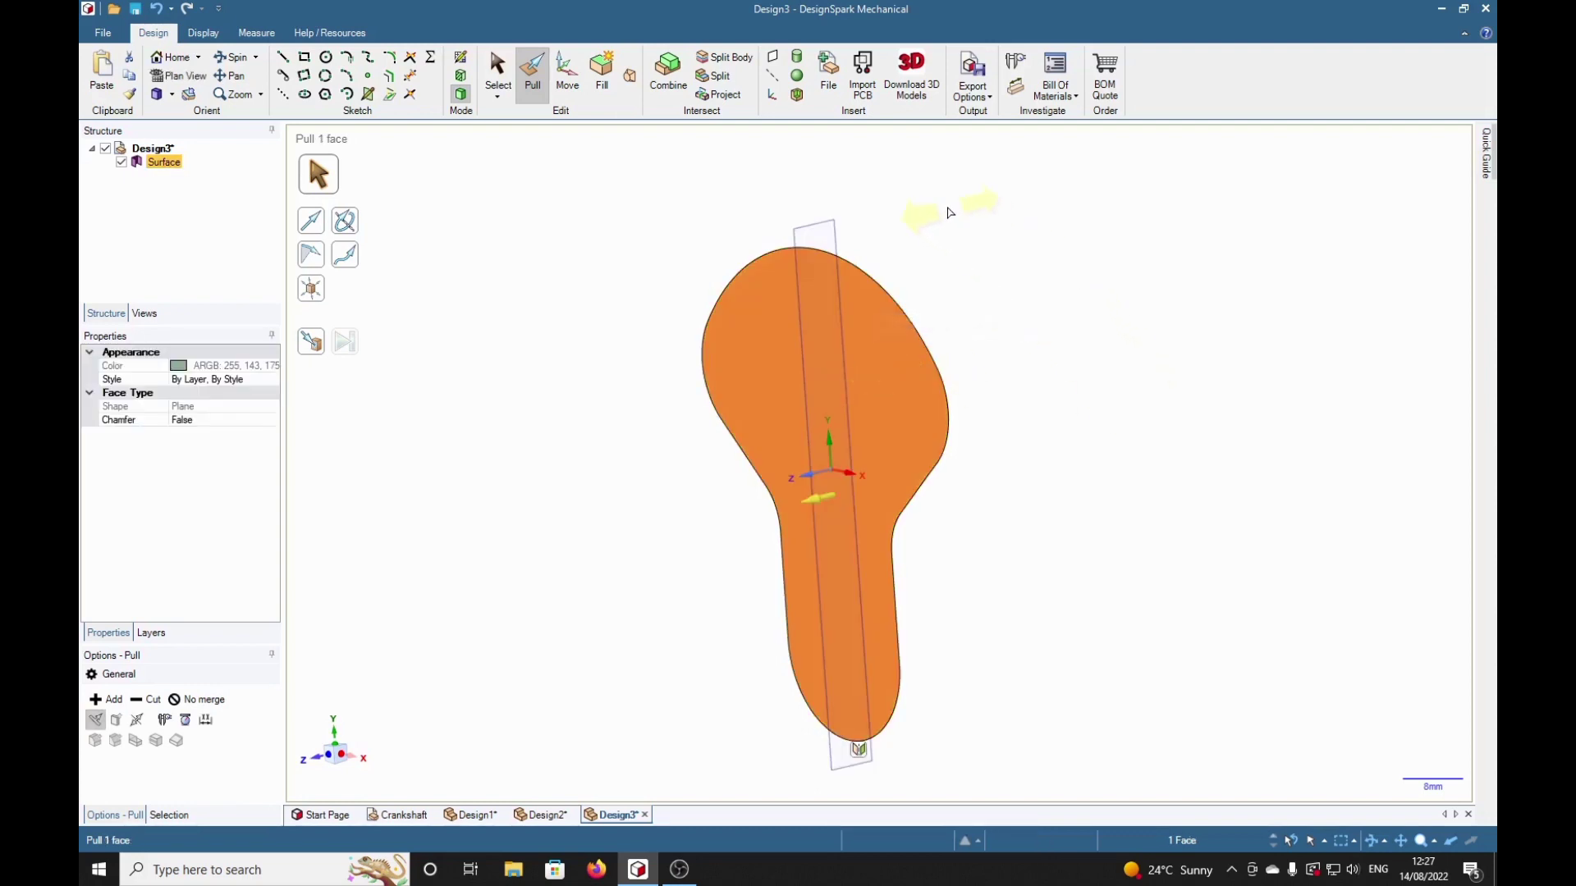
left_click(827, 225)
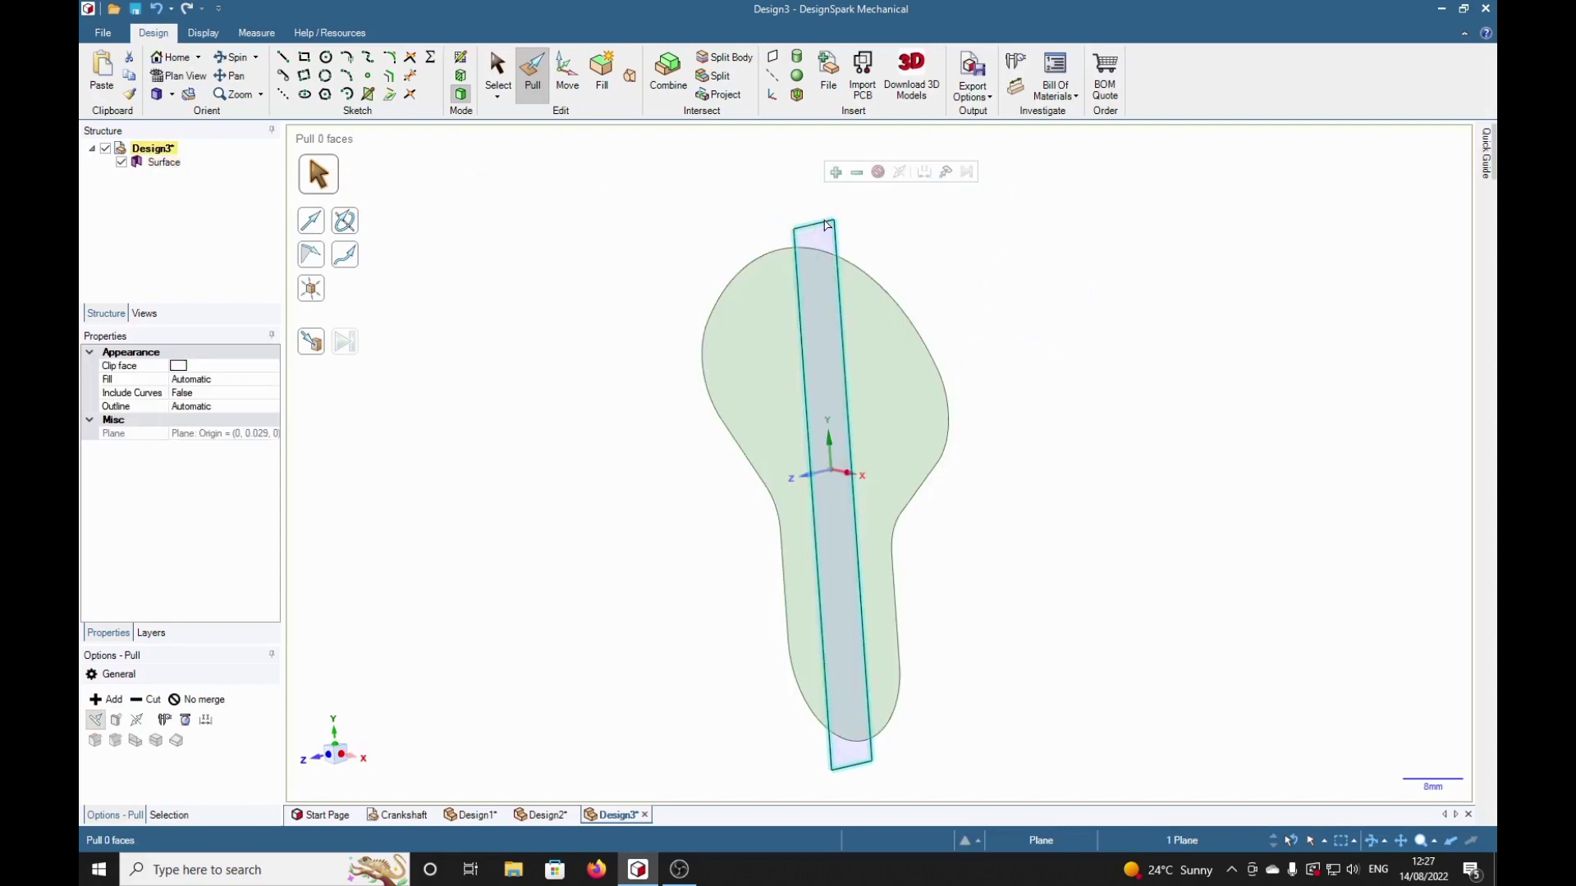
left_click(1070, 237)
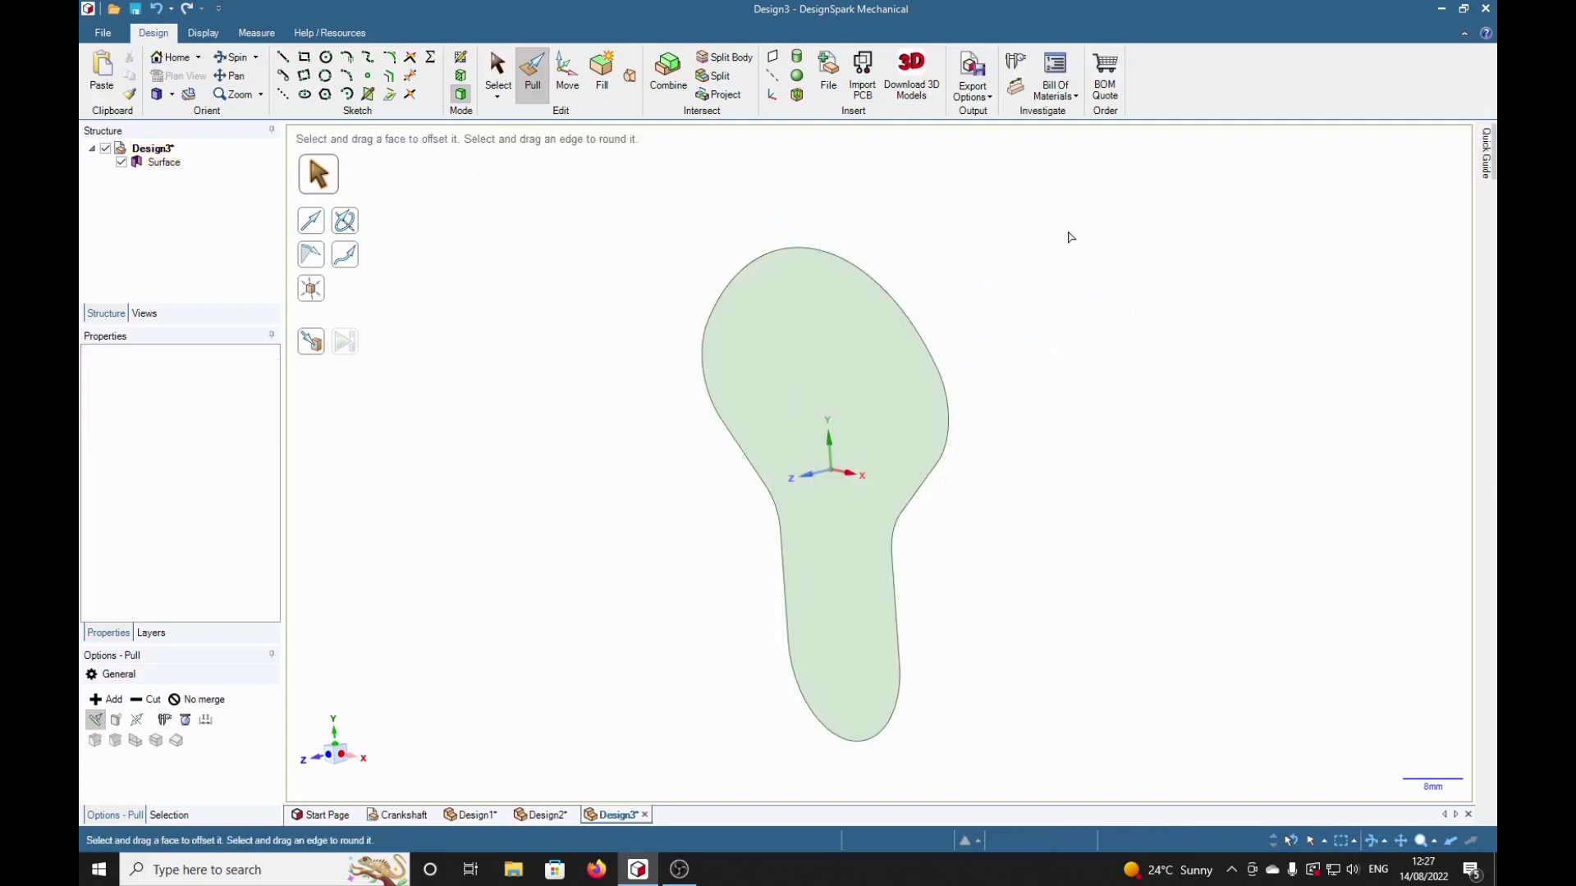
left_click(823, 247)
left_click(855, 376)
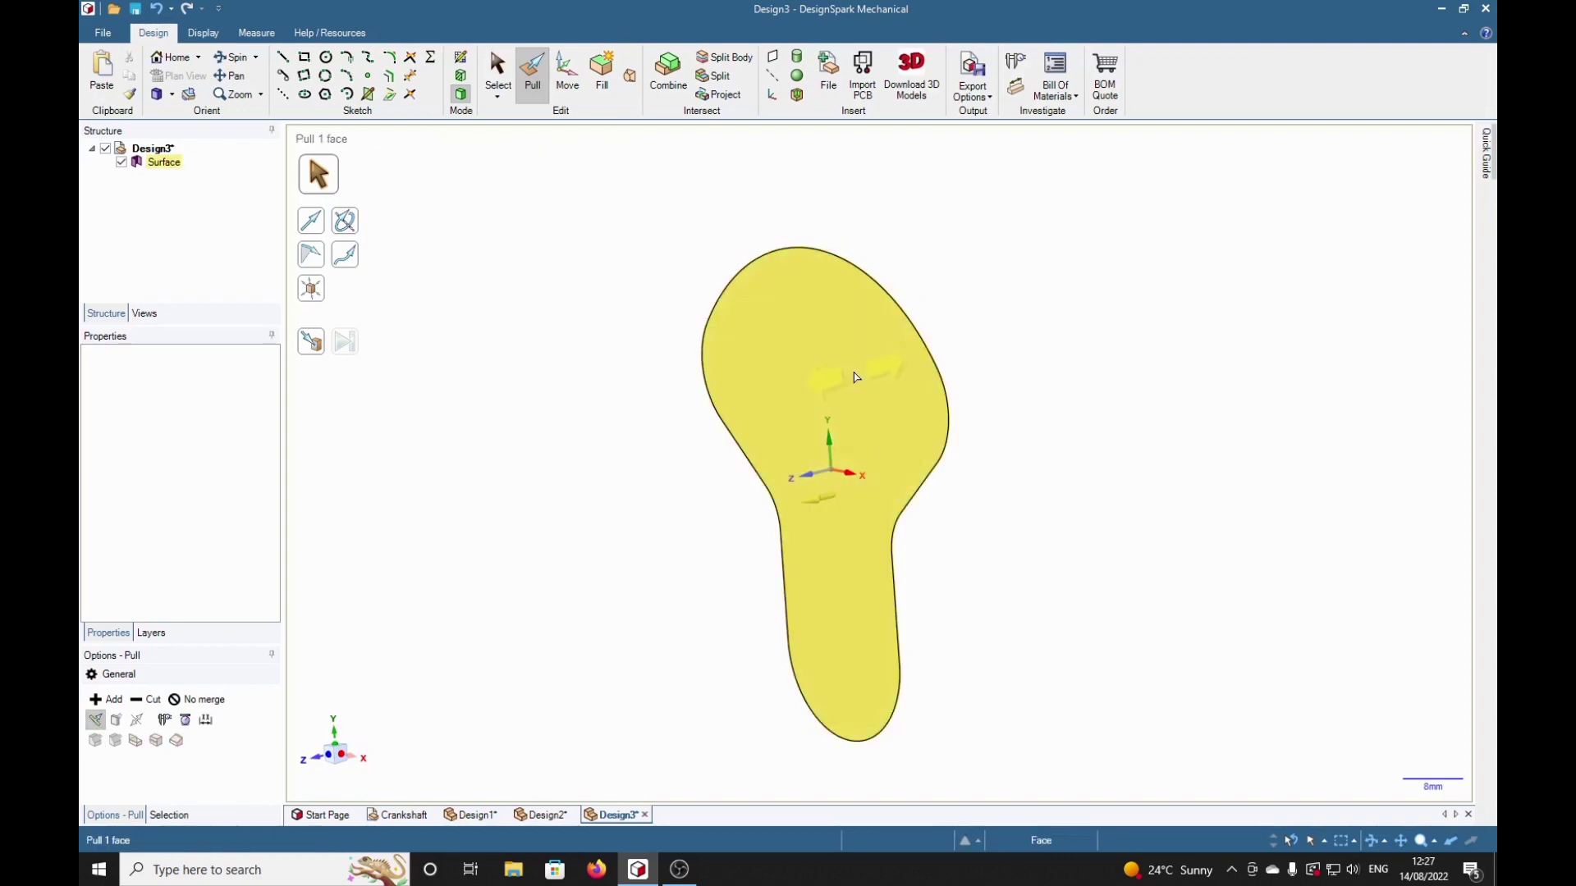
left_click(854, 377)
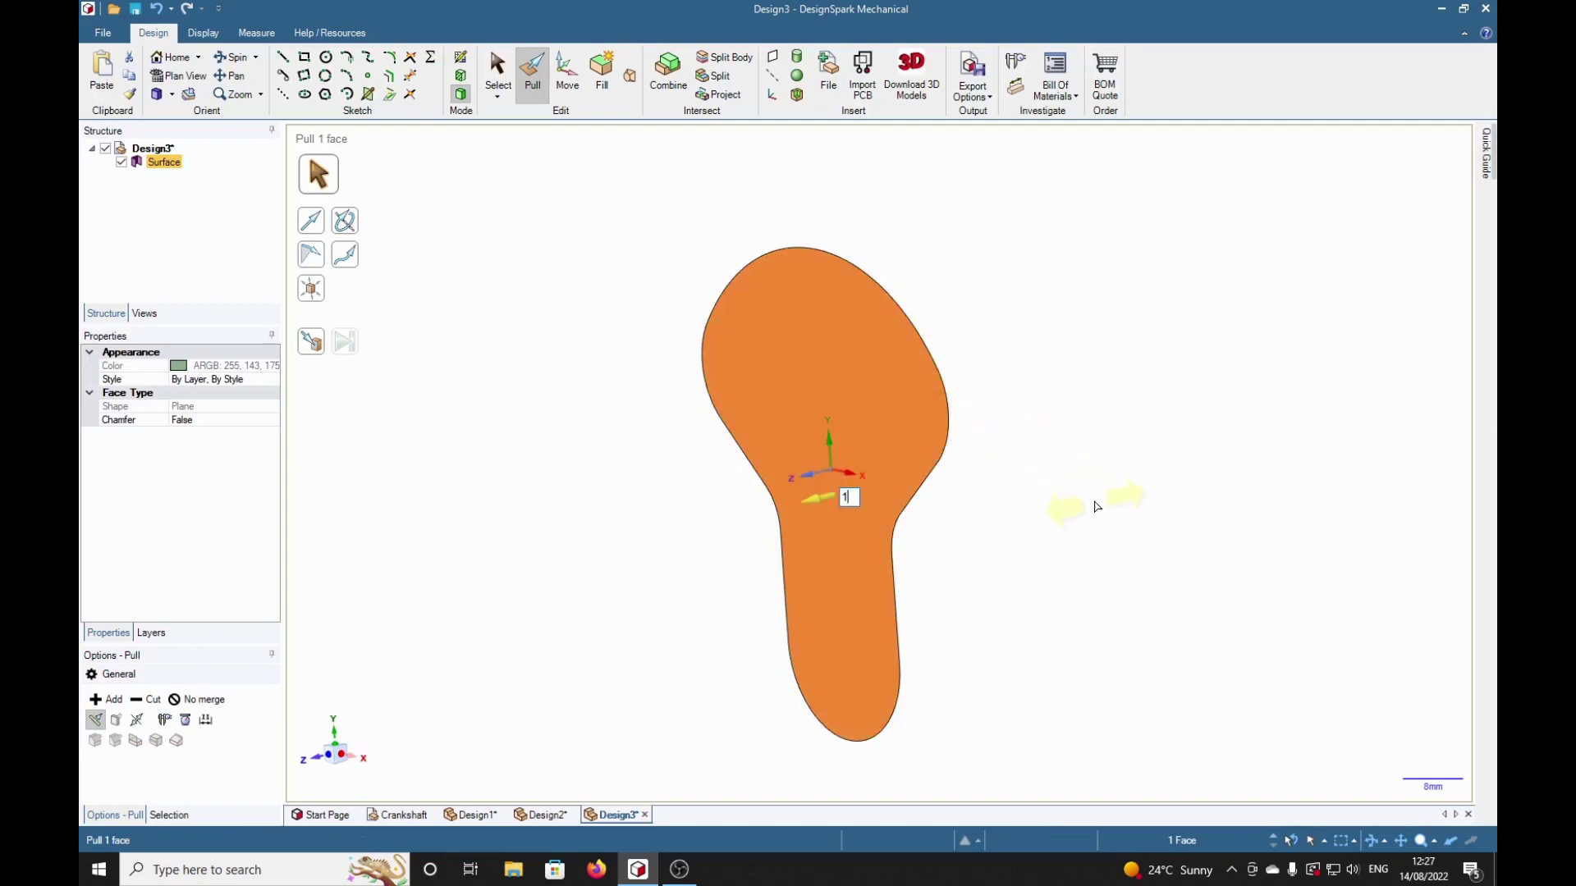
left_click_drag(762, 517, 862, 533)
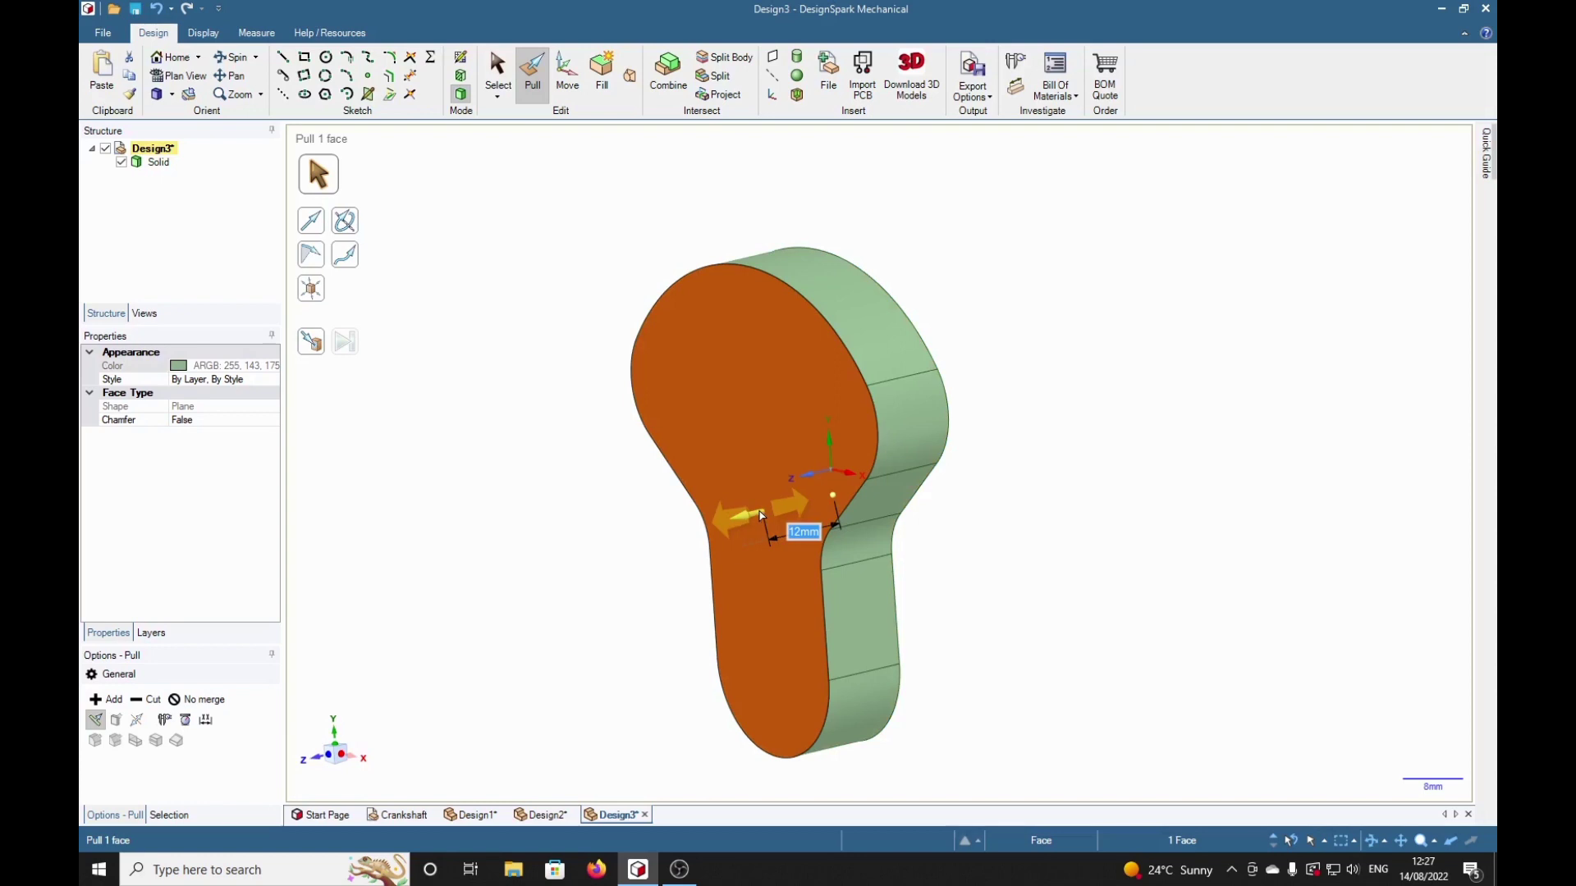
Set the thickness of the pulled web body to 10 mm
middle_click_drag(939, 552, 1112, 565)
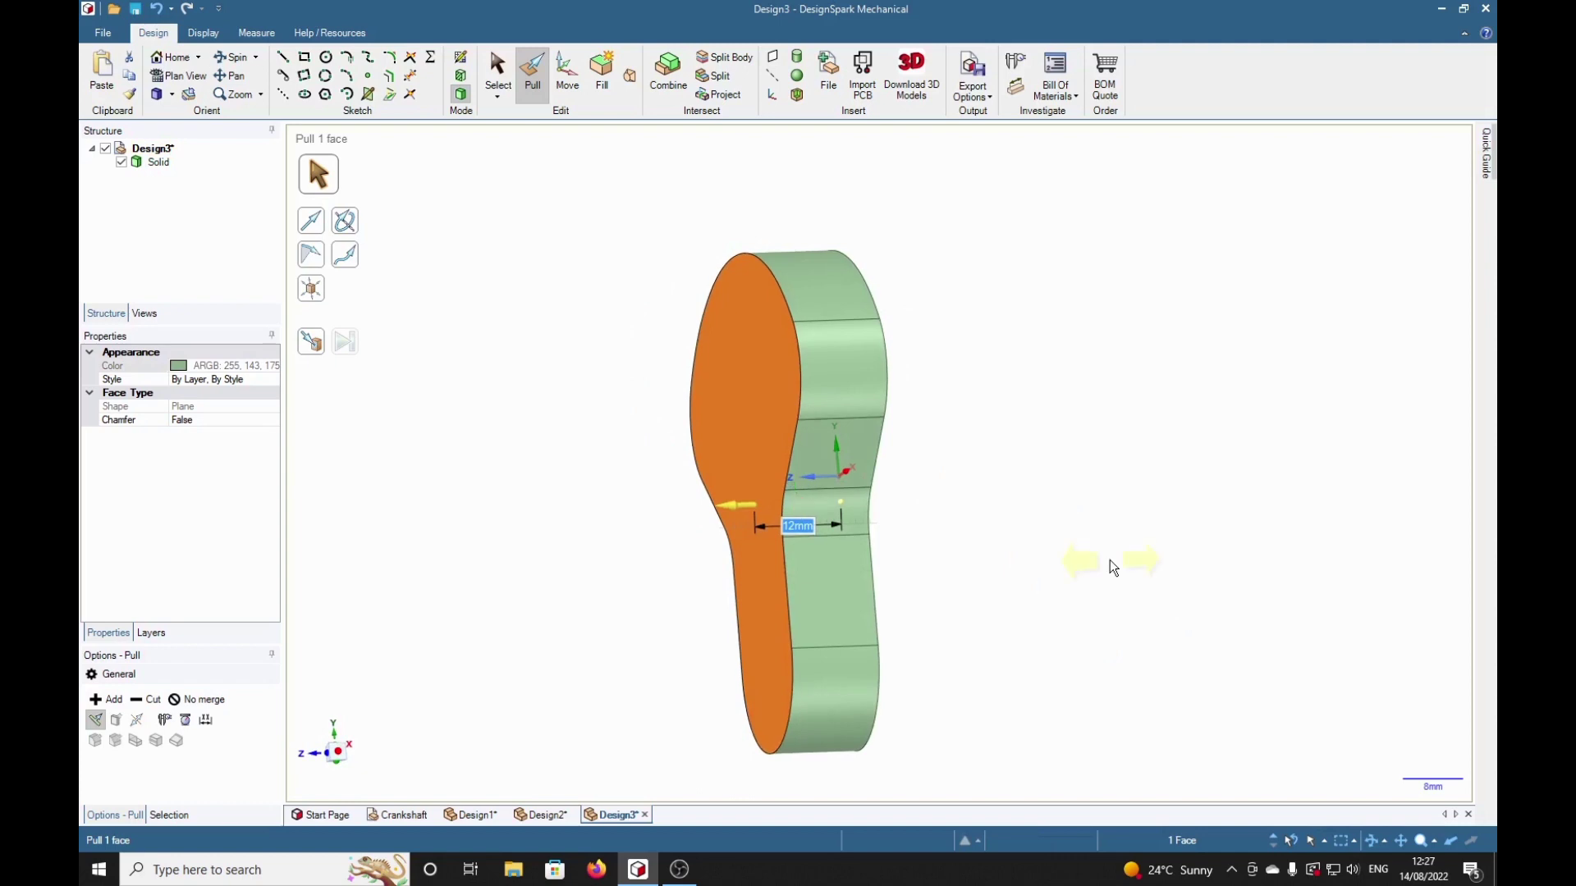
type("10")
key("Return")
left_click(1049, 447)
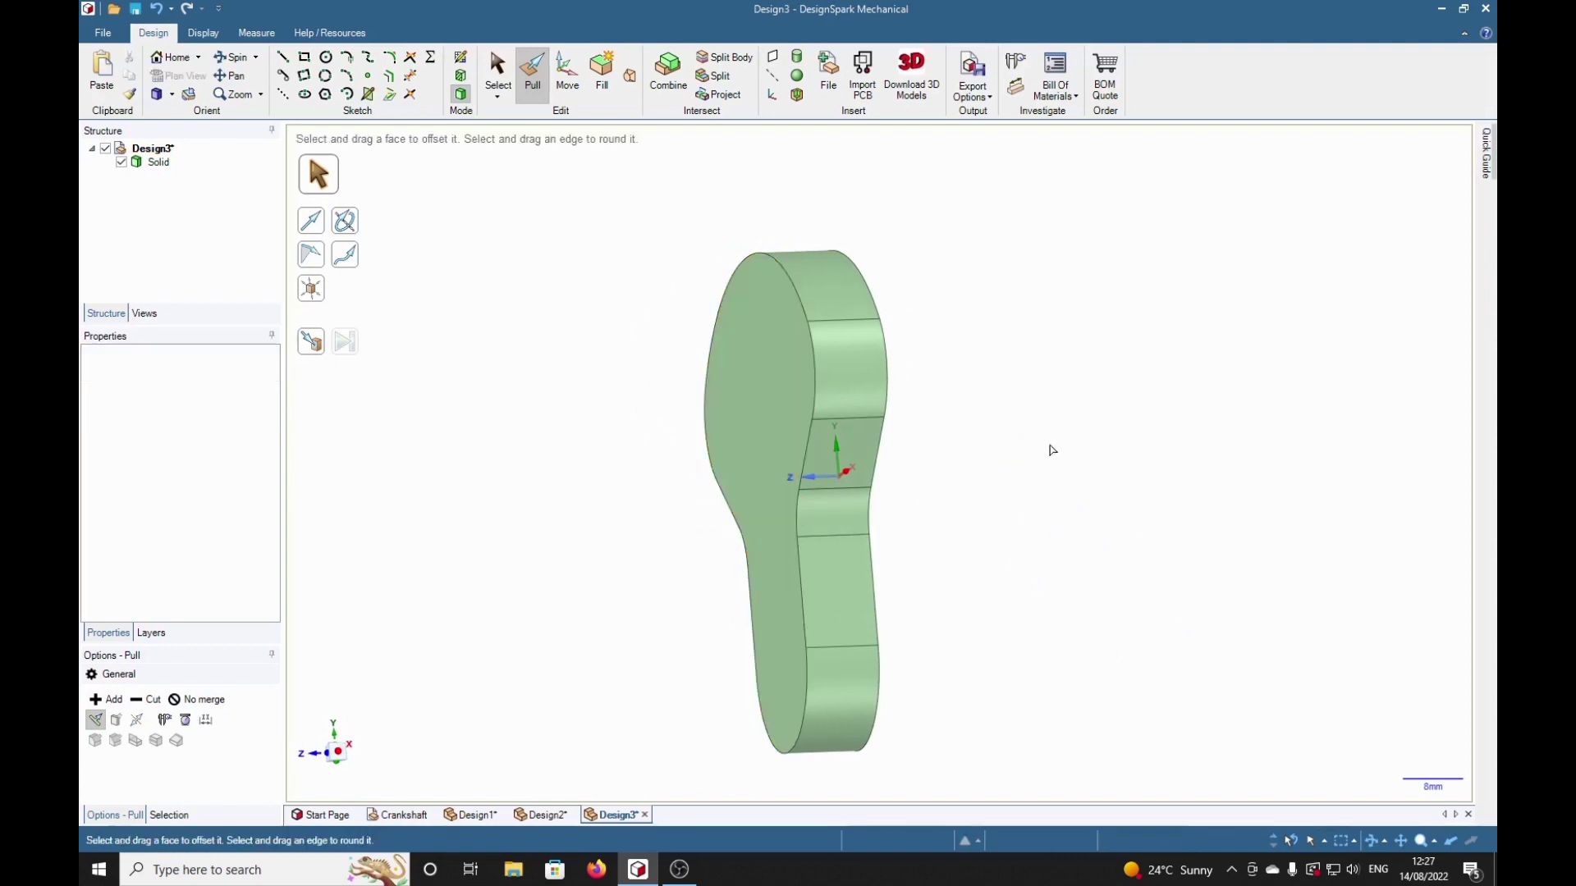
mouse_move(1049, 447)
middle_mouse_down()
mouse_move(1138, 503)
mouse_move(1184, 604)
mouse_move(1235, 545)
mouse_move(1094, 479)
mouse_move(1146, 429)
mouse_move(1091, 457)
mouse_move(1073, 440)
middle_mouse_up()
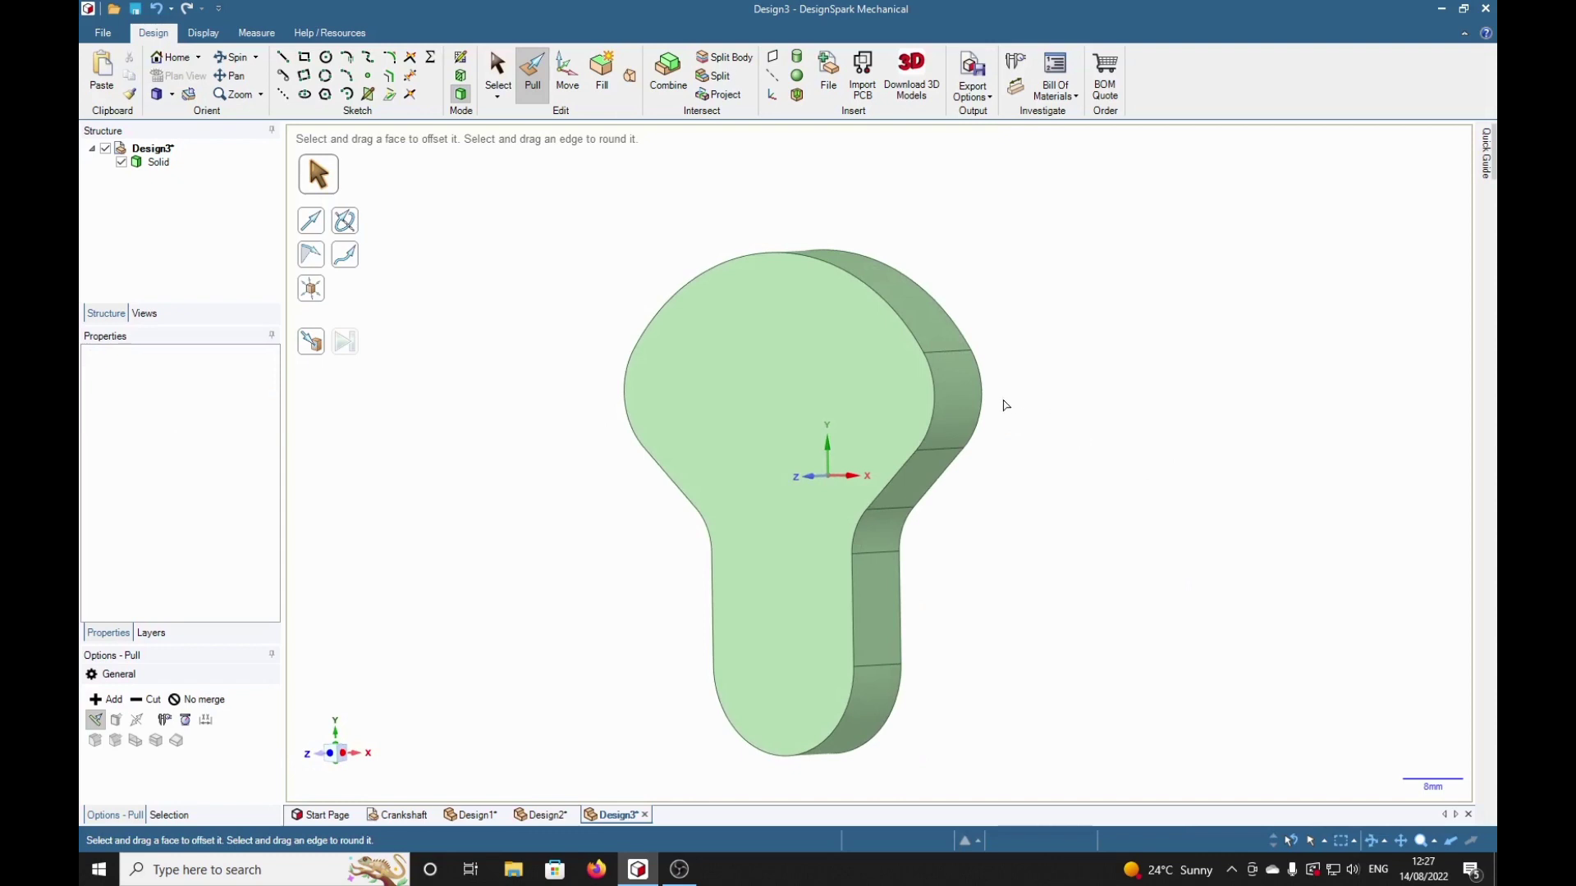
left_click(677, 414)
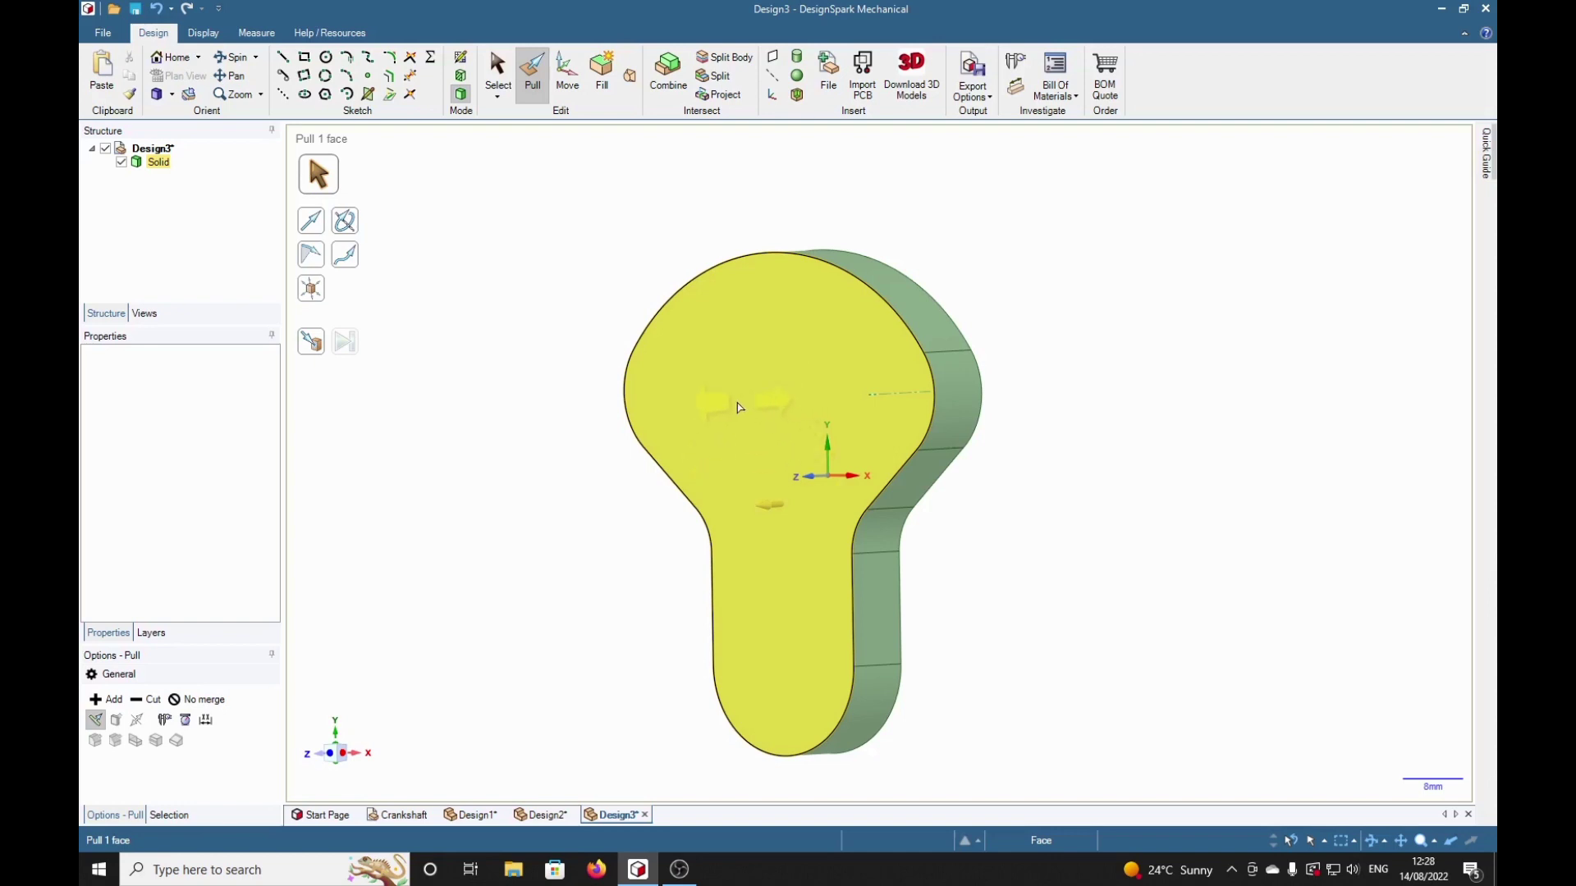
middle_click_drag(1042, 623, 885, 627)
left_click(1036, 630)
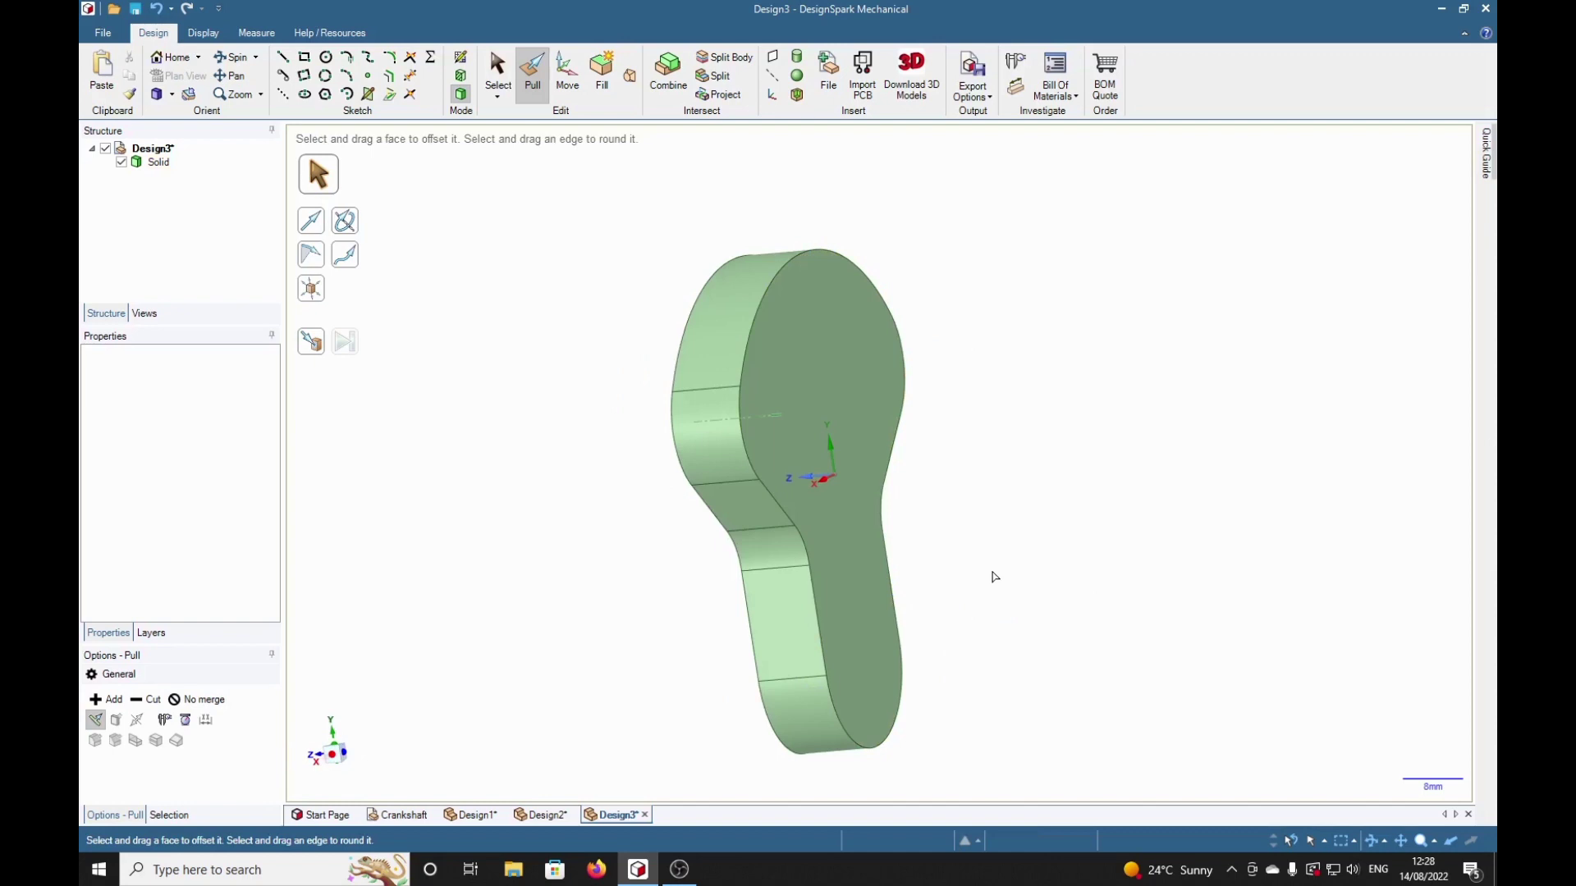
middle_click_drag(995, 577, 1182, 542)
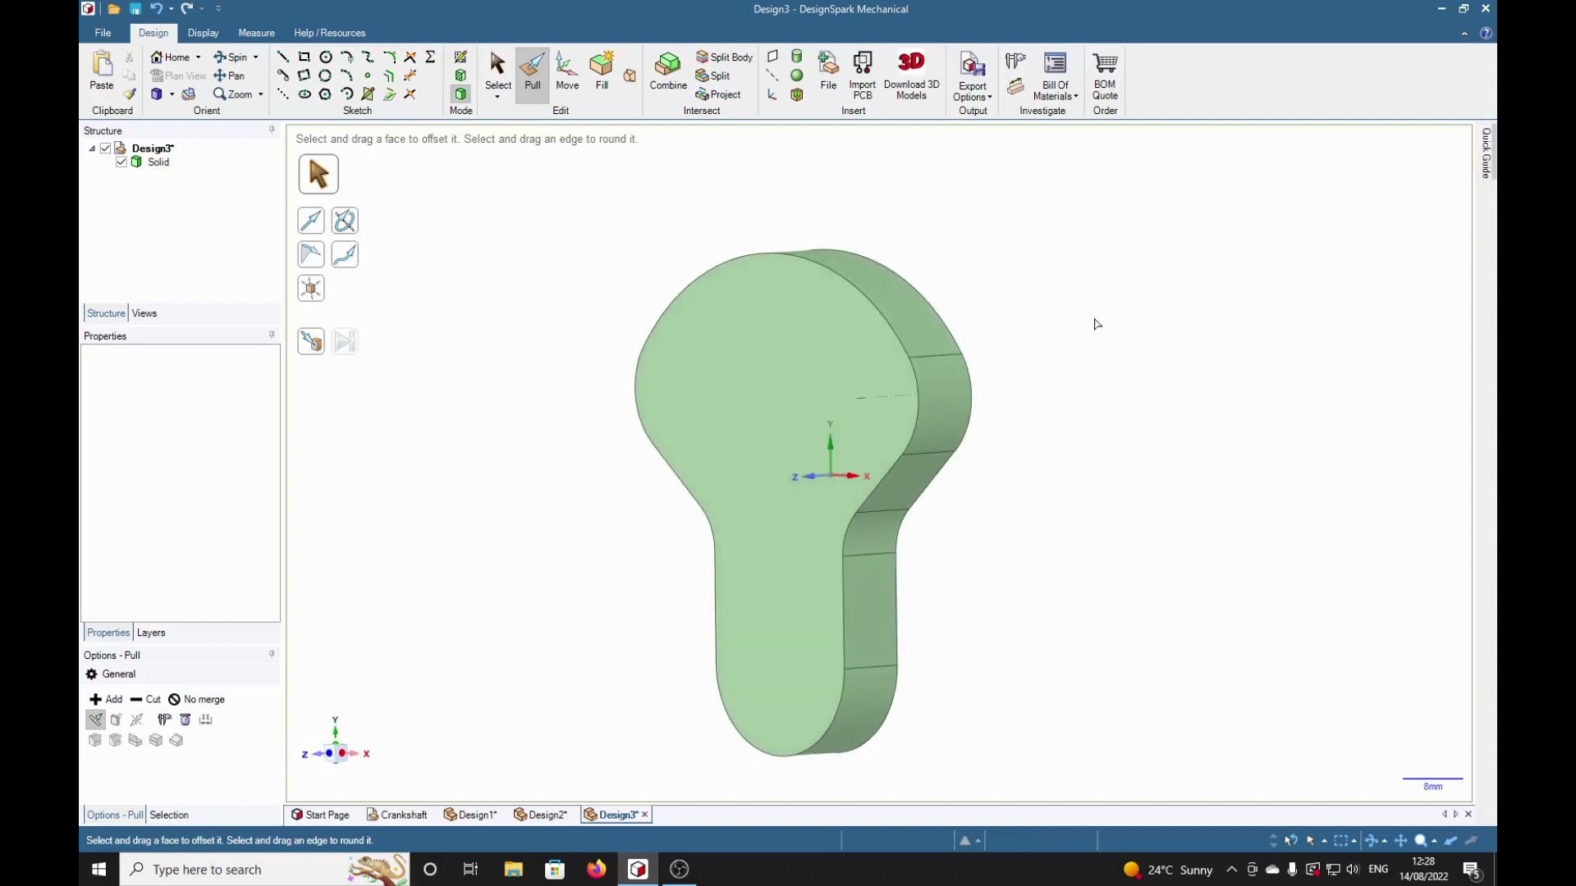
Sketch an 18 mm diameter circle centred on the origin on the web's front face
left_click(497, 70)
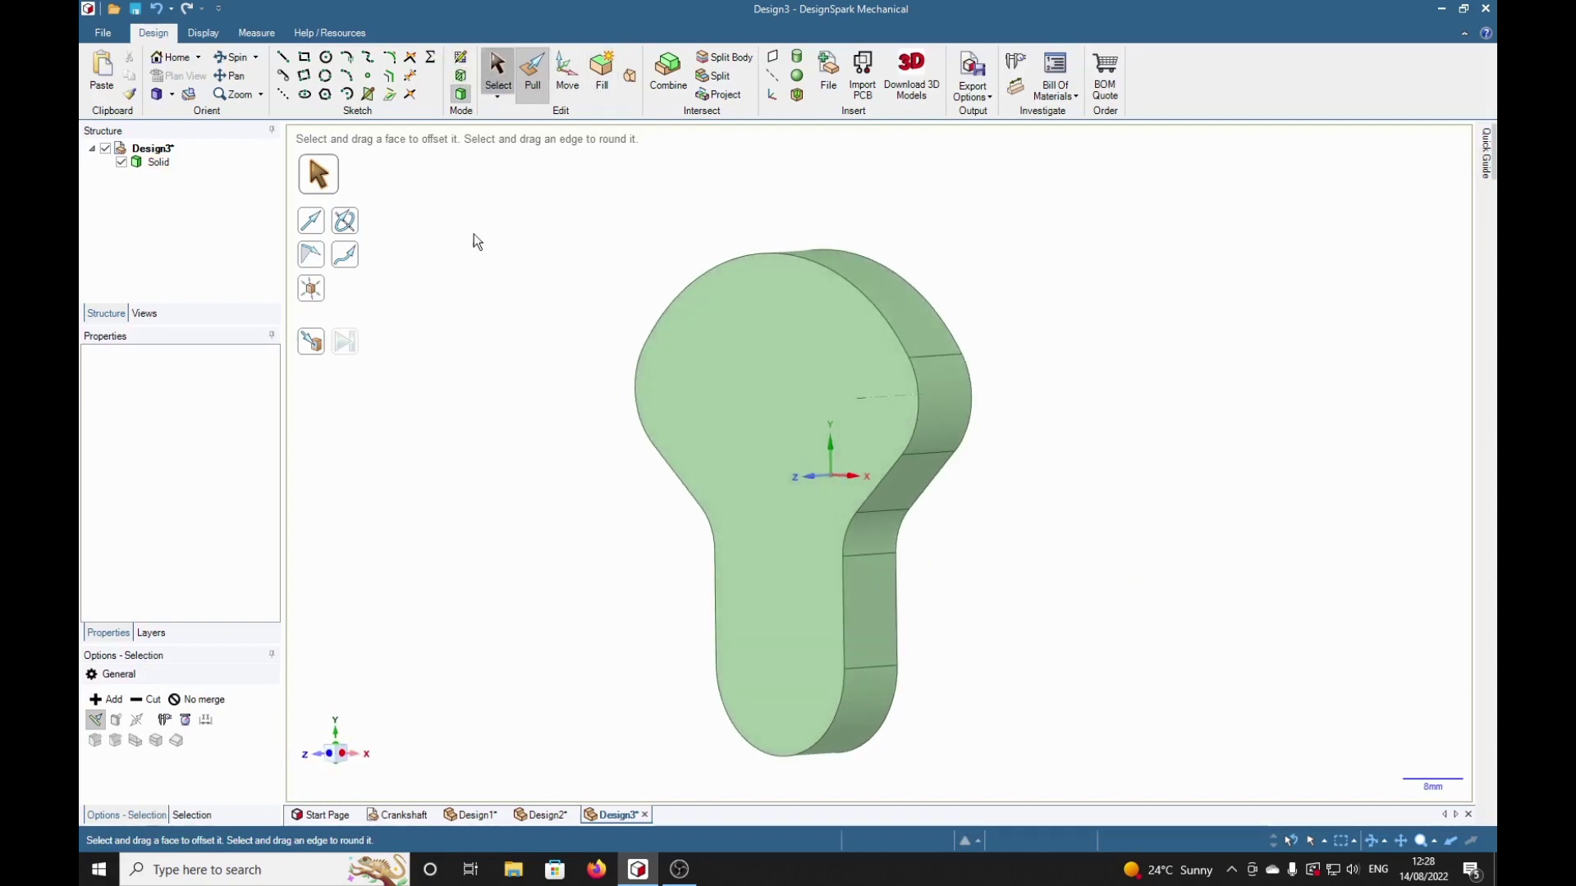
left_click(796, 395)
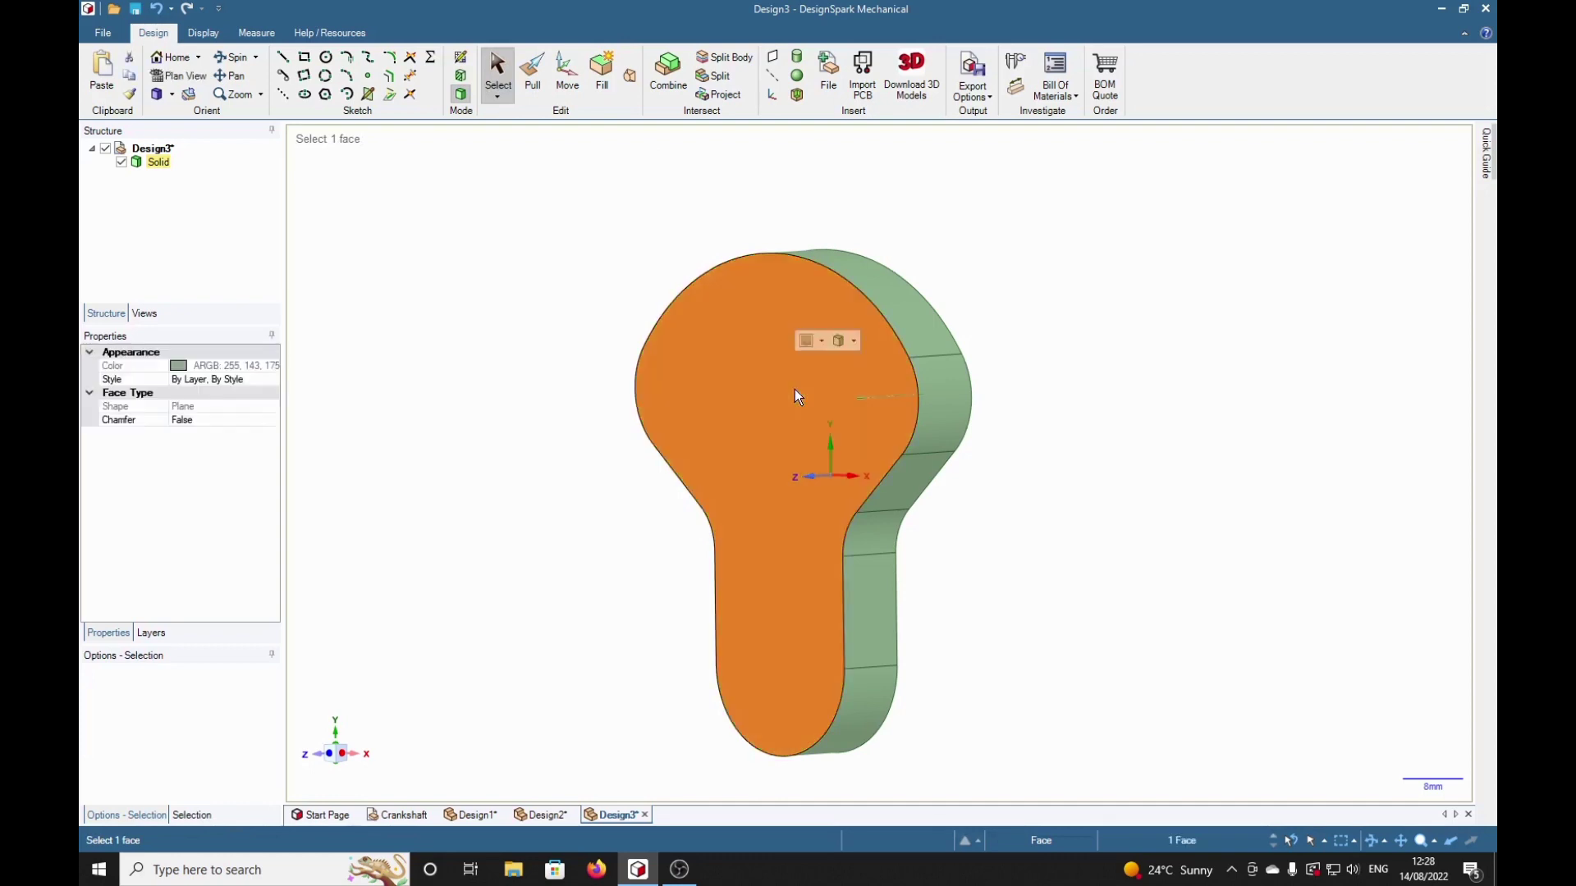
key("v")
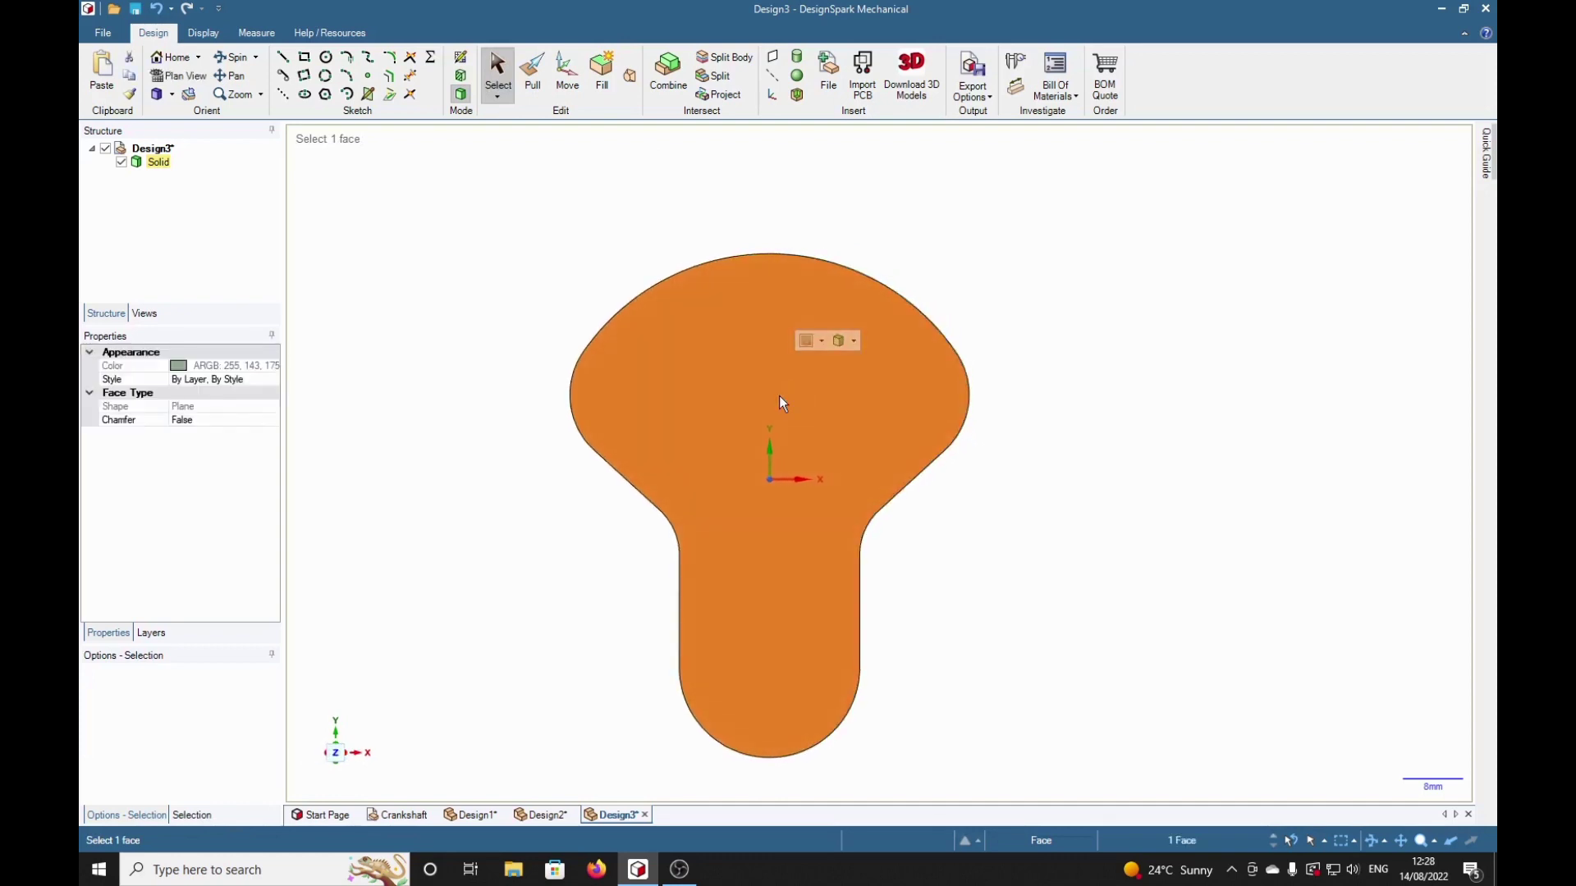
left_click(893, 693)
left_click(831, 606)
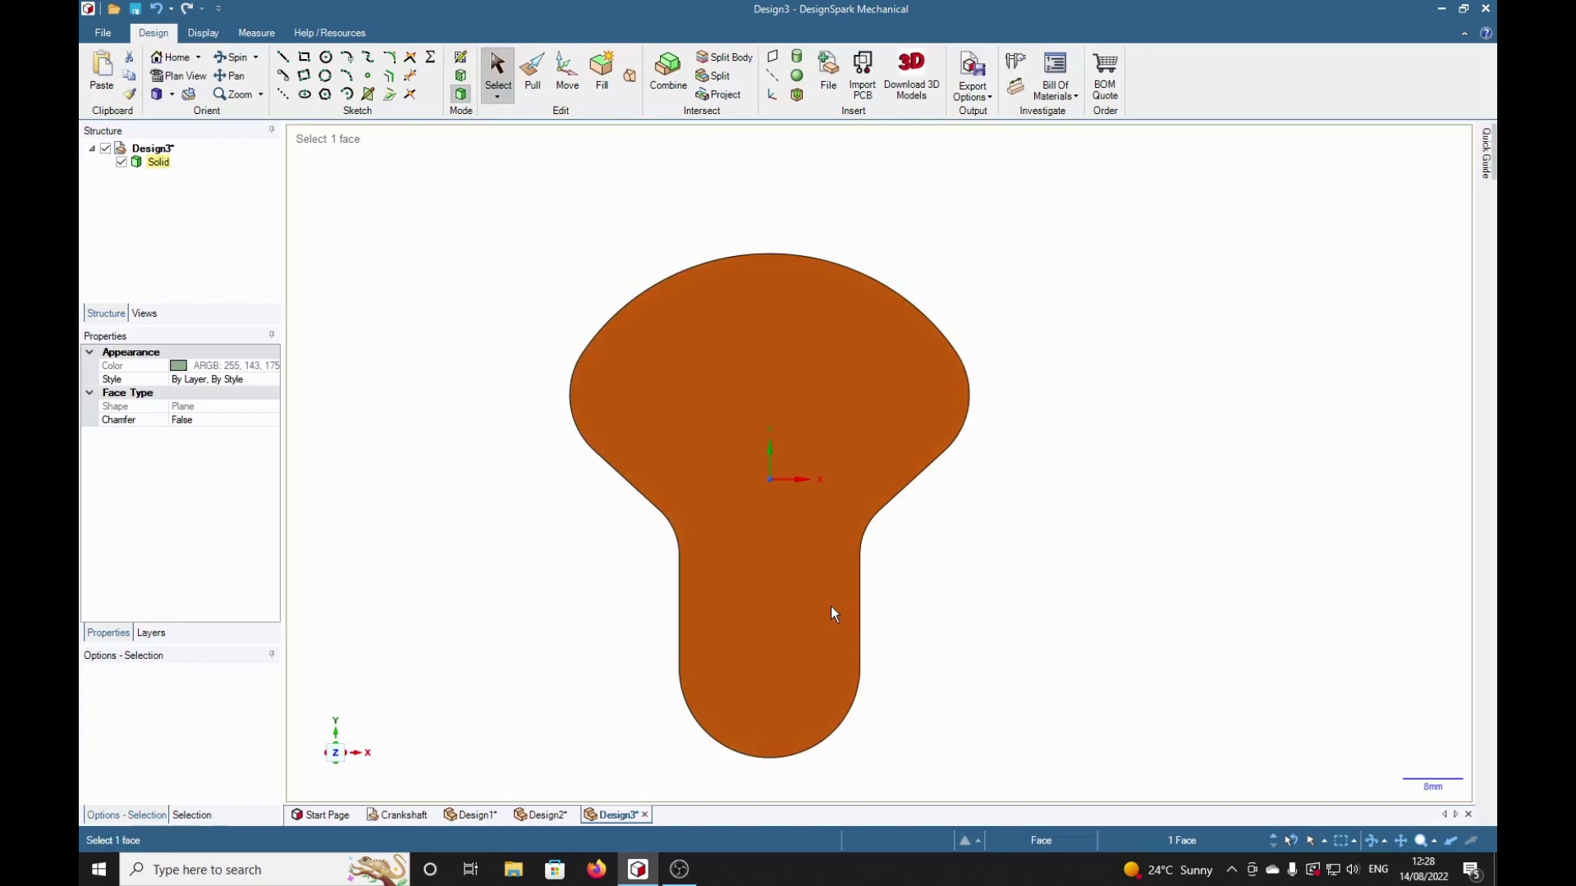
left_click(381, 280)
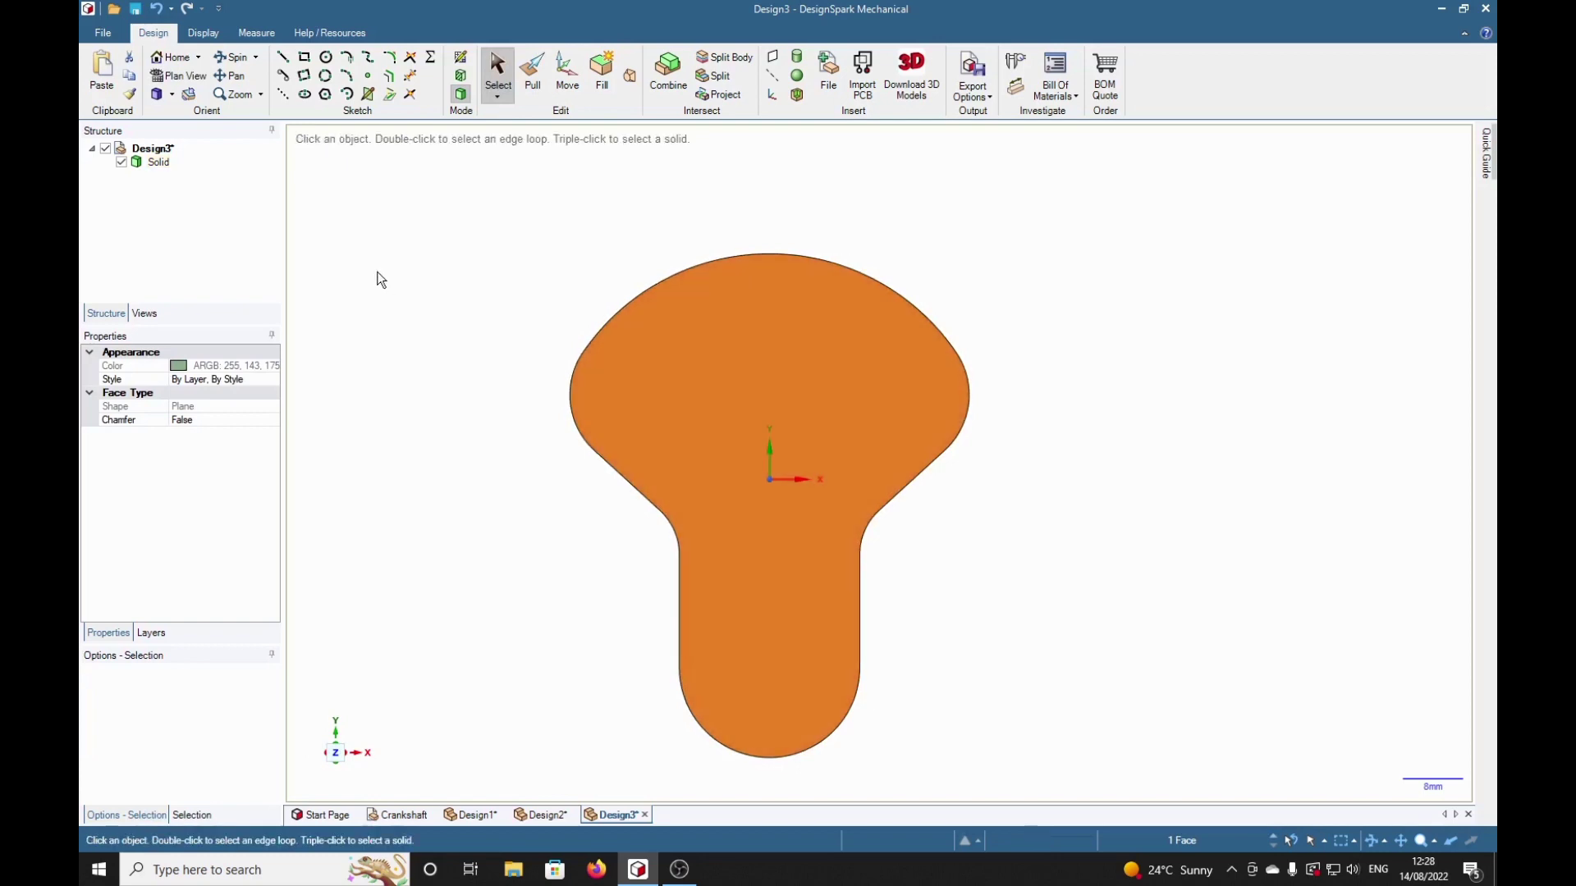
left_click(326, 56)
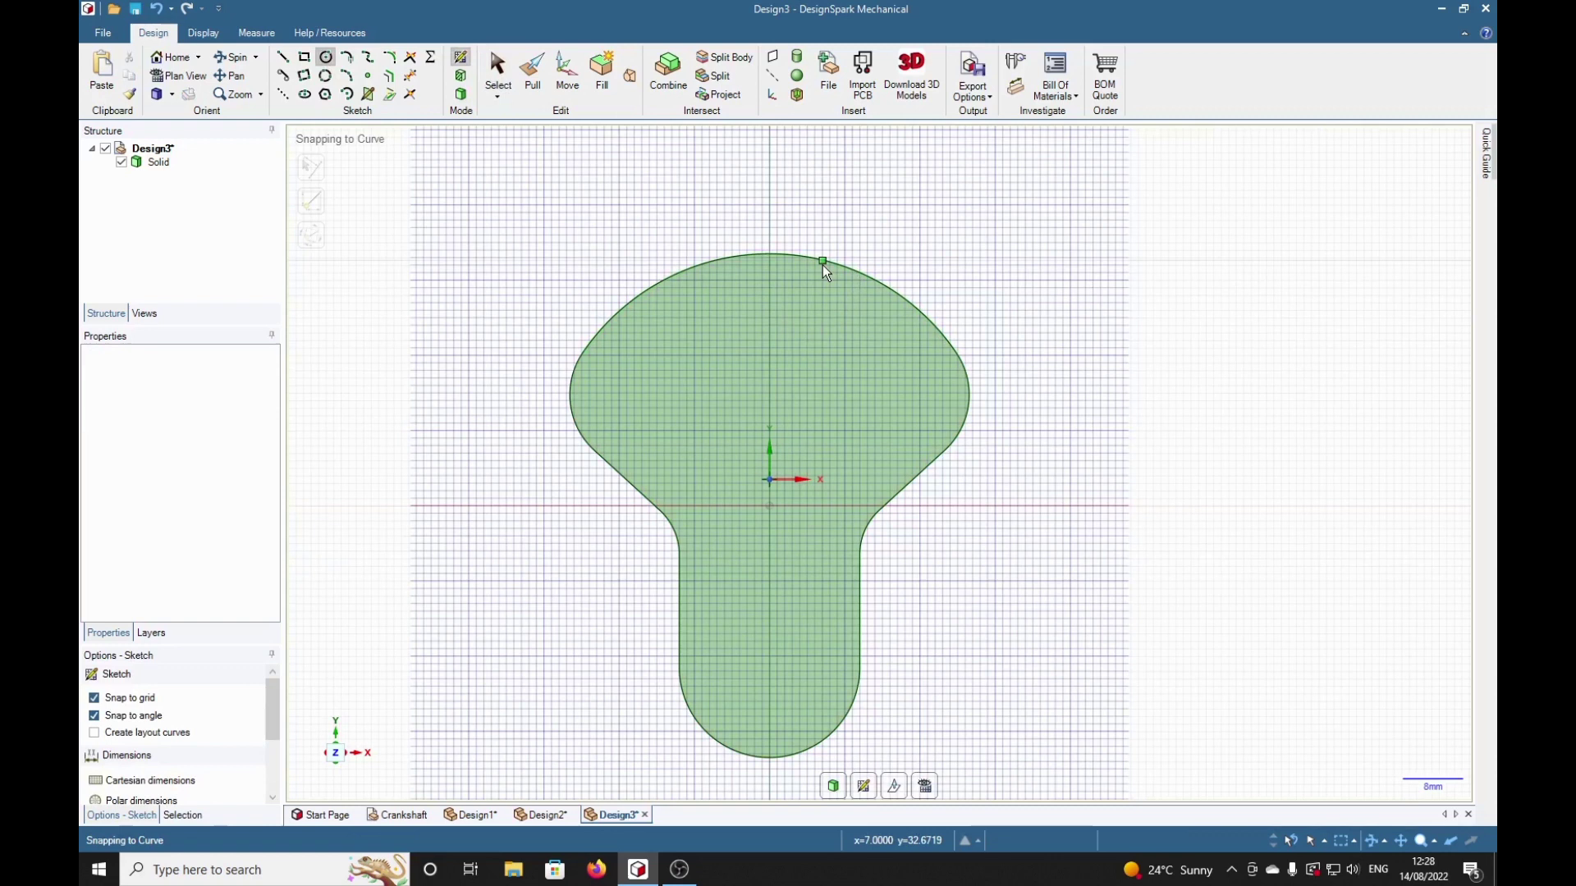
left_click(769, 479)
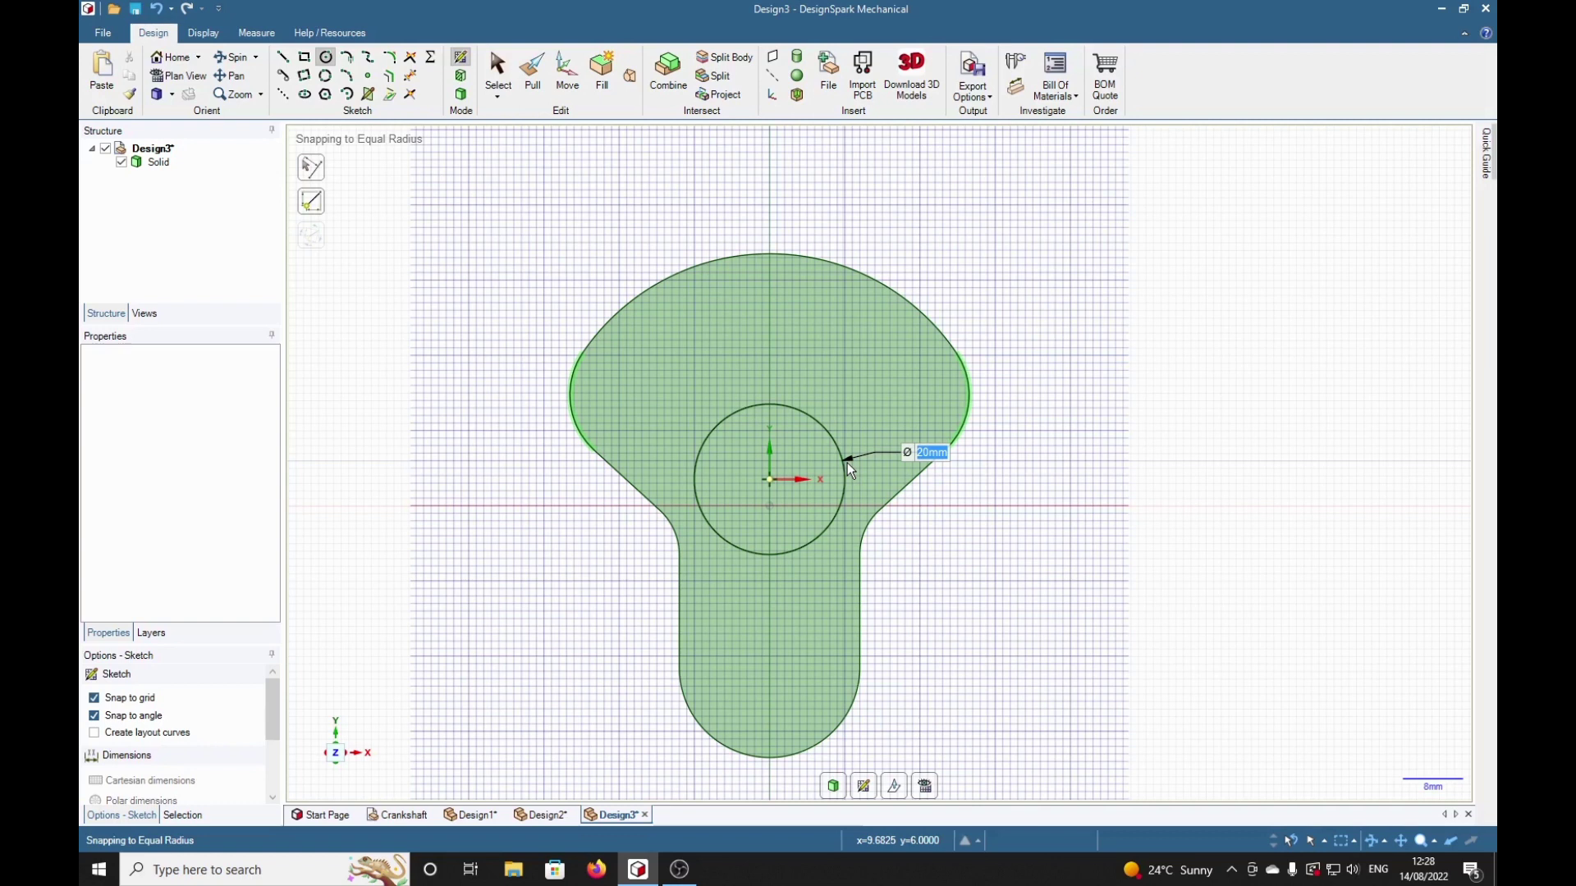
type("18")
key("Return")
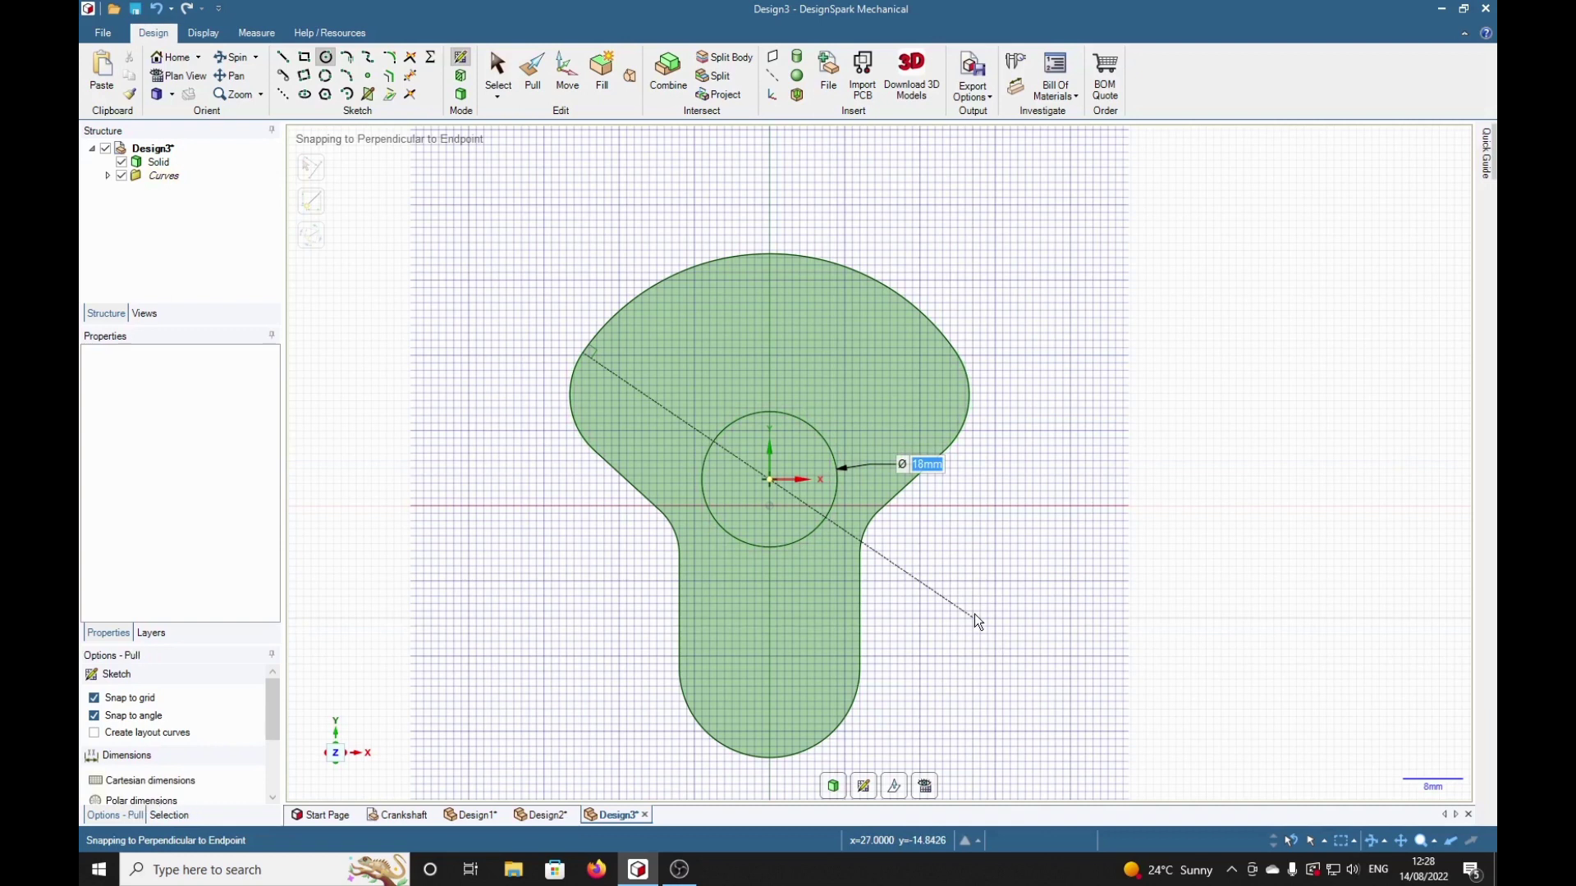
Pull the 18 mm circular area out 2 mm from the front face to form a boss
key("p")
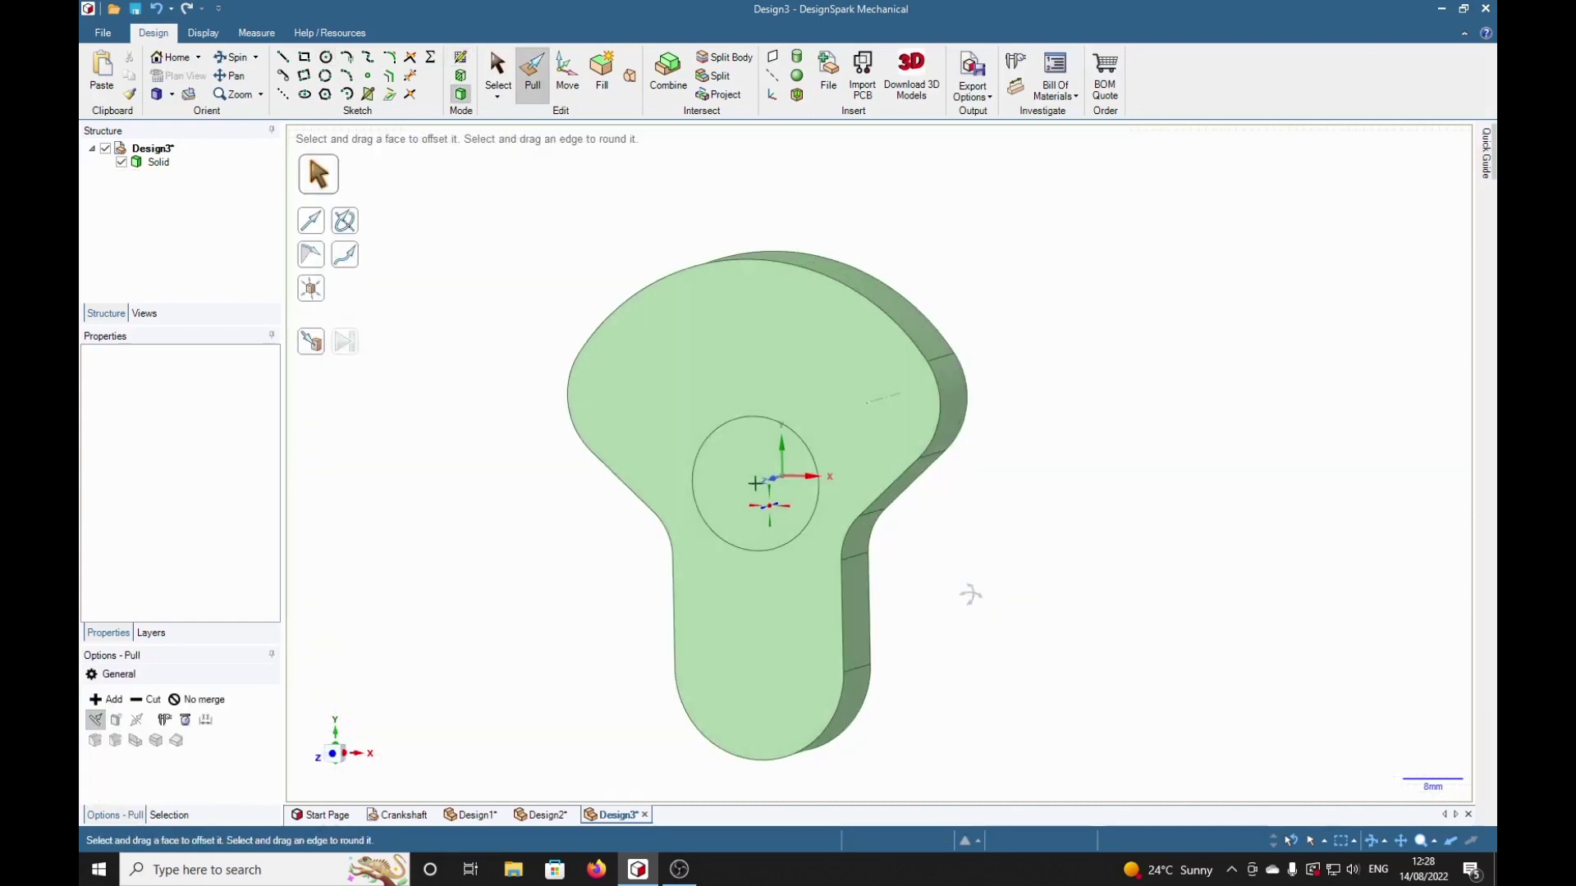
left_click(749, 529)
left_click(749, 528)
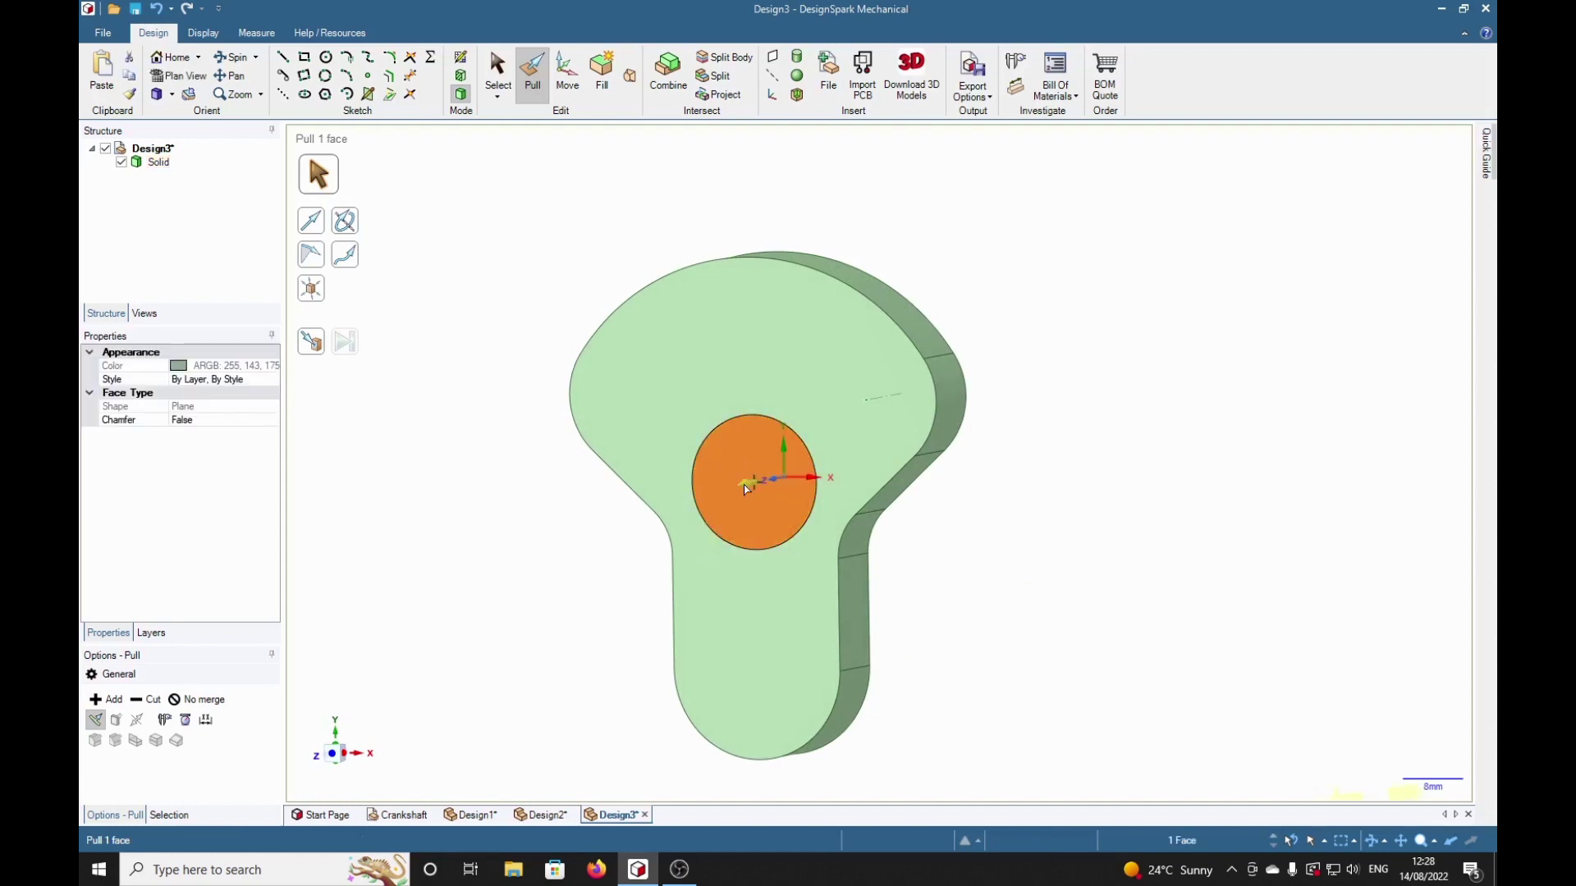
type("2mm")
key("Return")
Sketch a 14 mm diameter circle on the web's back face, concentric with the rounded lower end
middle_click_drag(1142, 554, 881, 574)
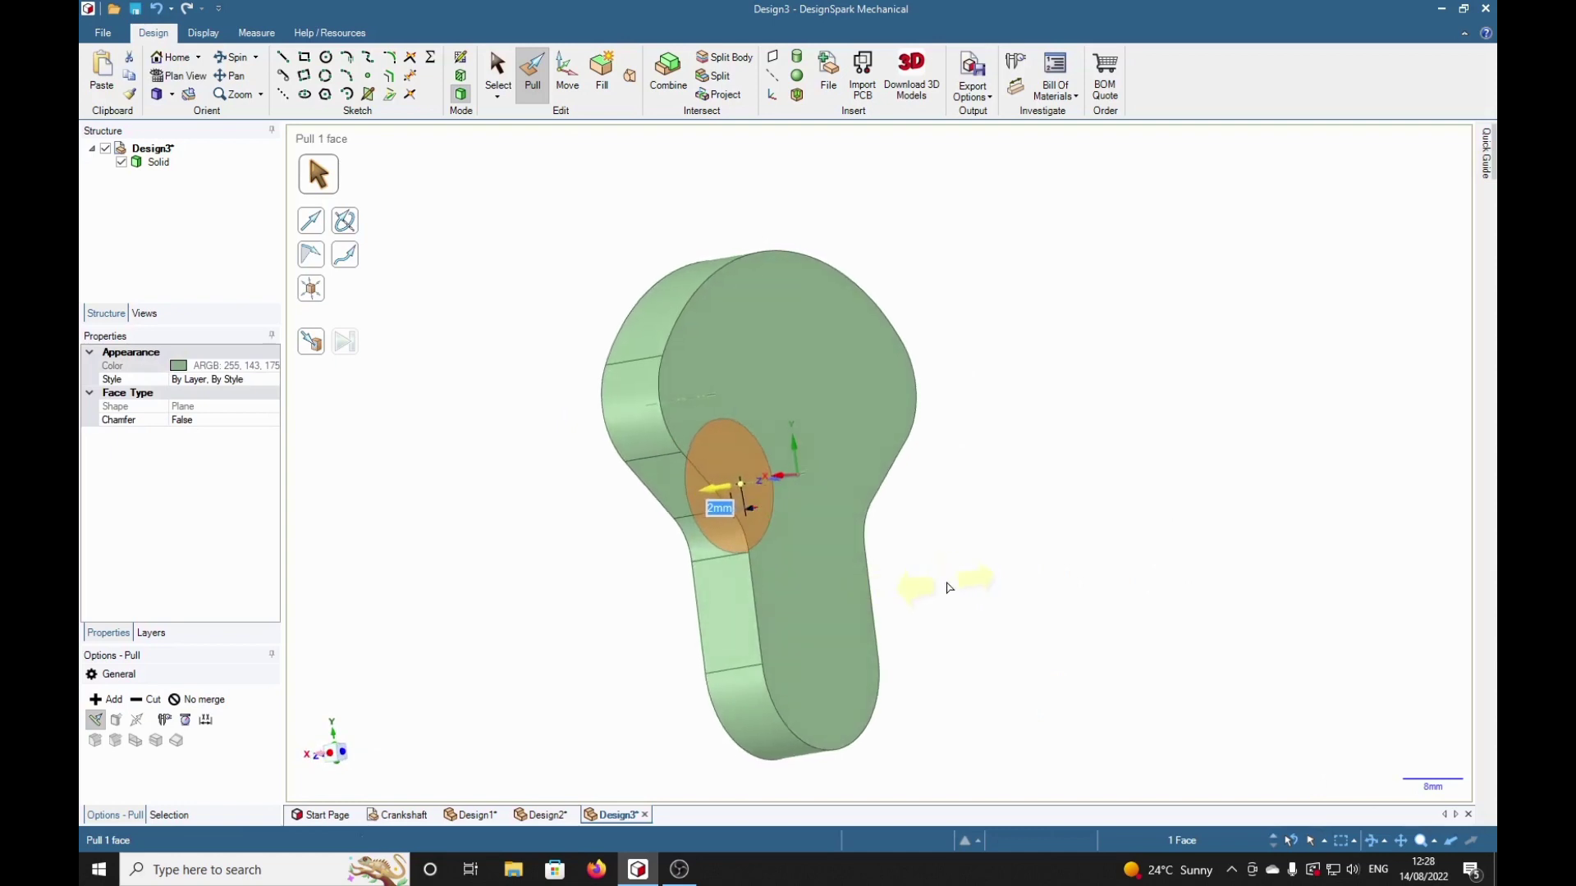
key("s")
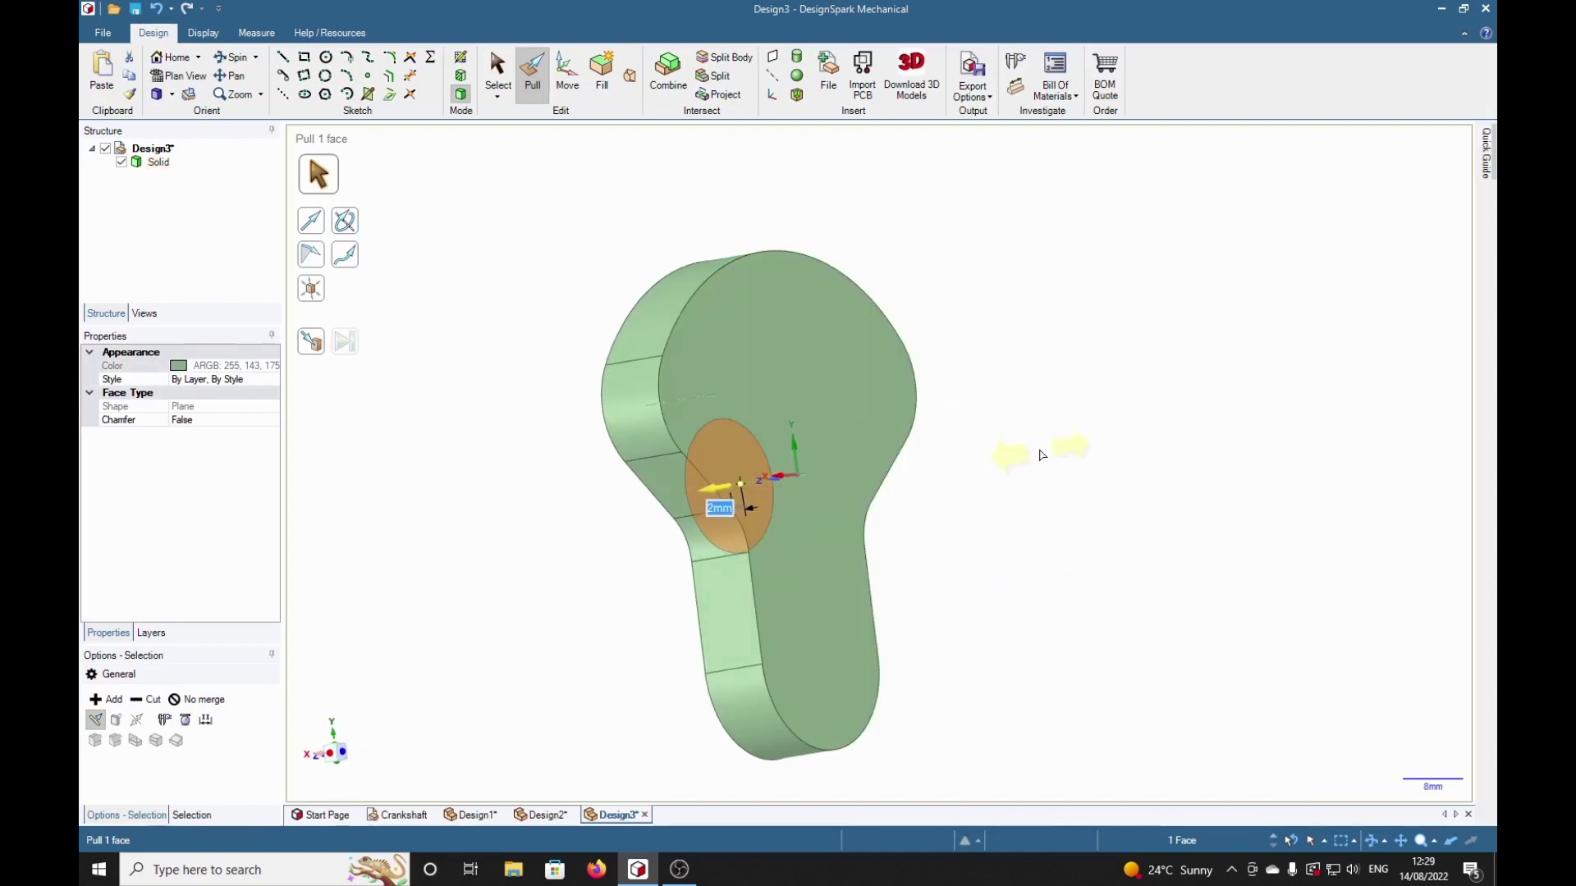
left_click(805, 383)
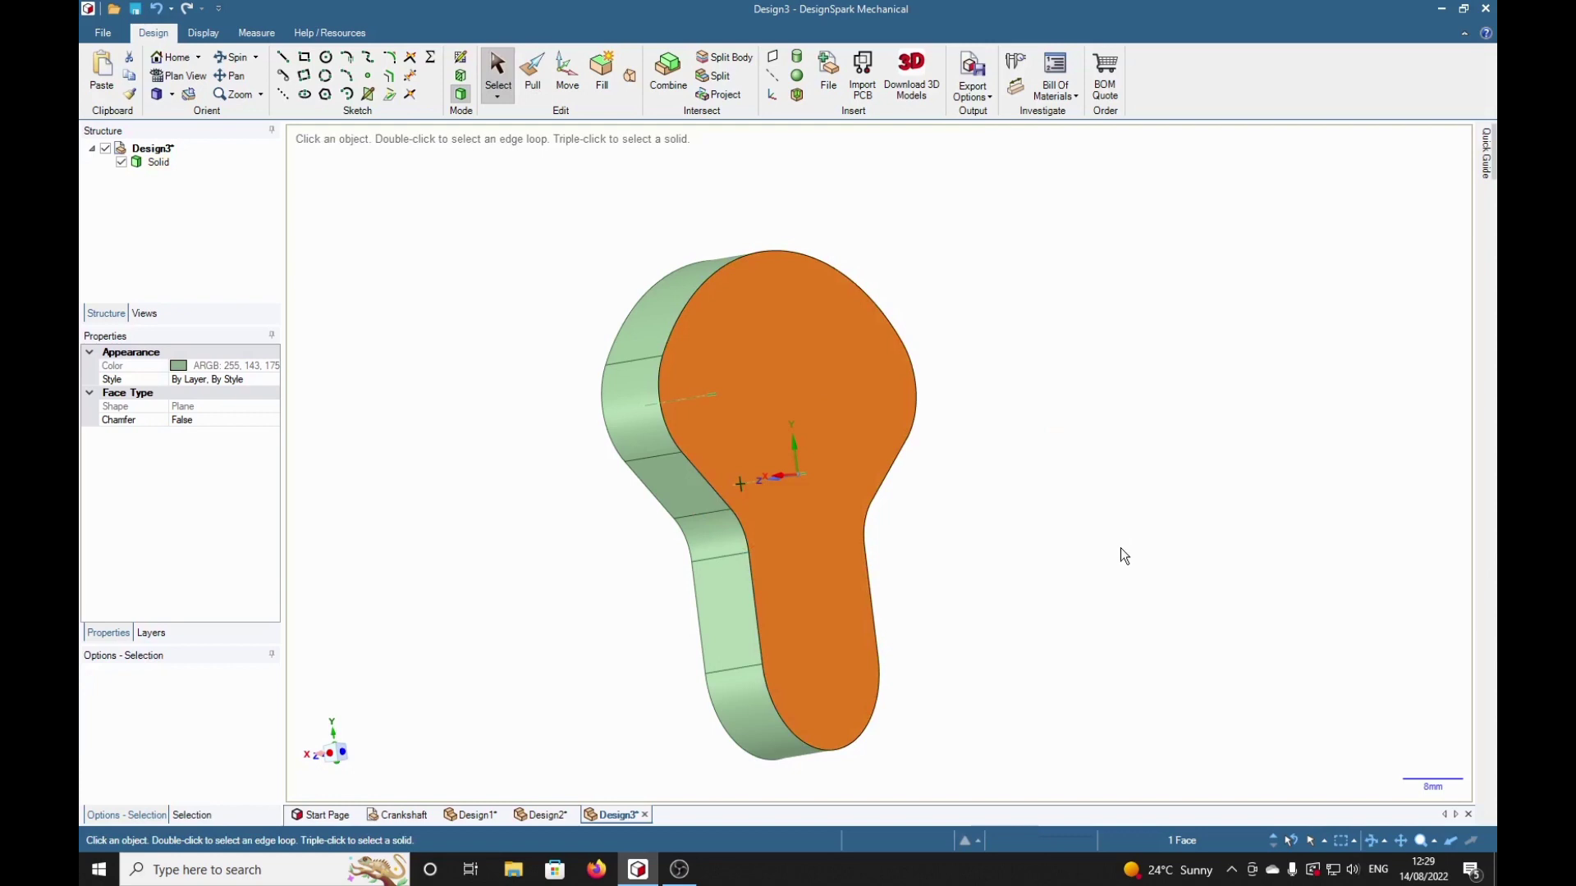
key("v")
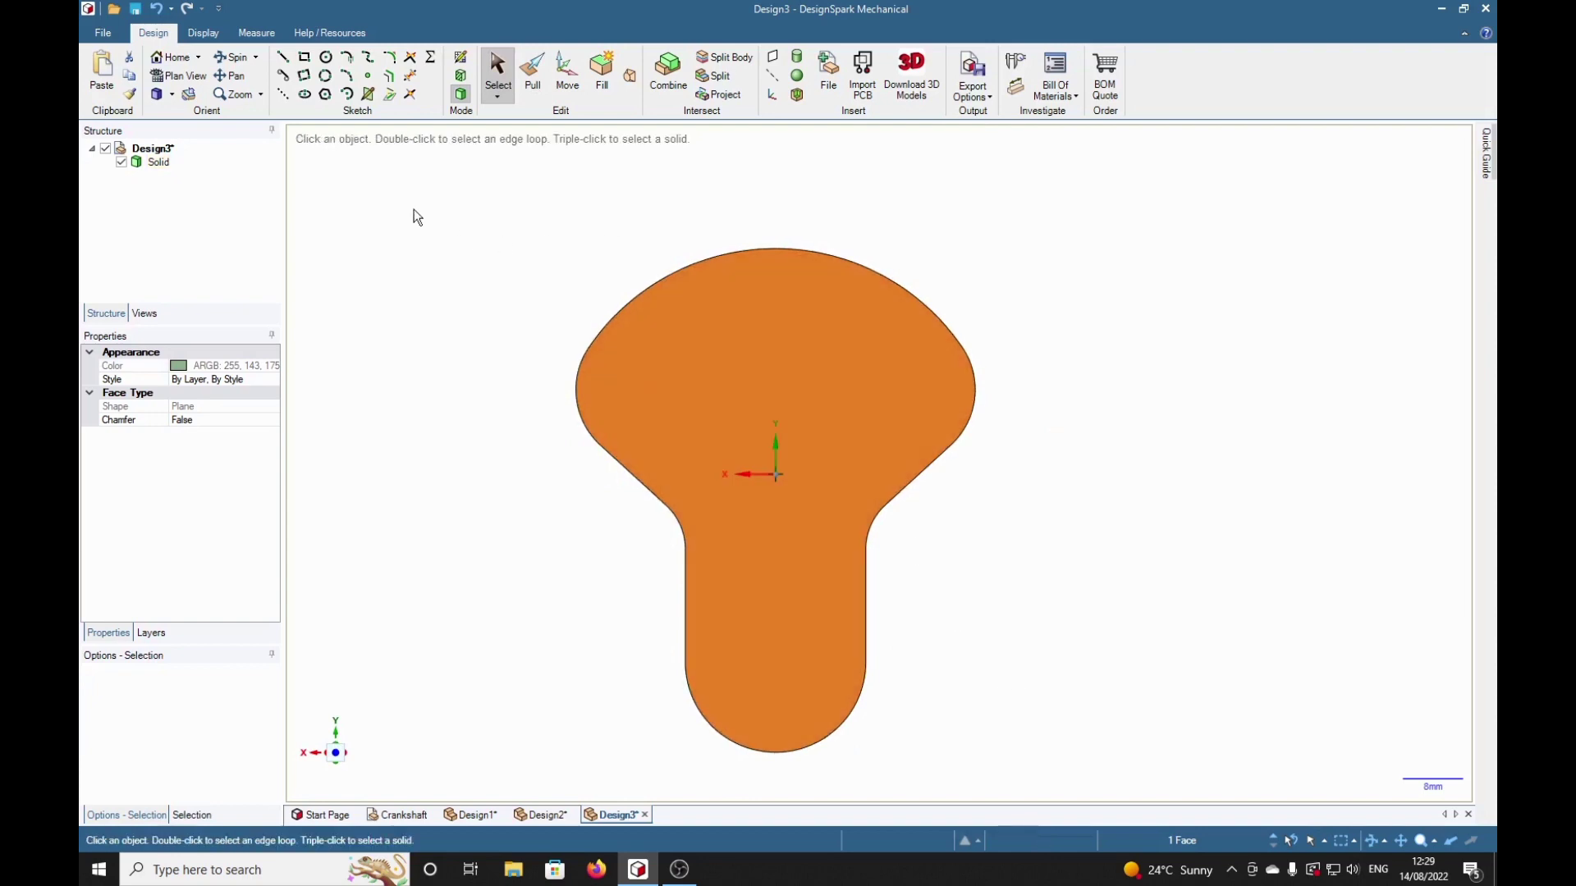
left_click(327, 58)
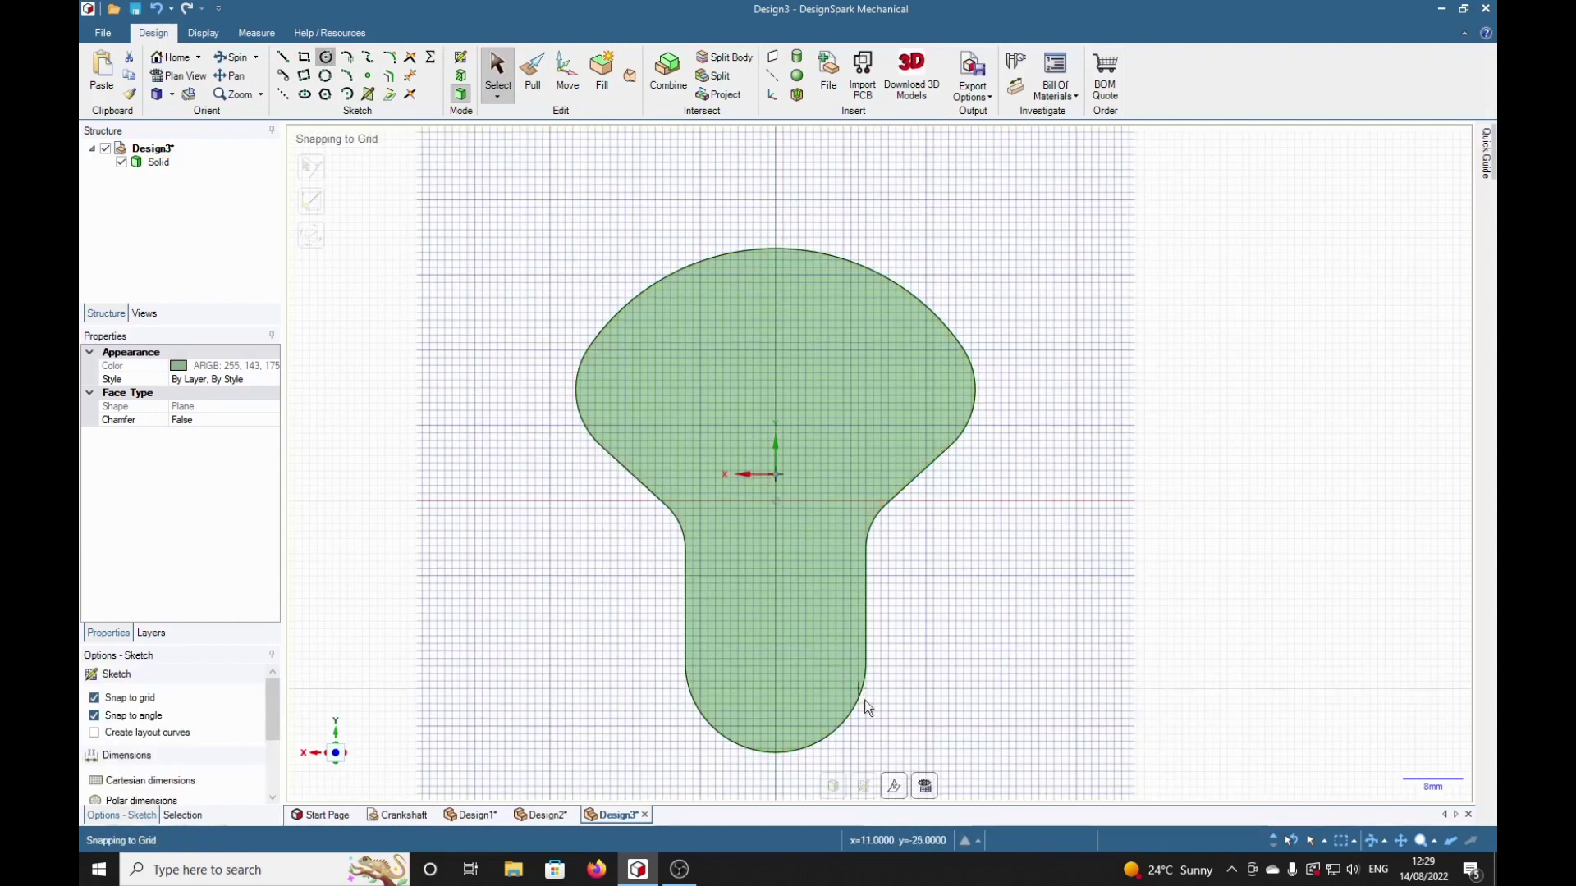
left_click(777, 663)
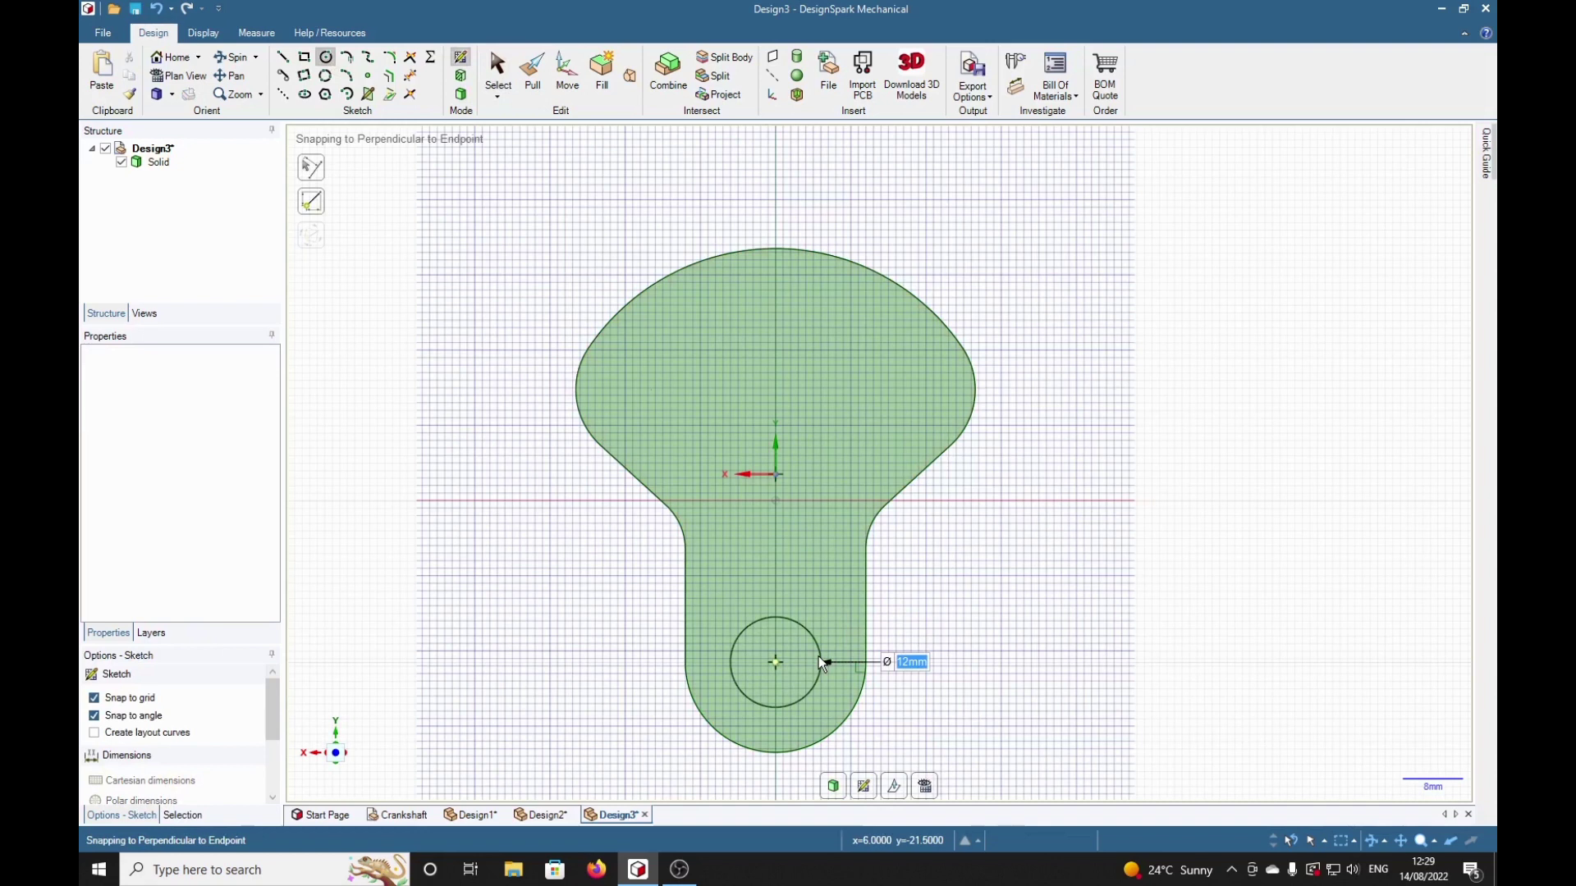
type("14")
key("Return")
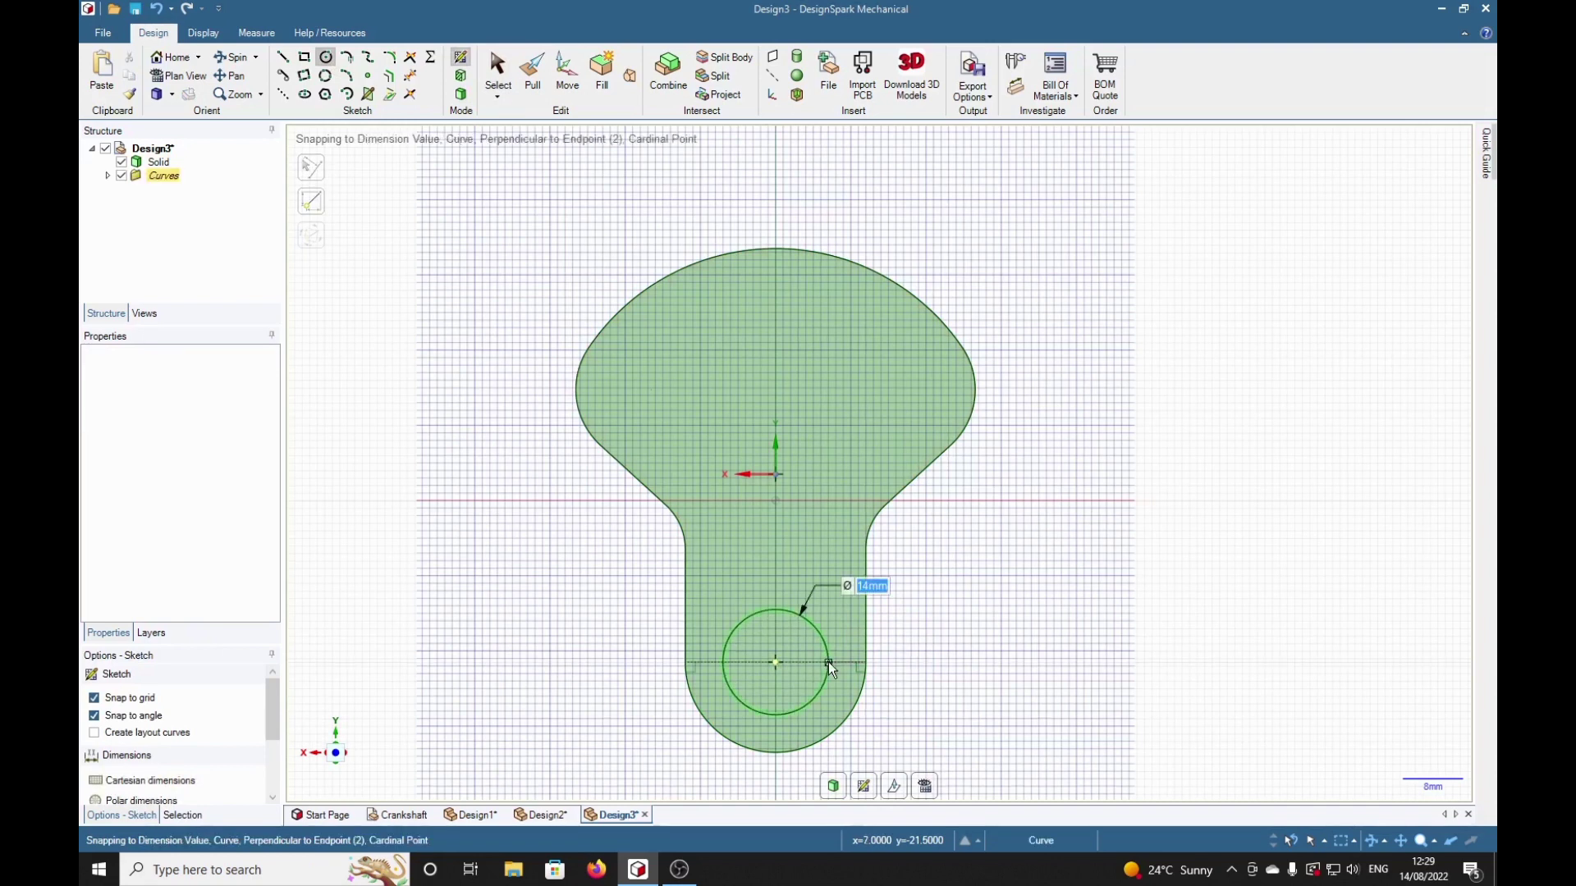
Pull the 14 mm circular area out 2 mm from the web's back face to form a boss
key("p")
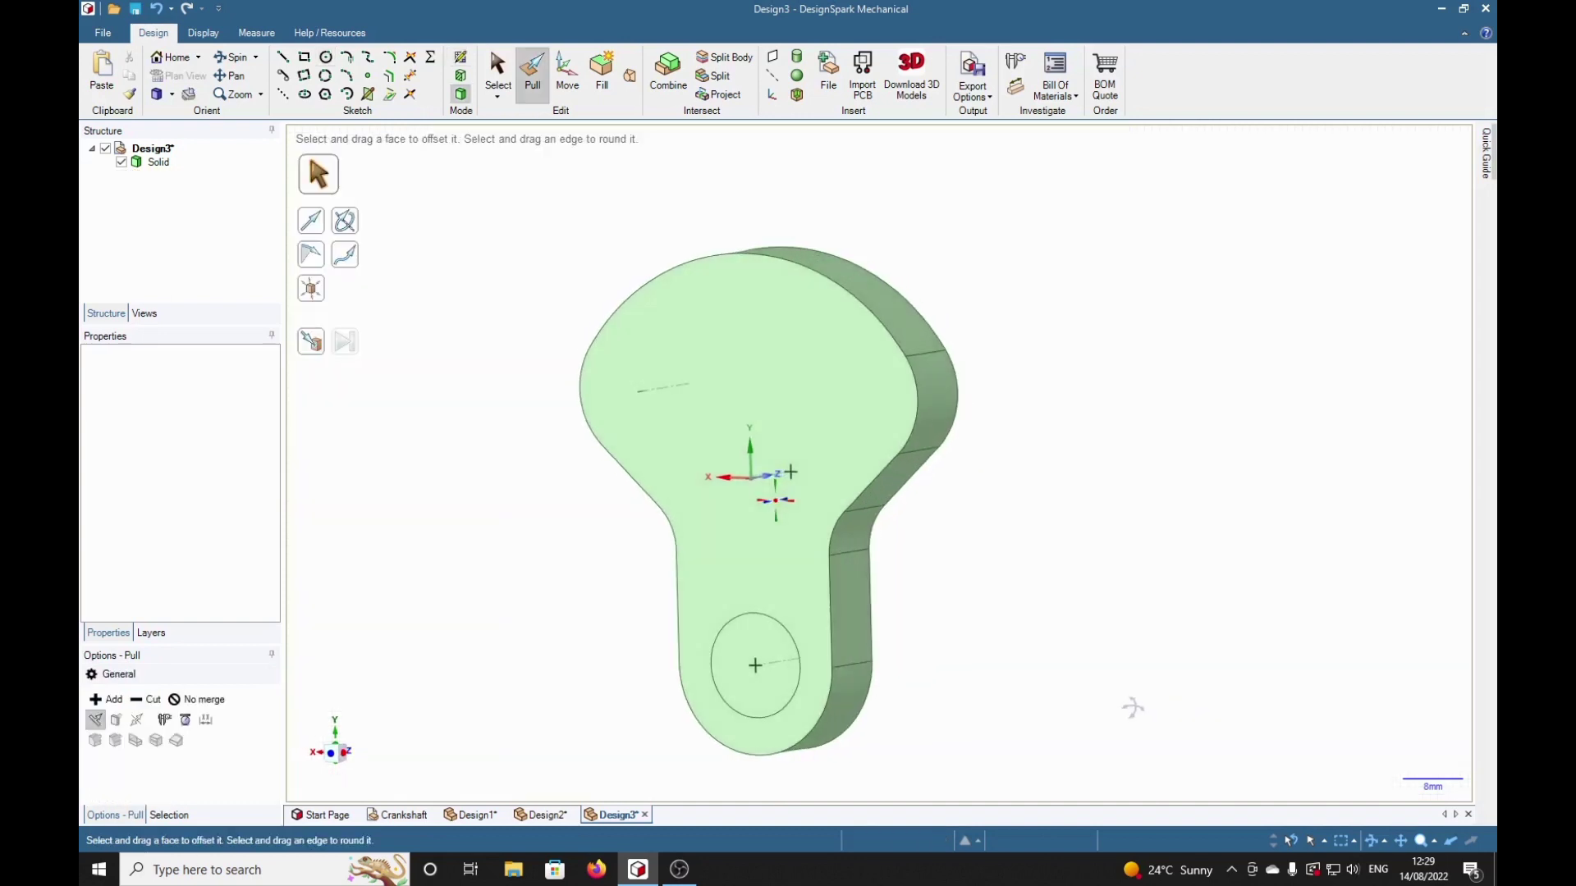
left_click(780, 702)
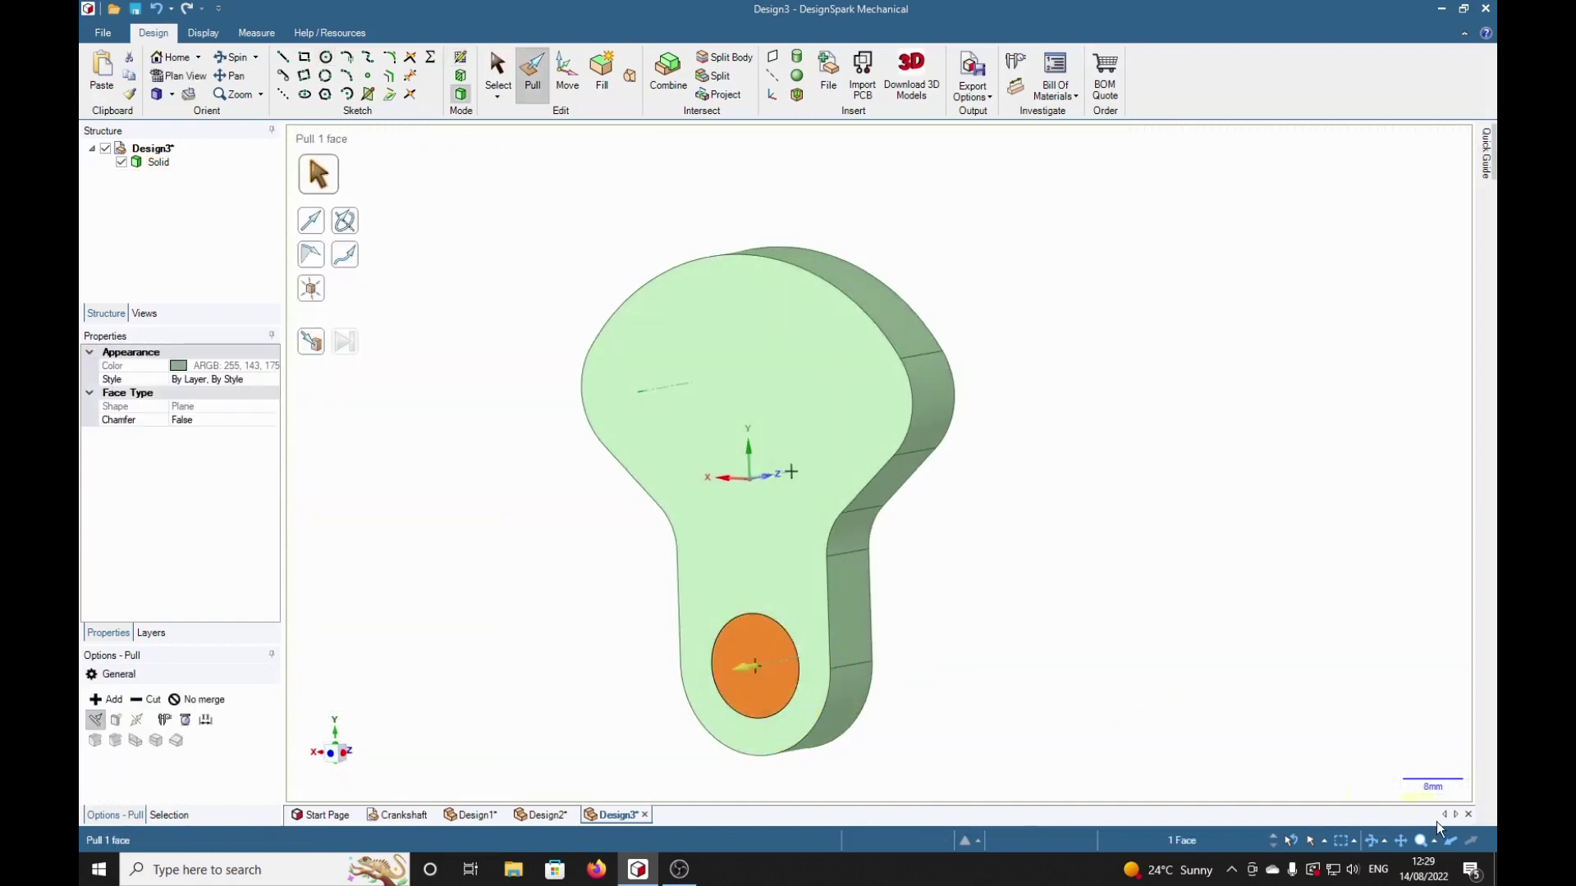
left_click_drag(751, 667, 833, 572)
Round the outer perimeter edges of both web faces with a 2 mm radius
middle_click_drag(1111, 651, 1055, 640)
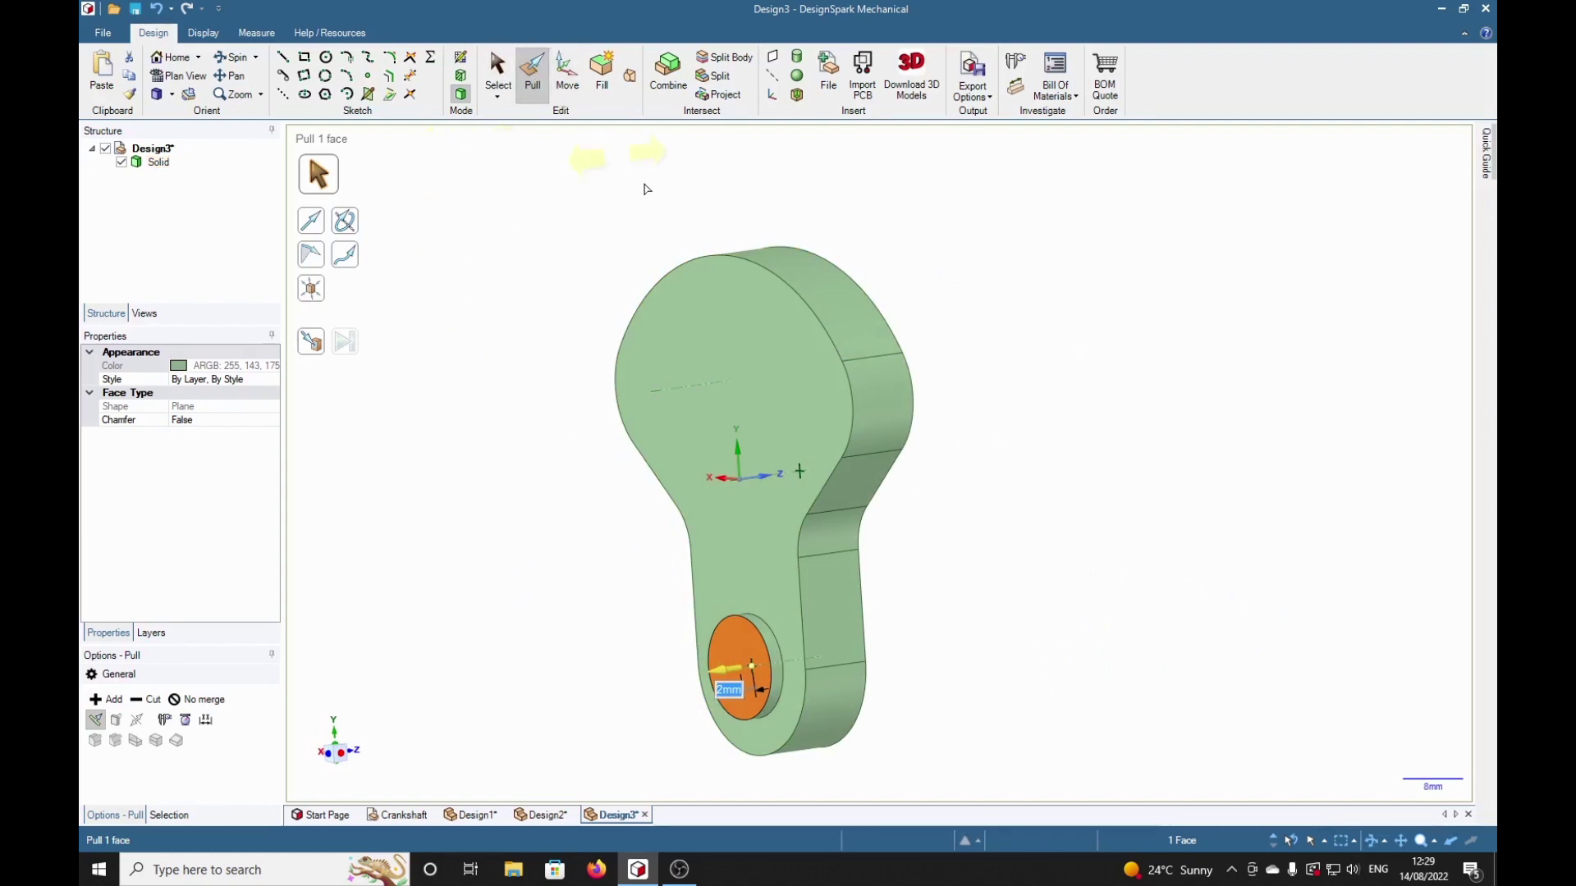
double_click(786, 287)
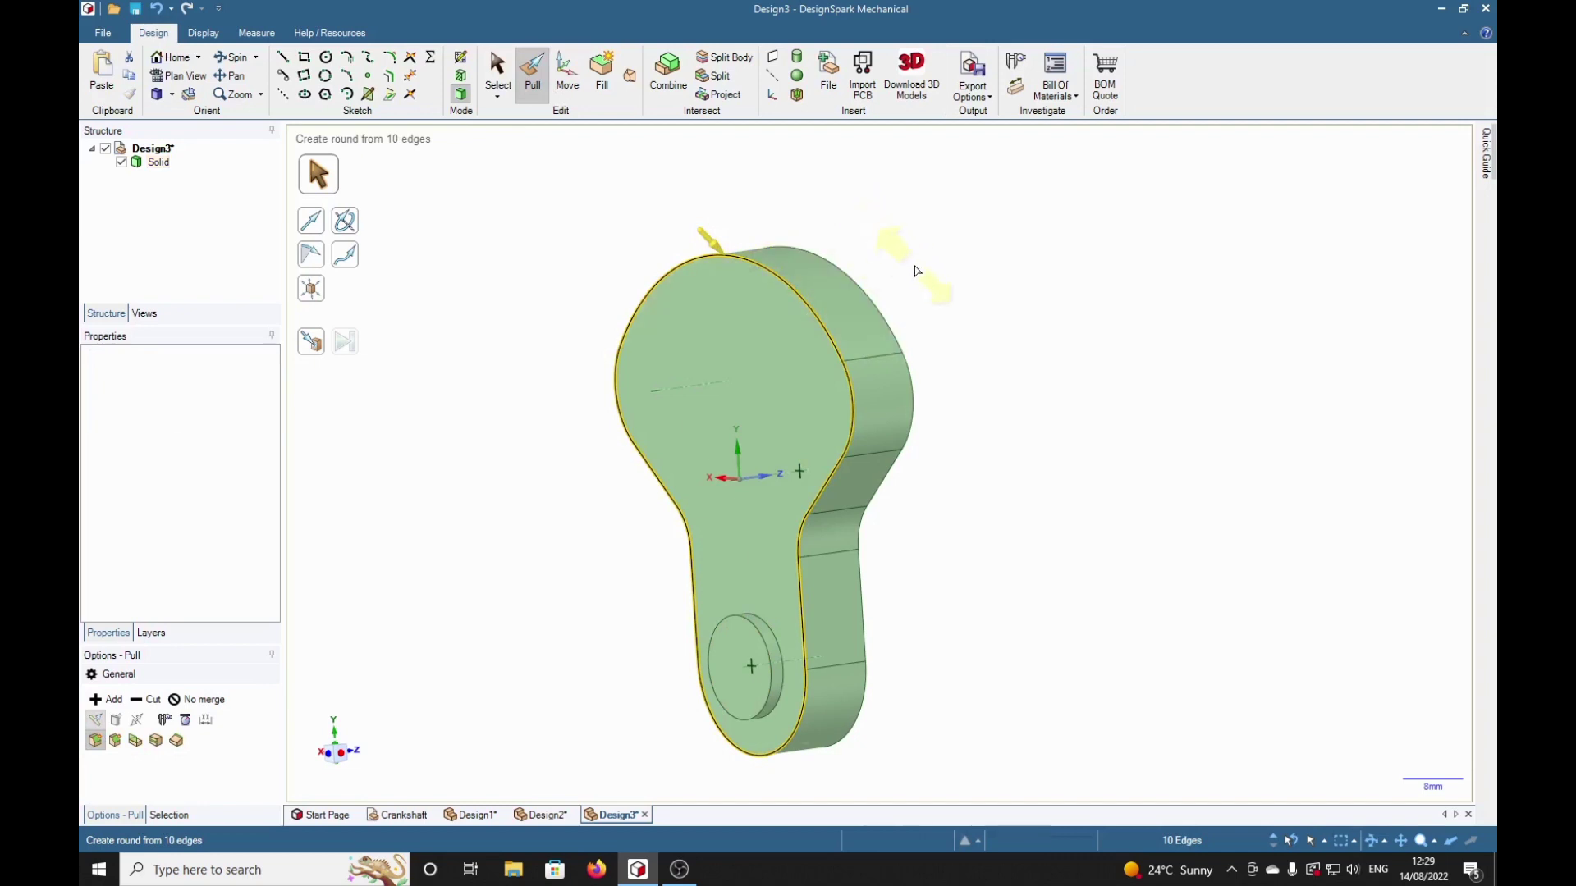
double_click(892, 331, "ctrl")
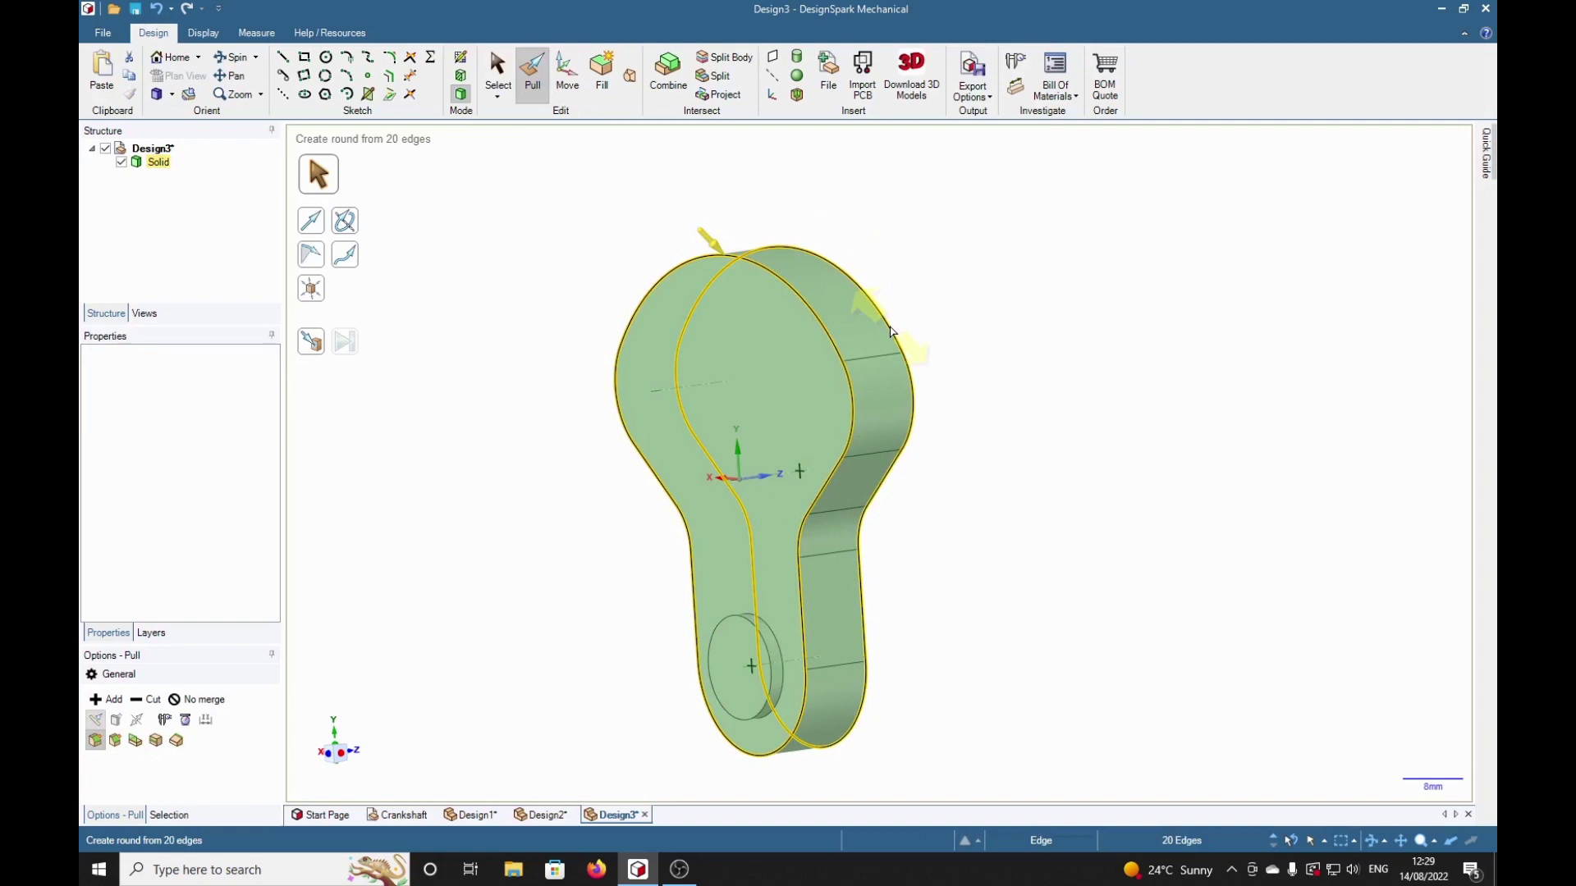
type("2")
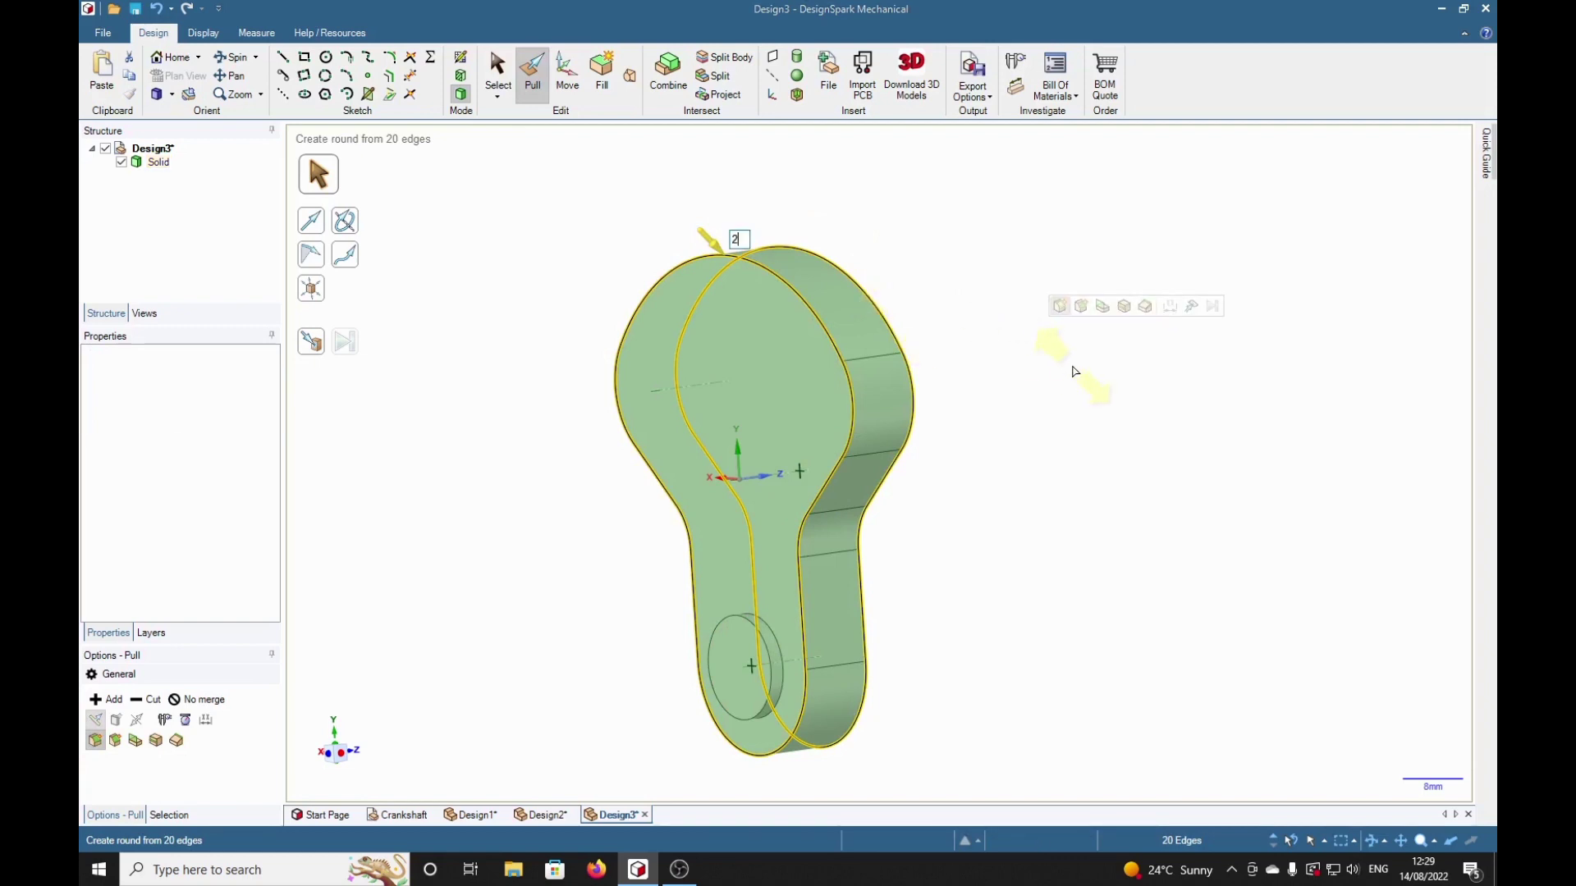
key("Return")
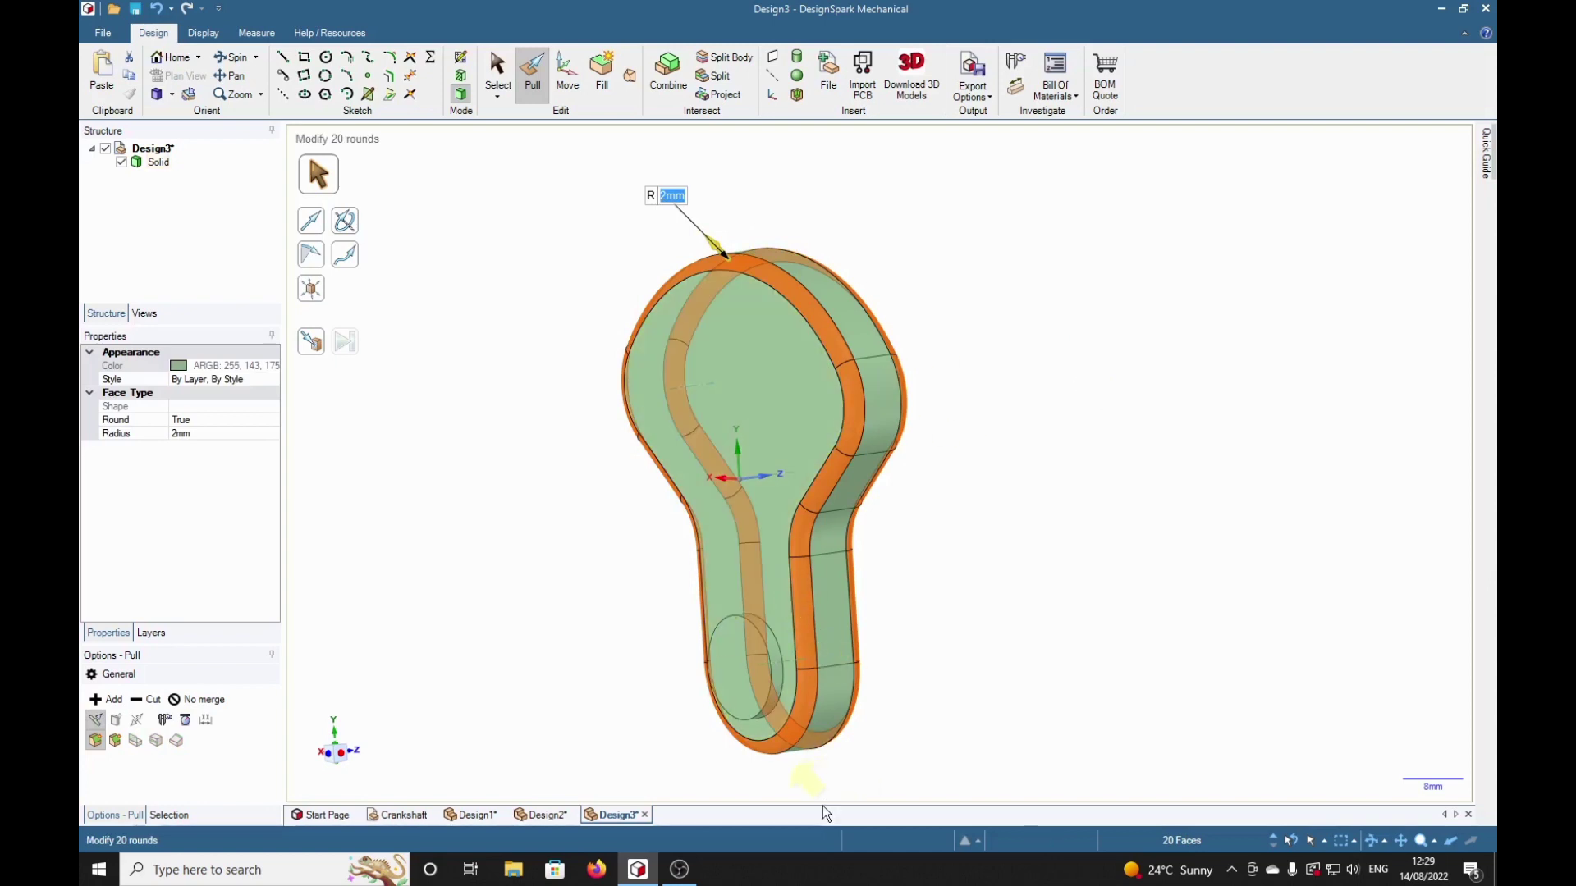
Round the base edges of both circular bosses, where they meet the web faces, with a 1 mm radius
left_click(784, 683)
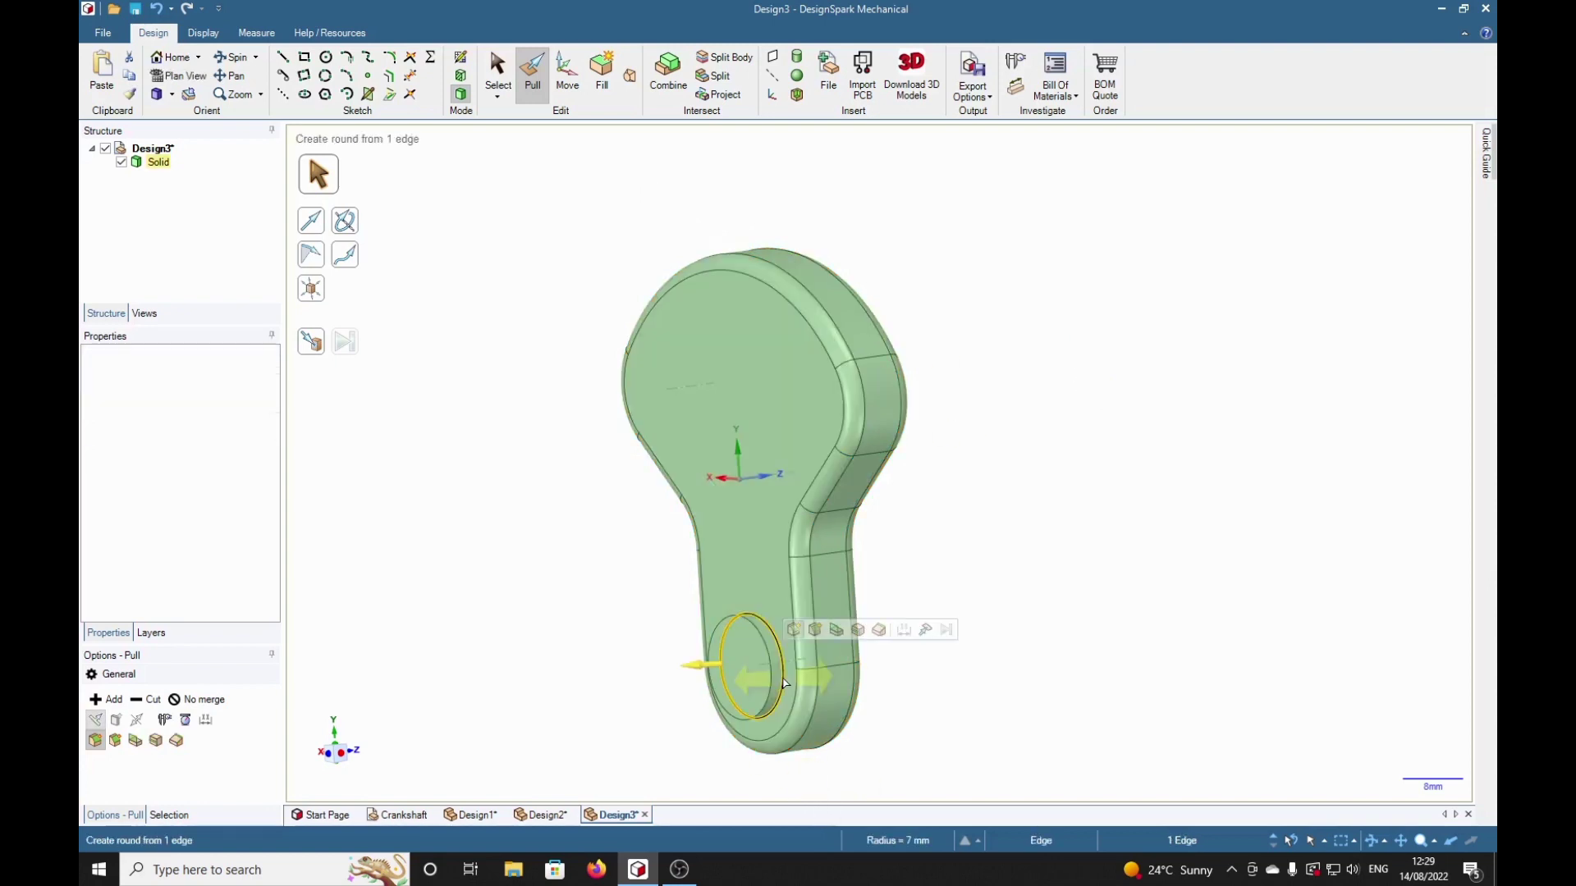
middle_click_drag(1112, 717, 984, 714)
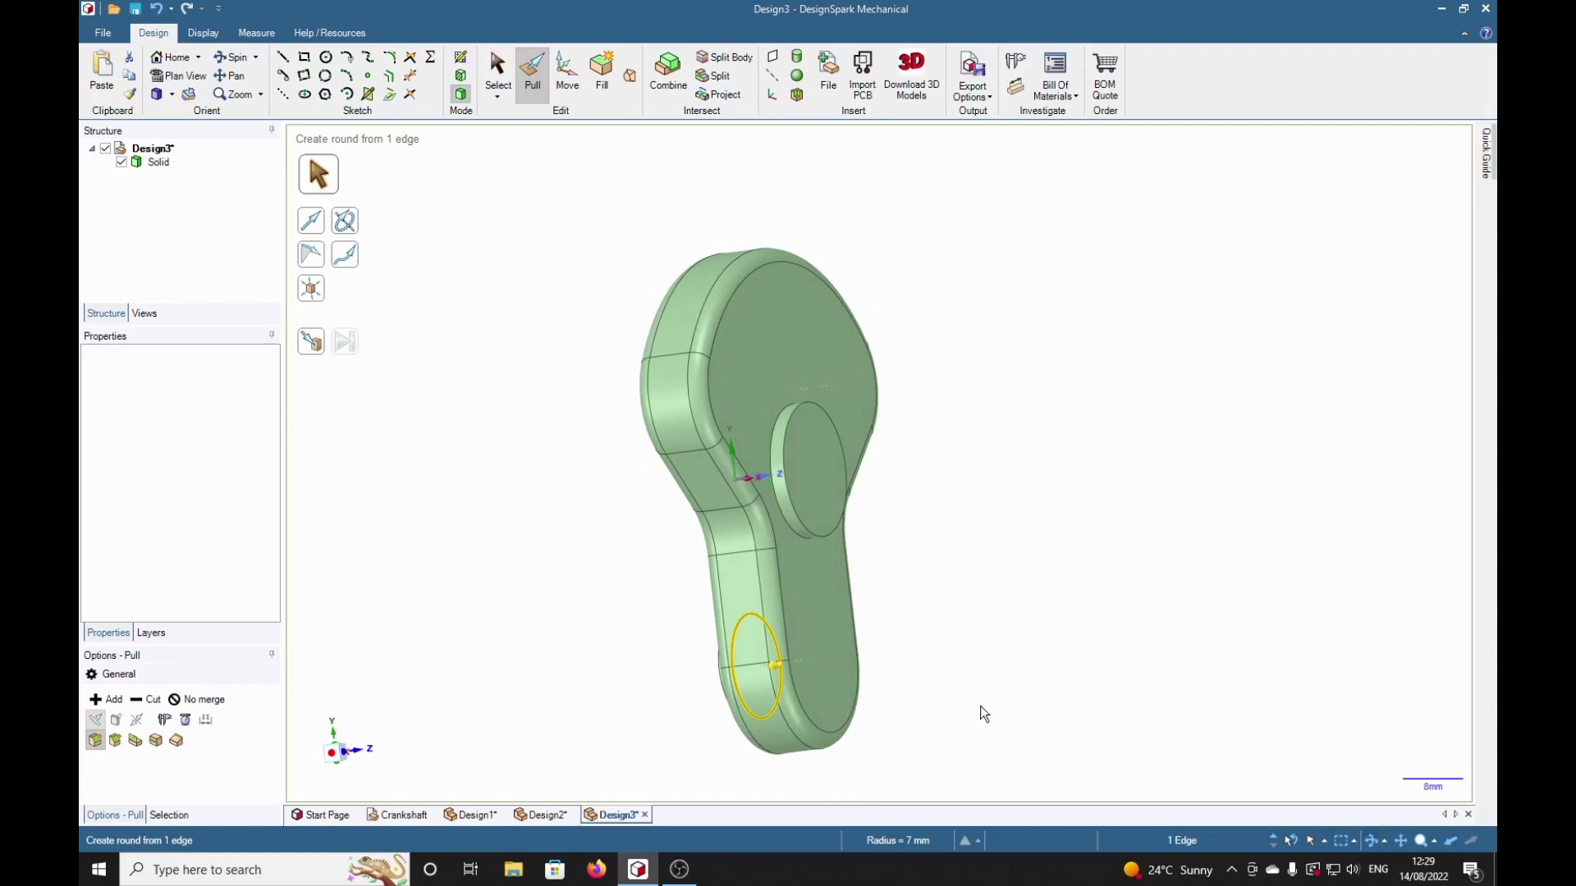
left_click(783, 529, "ctrl")
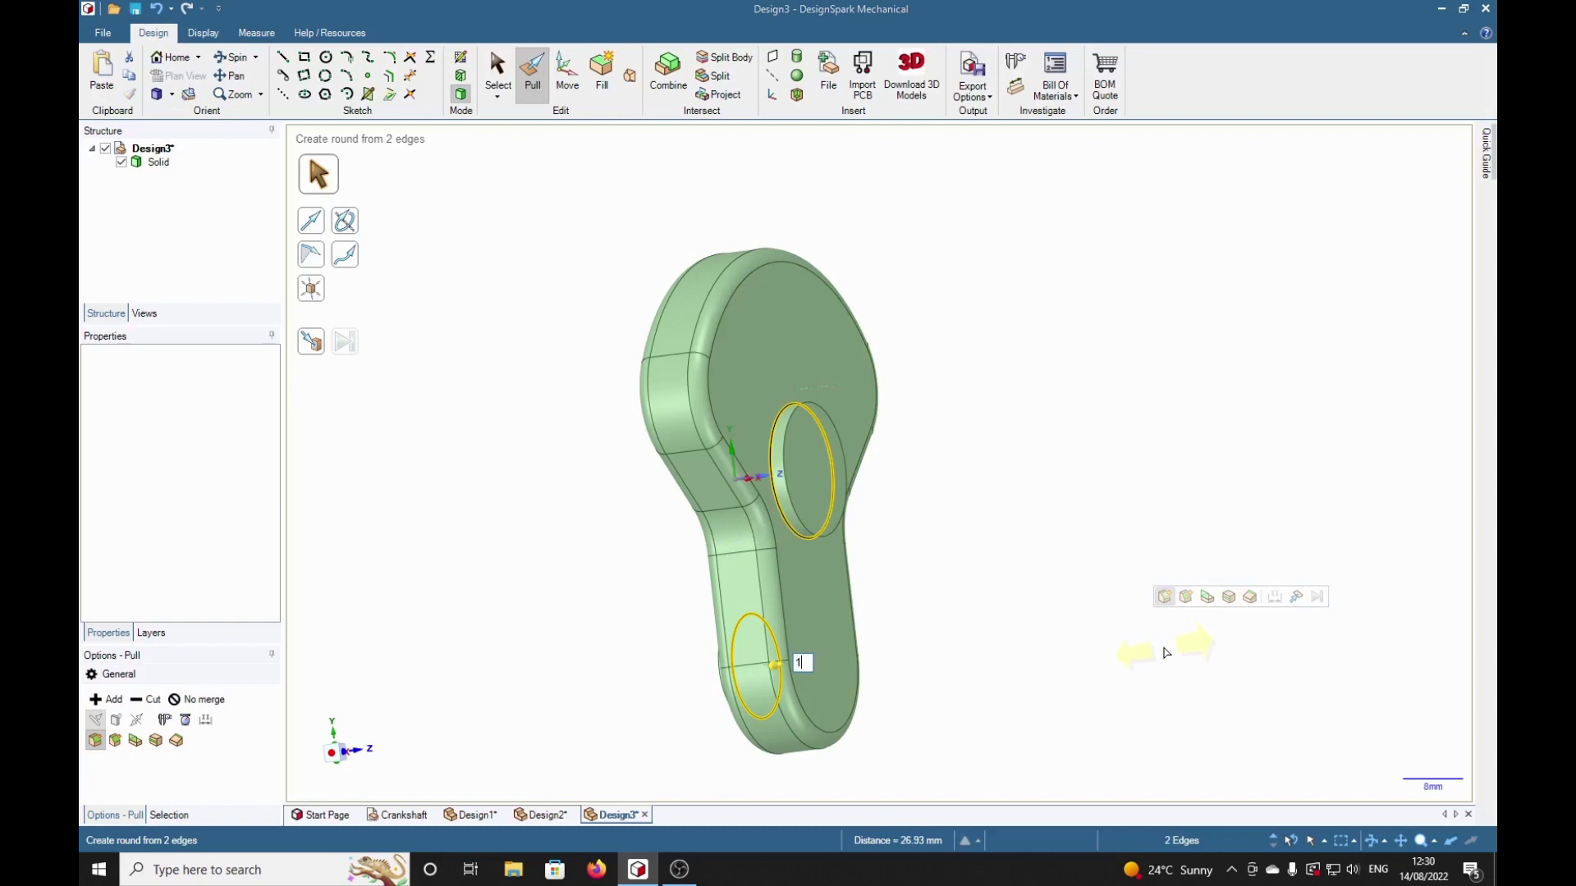
left_click_drag(1166, 652, 997, 600)
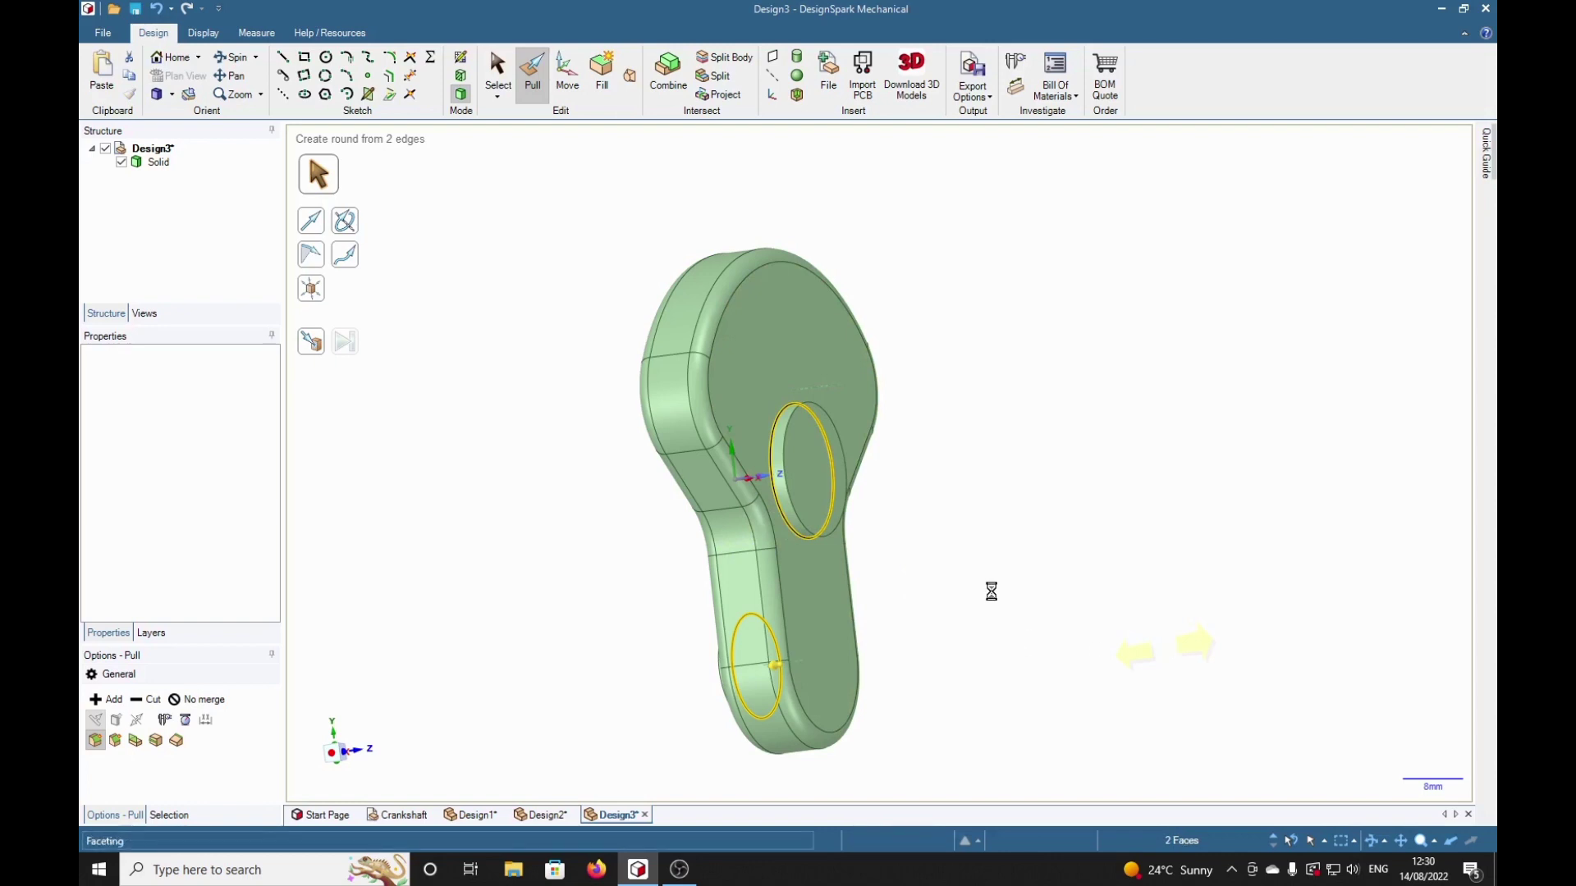
middle_click_drag(989, 591, 1122, 556)
left_click(1081, 646)
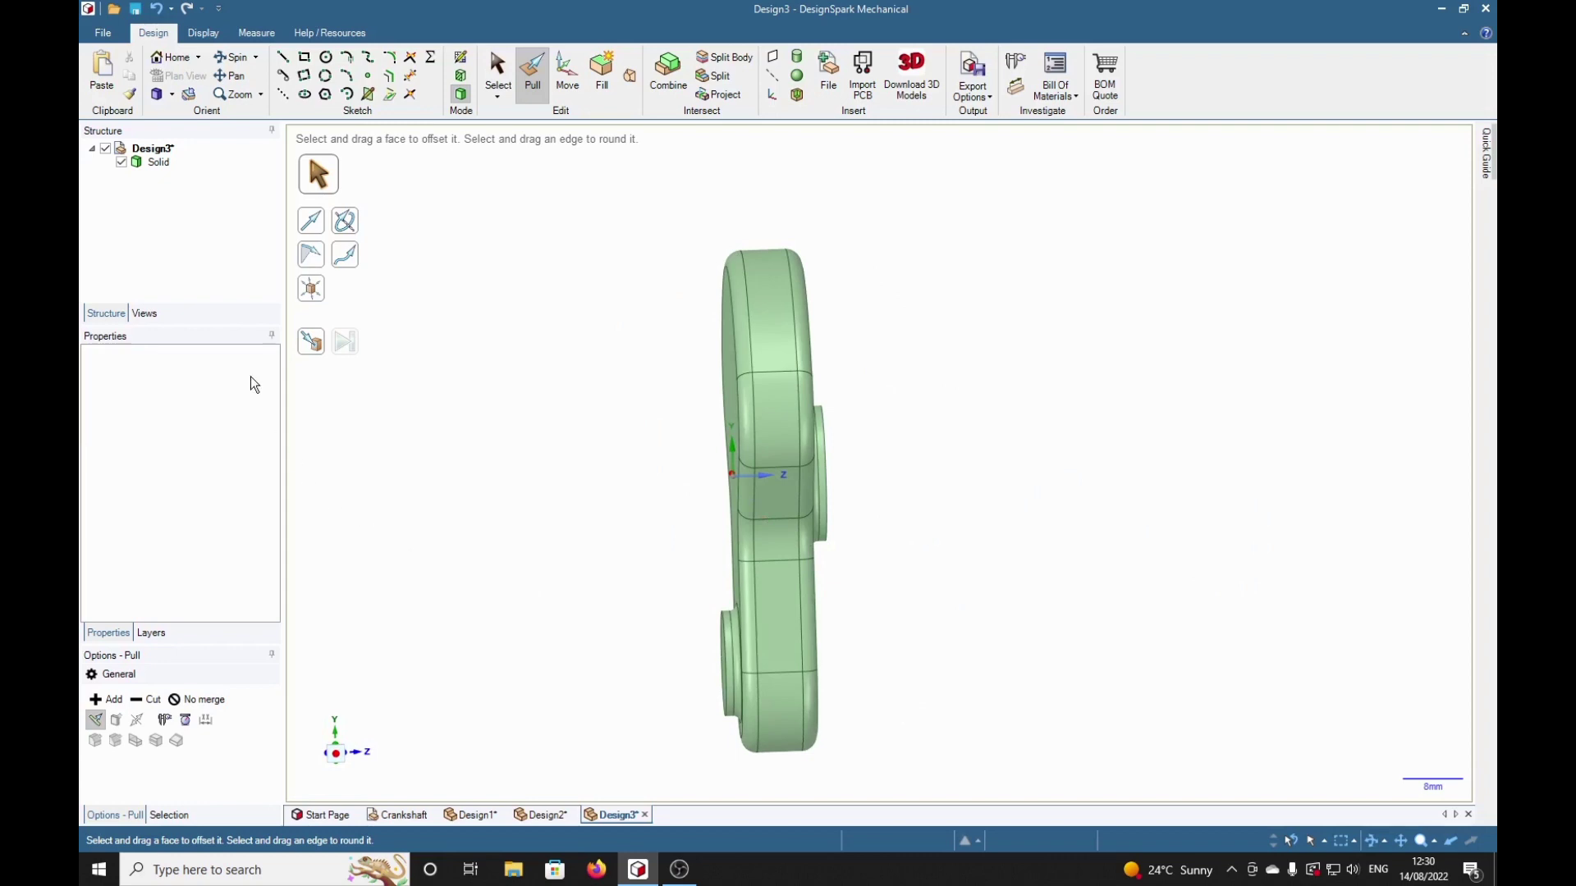
Rename the top-level design from the structure tree as Crankshaft
left_click(151, 151)
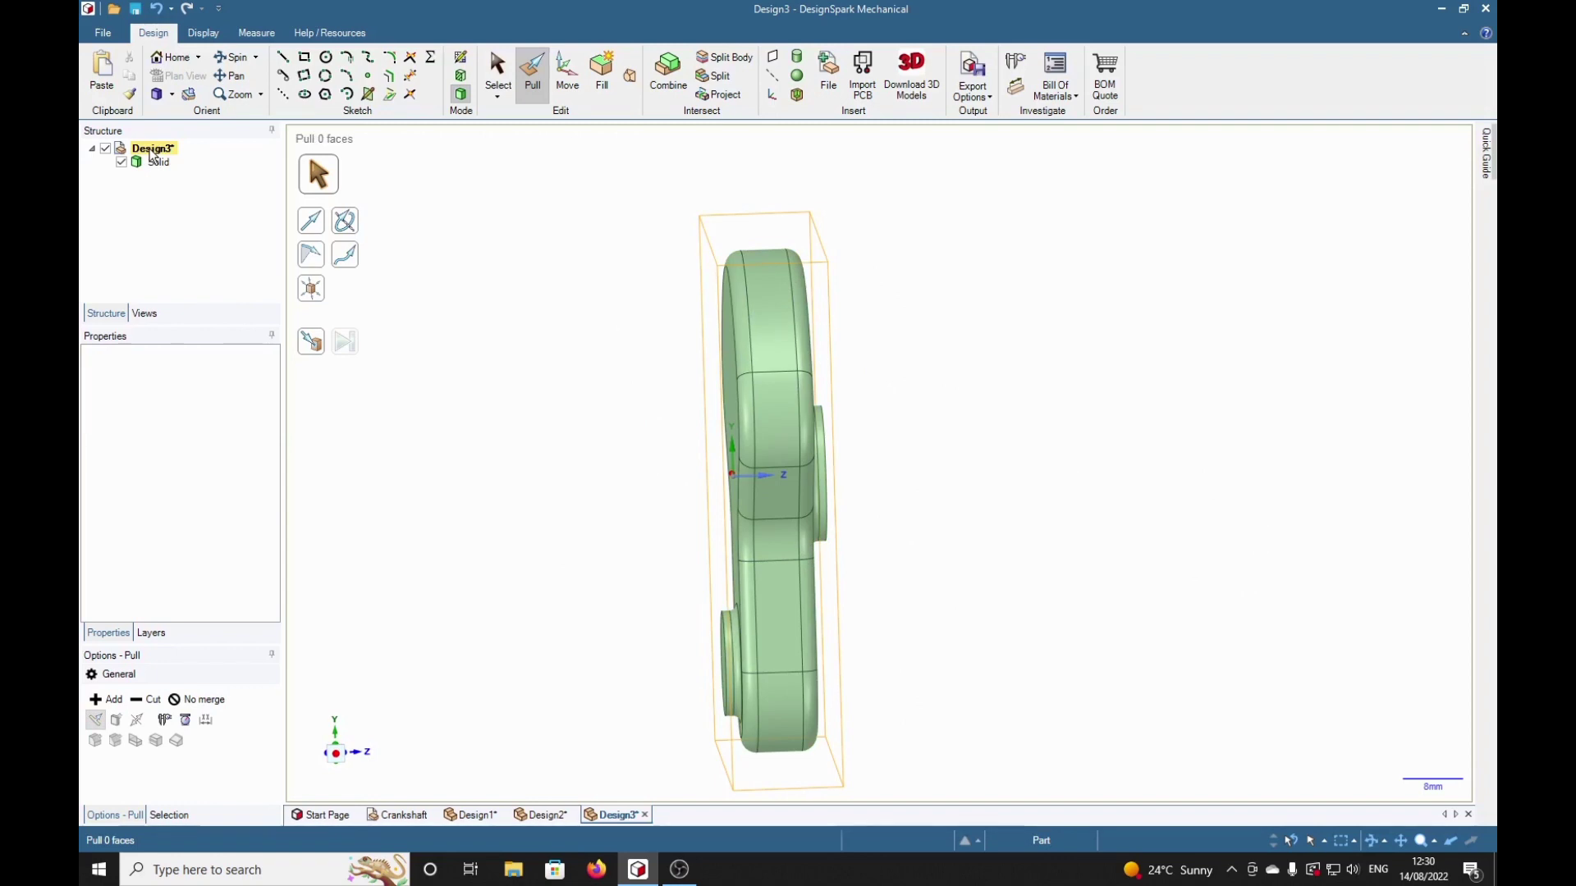
right_click(151, 151)
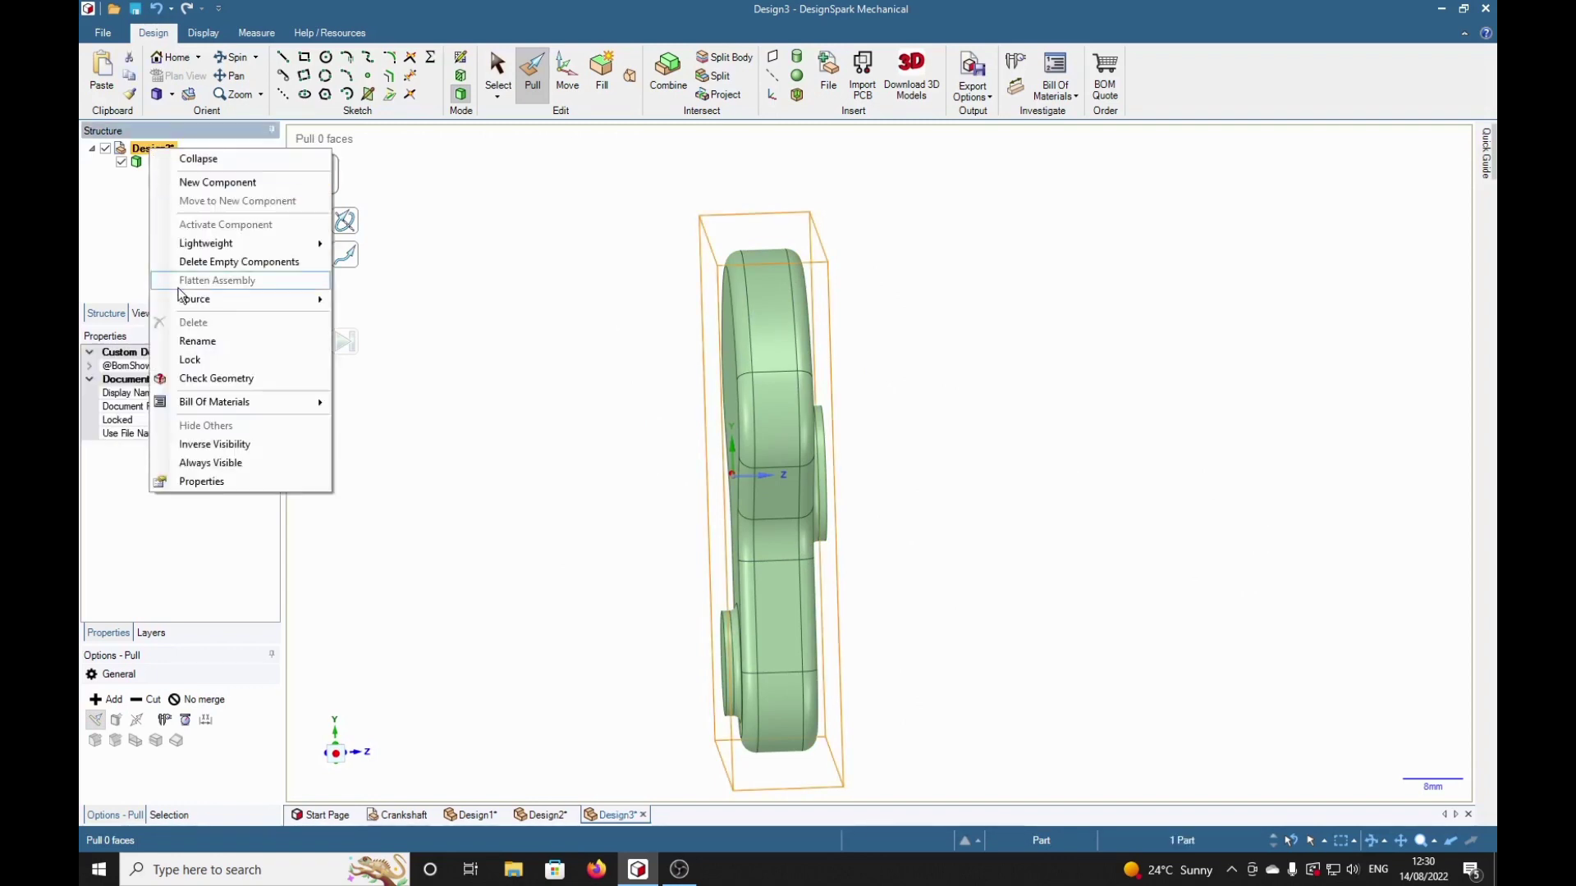
left_click(199, 342)
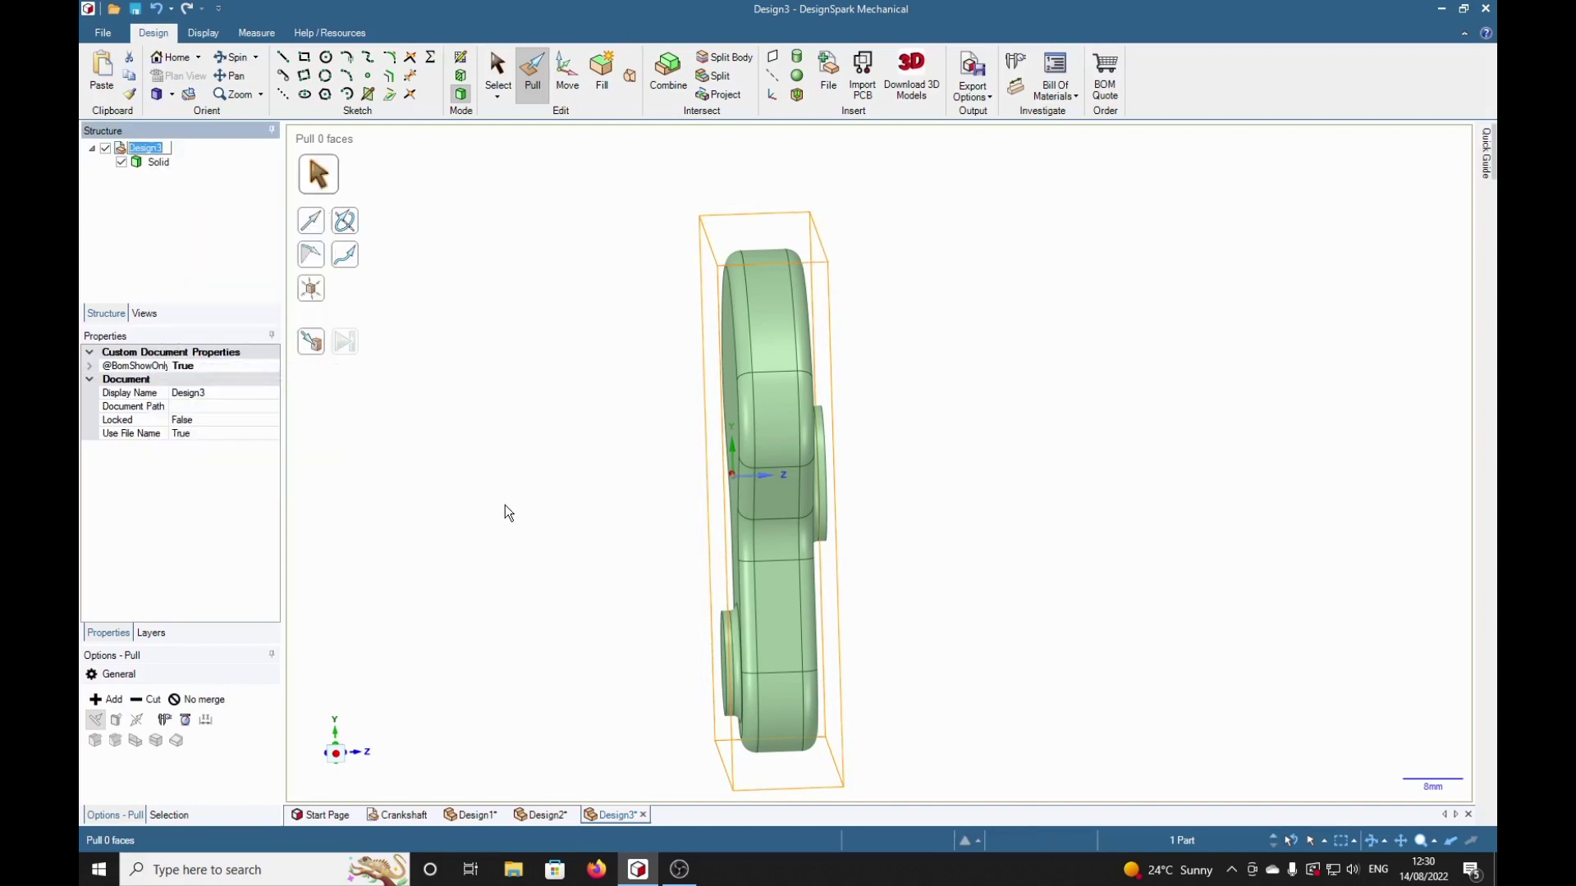
type("Crank")
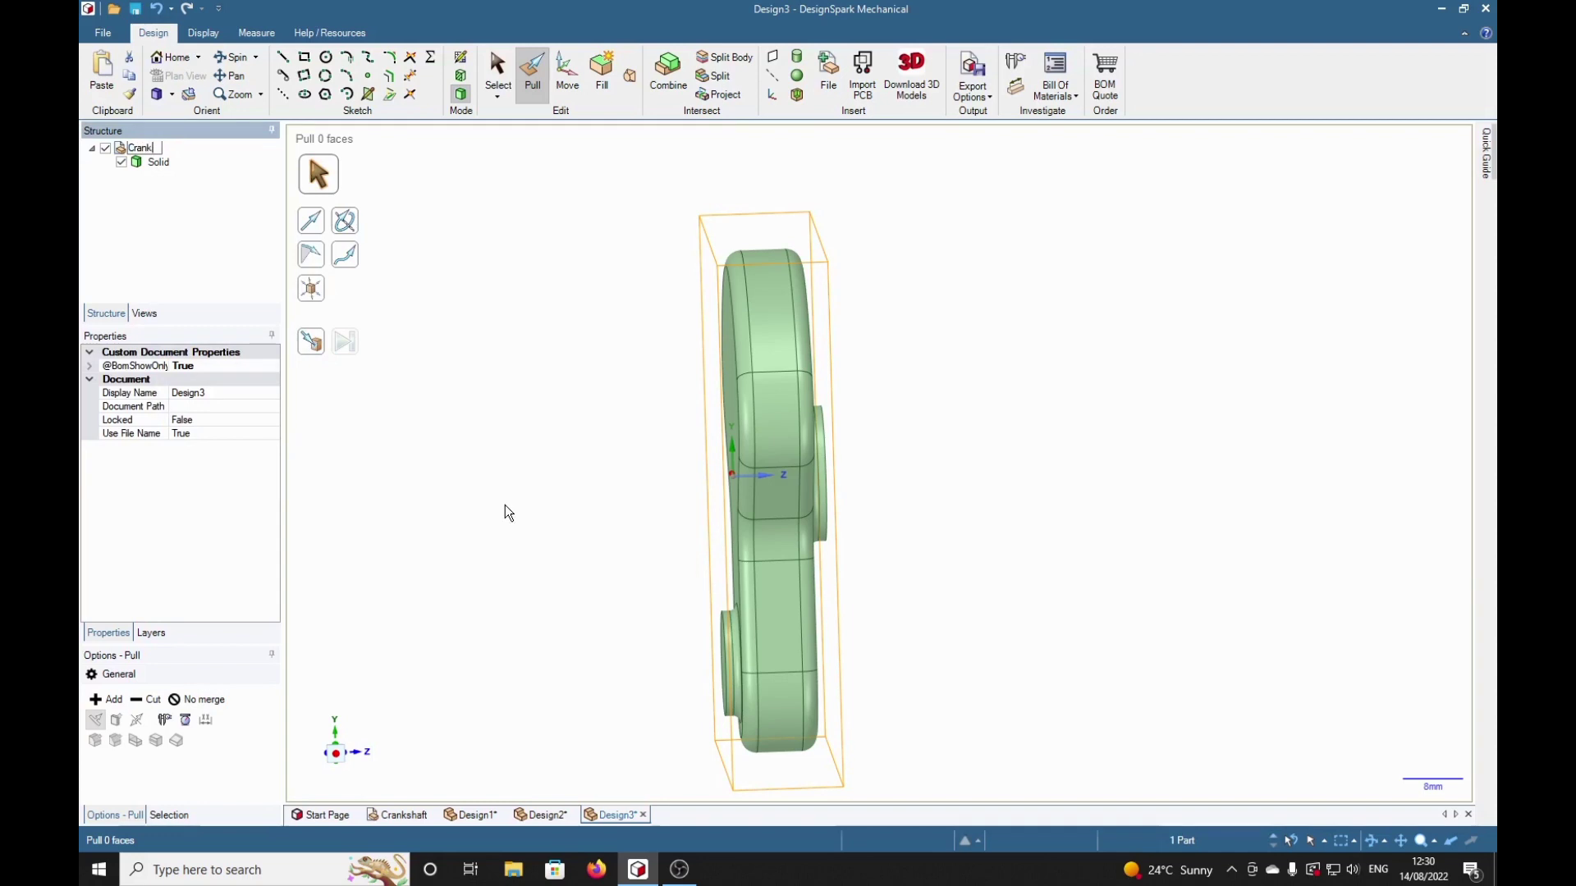
type("shaft")
key("Return")
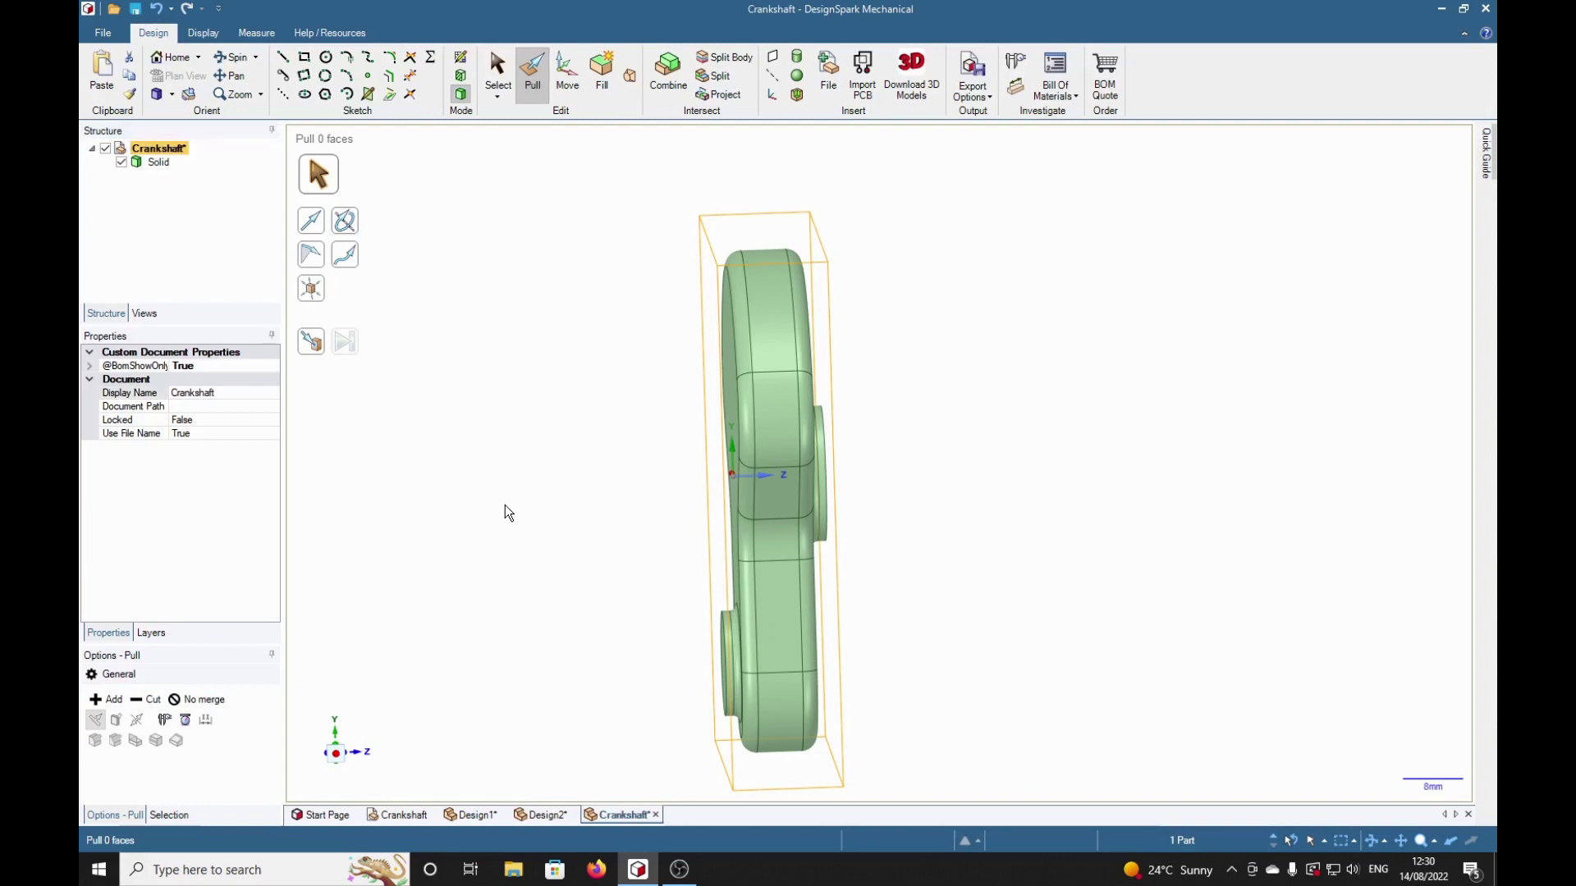
Rename the solid body in the structure tree as Crank 1
left_click(161, 167)
right_click(160, 168)
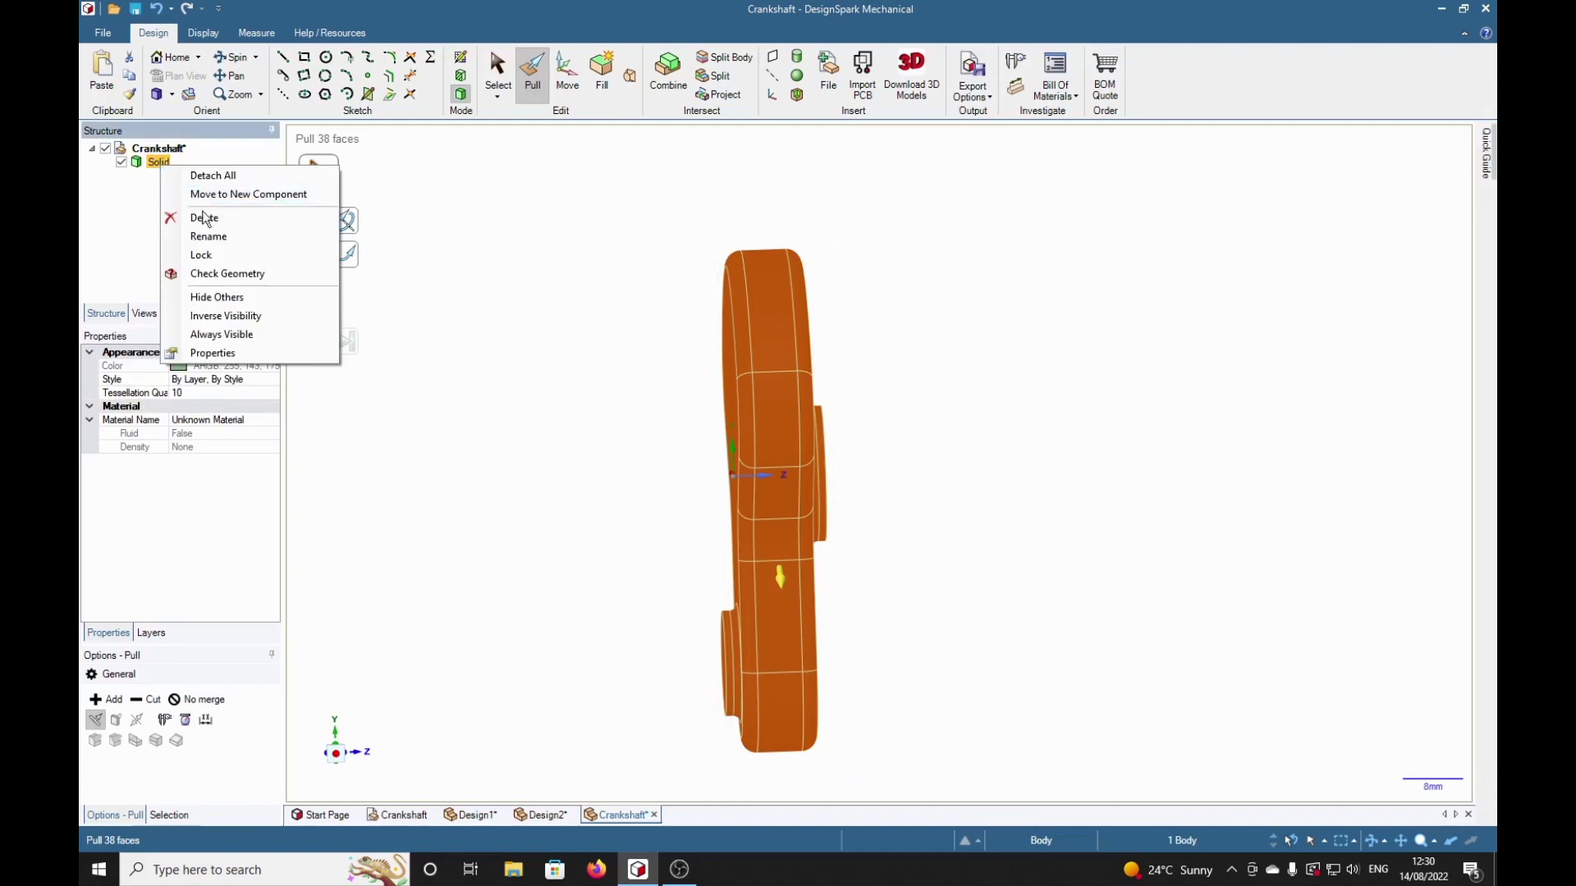
left_click(209, 236)
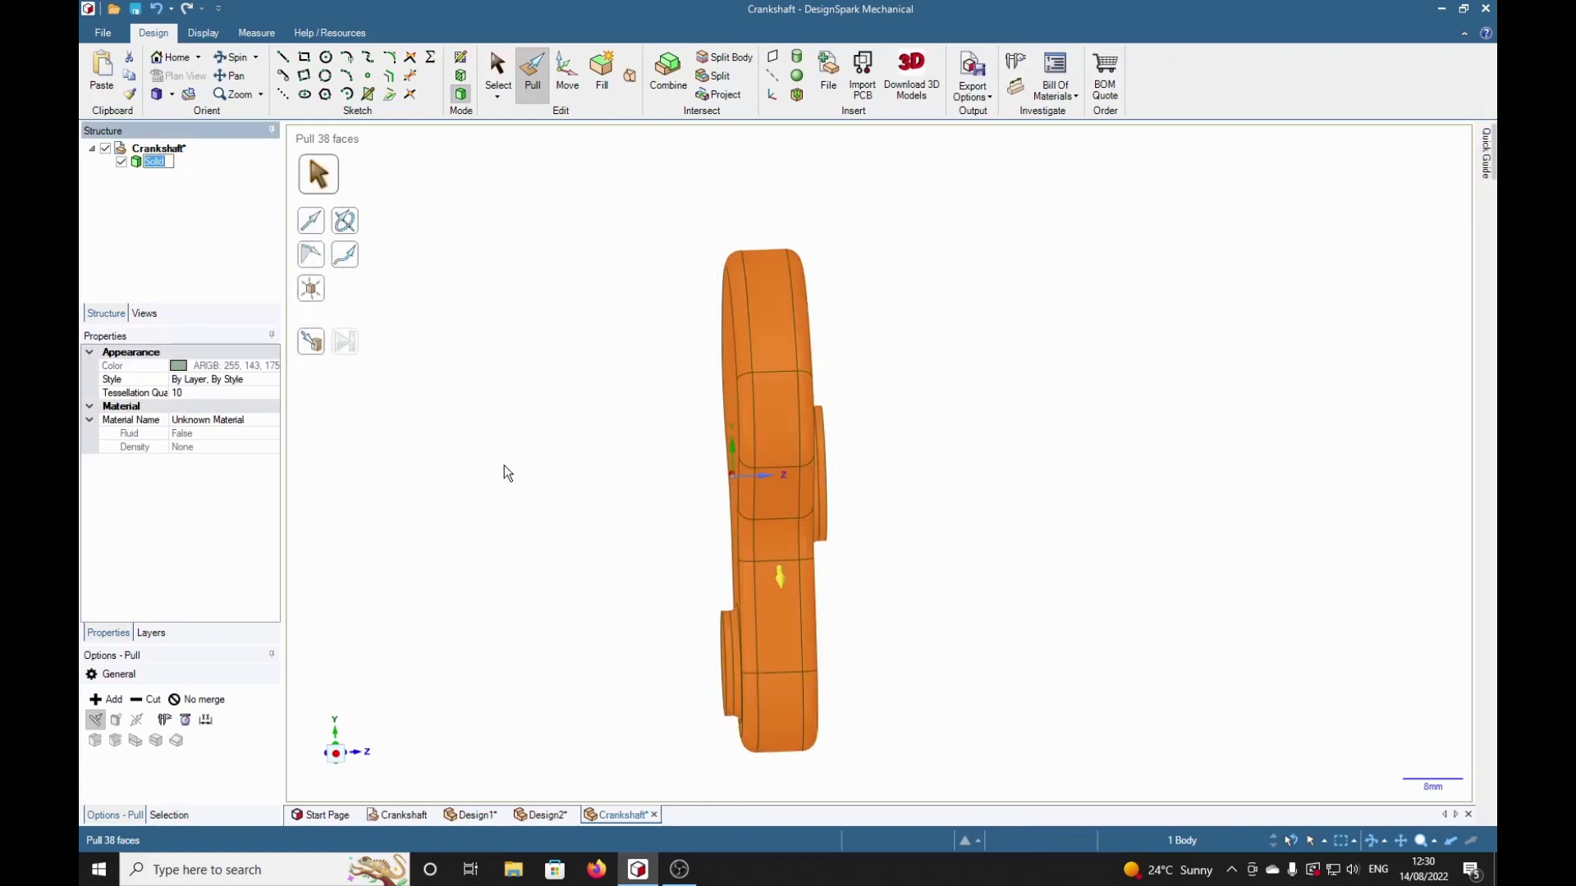
type("Crank 1")
key("Return")
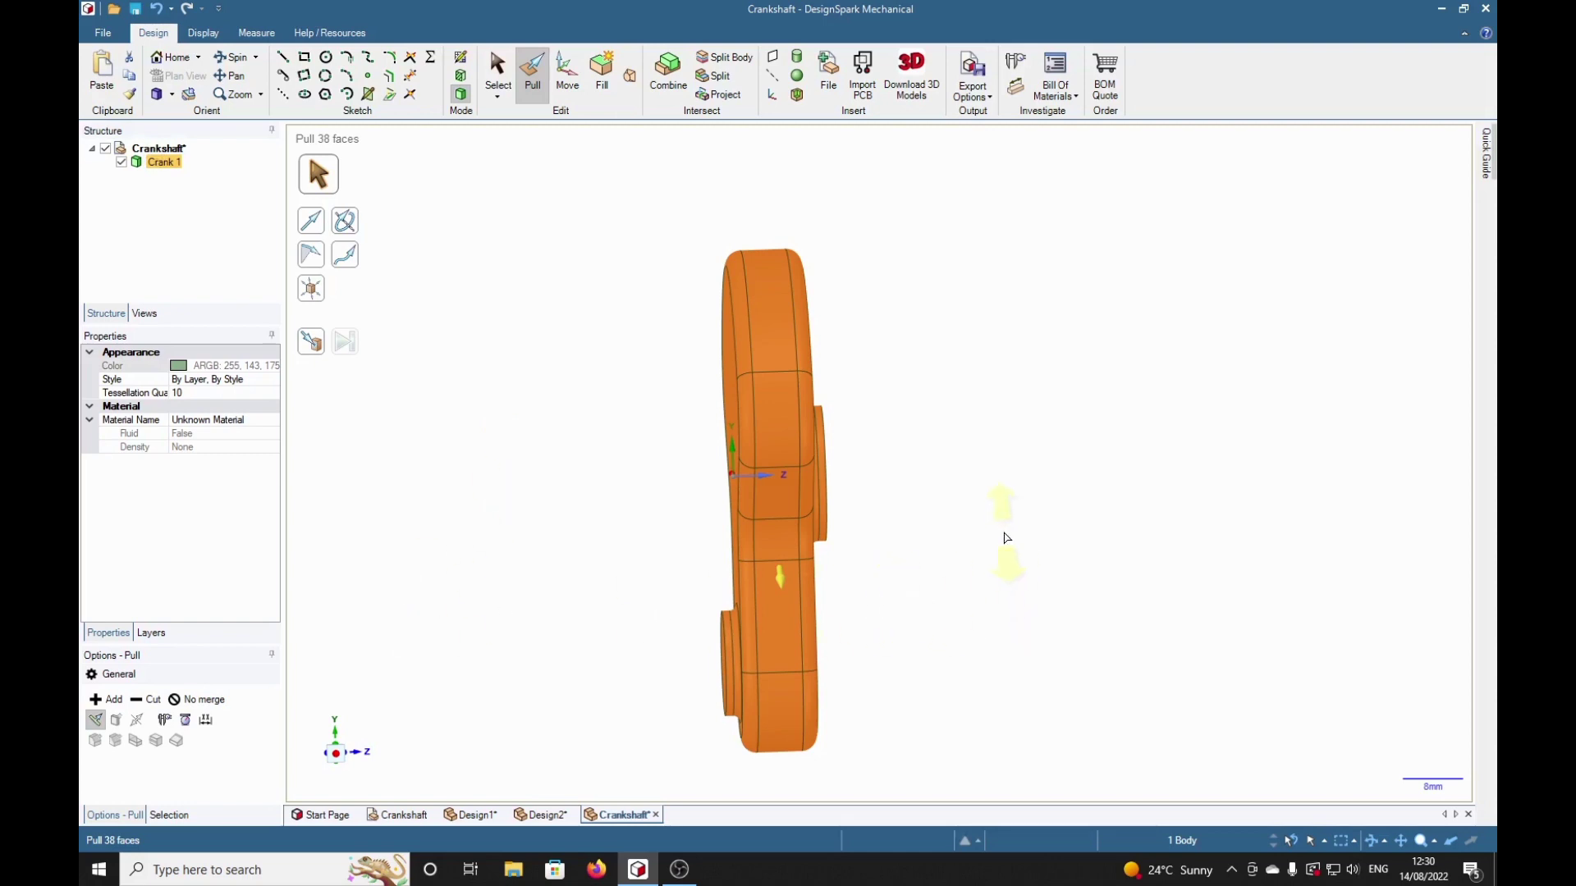
left_click(1008, 538)
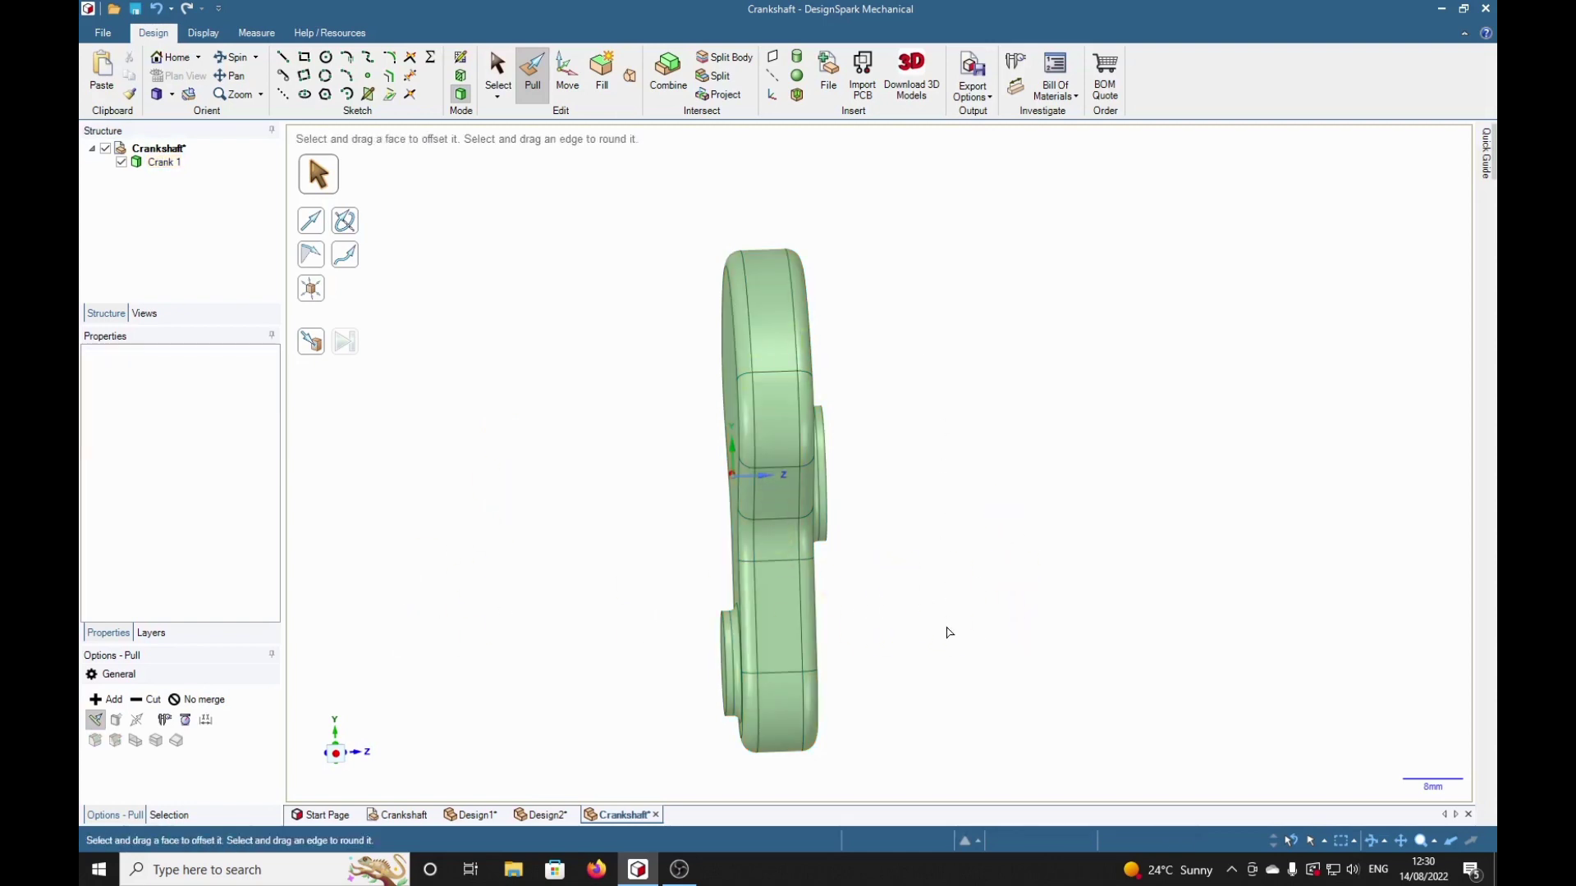
Set the colour of the Crank 1 body to the medium grey basic colour
middle_click_drag(932, 588, 978, 619)
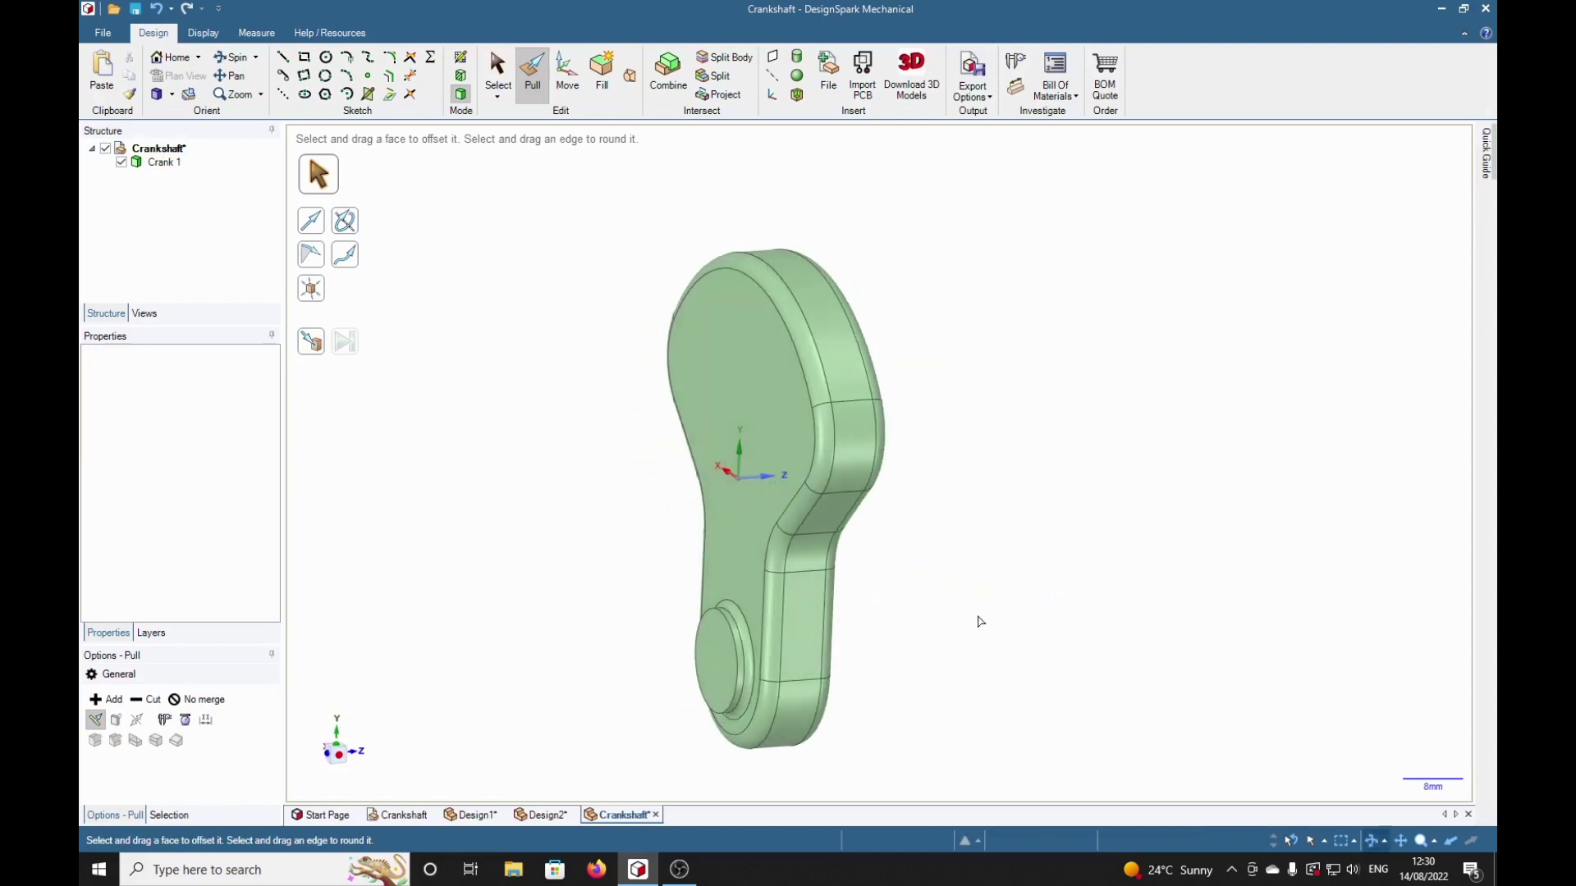
left_click(148, 164)
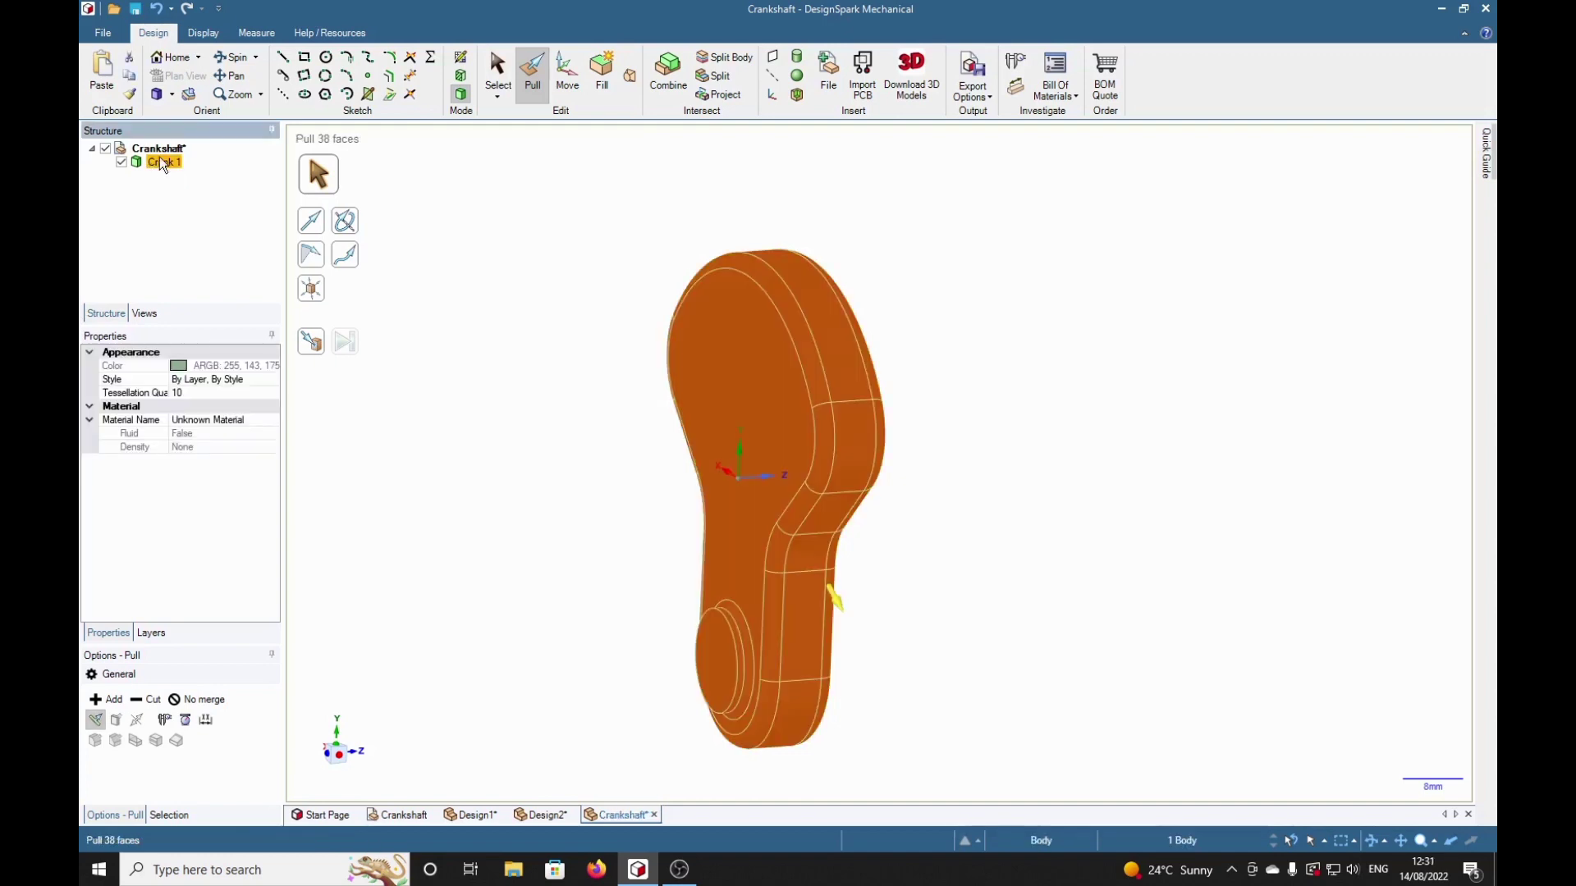
left_click(201, 33)
left_click(229, 72)
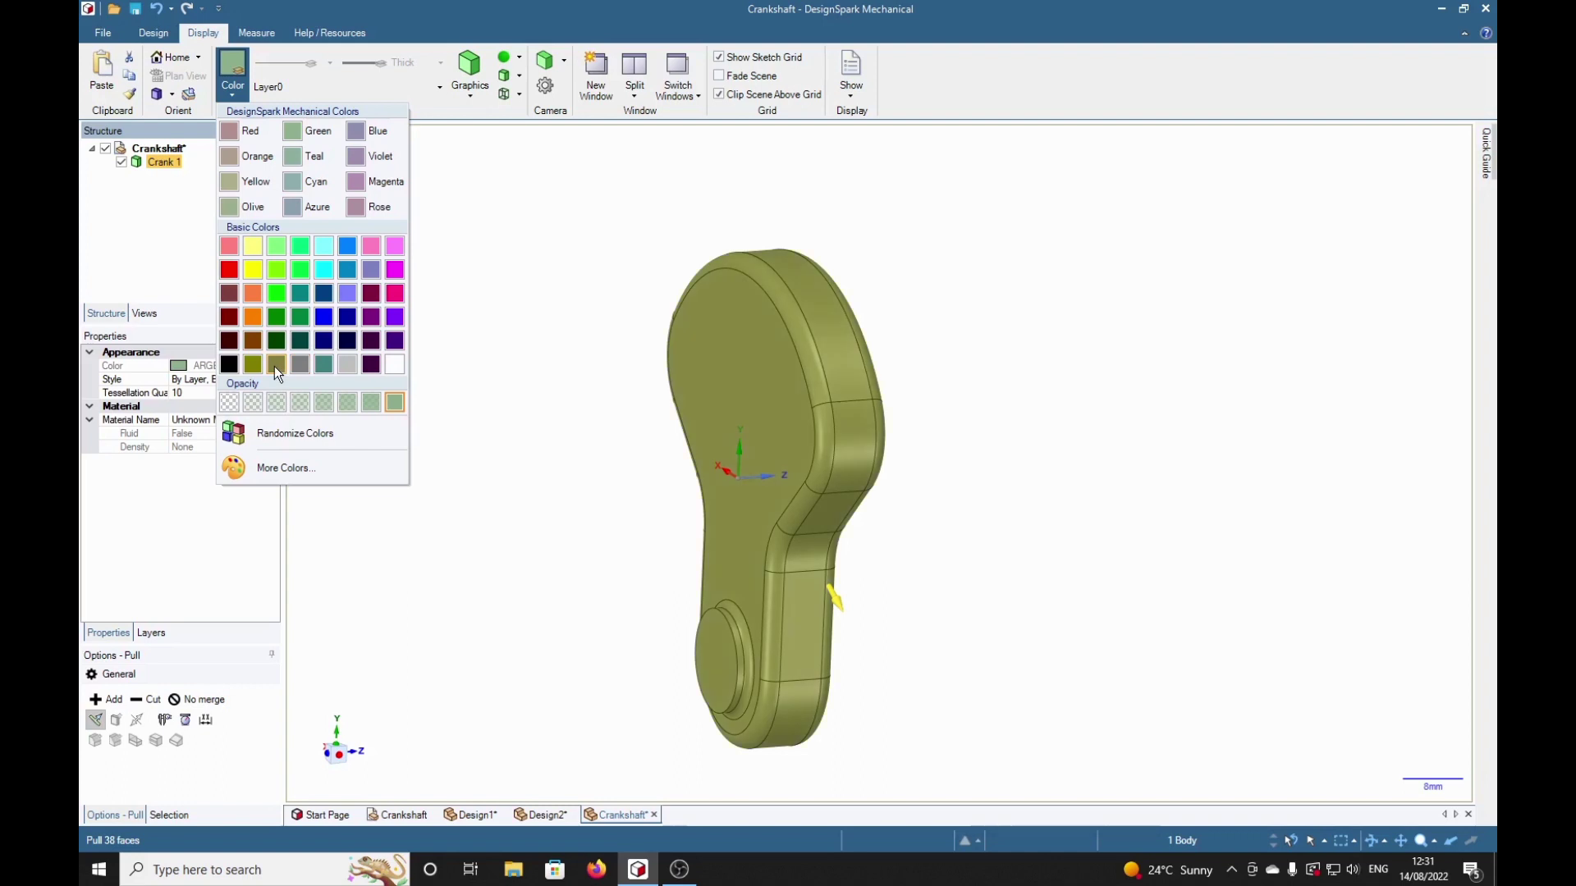
left_click(300, 366)
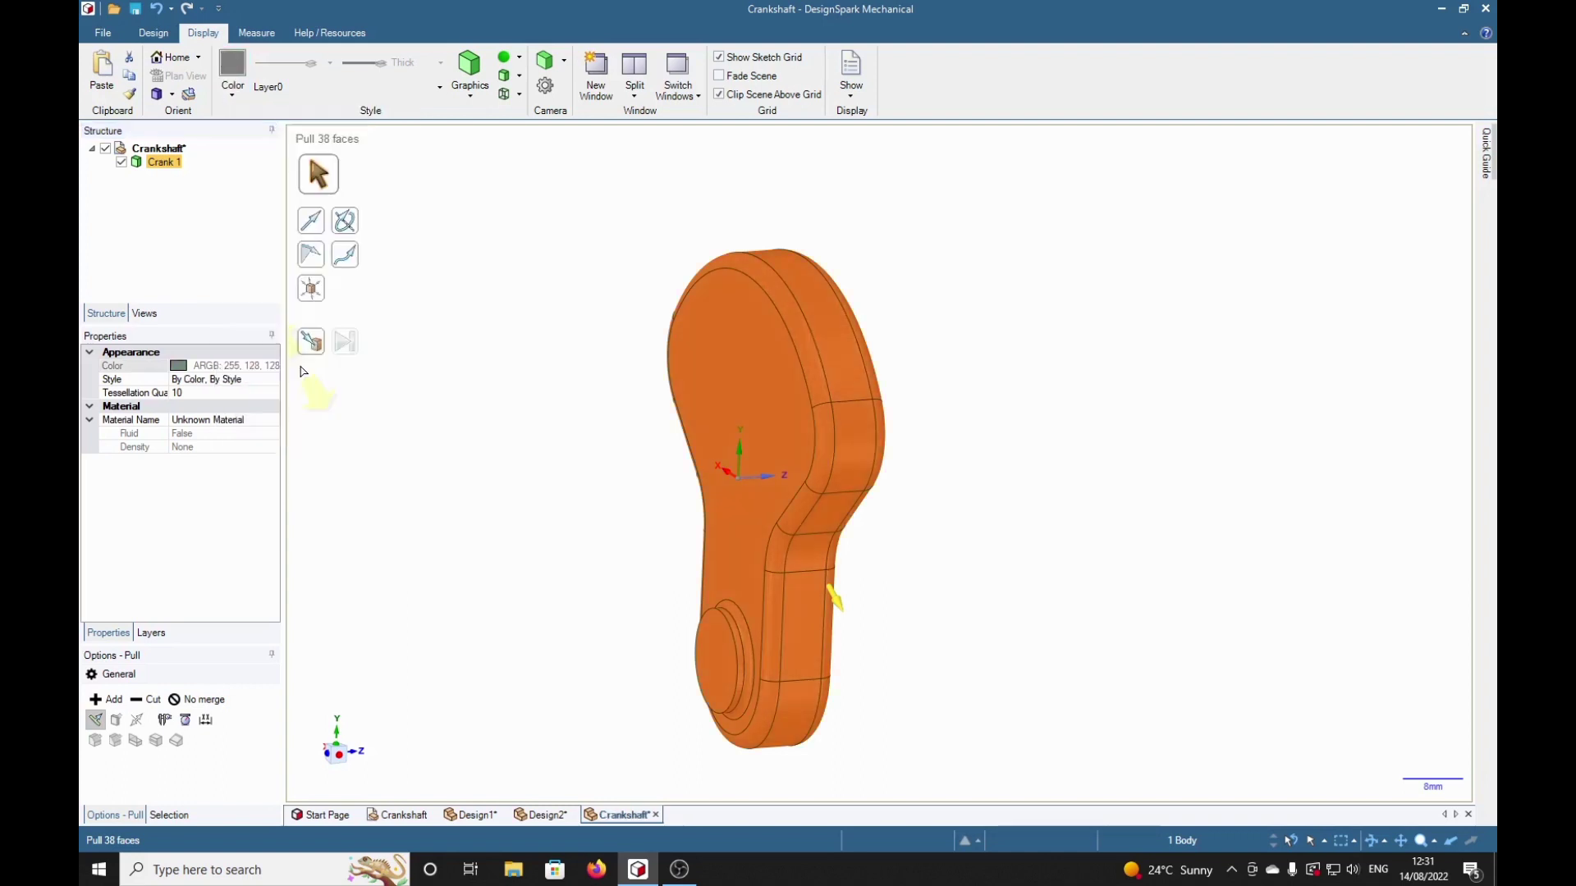
left_click(460, 527)
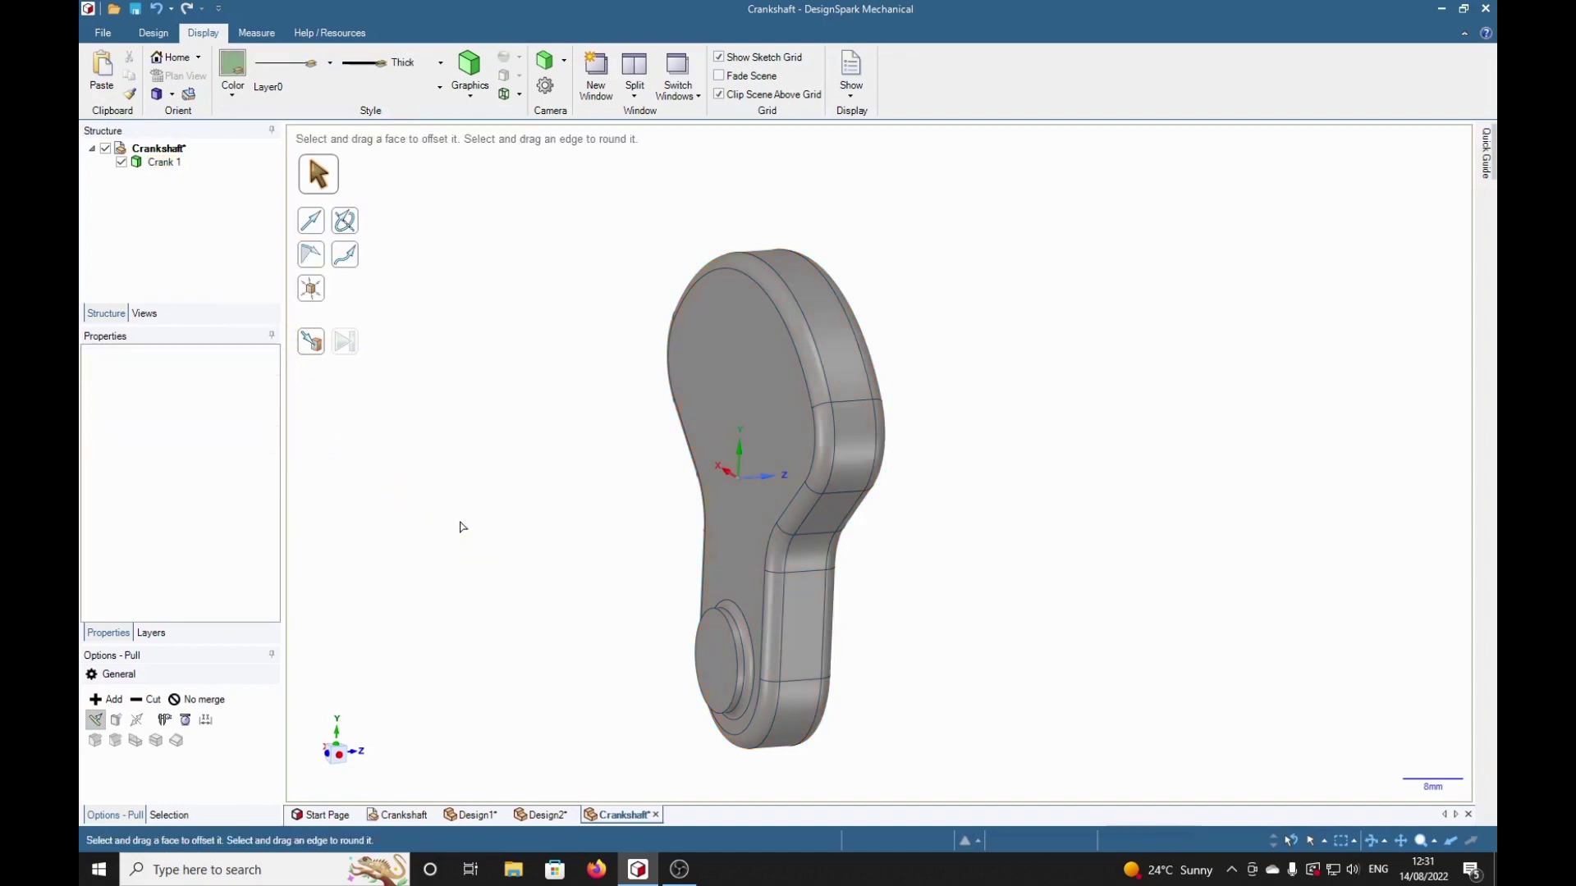
Give the Crank 1 body a metallic style with a Low Gloss finish
left_click(151, 163)
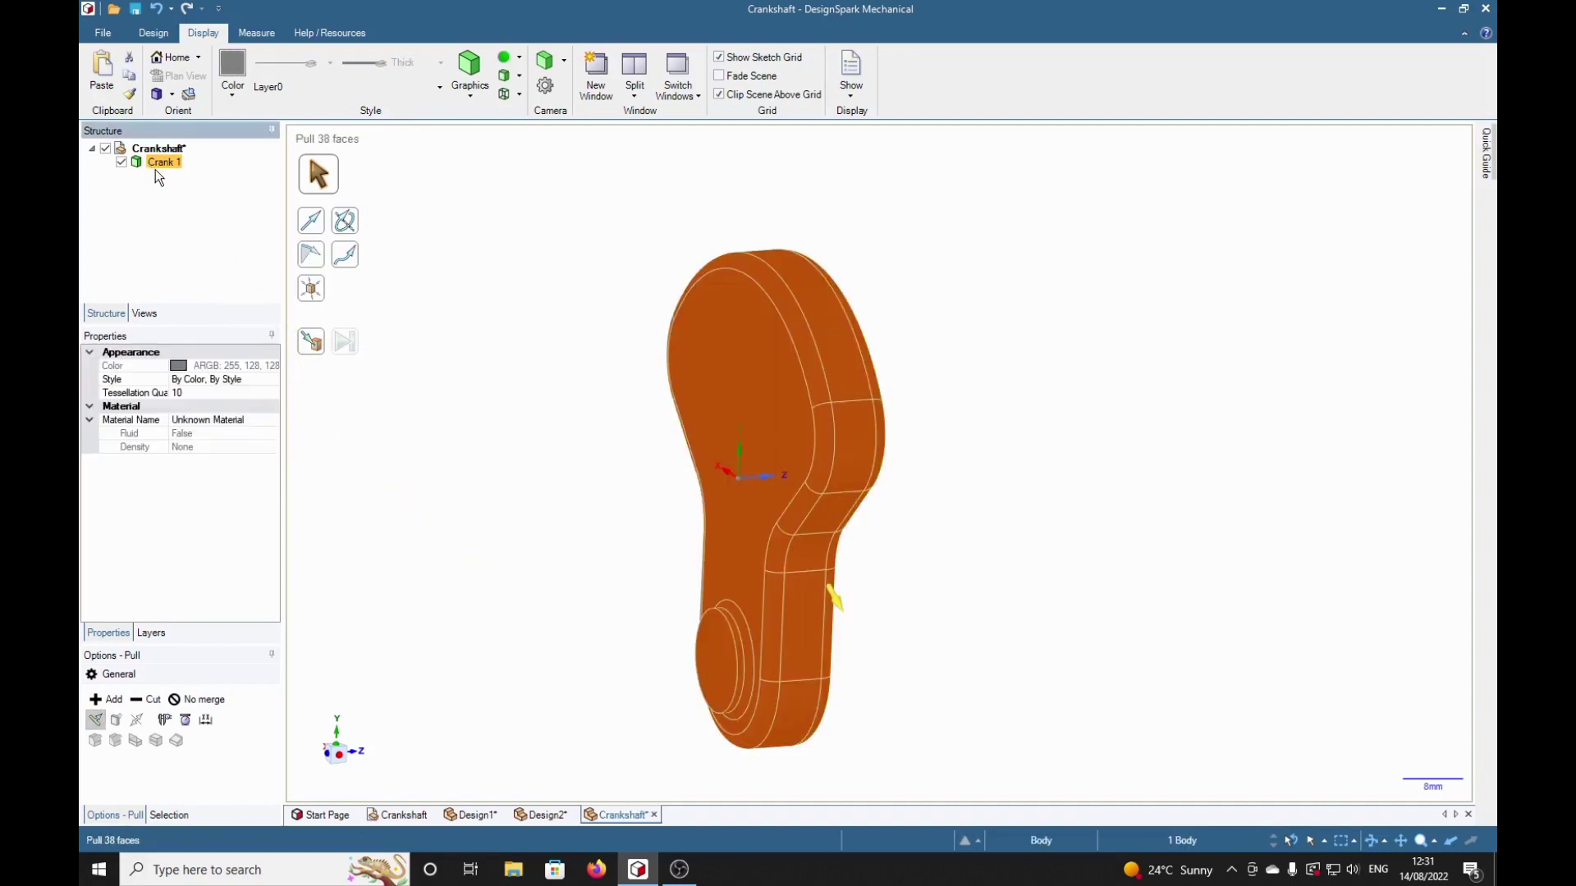
left_click(507, 64)
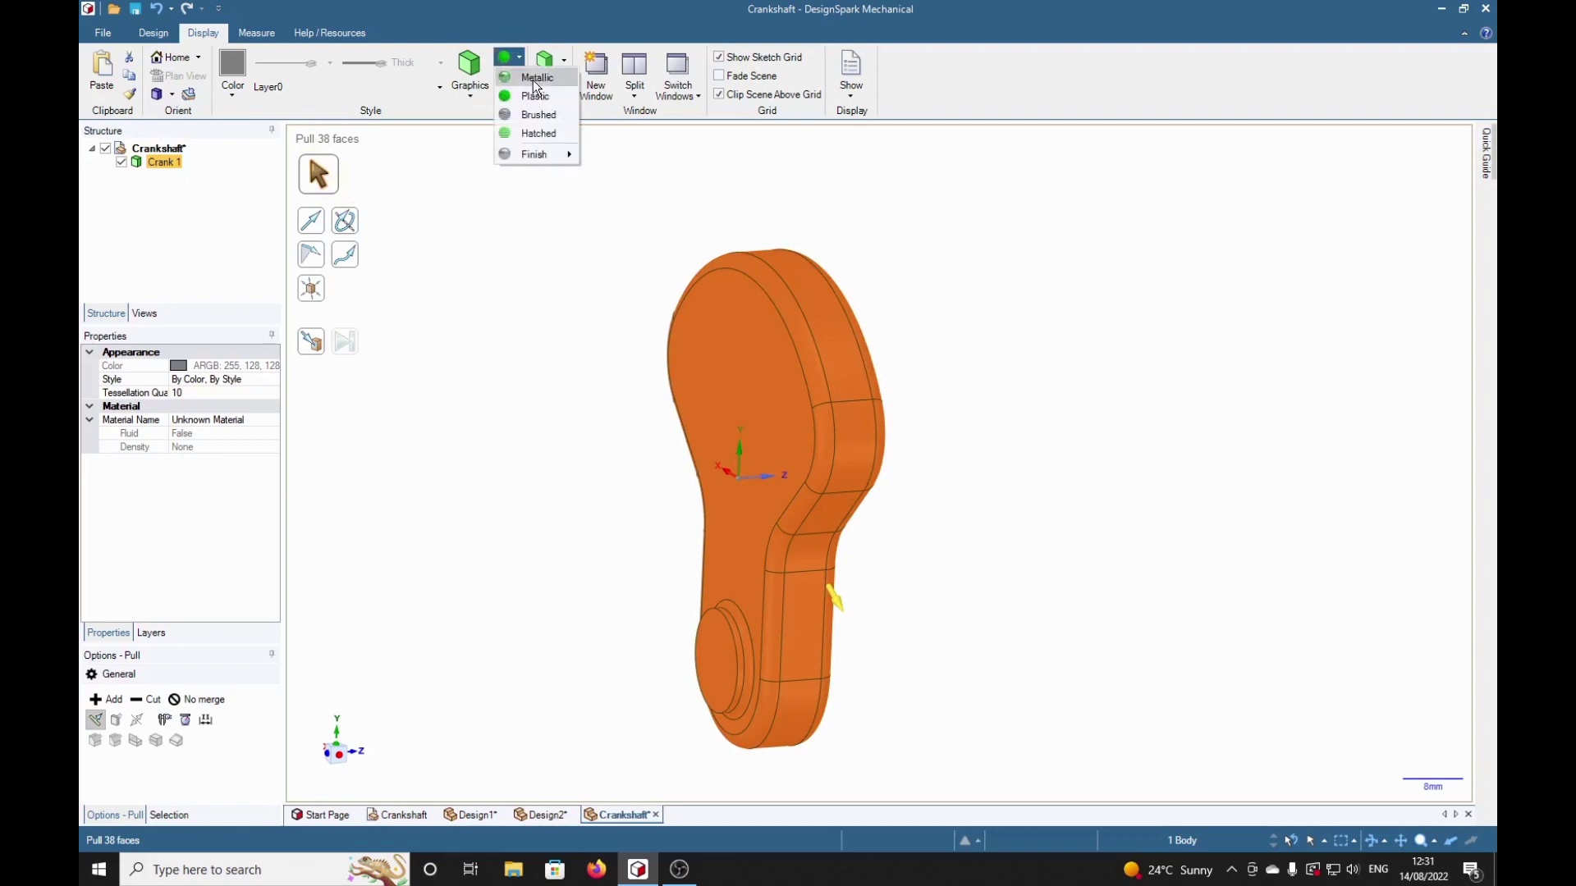
left_click(535, 83)
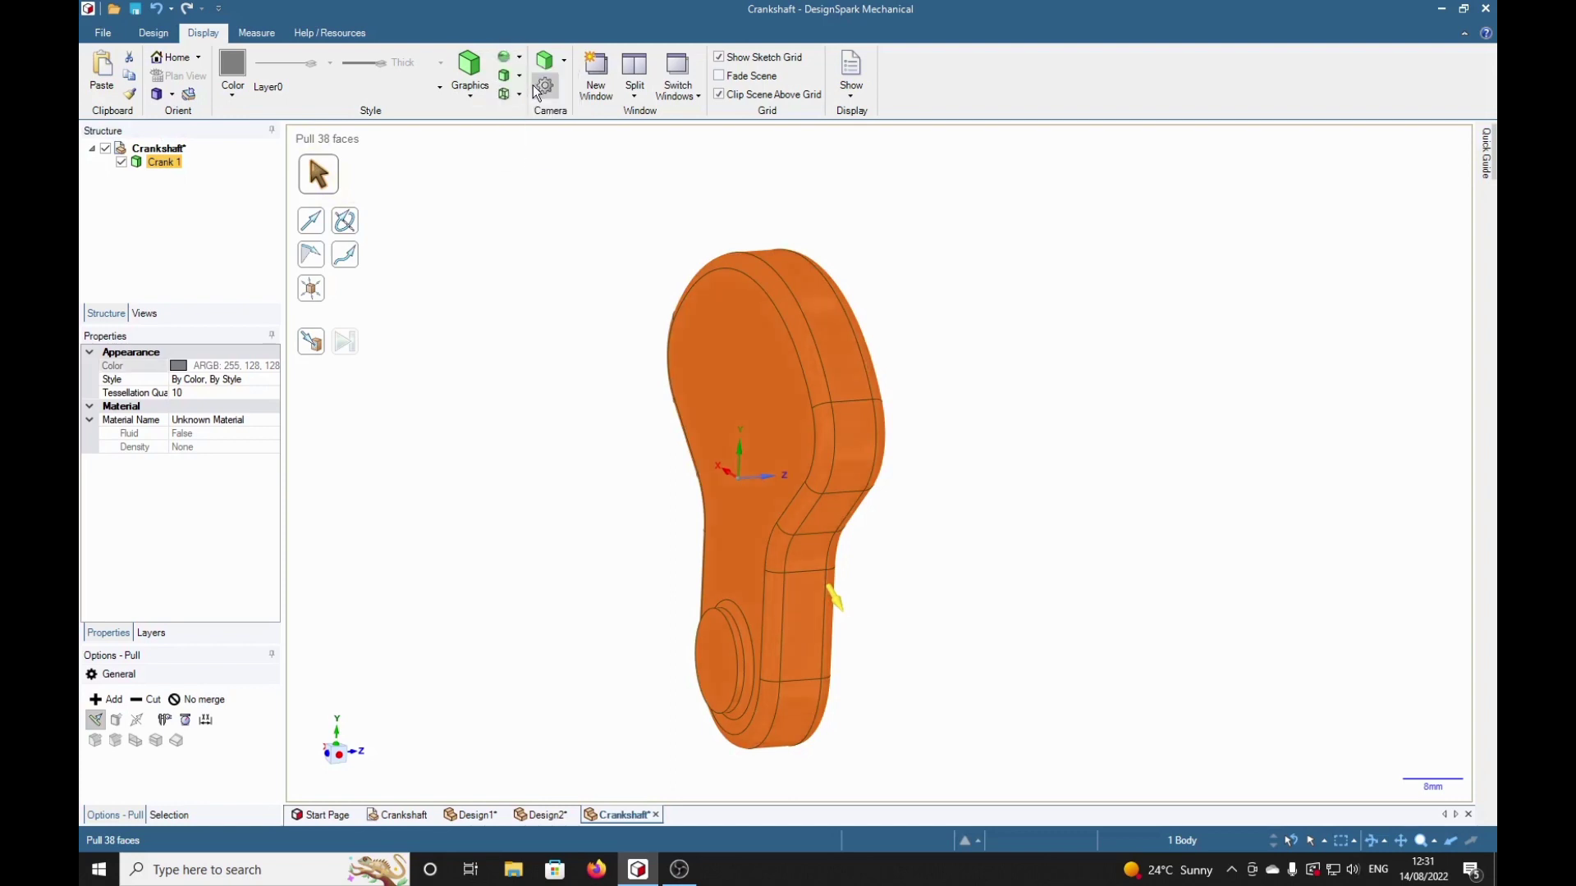
left_click(500, 56)
mouse_move(527, 159)
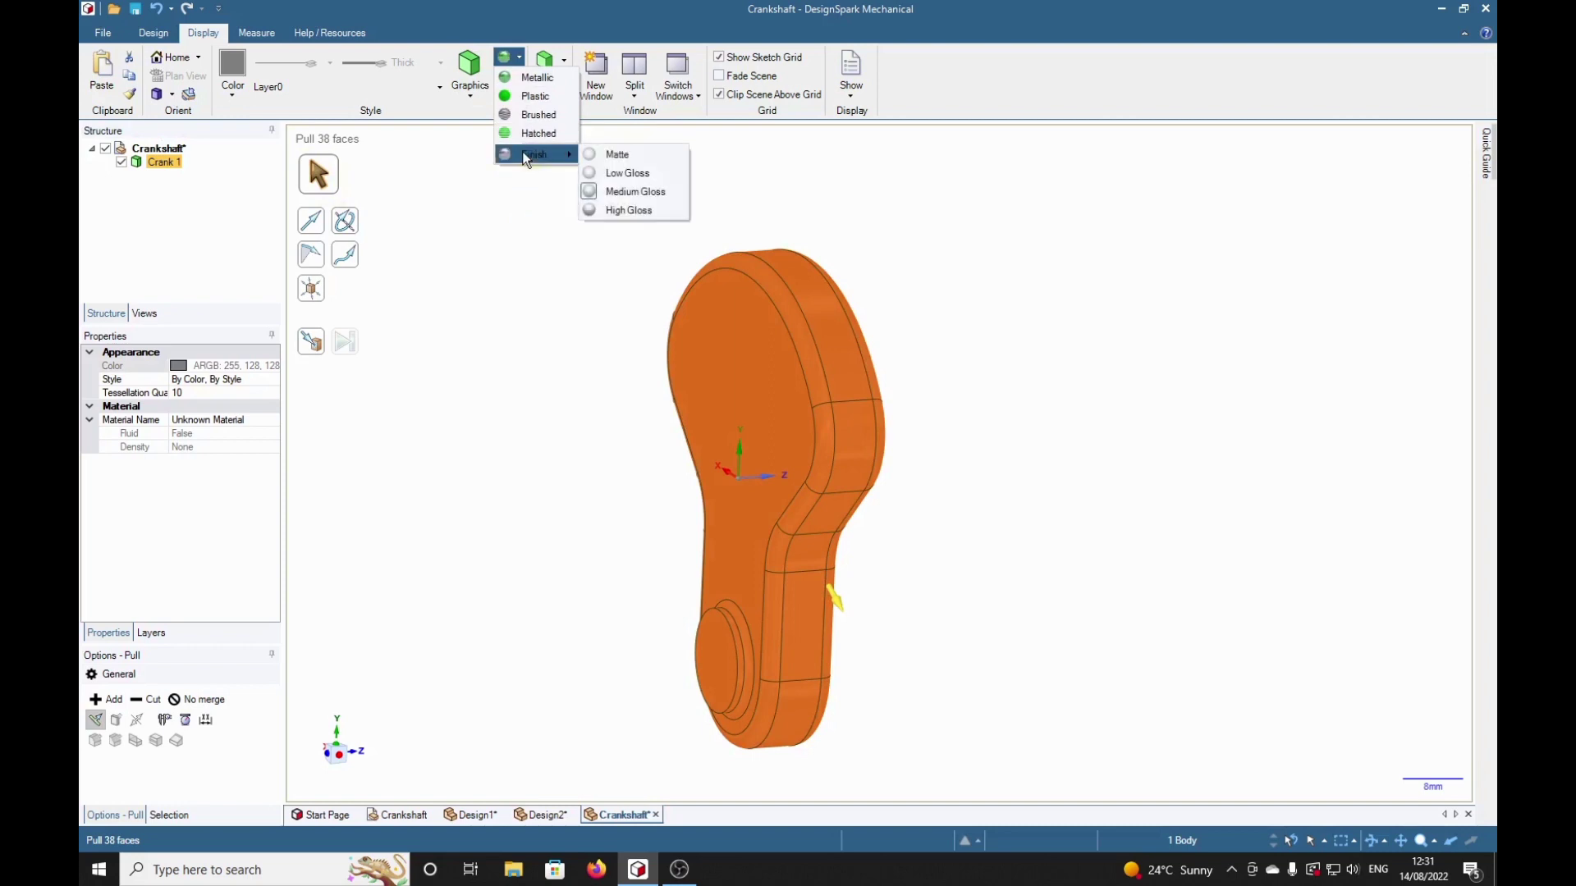
left_click(619, 171)
left_click(503, 367)
middle_click_drag(1182, 511, 1239, 556)
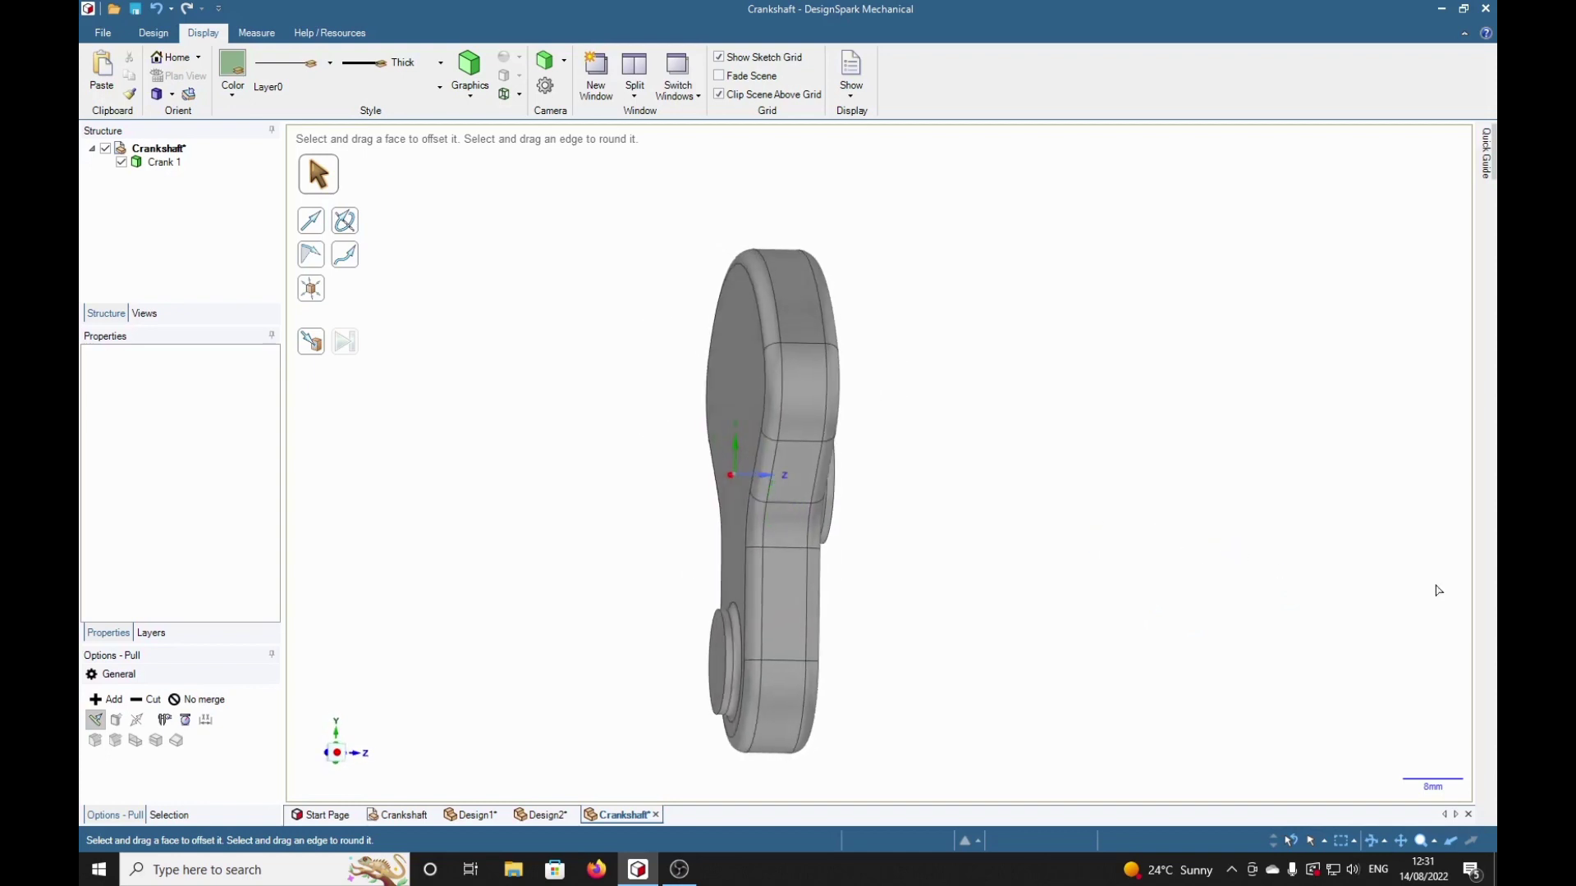
key("h")
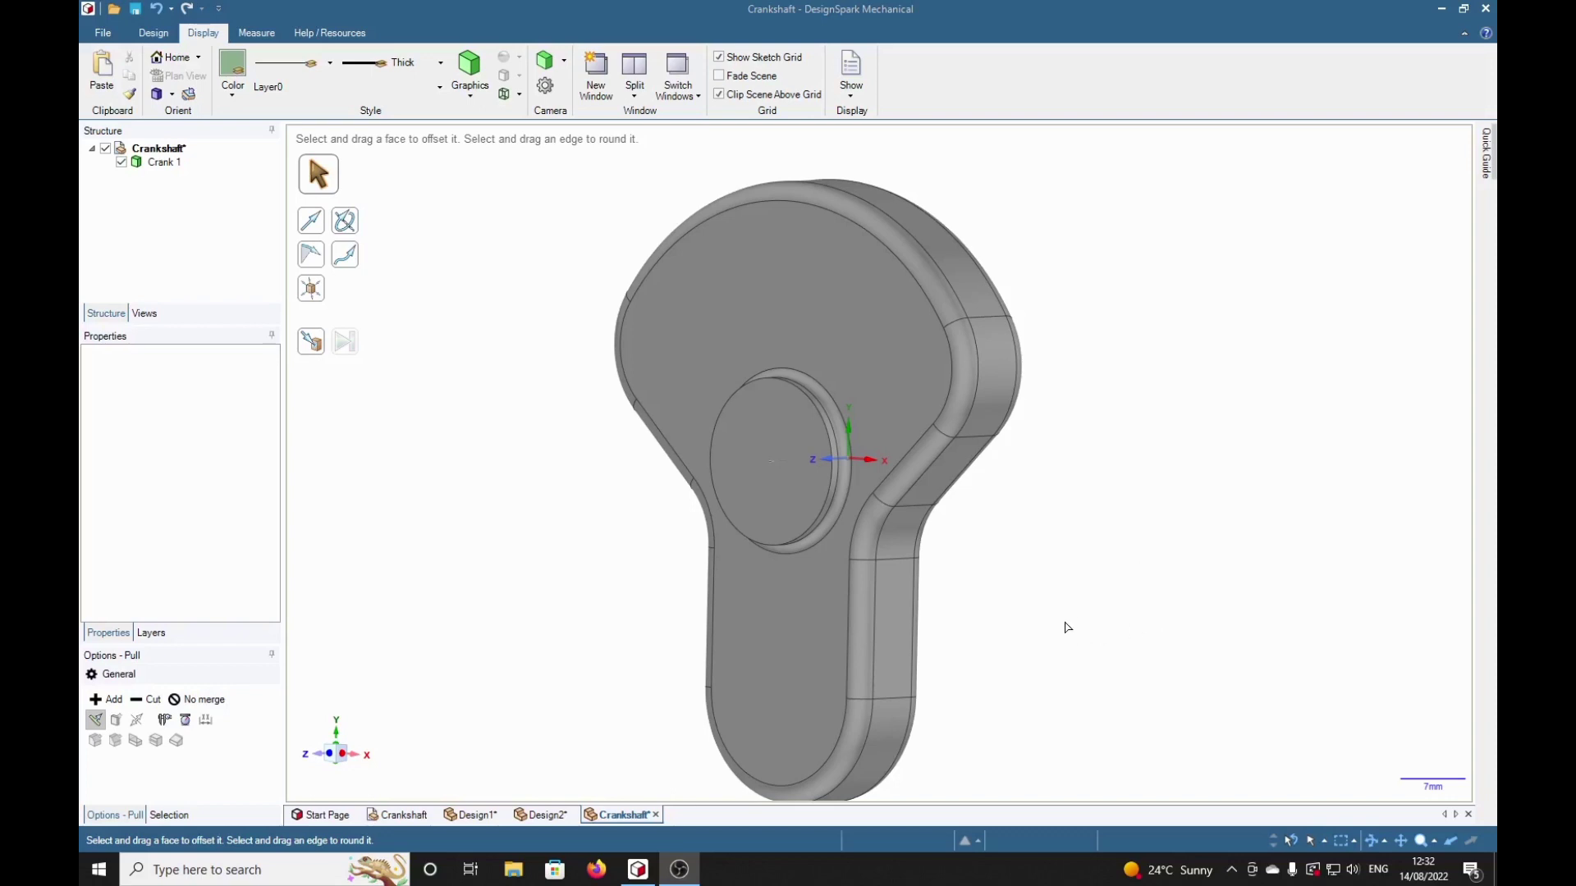
left_click(800, 509)
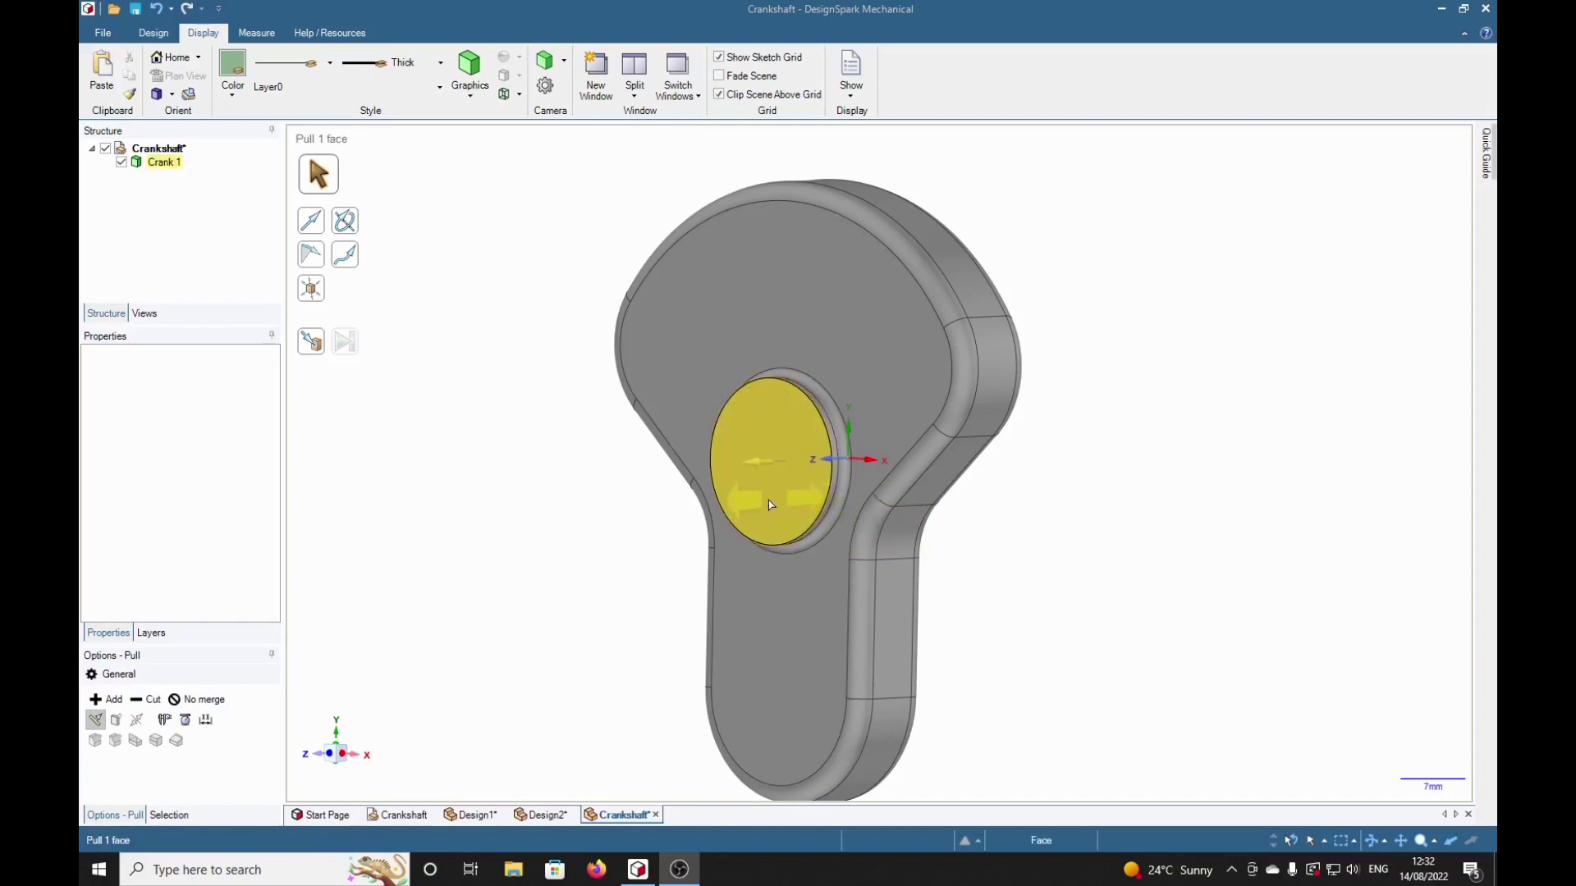
left_click(634, 505)
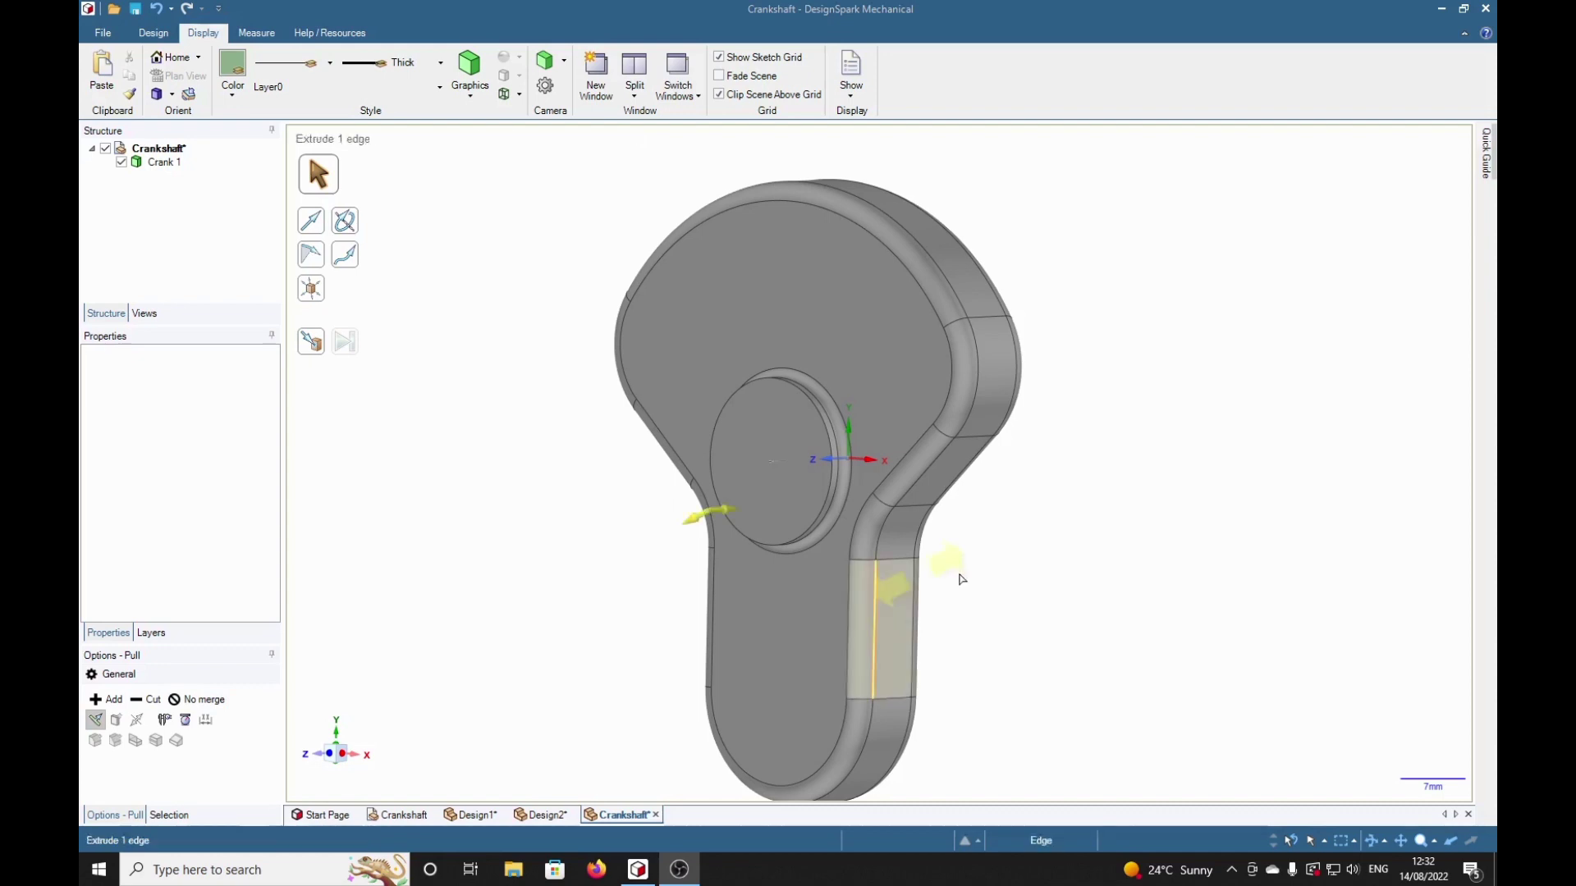
middle_click_drag(950, 563, 1058, 530)
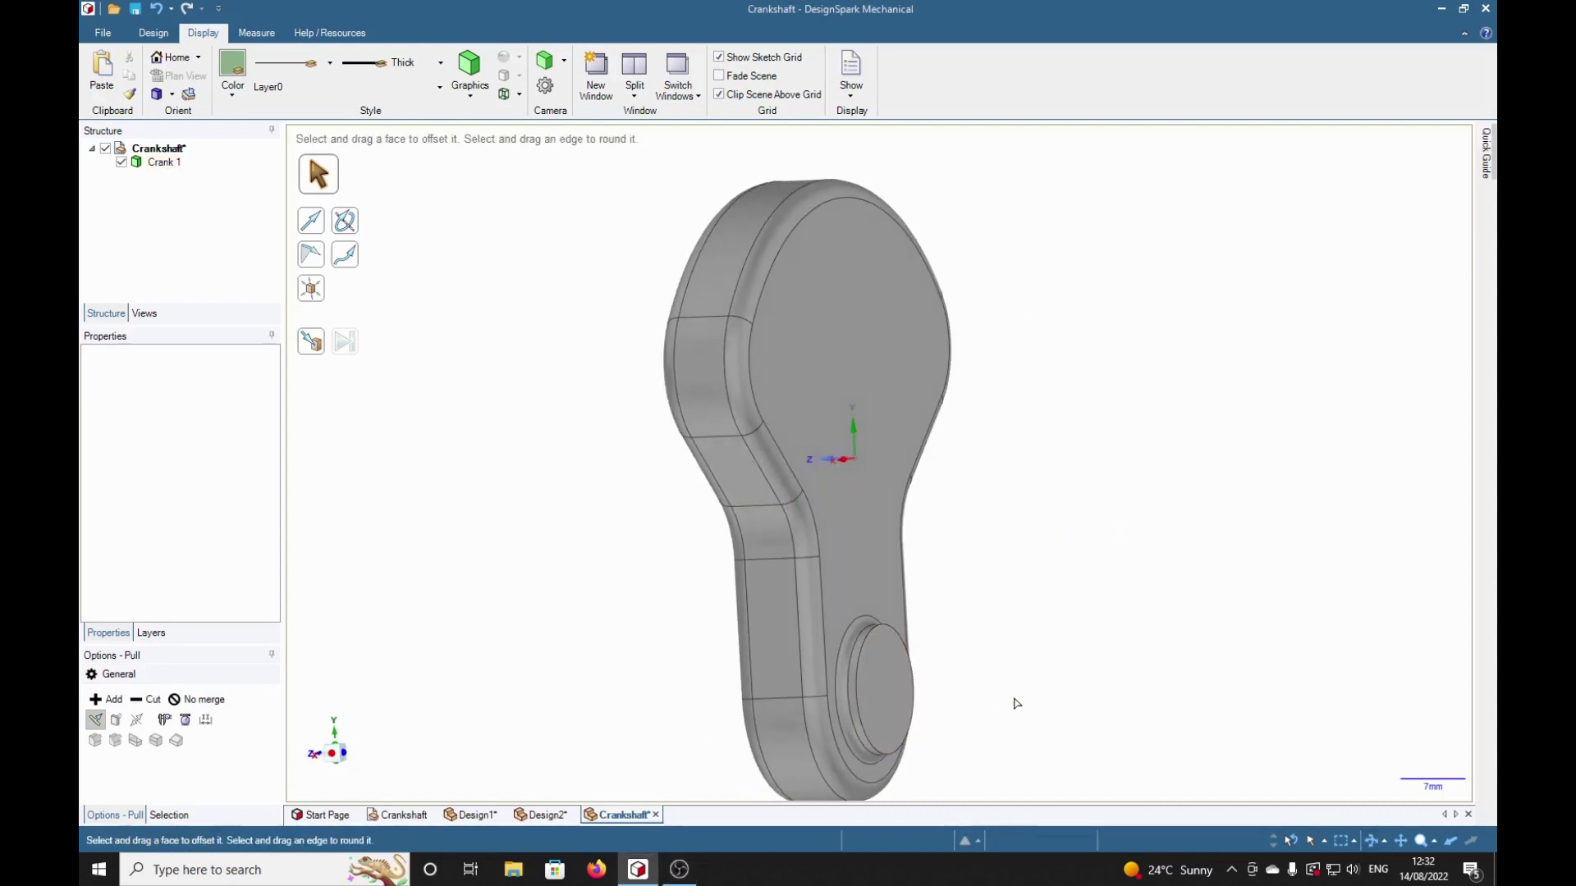
Sketch a 16 mm diameter circle centred on the face of the central boss and imprint it on that face
middle_click_drag(1241, 609, 1199, 538)
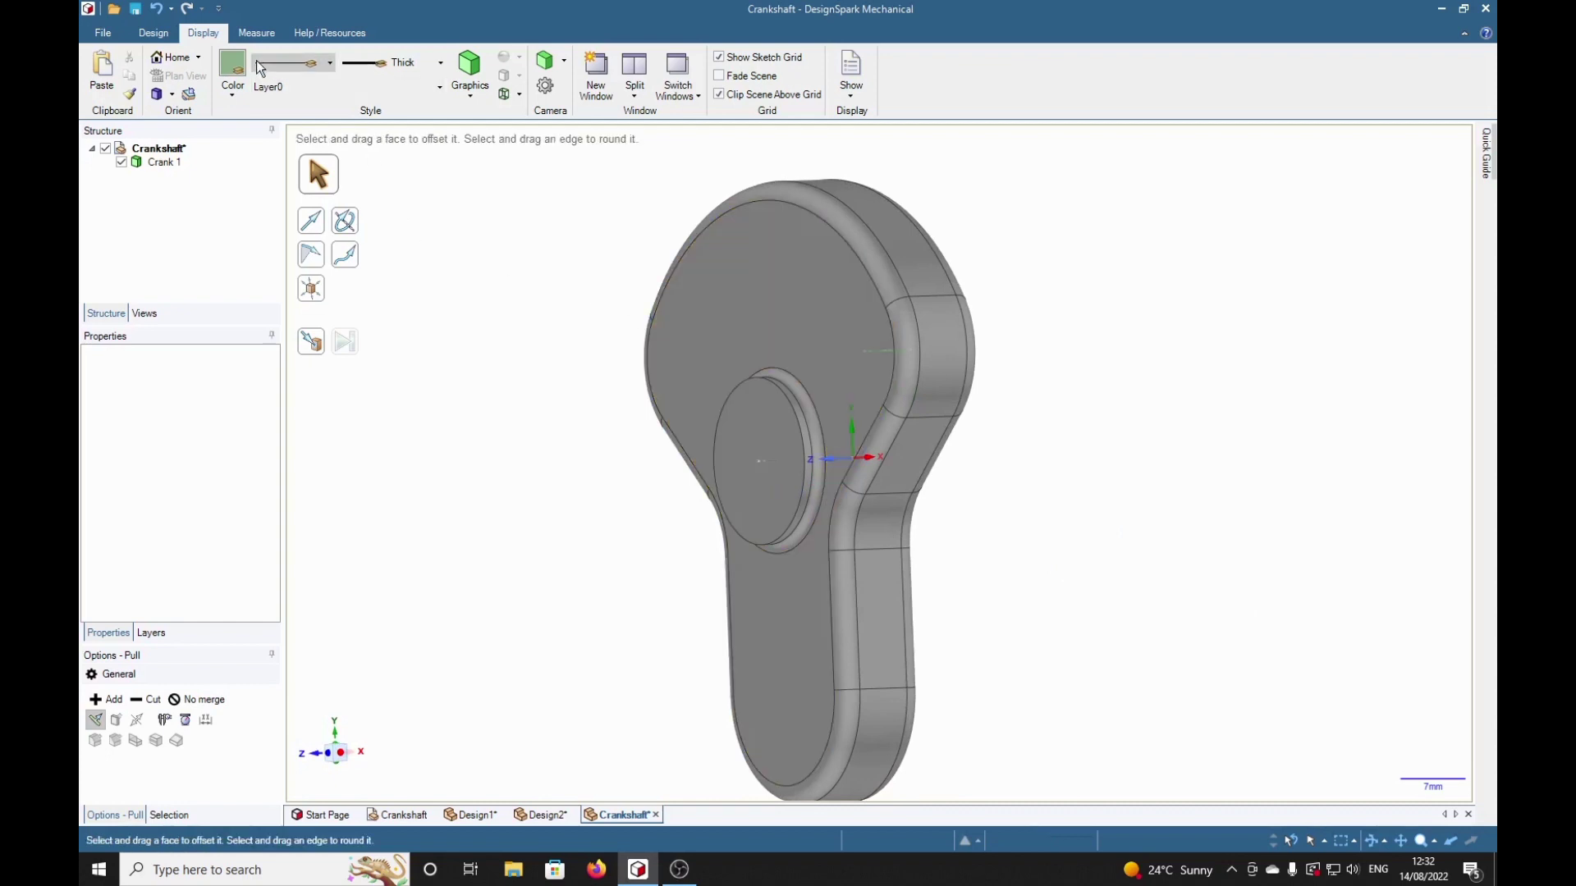
left_click(153, 32)
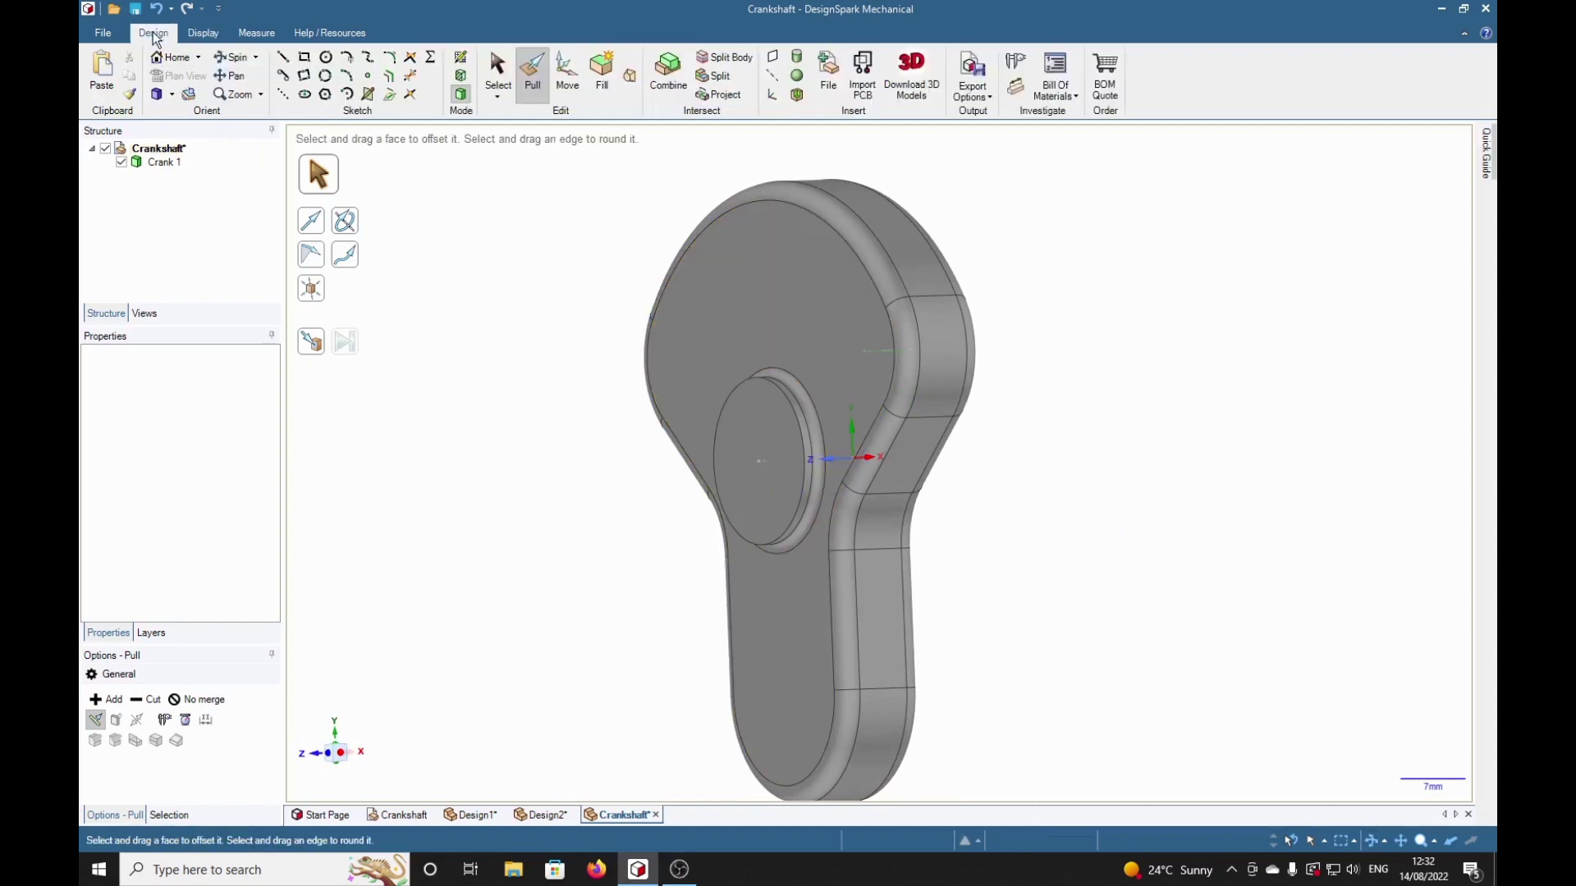
left_click(497, 72)
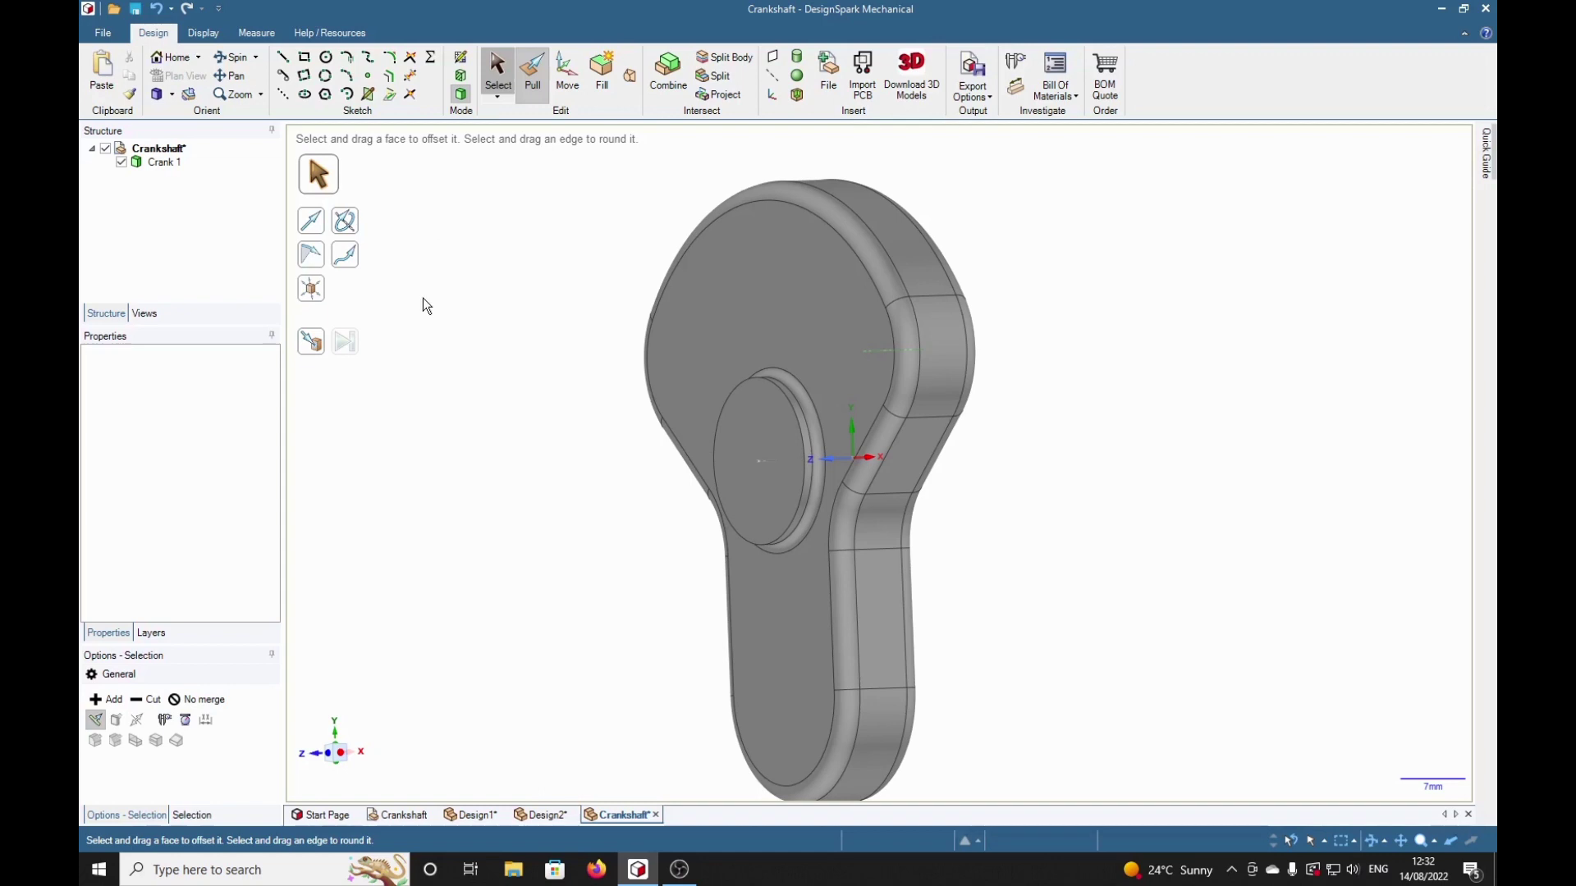
left_click(767, 505)
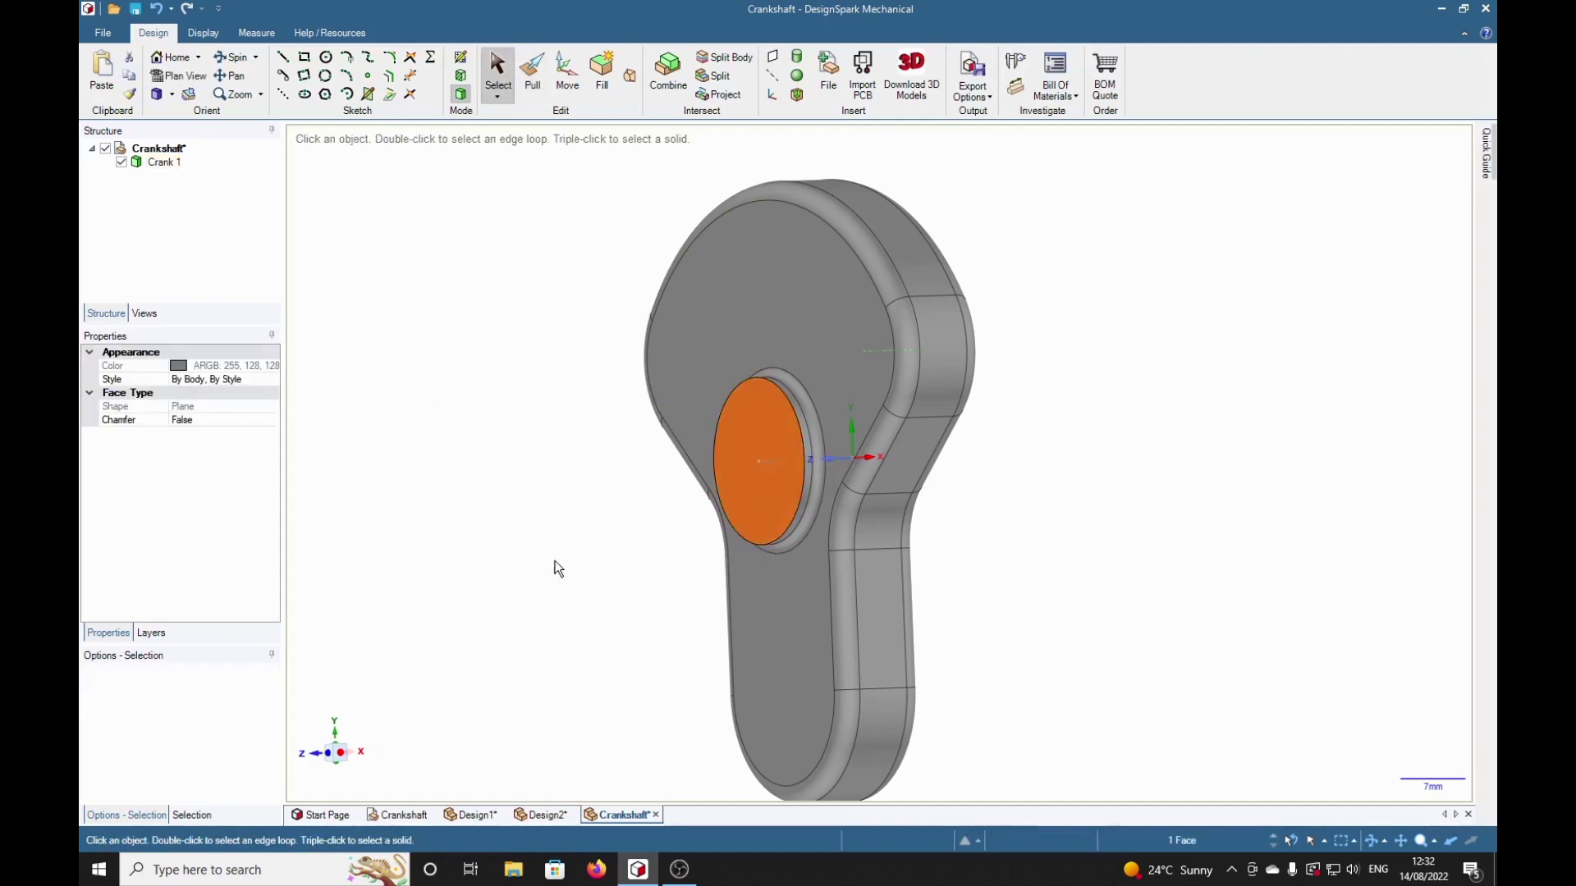
key("v")
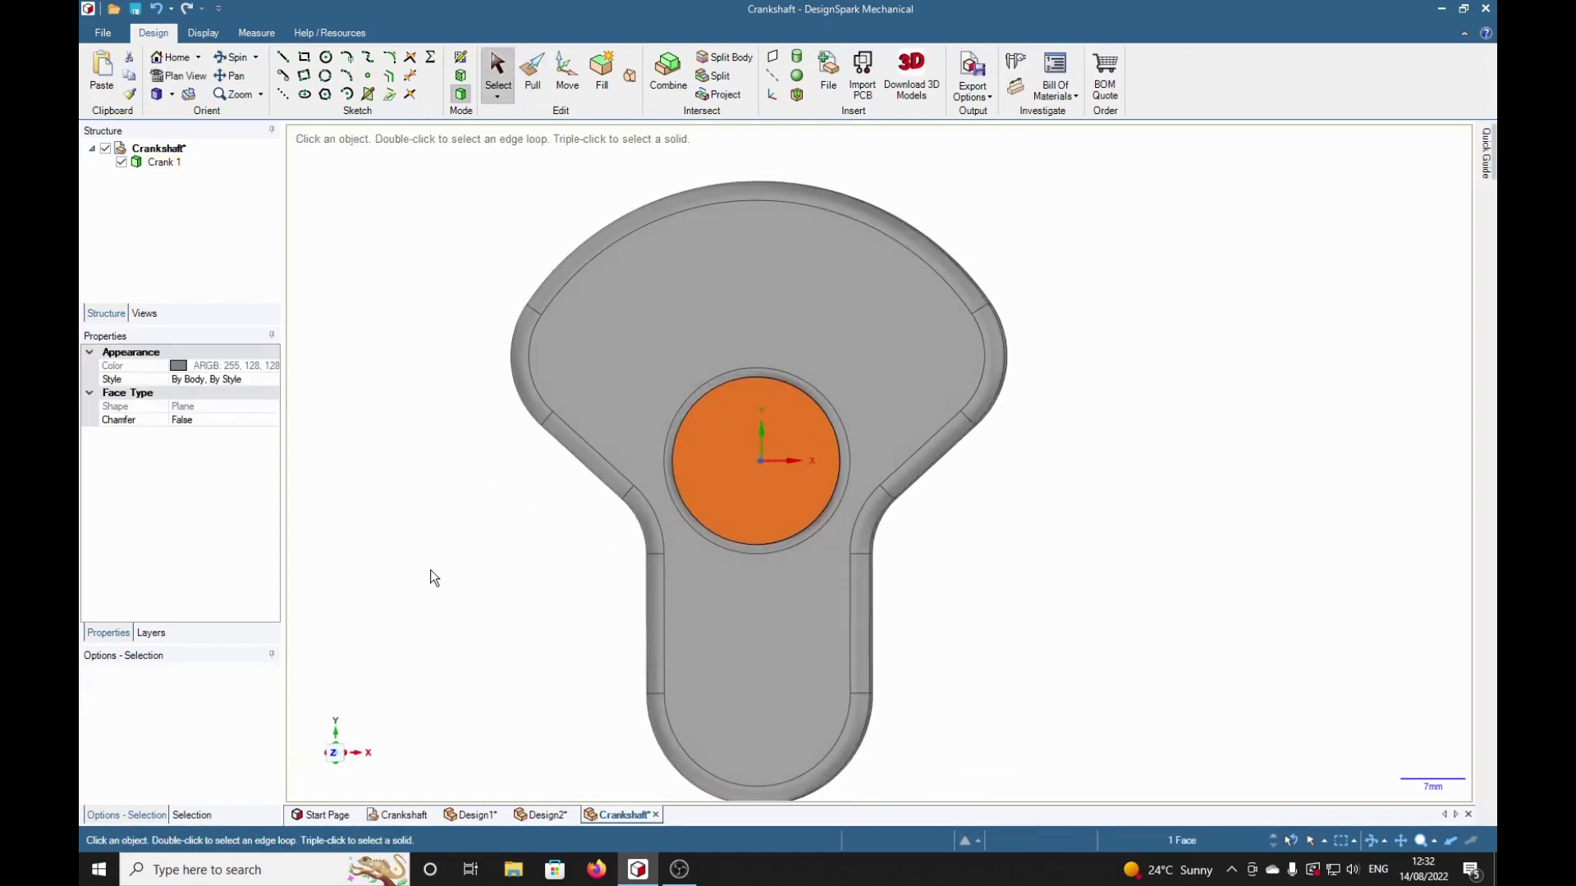
left_click(327, 58)
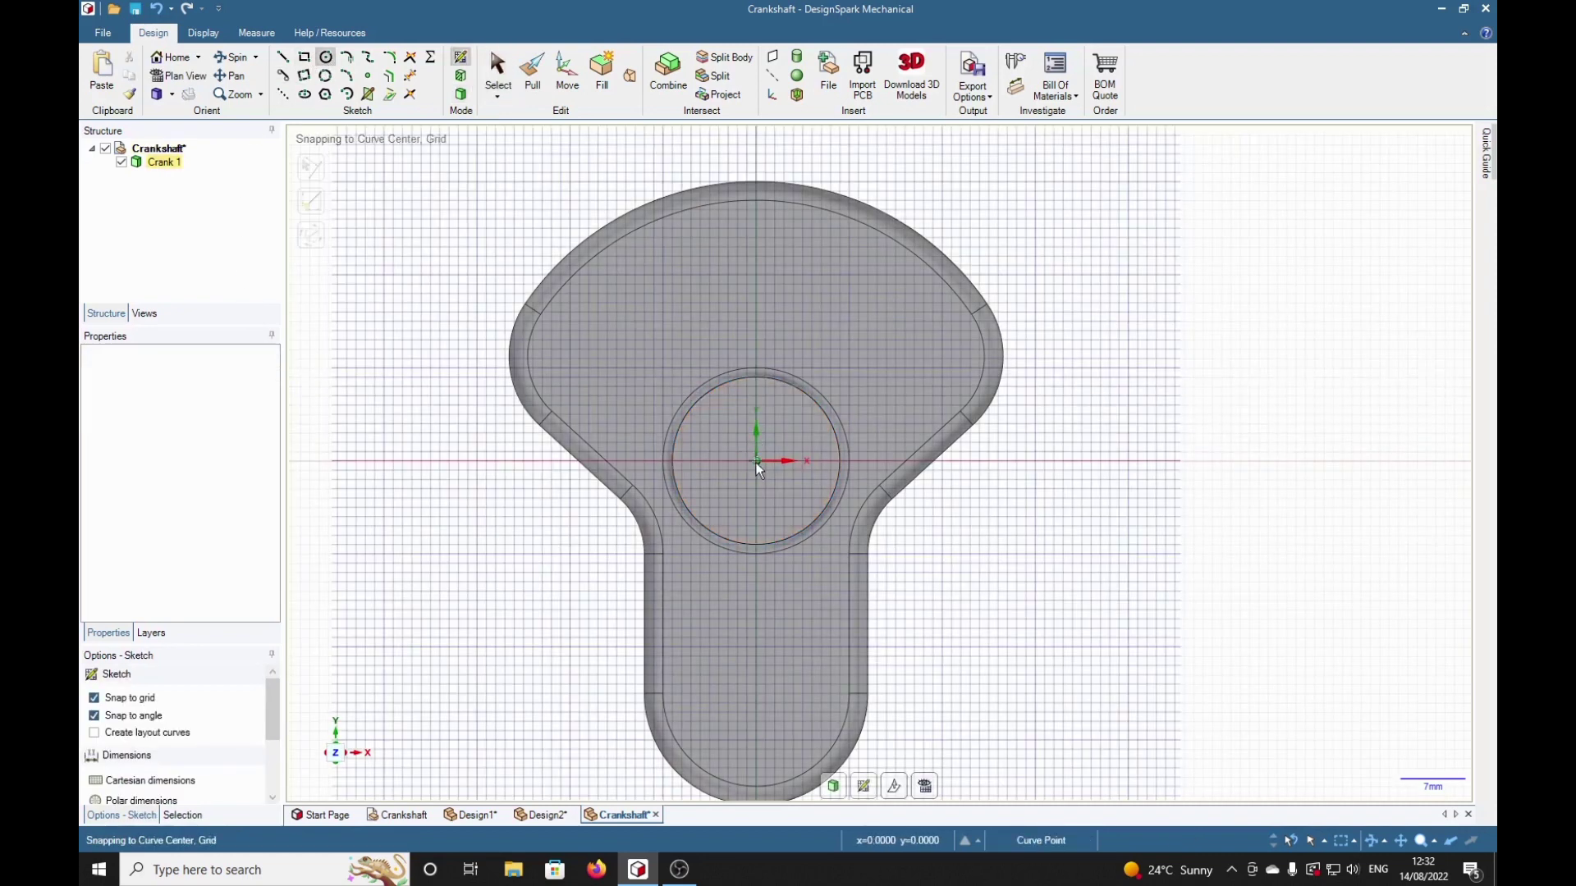
left_click(755, 462)
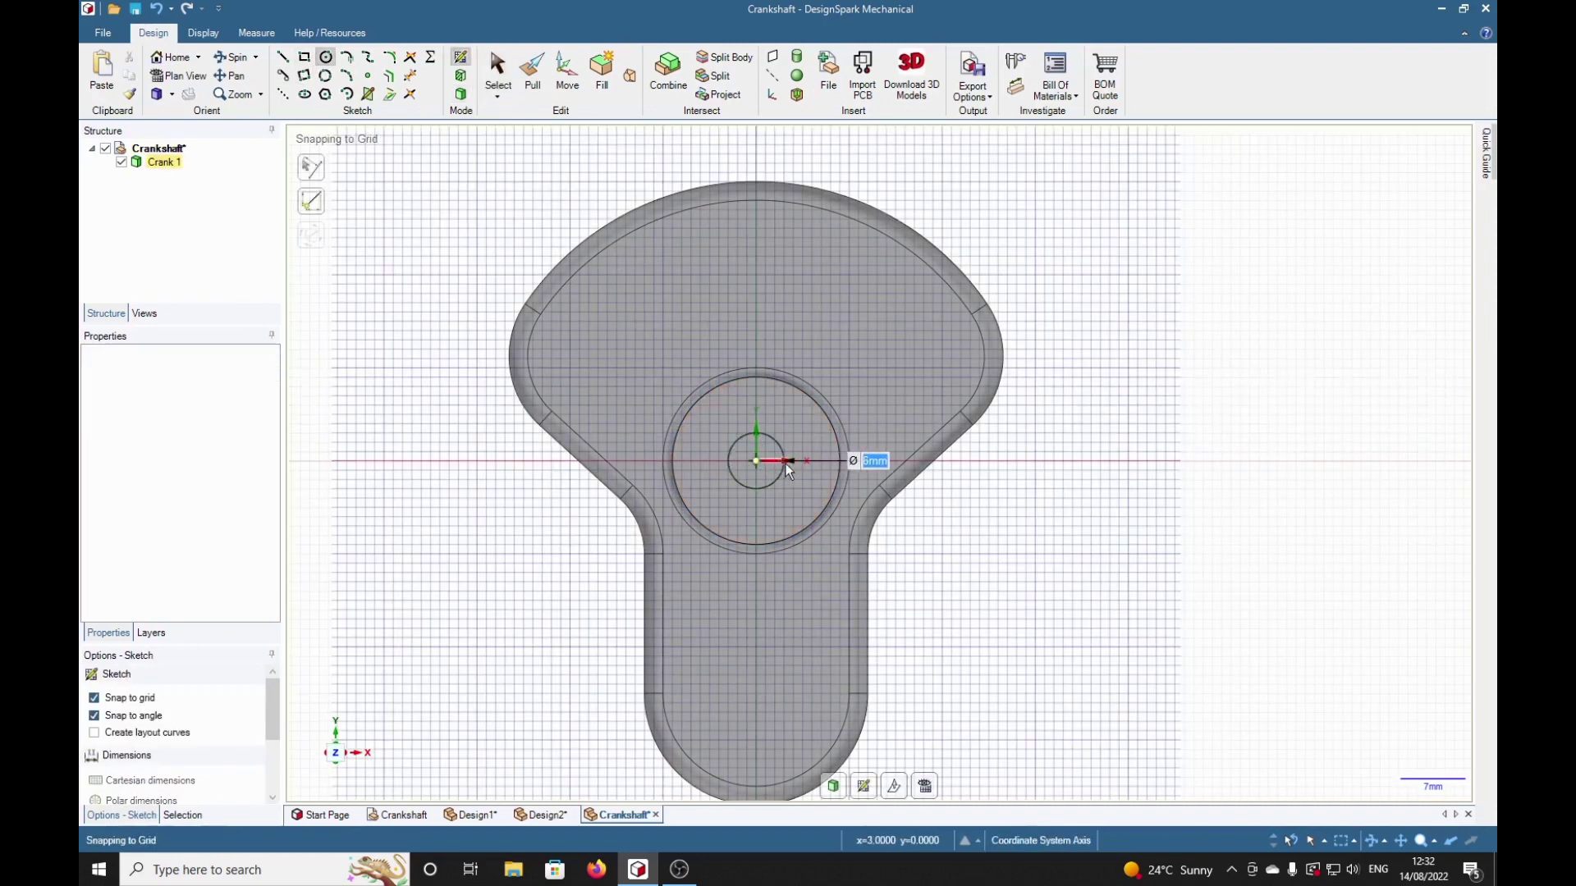
left_click(829, 461)
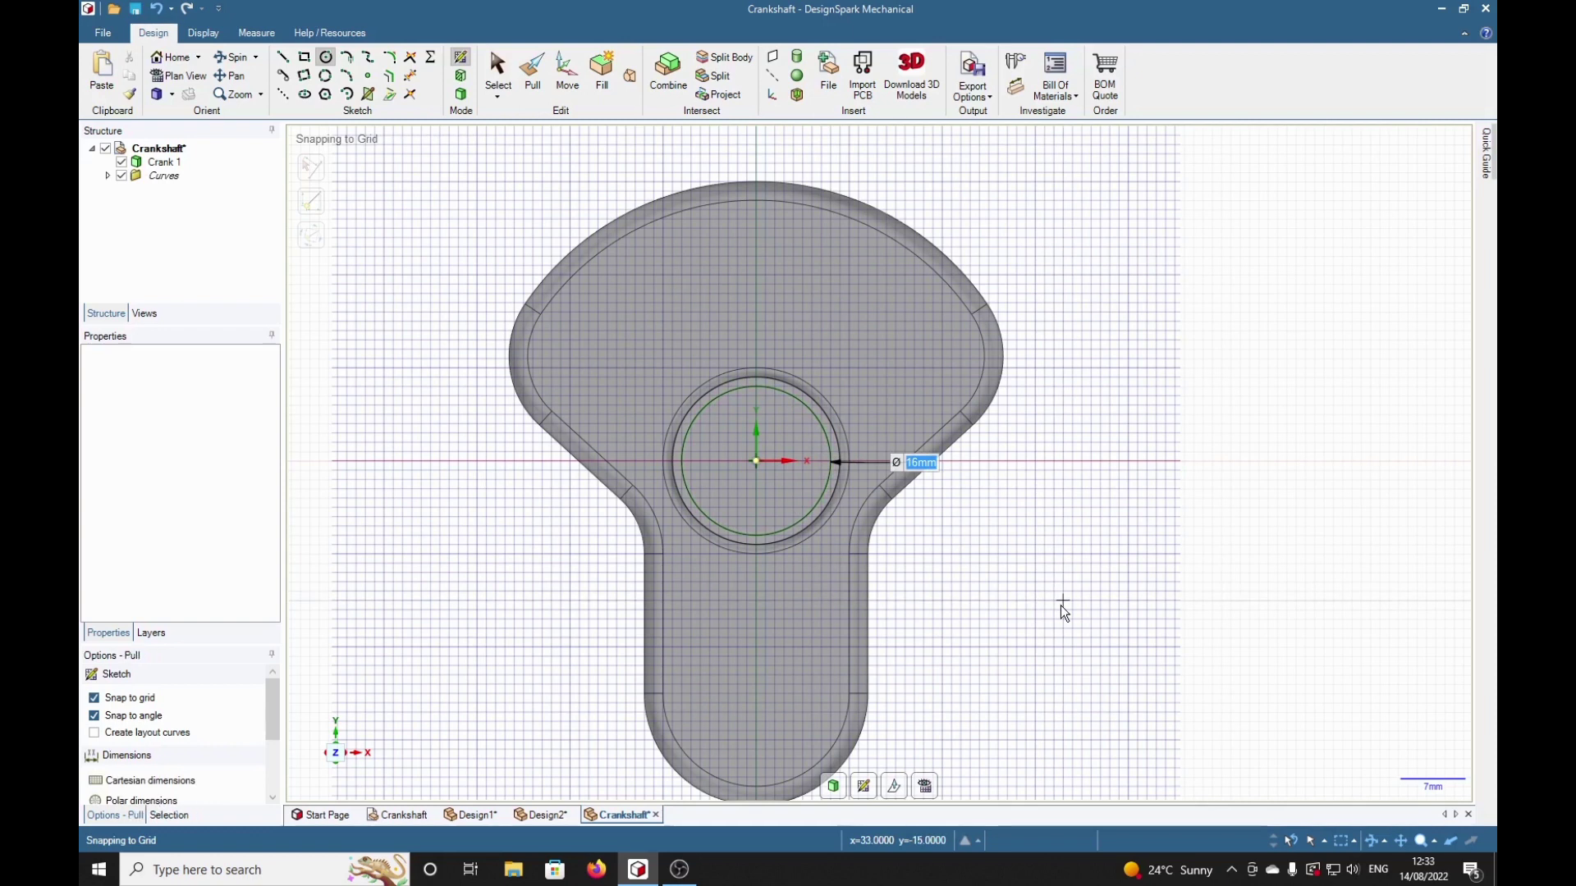
key("p")
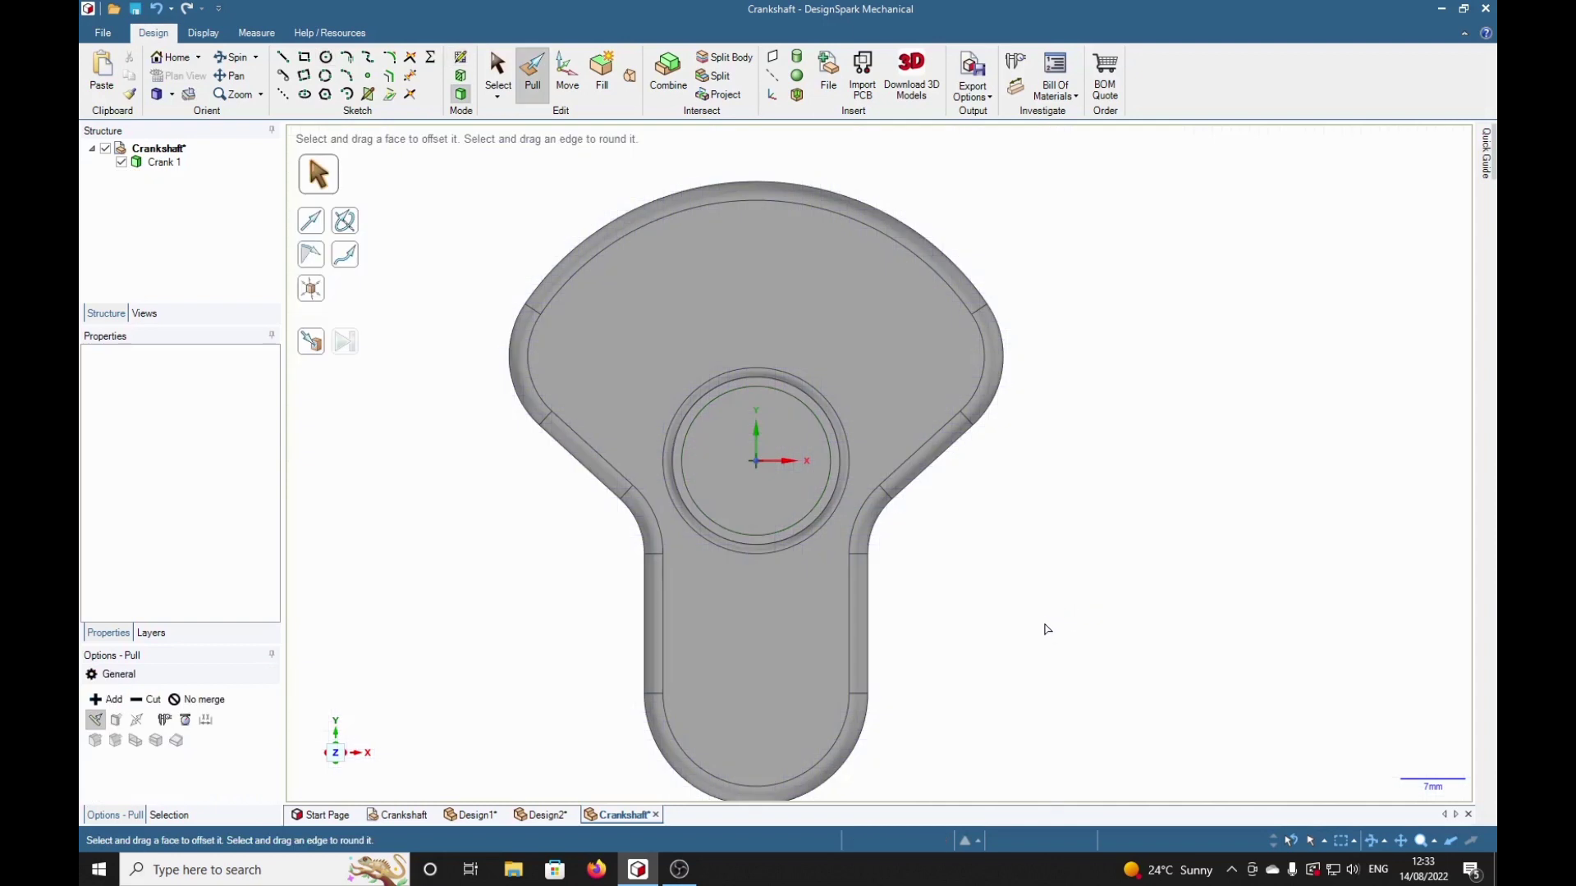
Copy the 16 mm circular face off the central boss, about 12 mm outward along the boss axis
key("m")
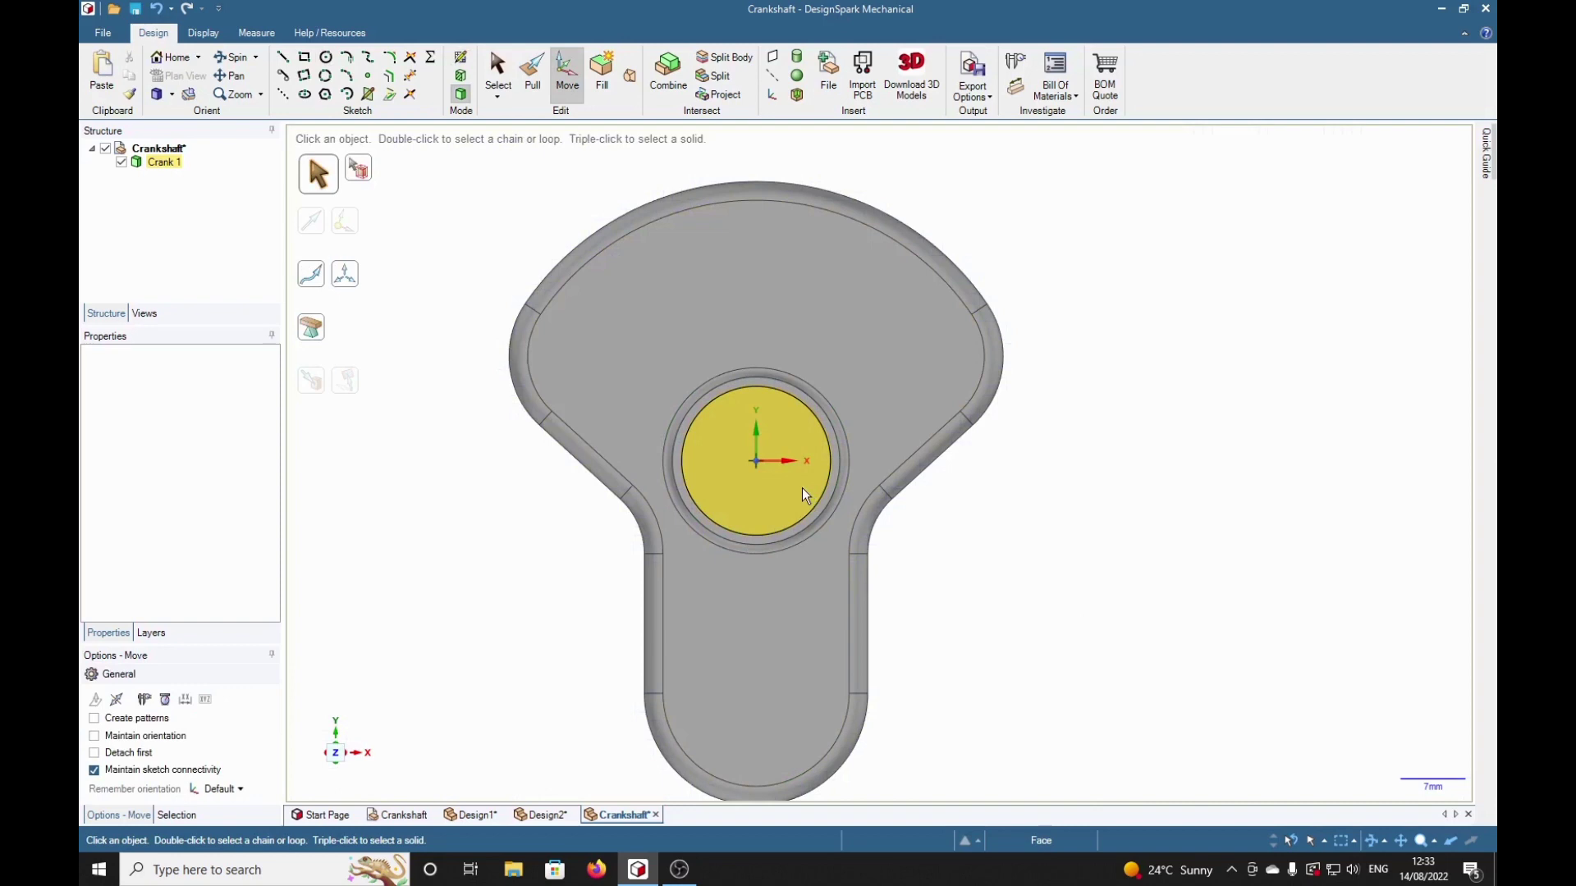
left_click(802, 487)
middle_click_drag(1254, 589, 1197, 661)
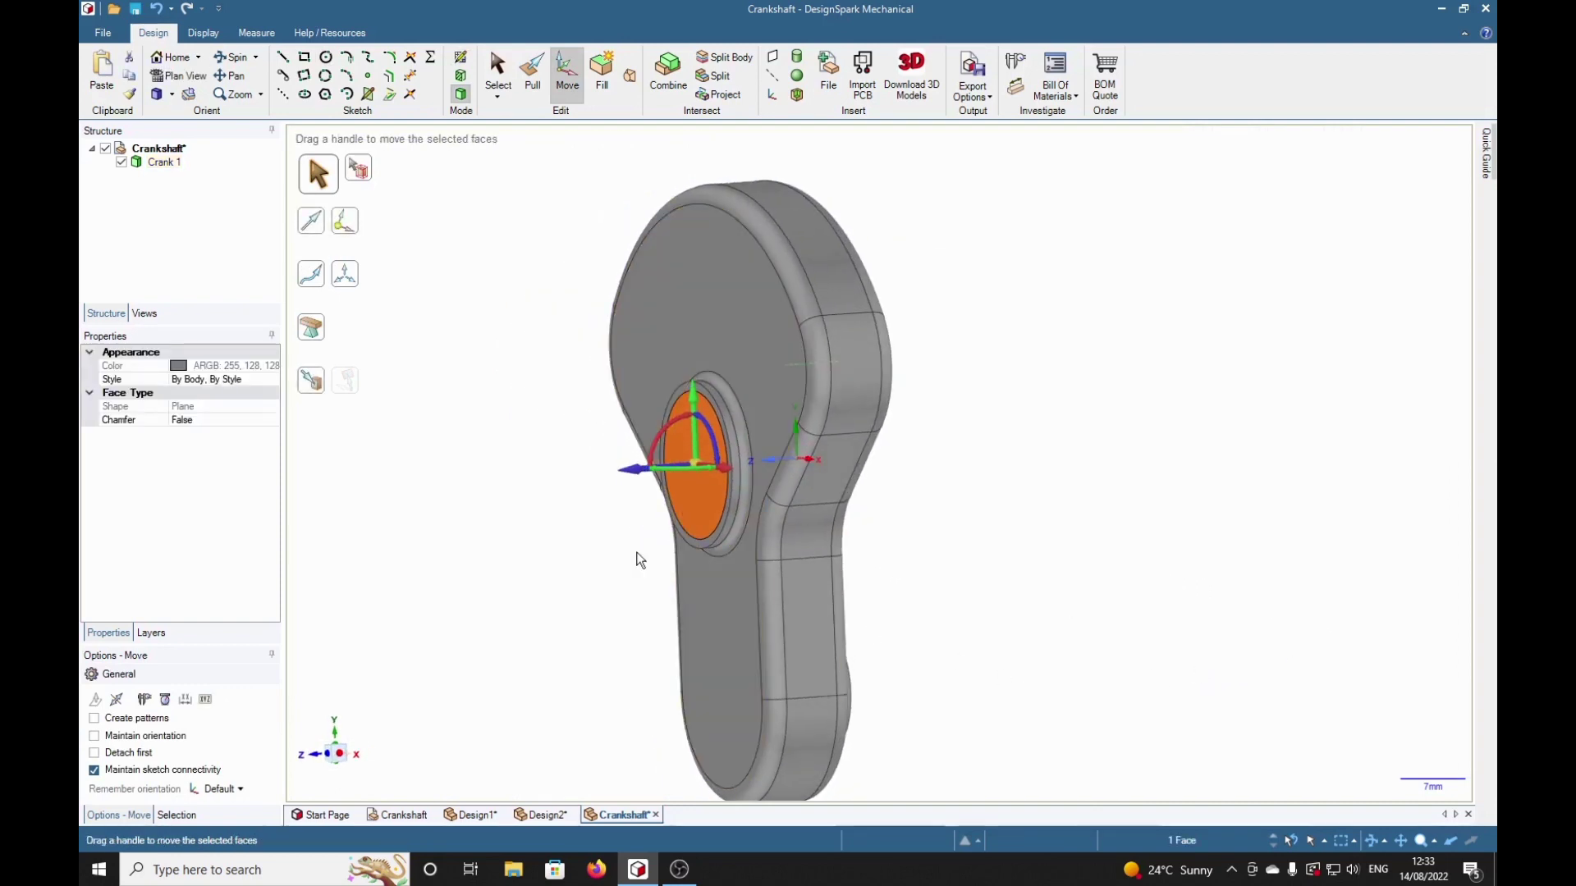
left_click_drag(637, 474, 534, 476)
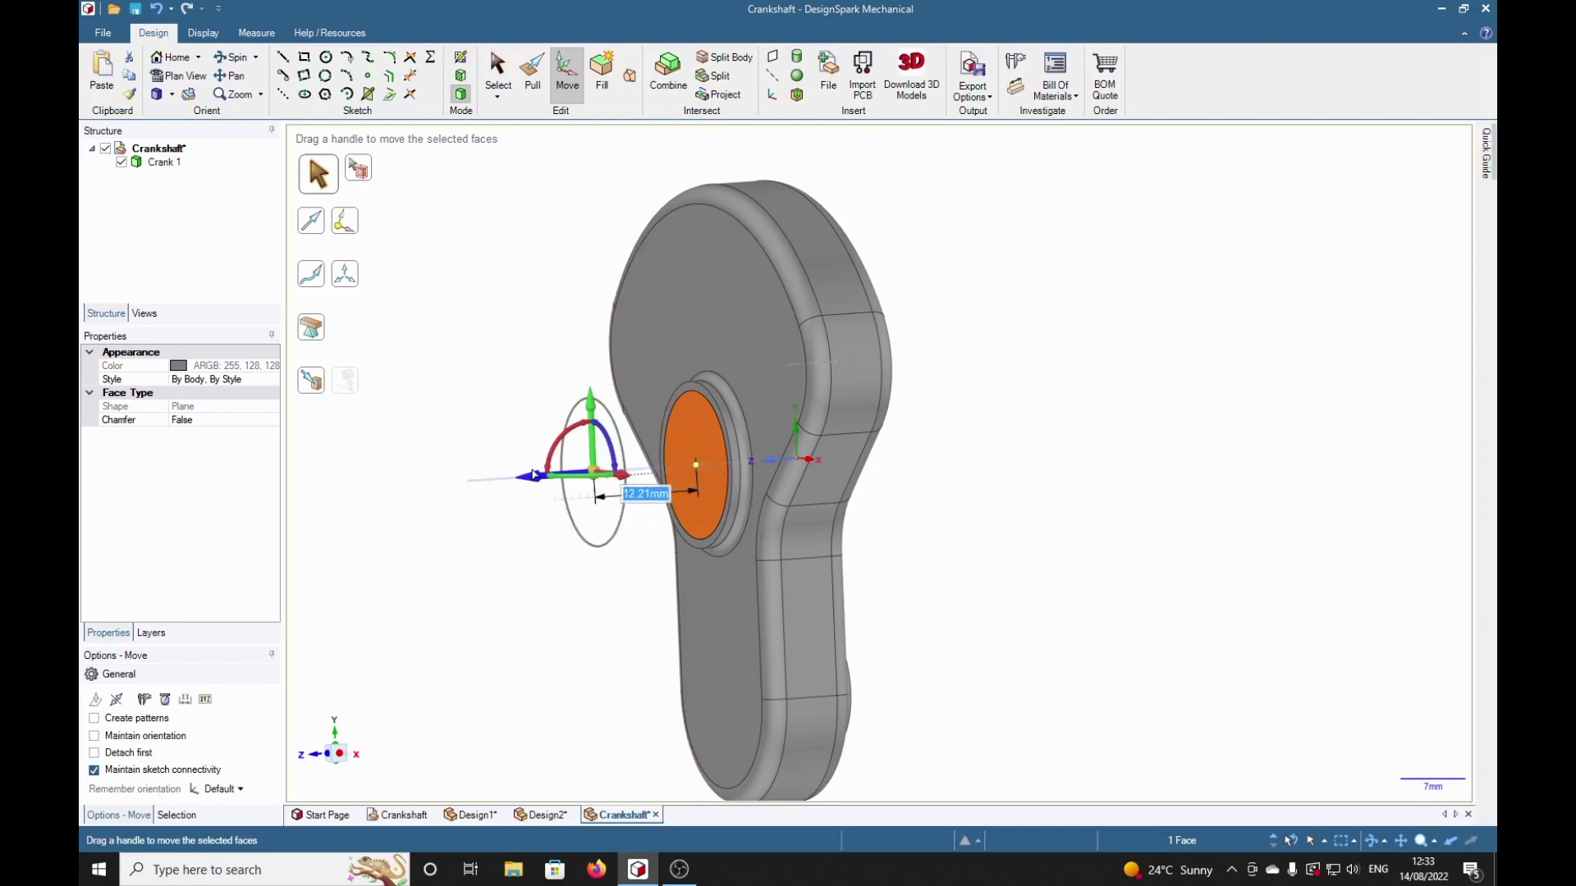
left_click_drag(534, 476, 535, 477)
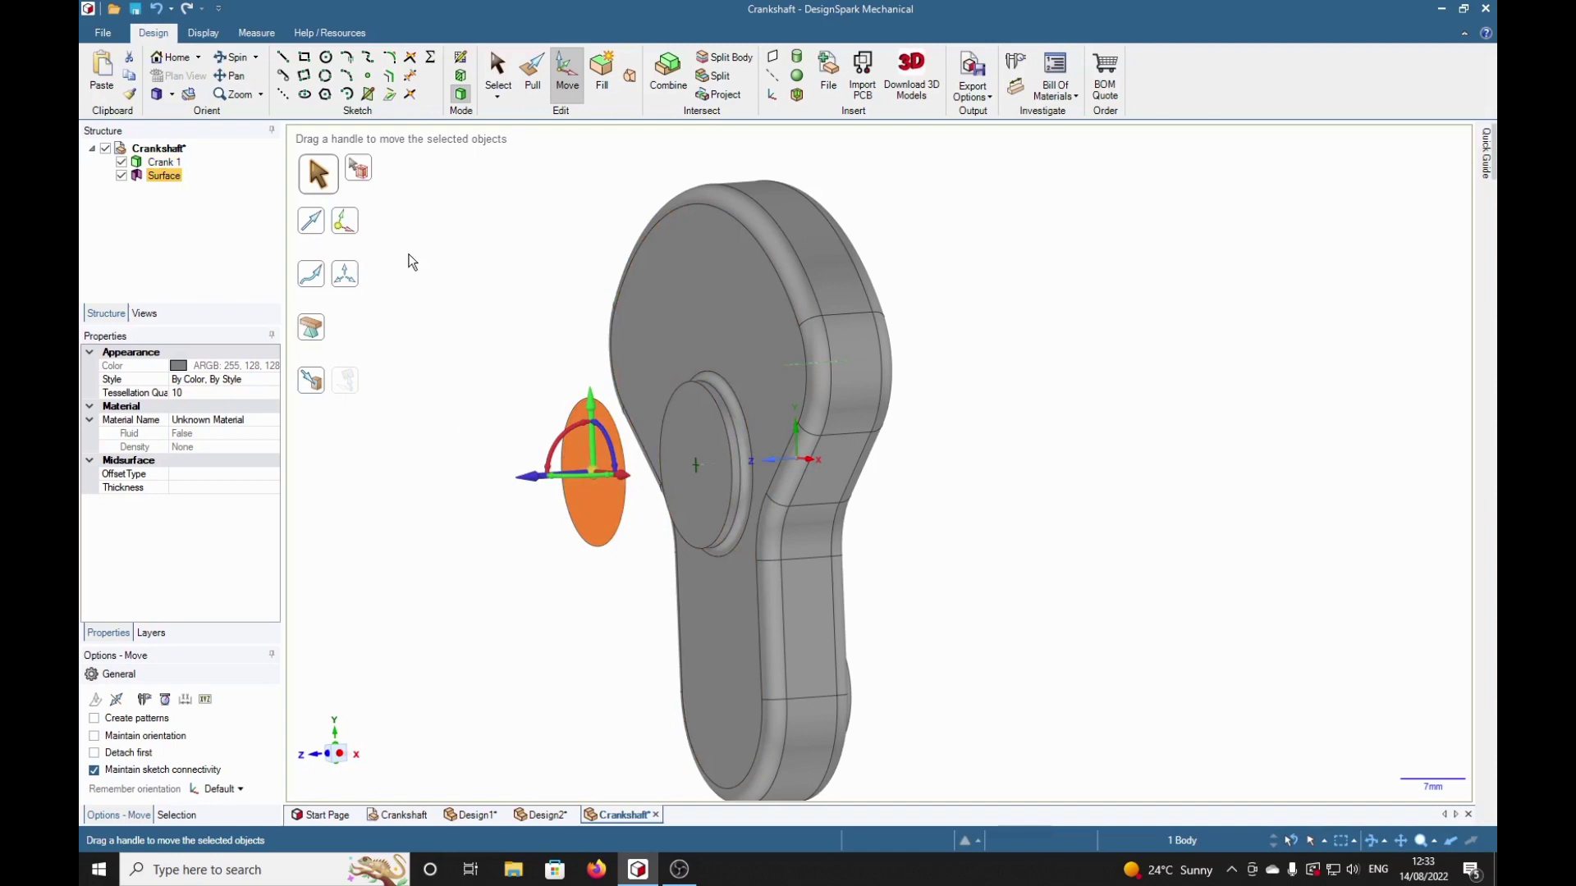
Pull the copied circular surface away from the crank into a 16 mm long cylinder
left_click(525, 86)
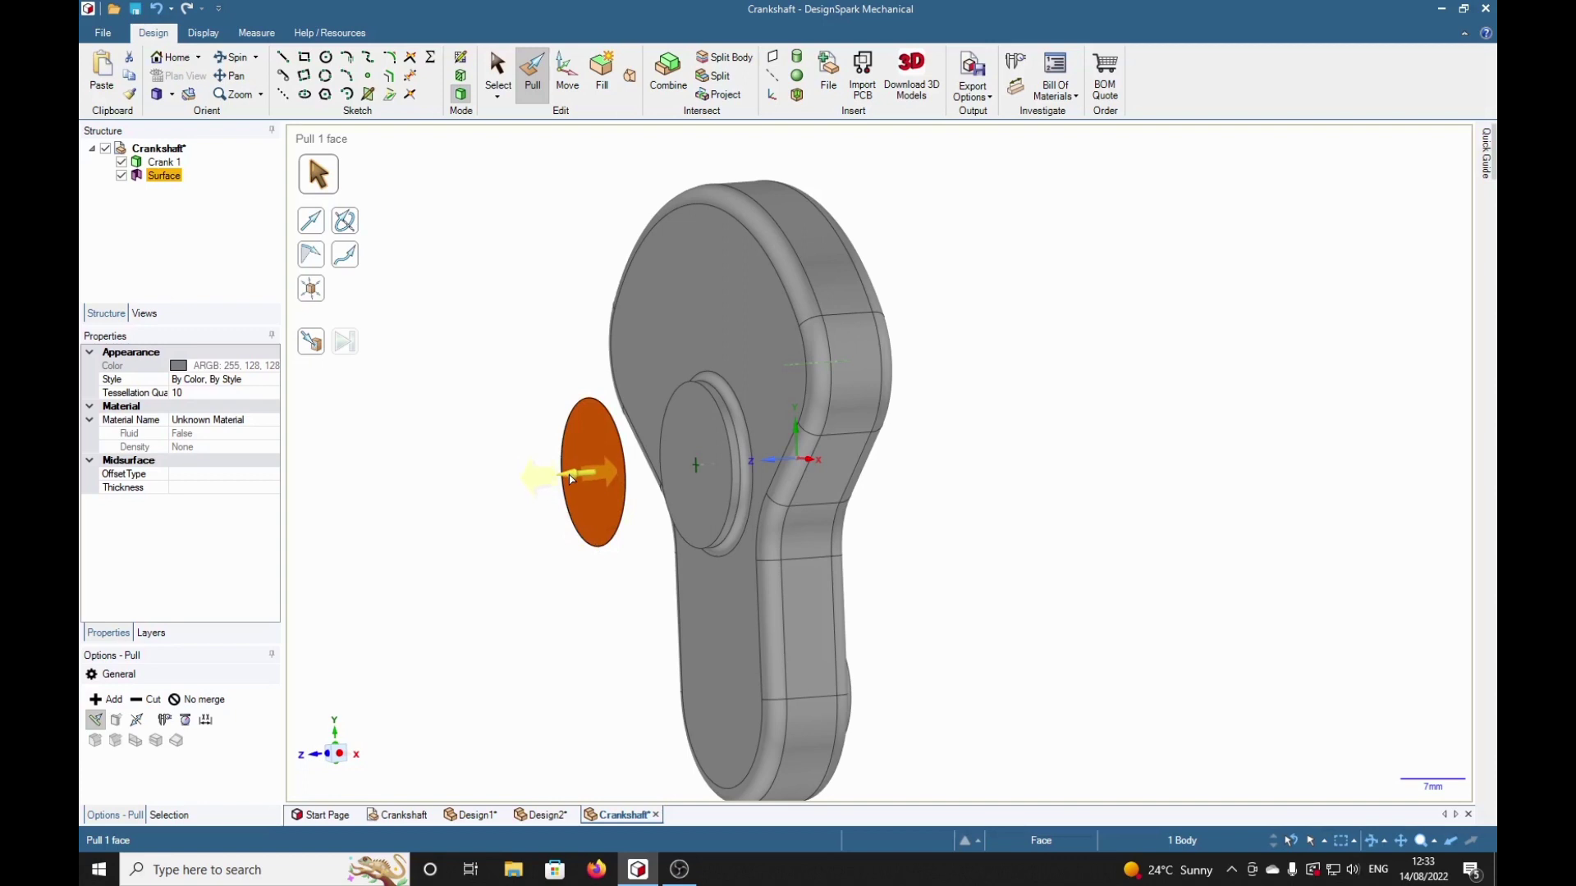
left_click_drag(573, 480, 526, 483)
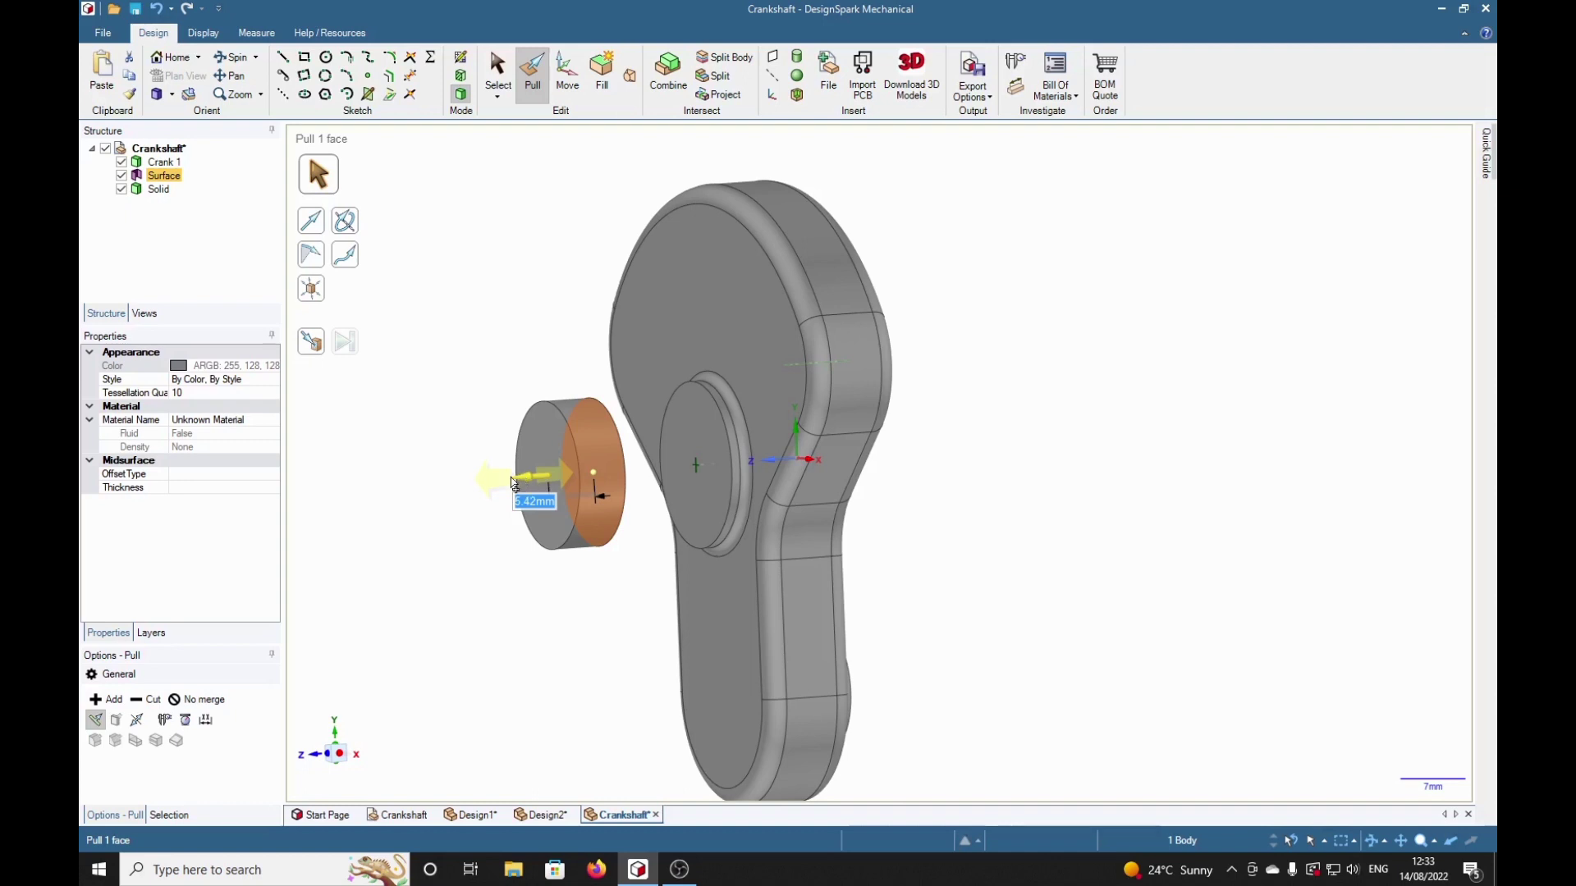
left_click_drag(526, 482, 440, 488)
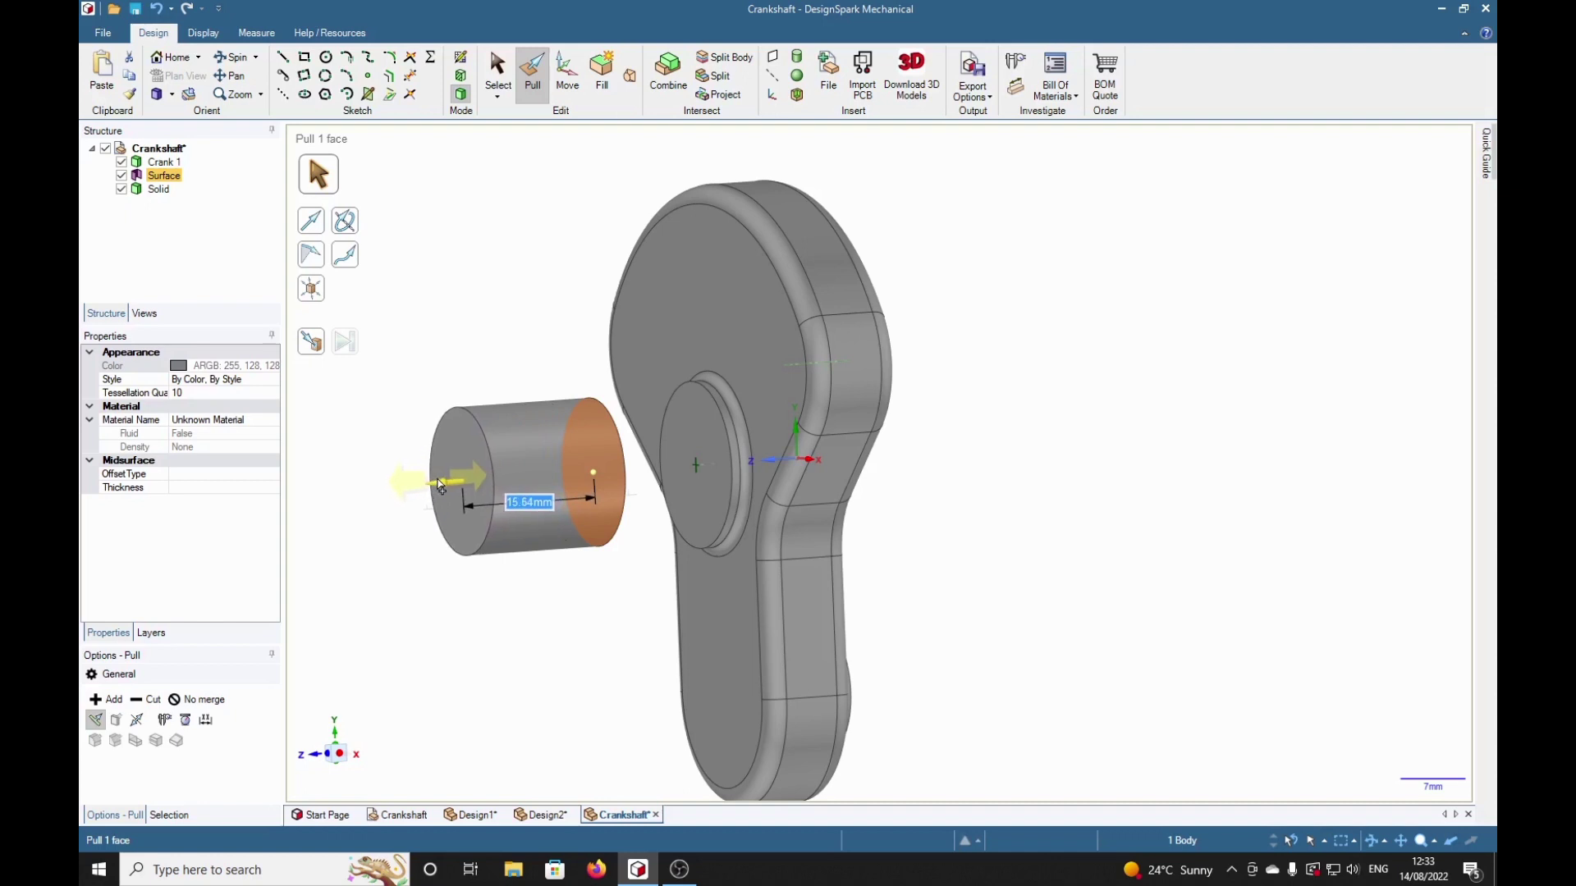
type("16")
key("Return")
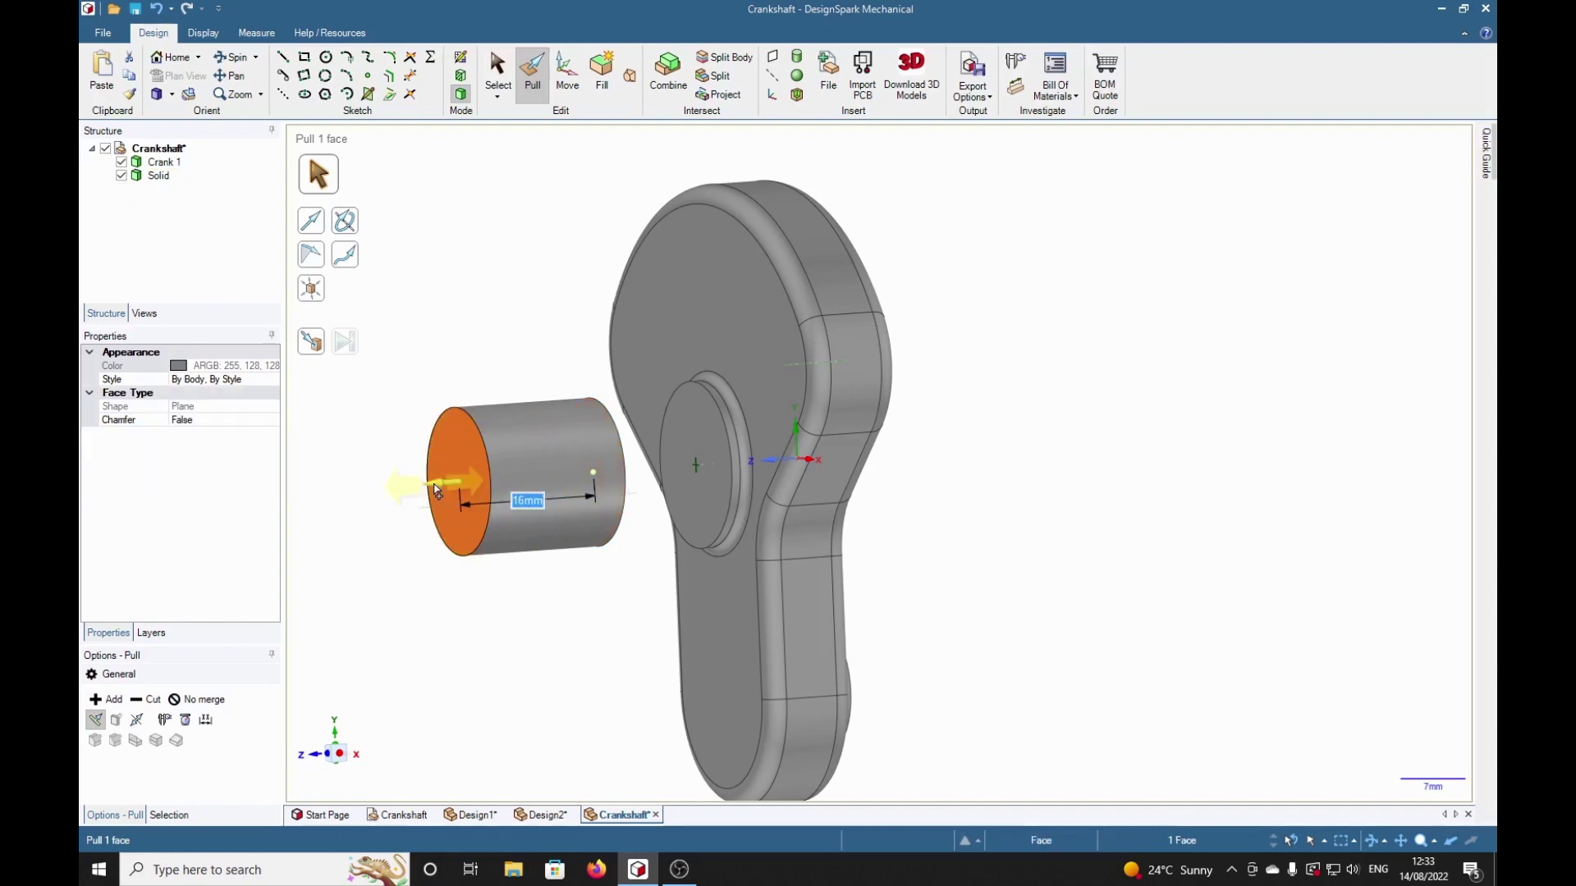
left_click(483, 686)
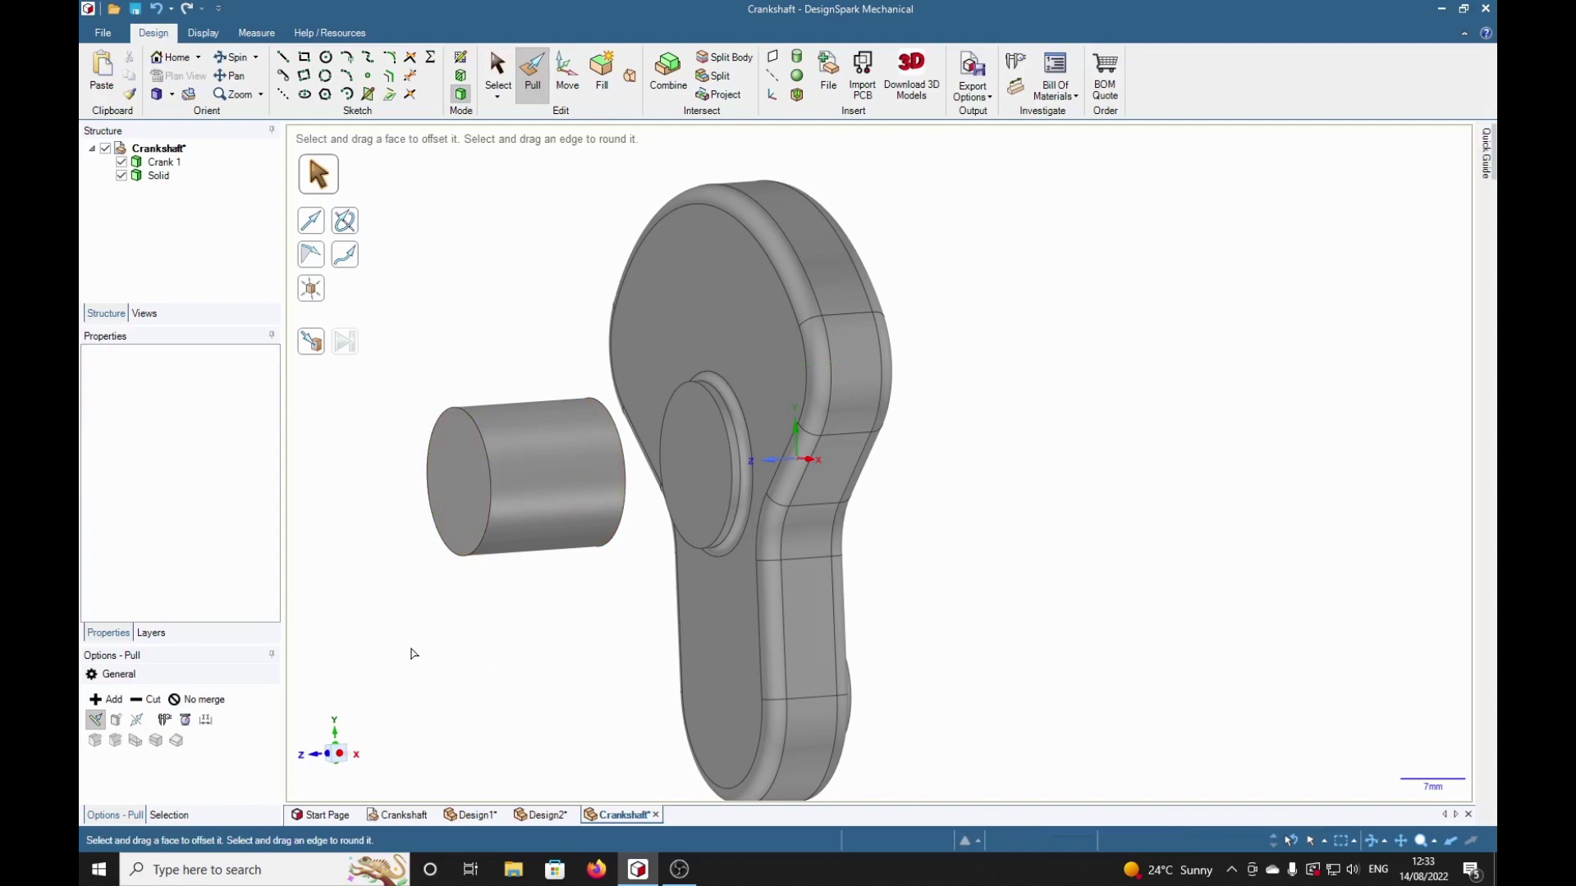
Rename the new cylindrical solid in the structure tree as Main shaft
left_click(161, 177)
right_click(165, 176)
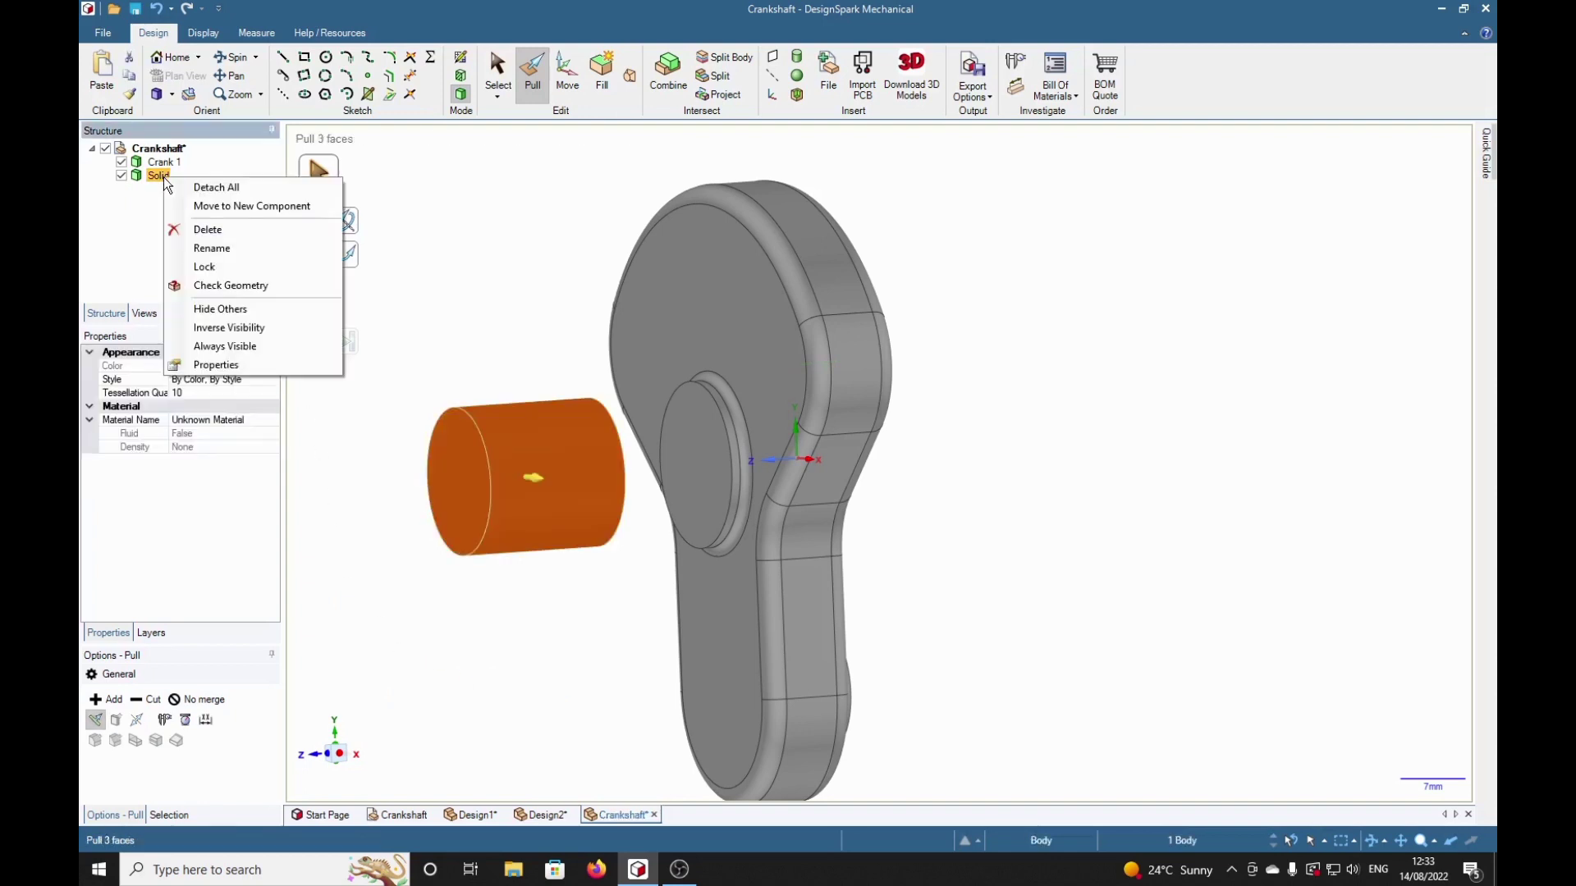
left_click(213, 250)
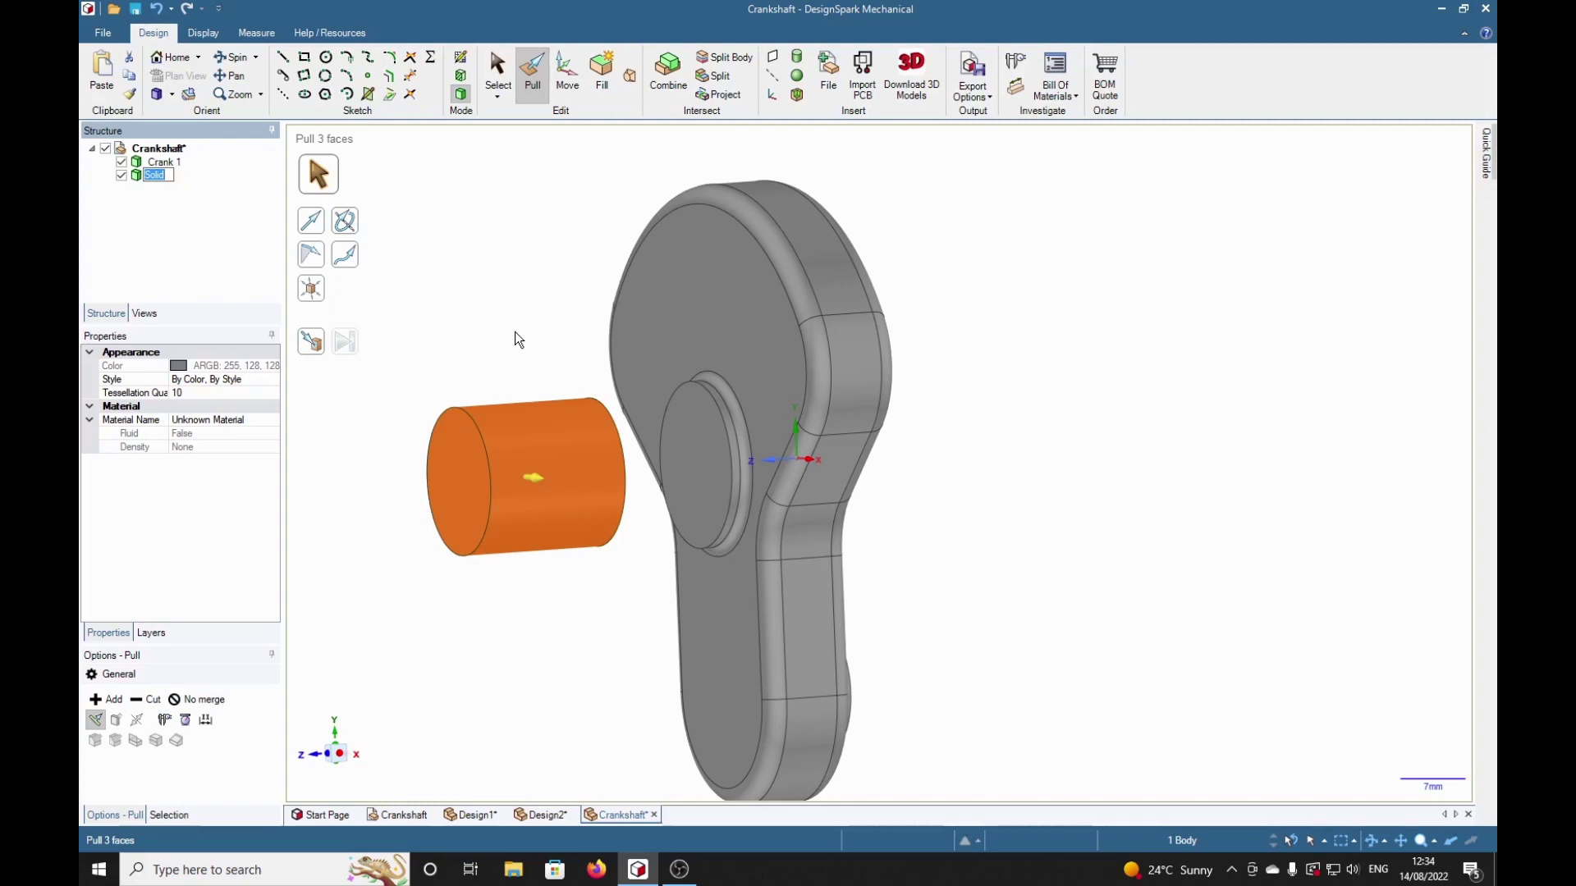
type("Main shaft")
key("Return")
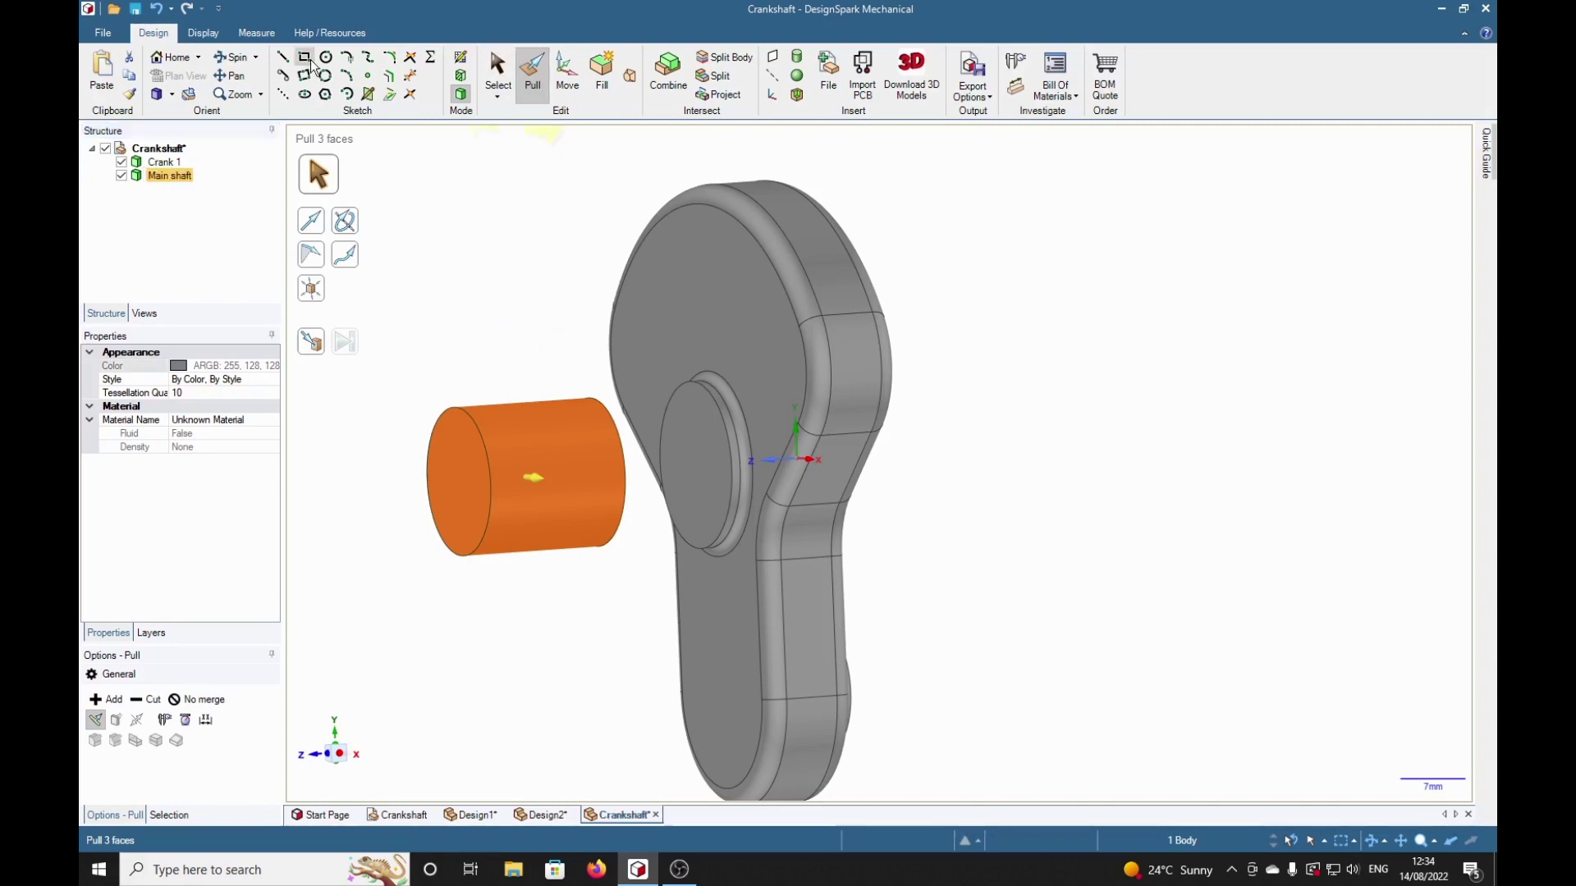
Set the colour of the Main shaft body to the light grey basic colour
left_click(204, 35)
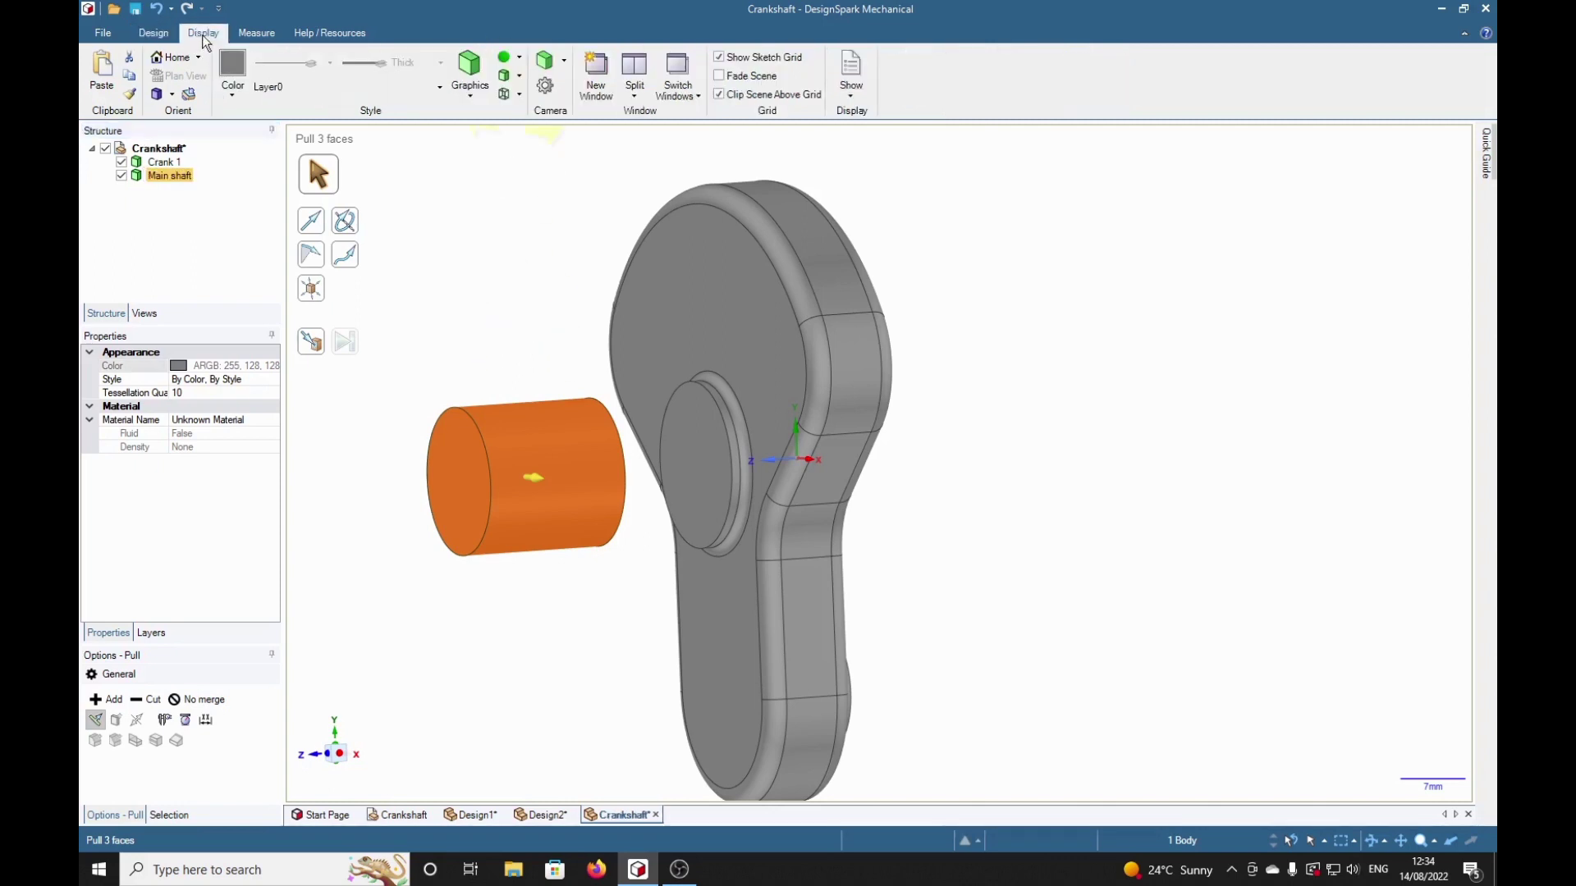
left_click(232, 72)
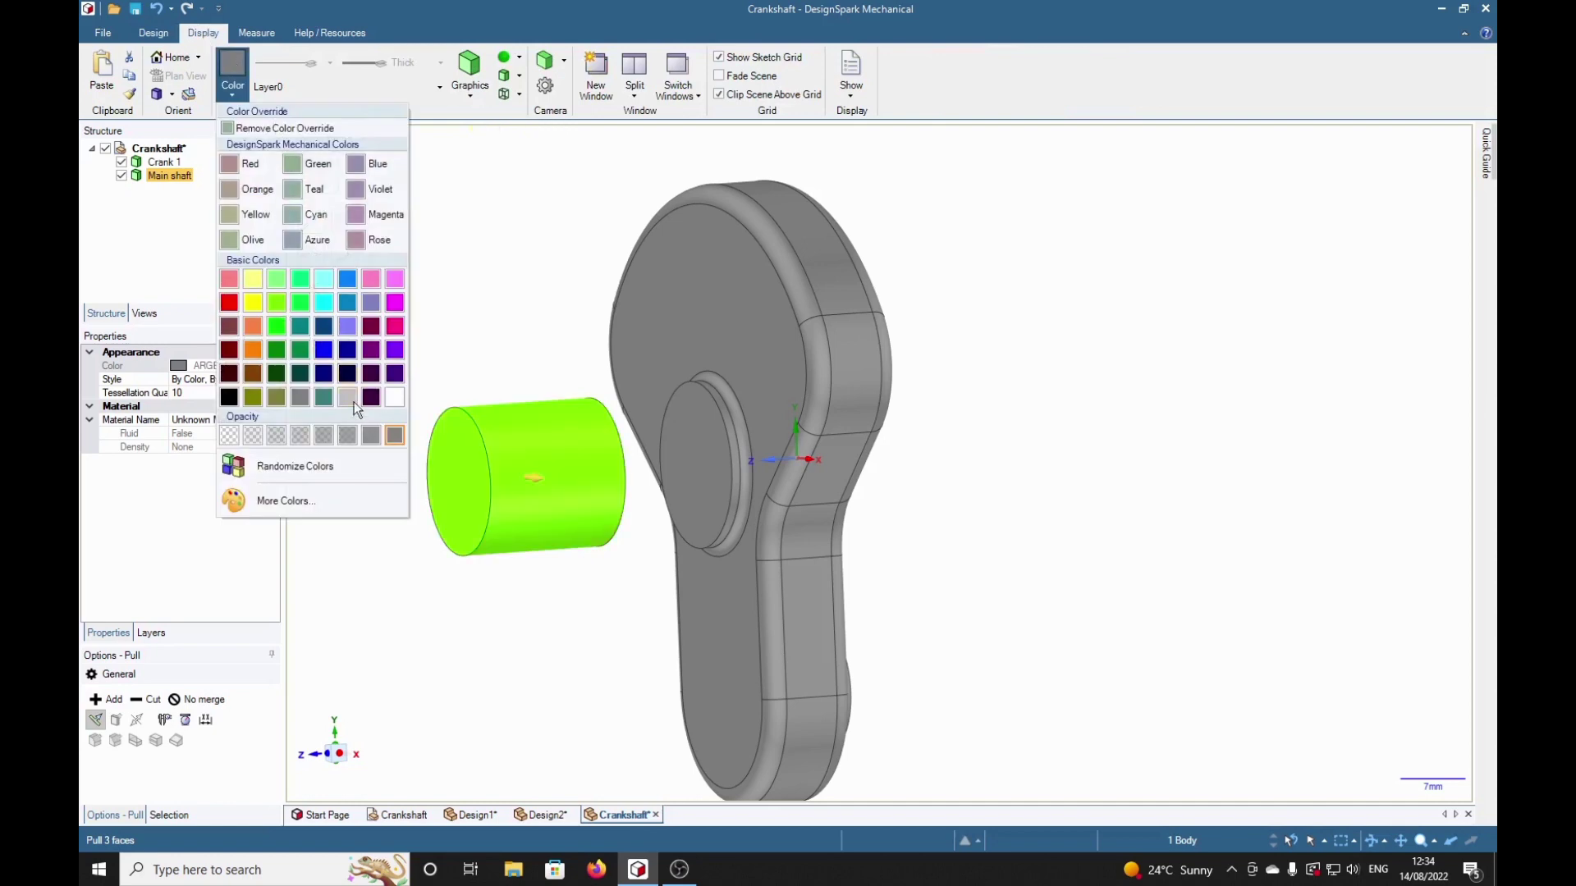
left_click(348, 398)
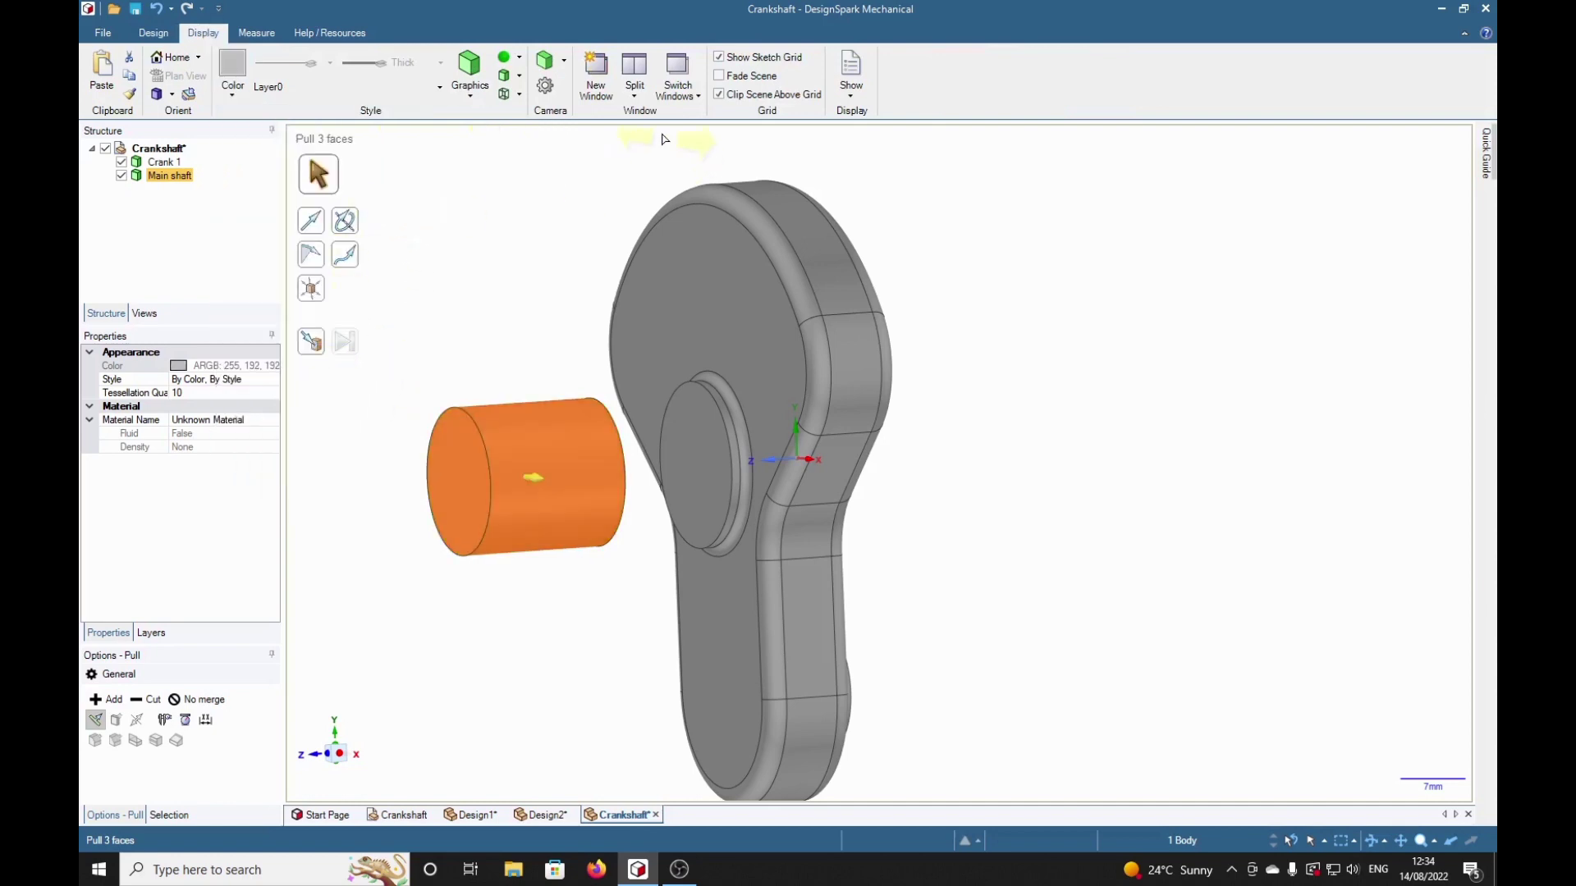
Give the Main shaft body a metallic style with a High Gloss finish
left_click(518, 58)
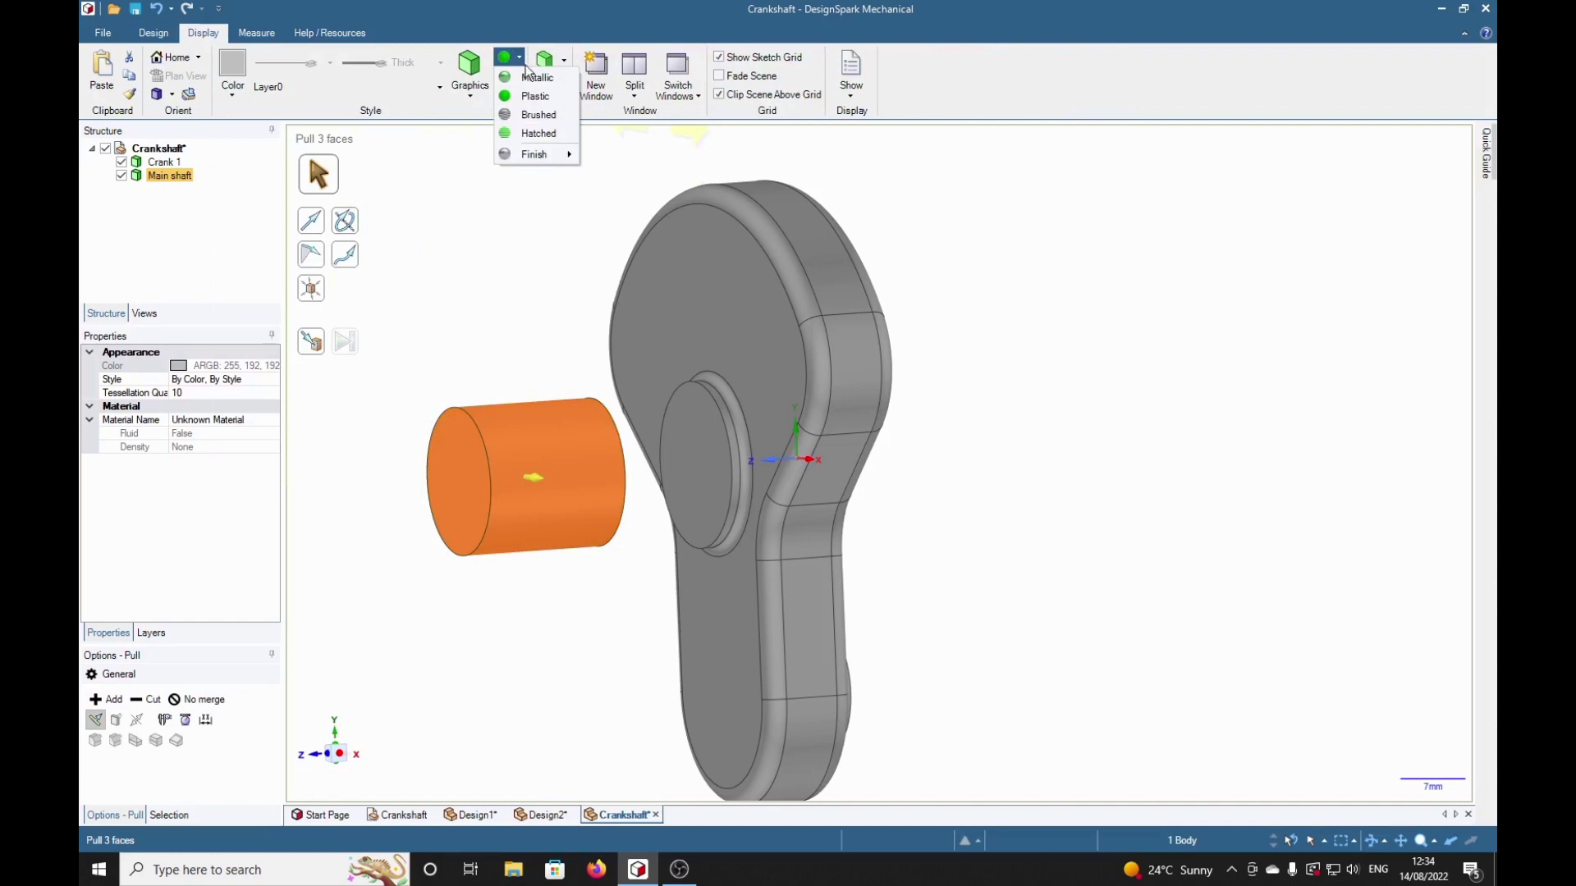
left_click(534, 76)
left_click(518, 57)
mouse_move(534, 155)
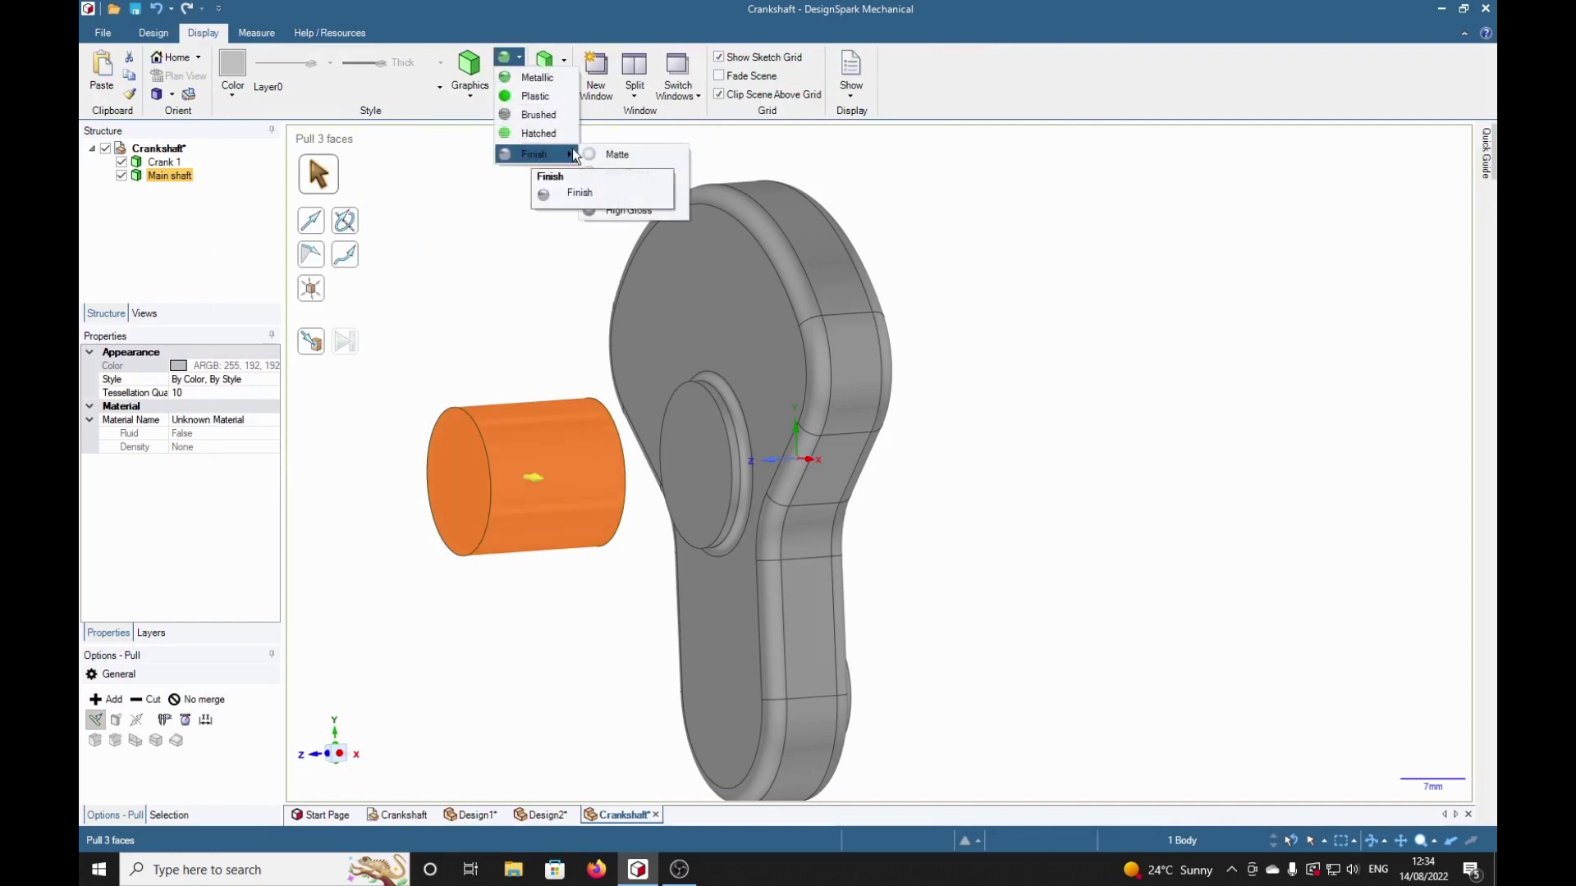
left_click(617, 211)
left_click(472, 251)
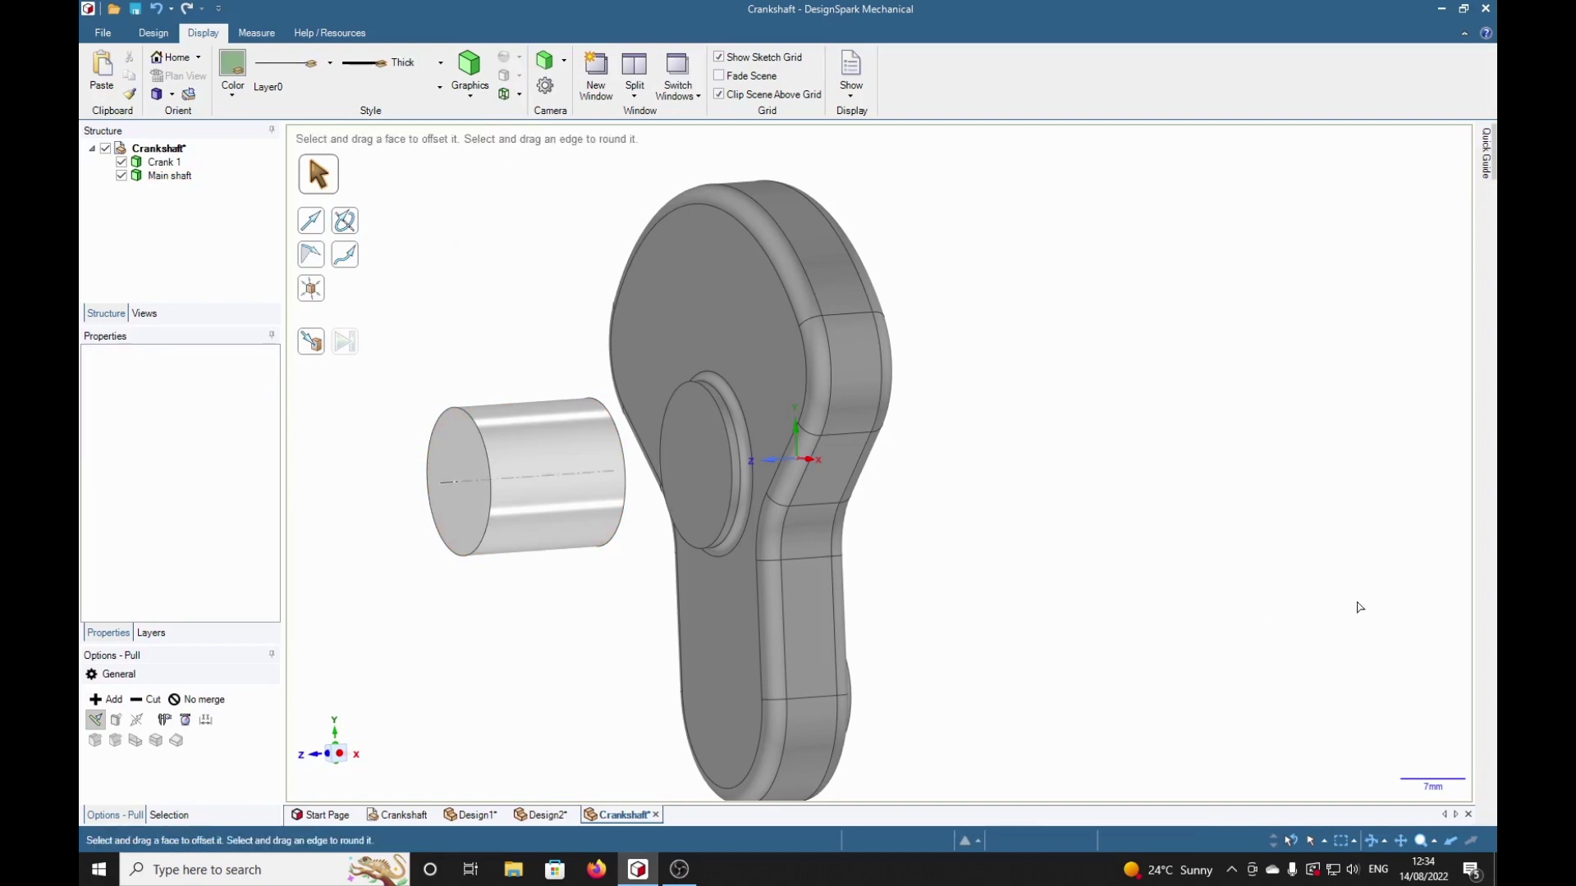
Move the Main shaft by the centre of its inner end face up to the face of the central boss on Crank 1
middle_click_drag(1190, 528, 1052, 533)
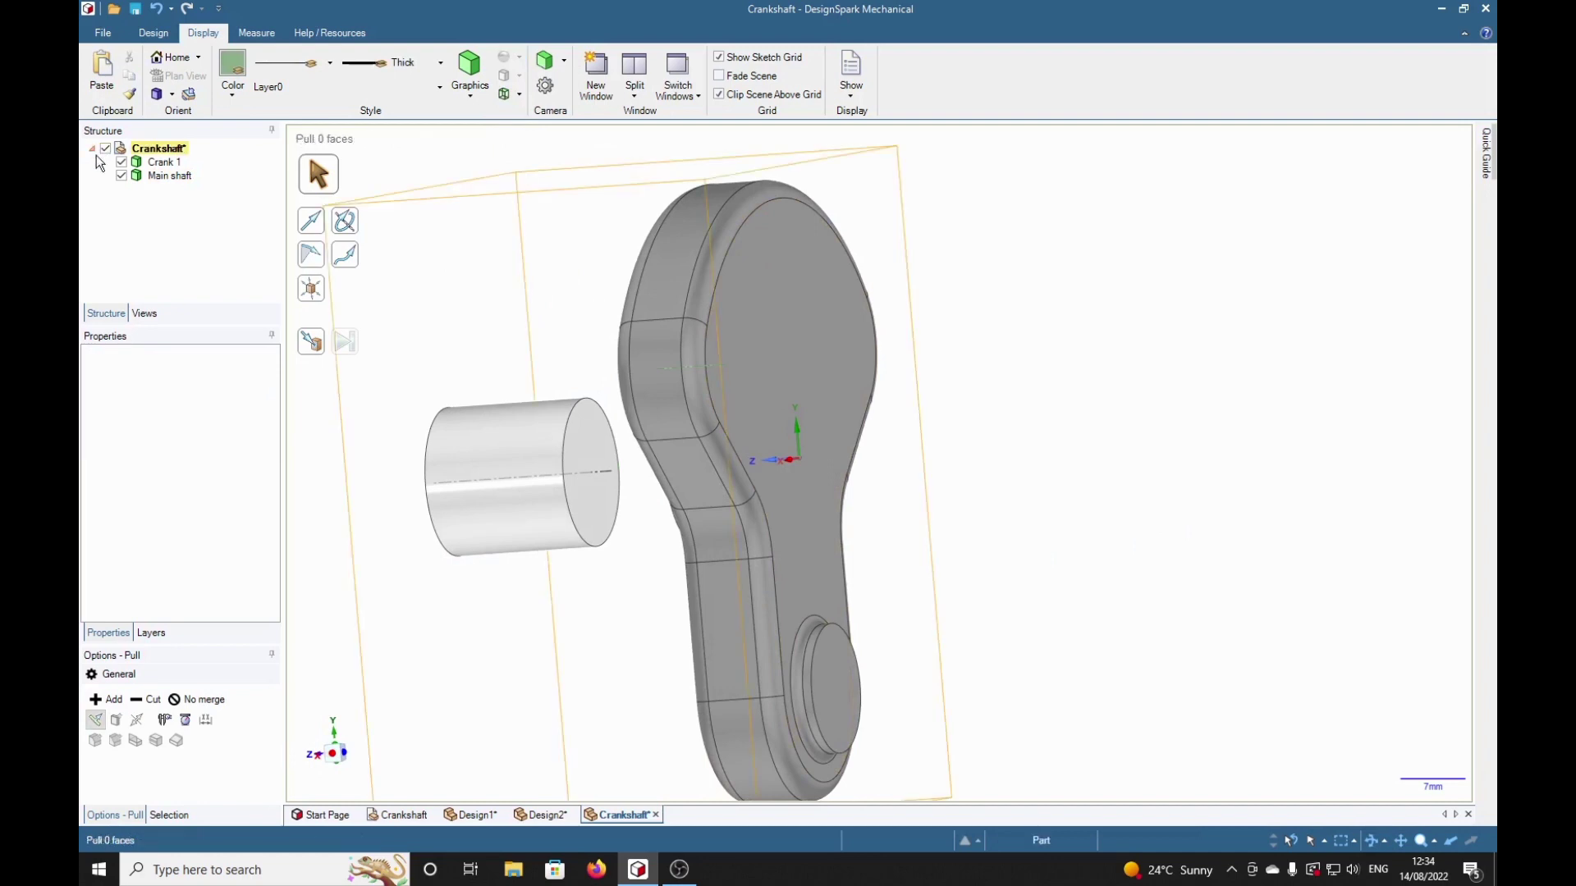
left_click(156, 175)
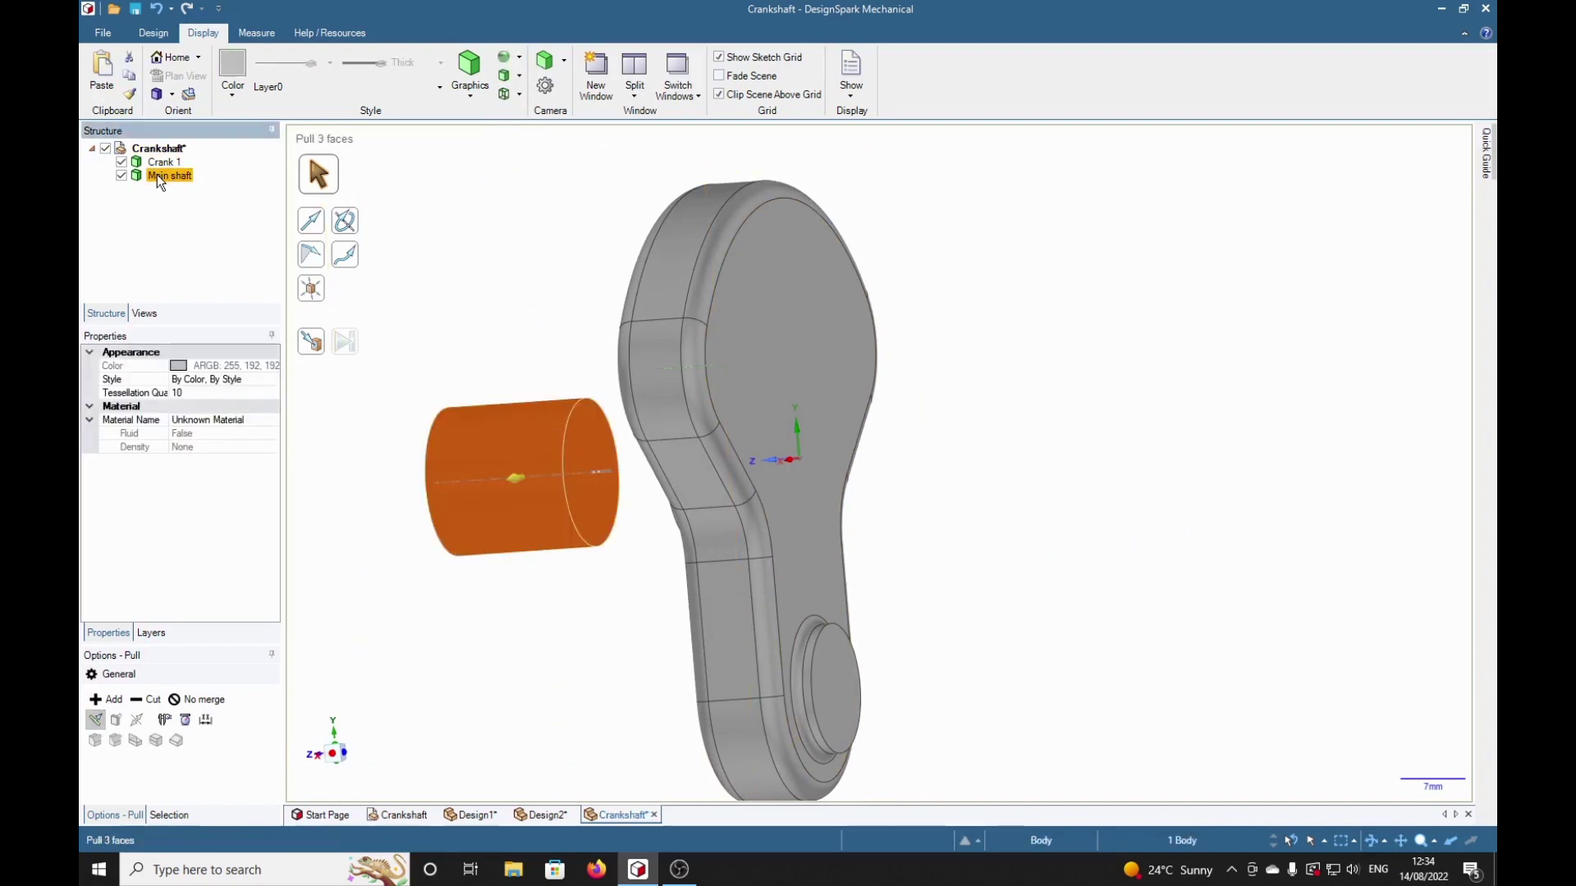
left_click(154, 33)
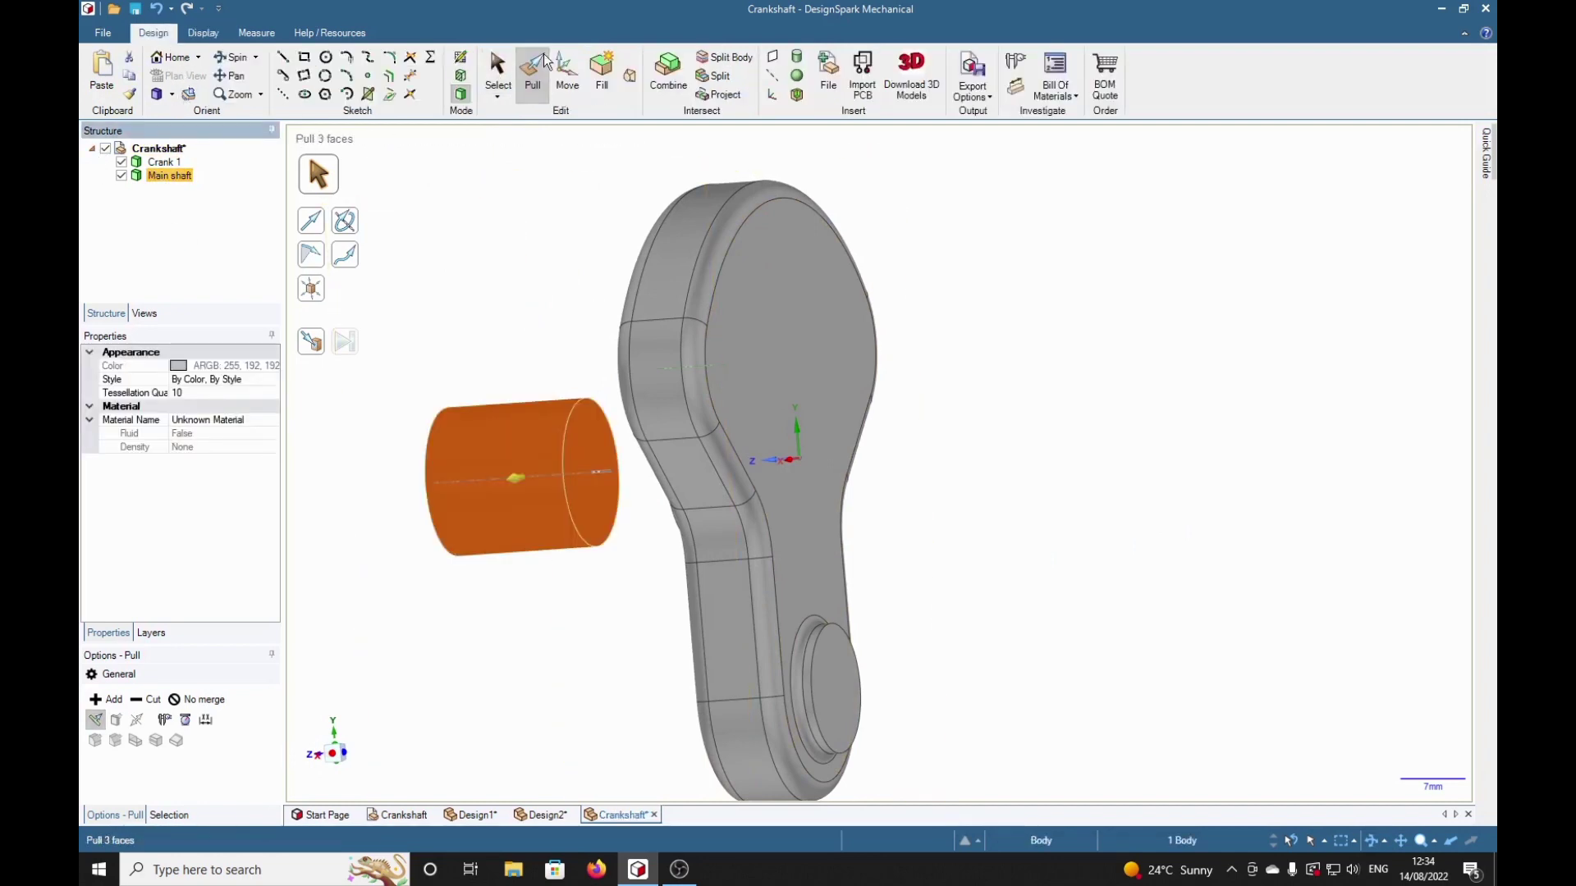
left_click(583, 76)
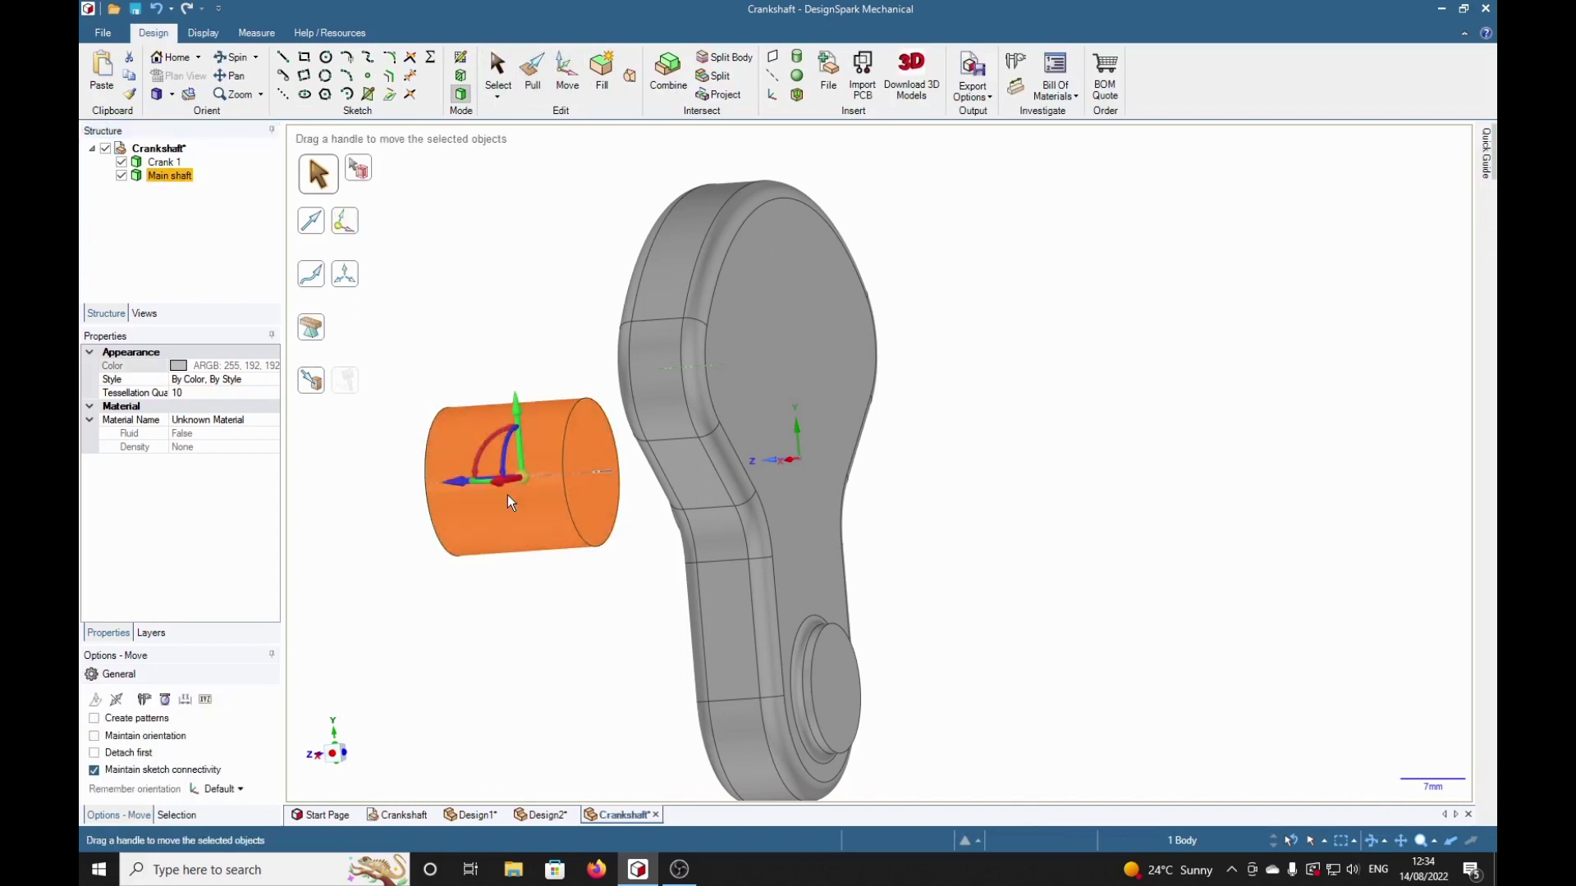
left_click_drag(523, 483, 588, 473)
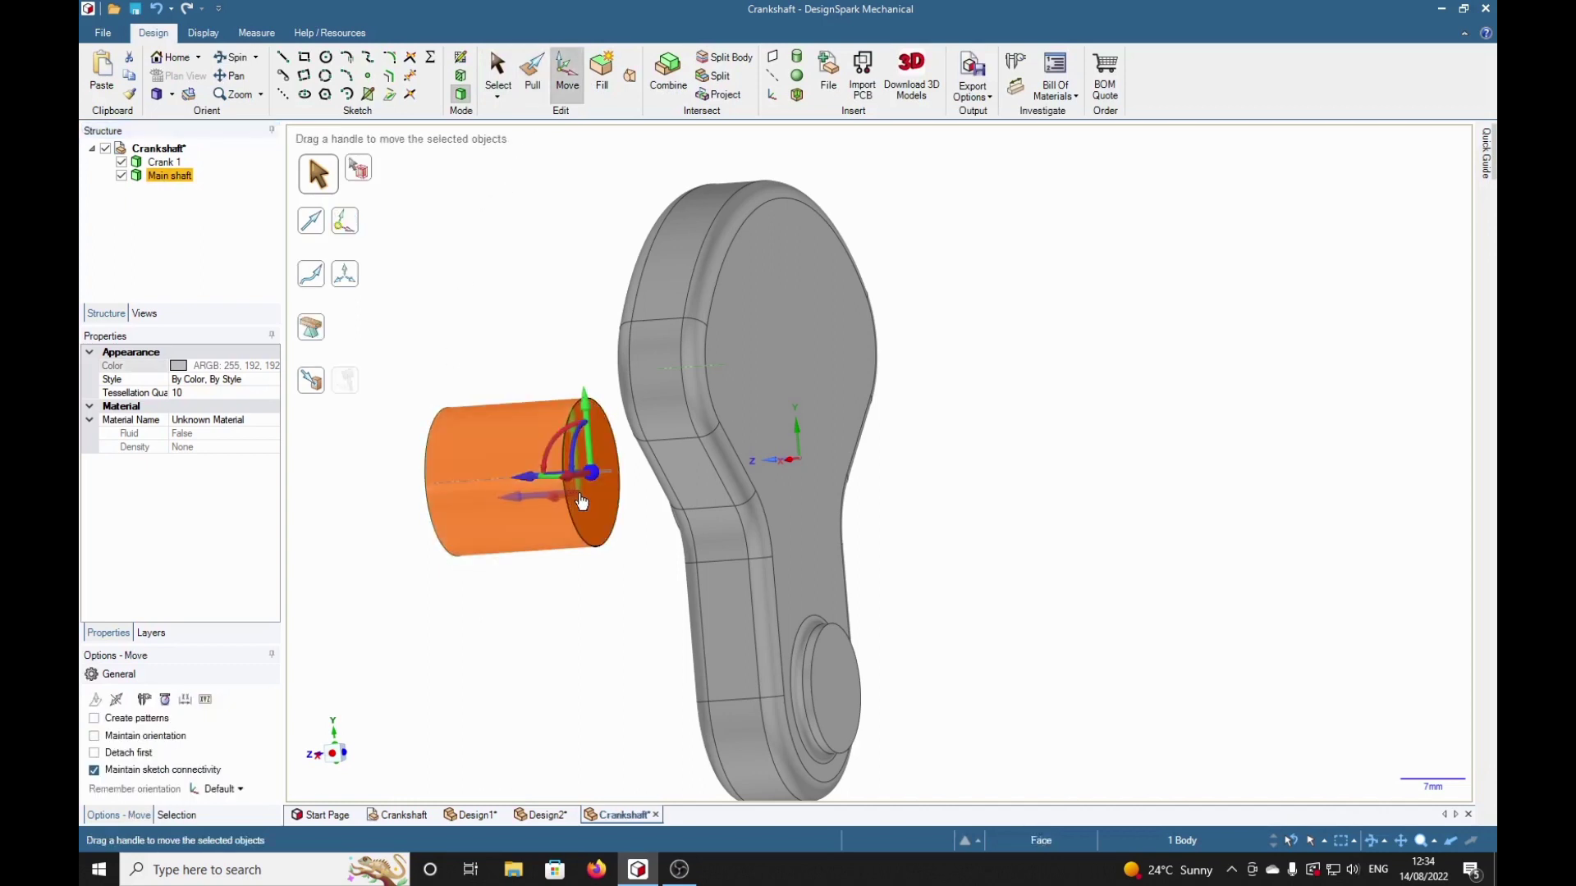
left_click(307, 388)
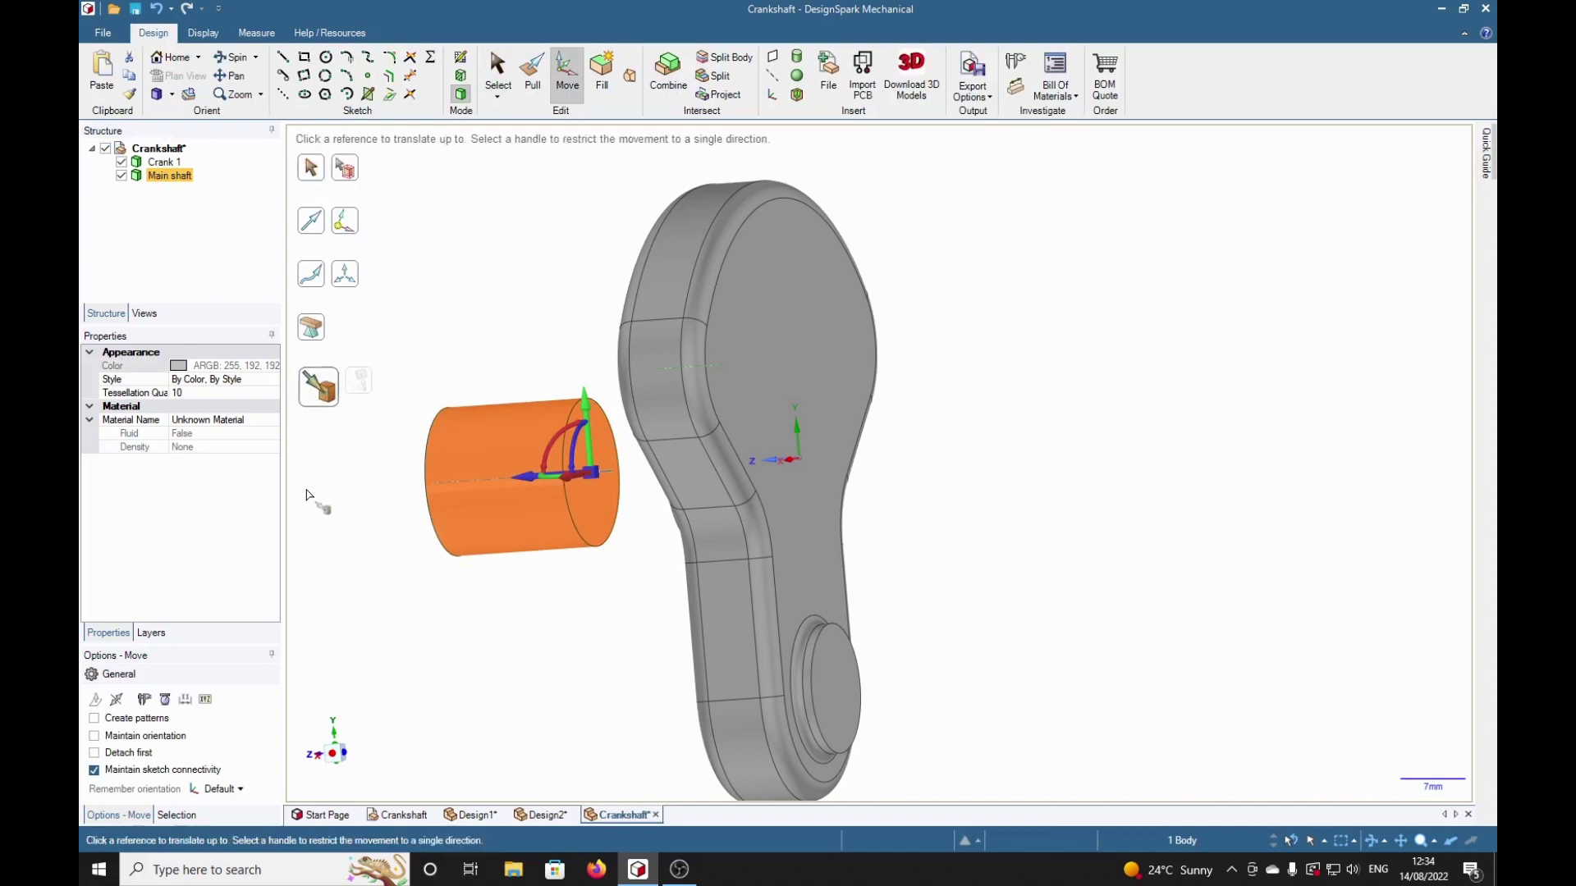
middle_click_drag(398, 636, 500, 671)
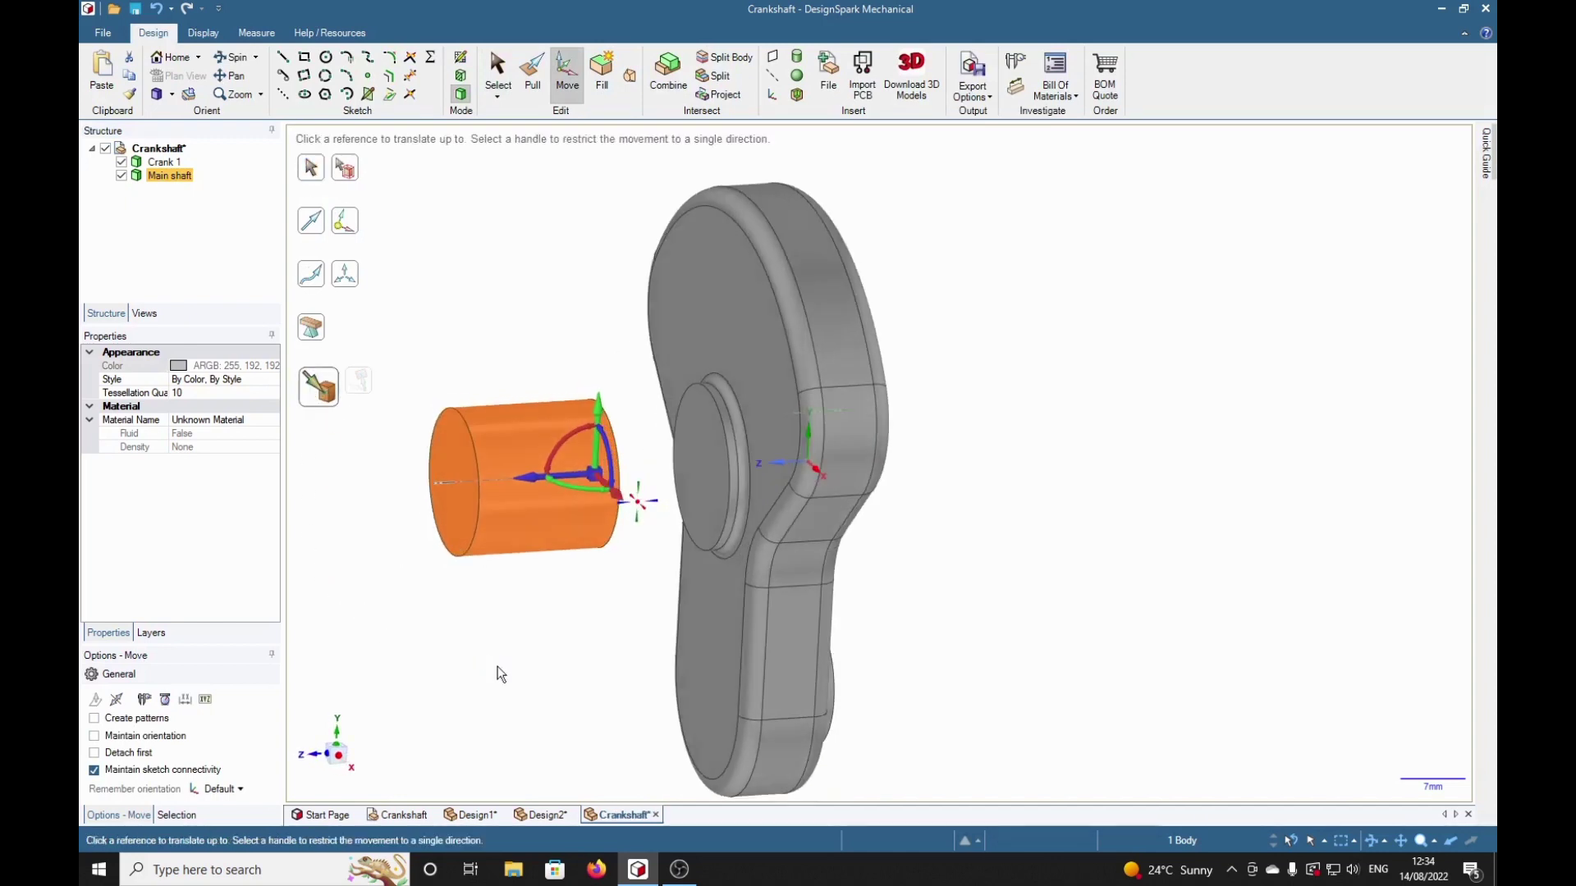
left_click(688, 494)
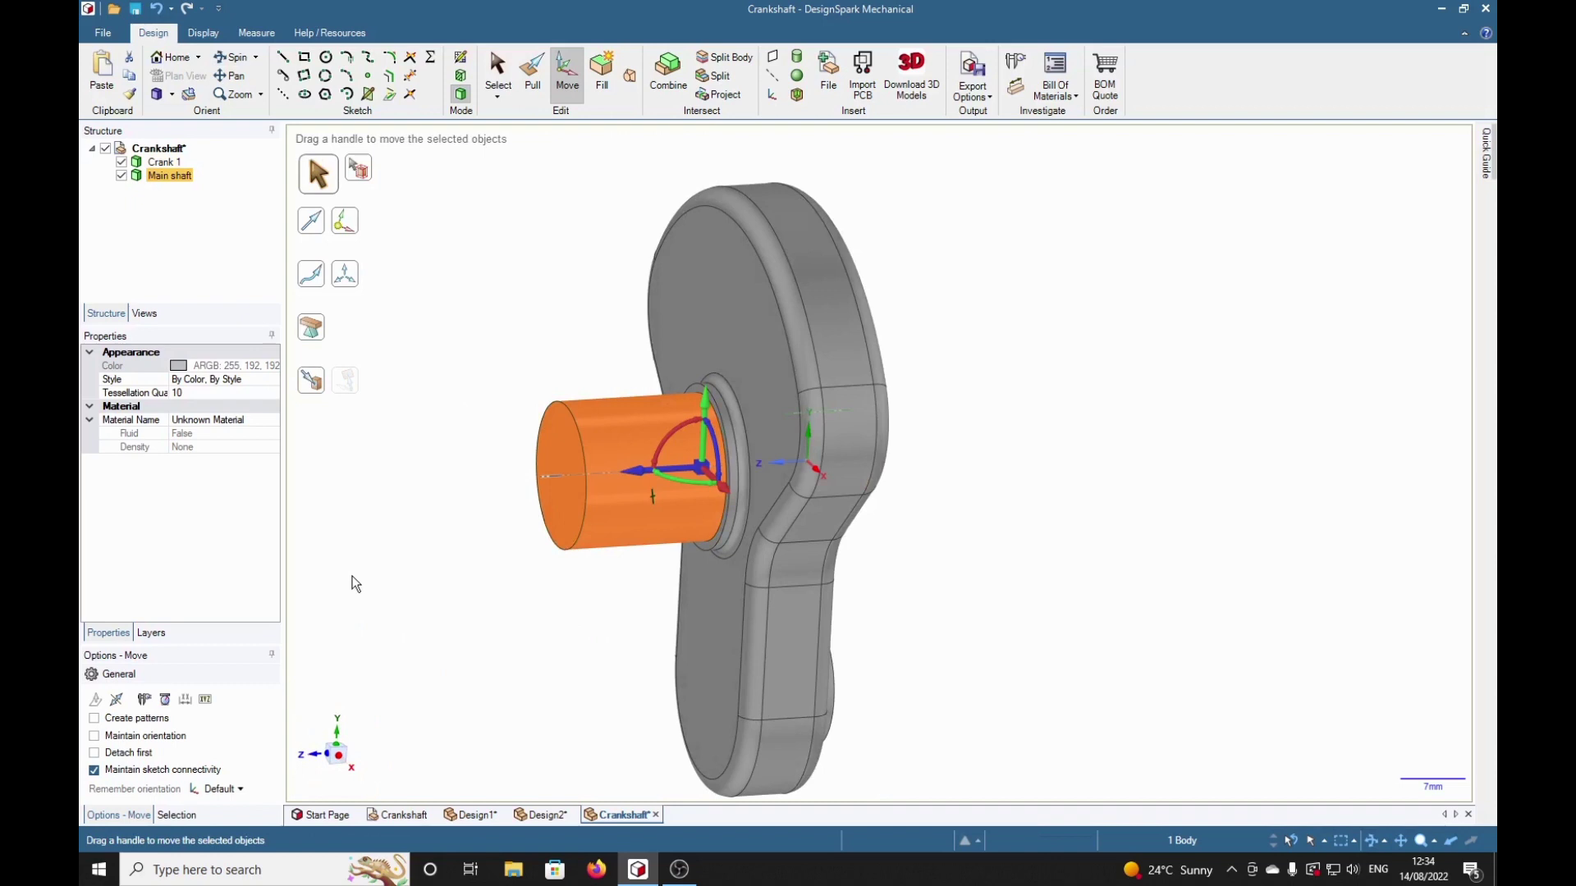
Sketch a 12 mm diameter circle centred on the flat face of the small boss at the narrow end of Crank 1
left_click(443, 605)
middle_click_drag(1125, 599, 1073, 552)
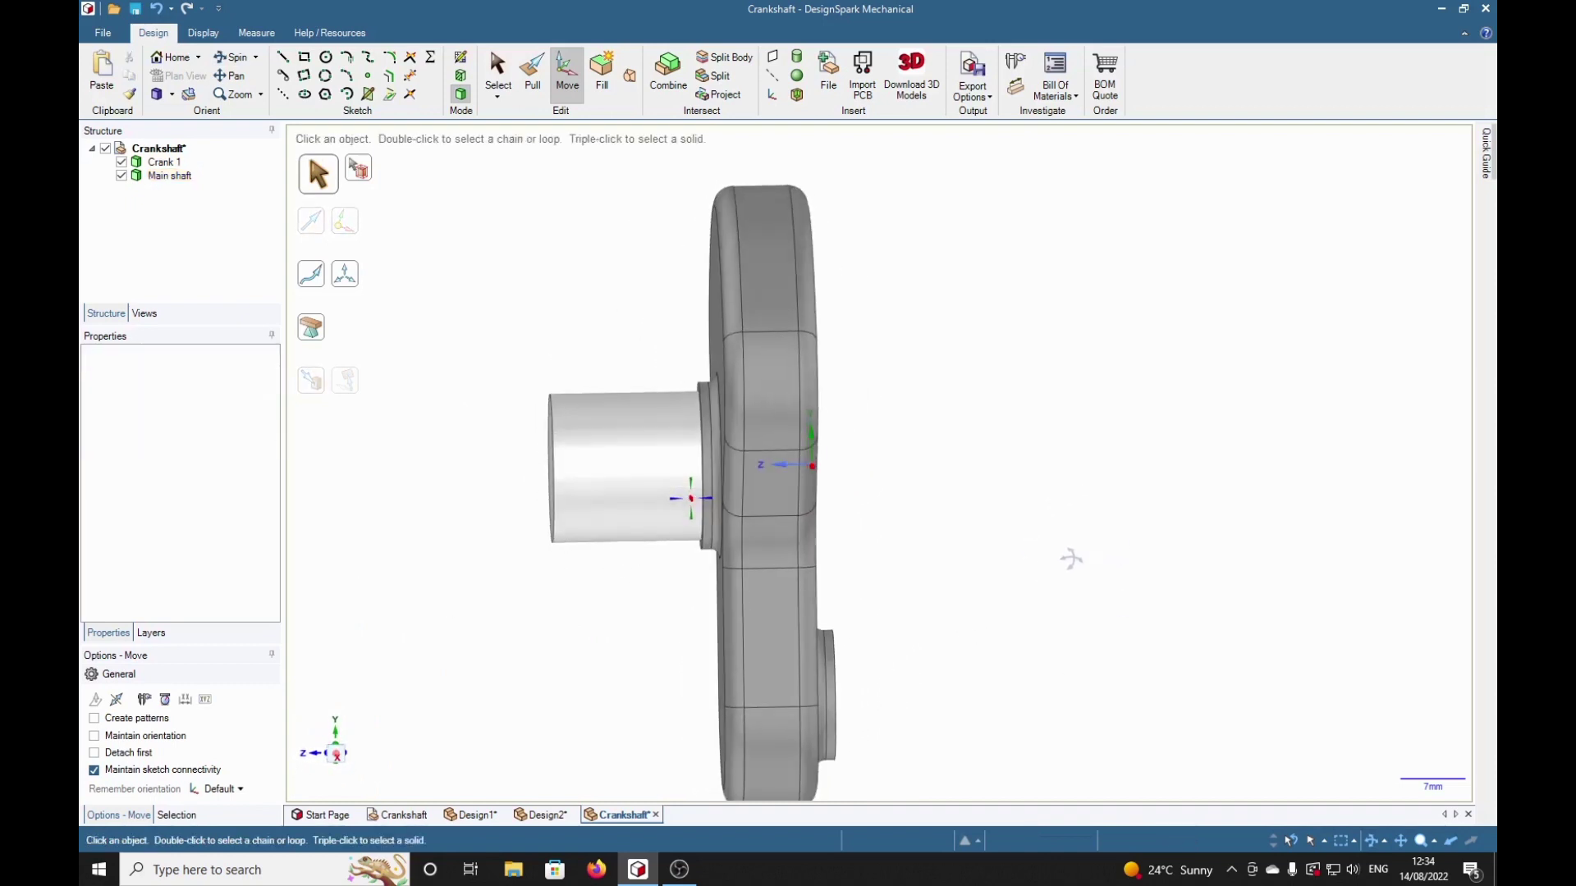
middle_click_drag(926, 559, 940, 503)
middle_click_drag(1220, 574, 1090, 580)
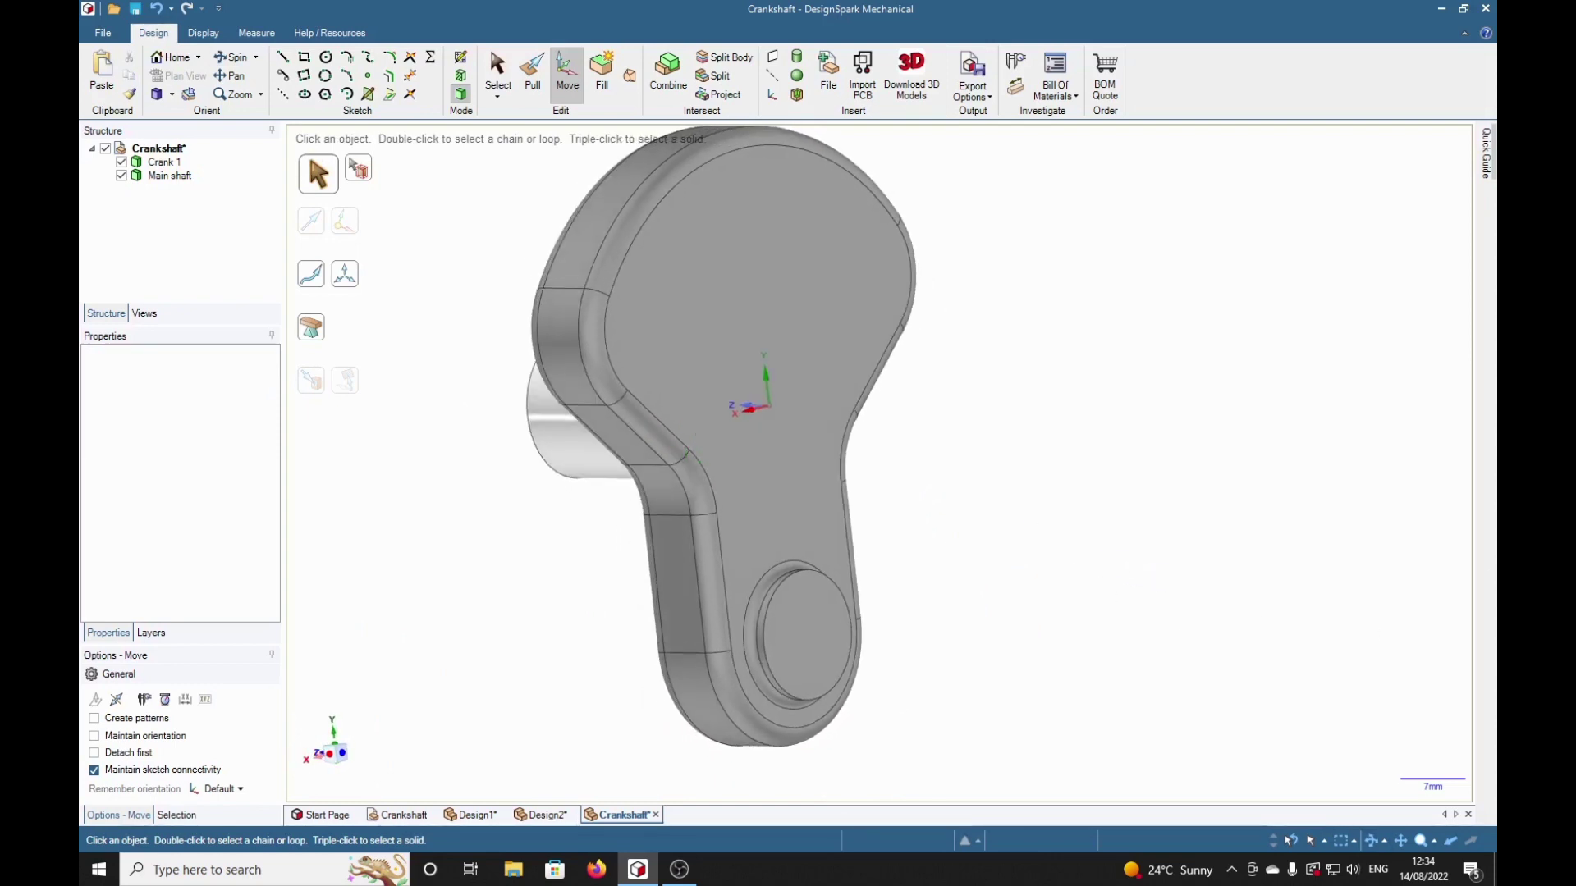
left_click(820, 637)
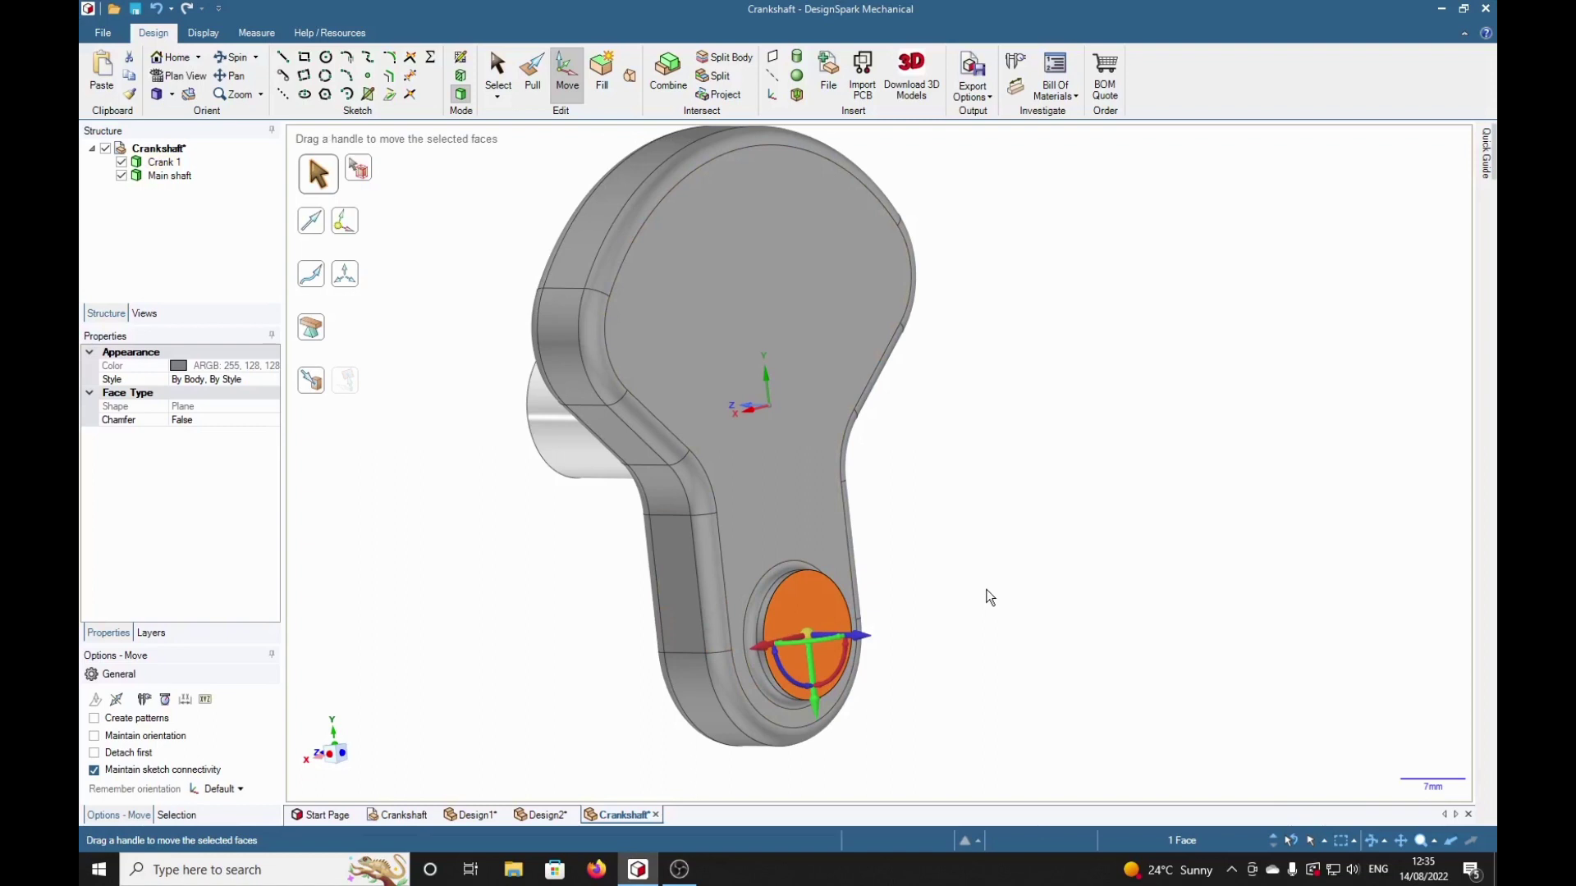
key("v")
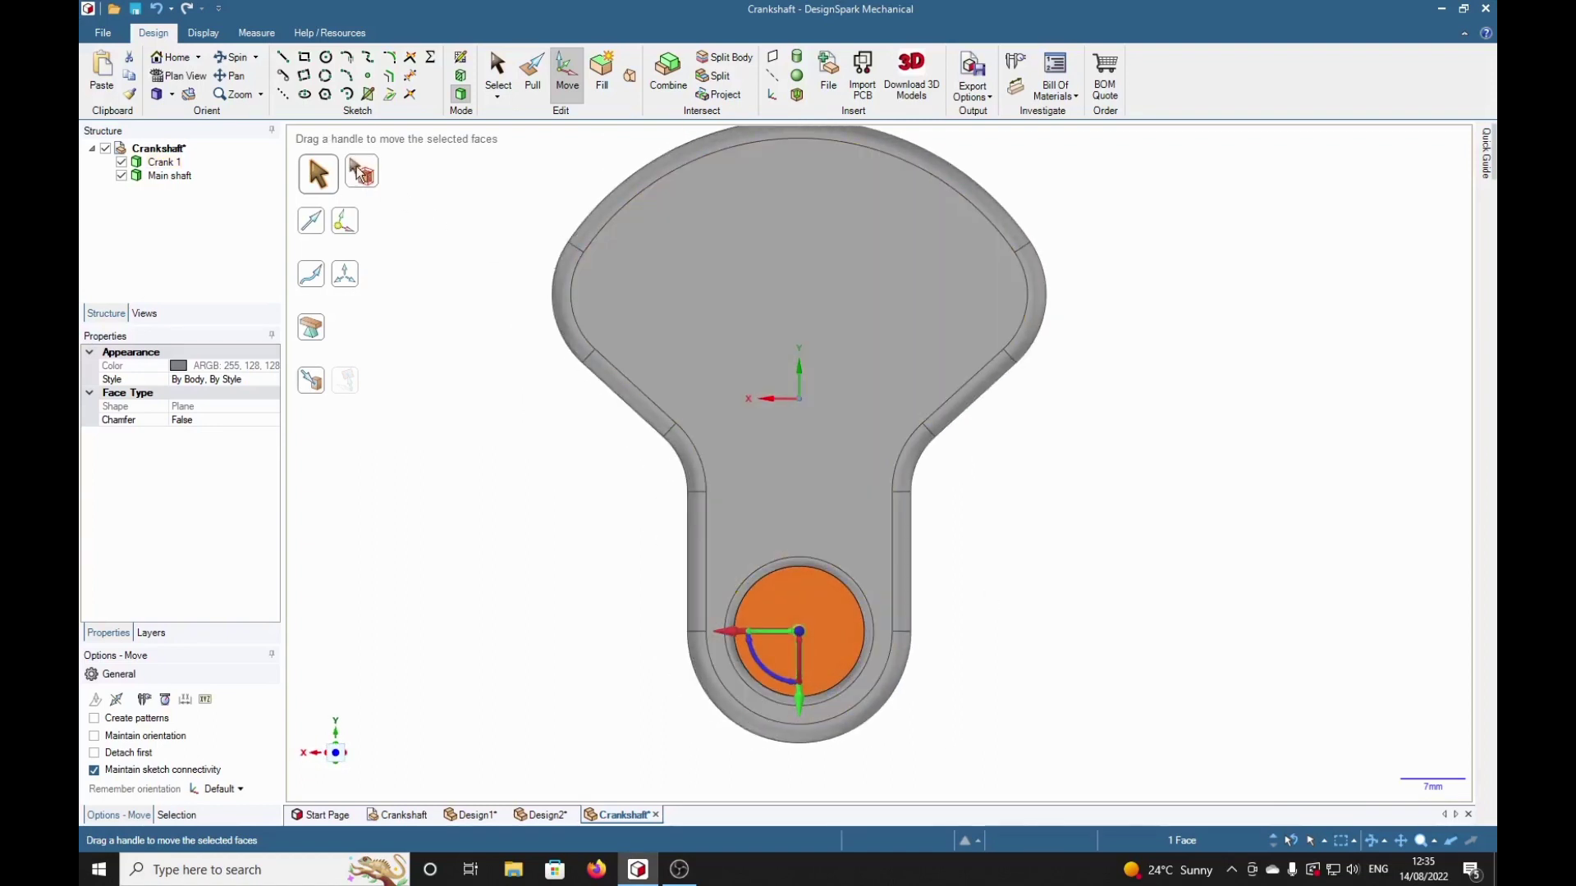
left_click(327, 59)
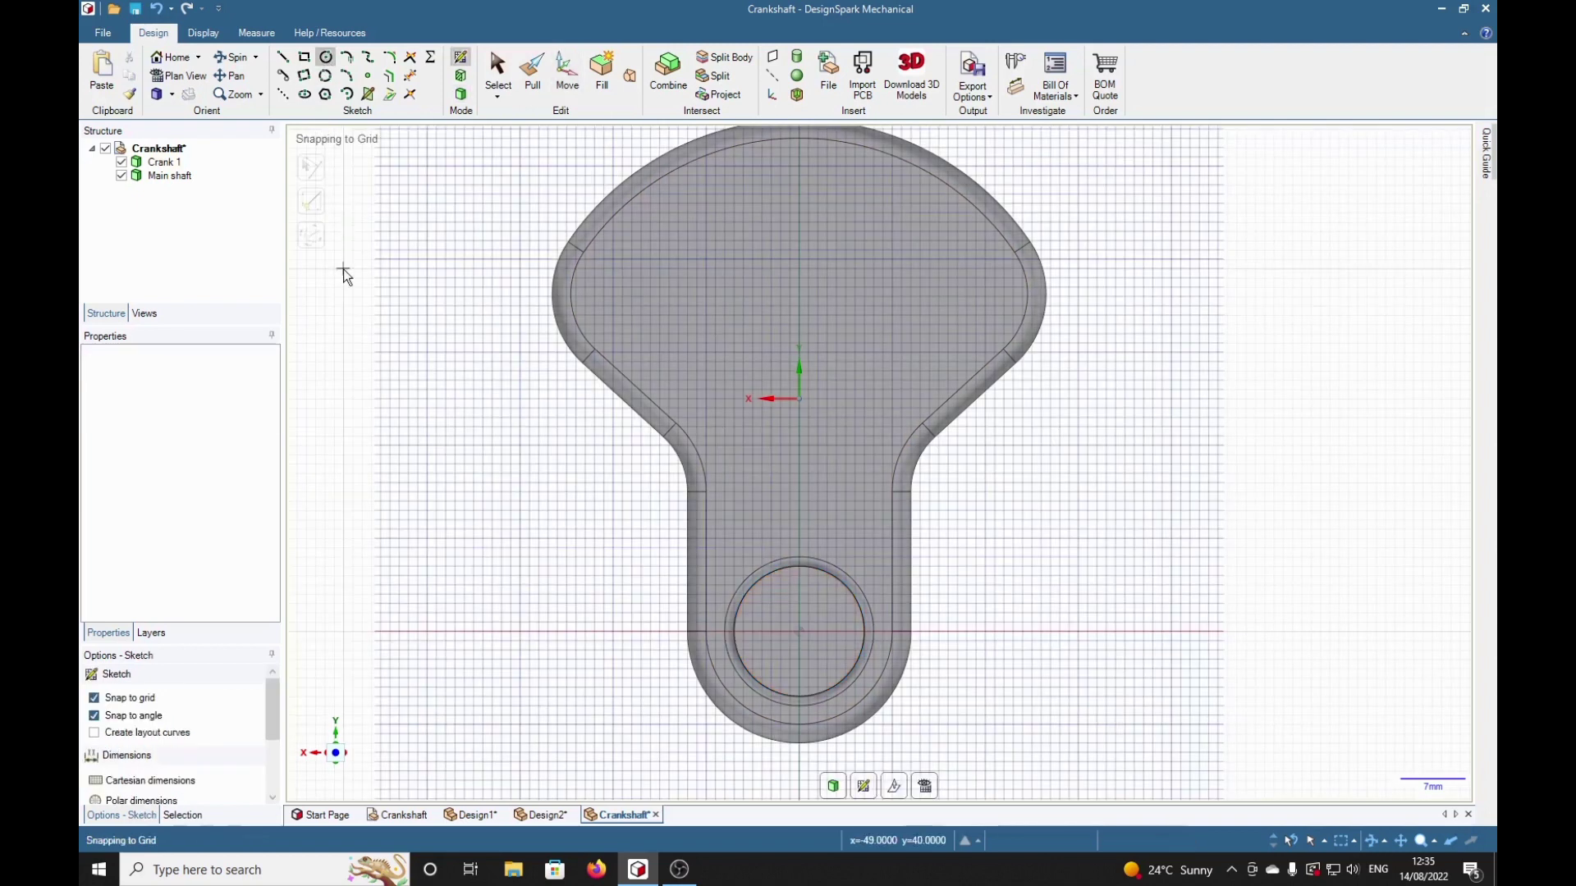
left_click(799, 632)
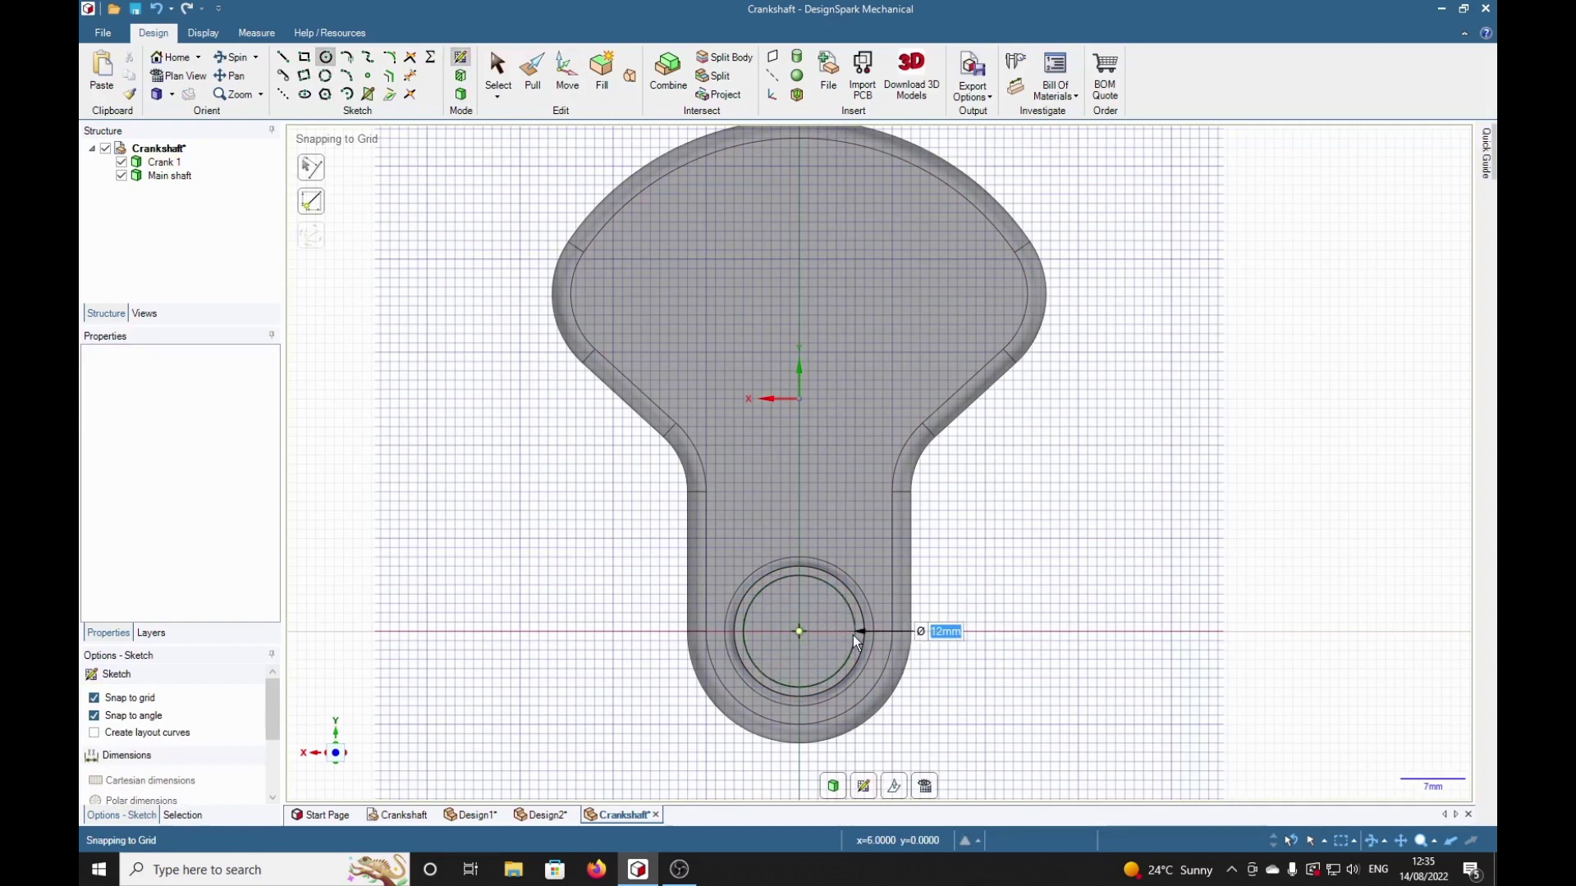
left_click(854, 634)
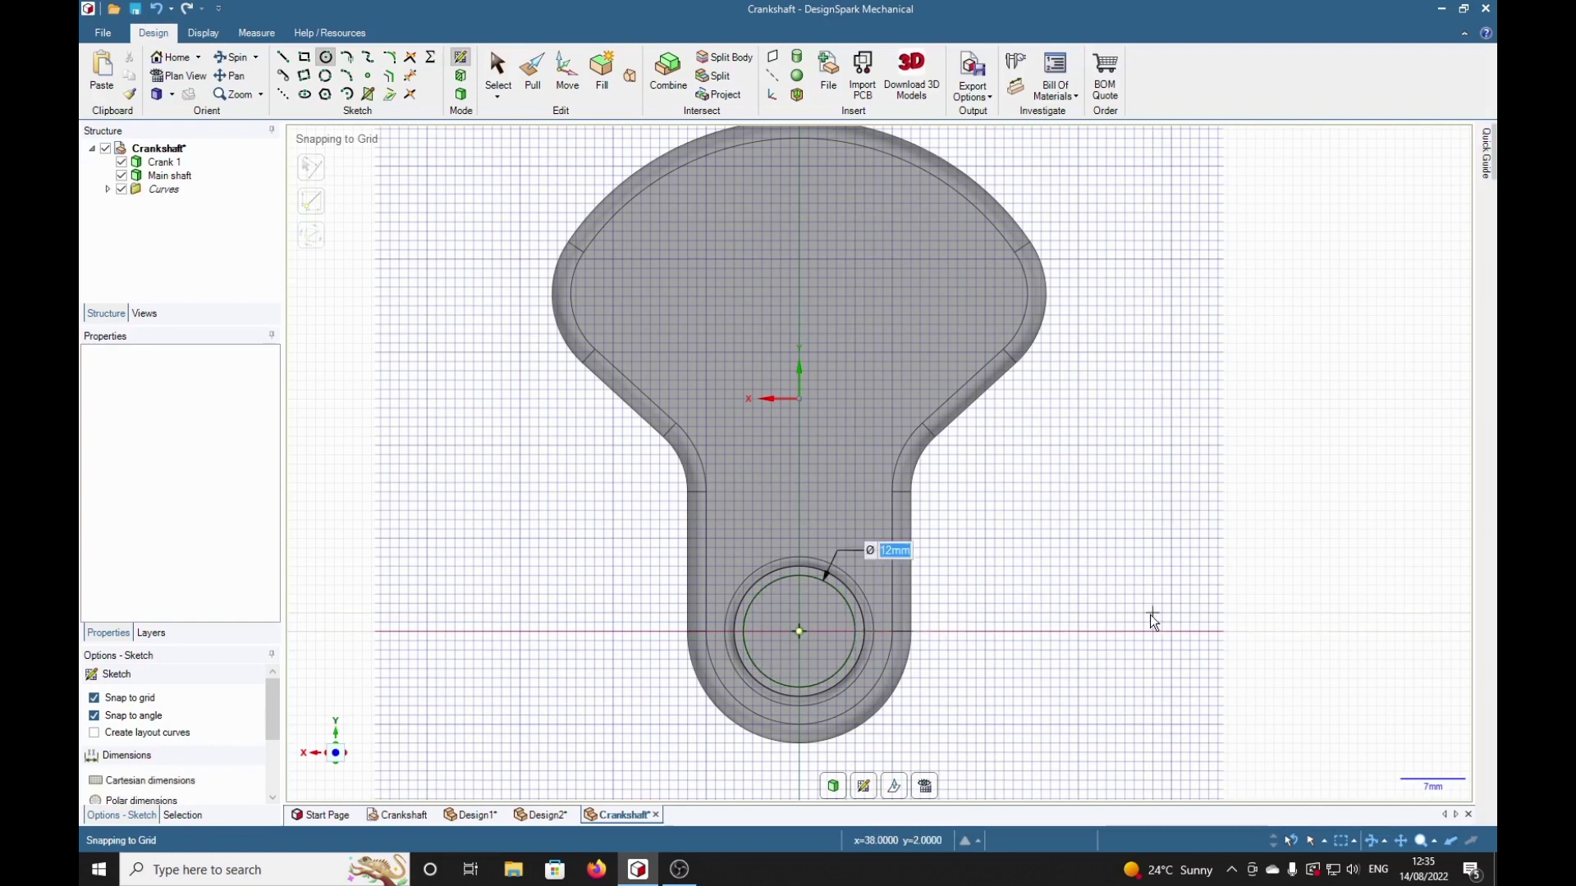
key("m")
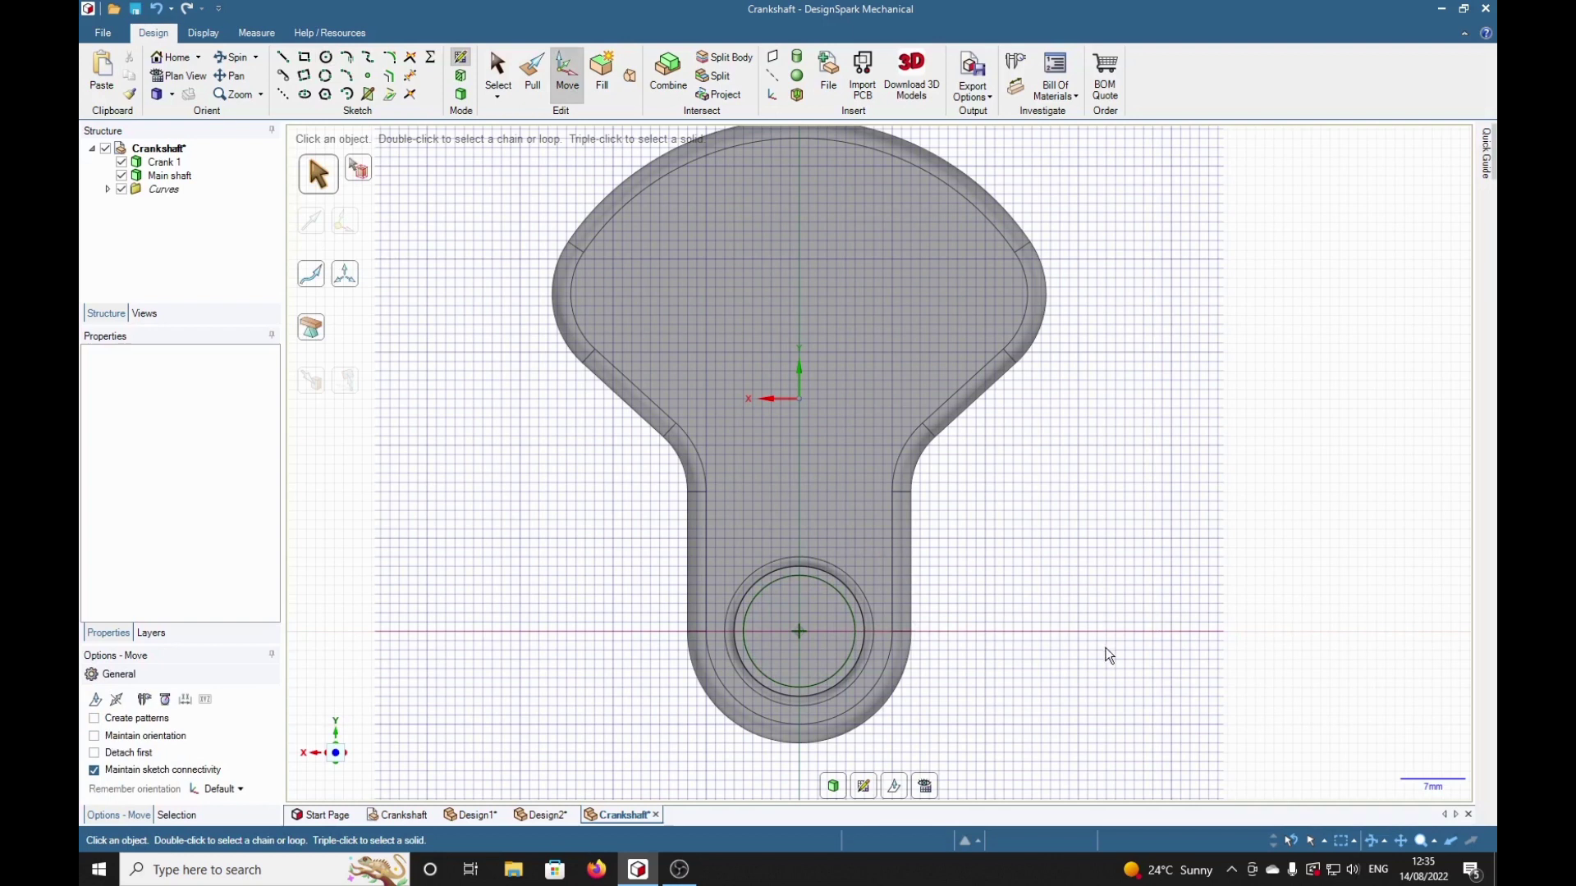
key("d")
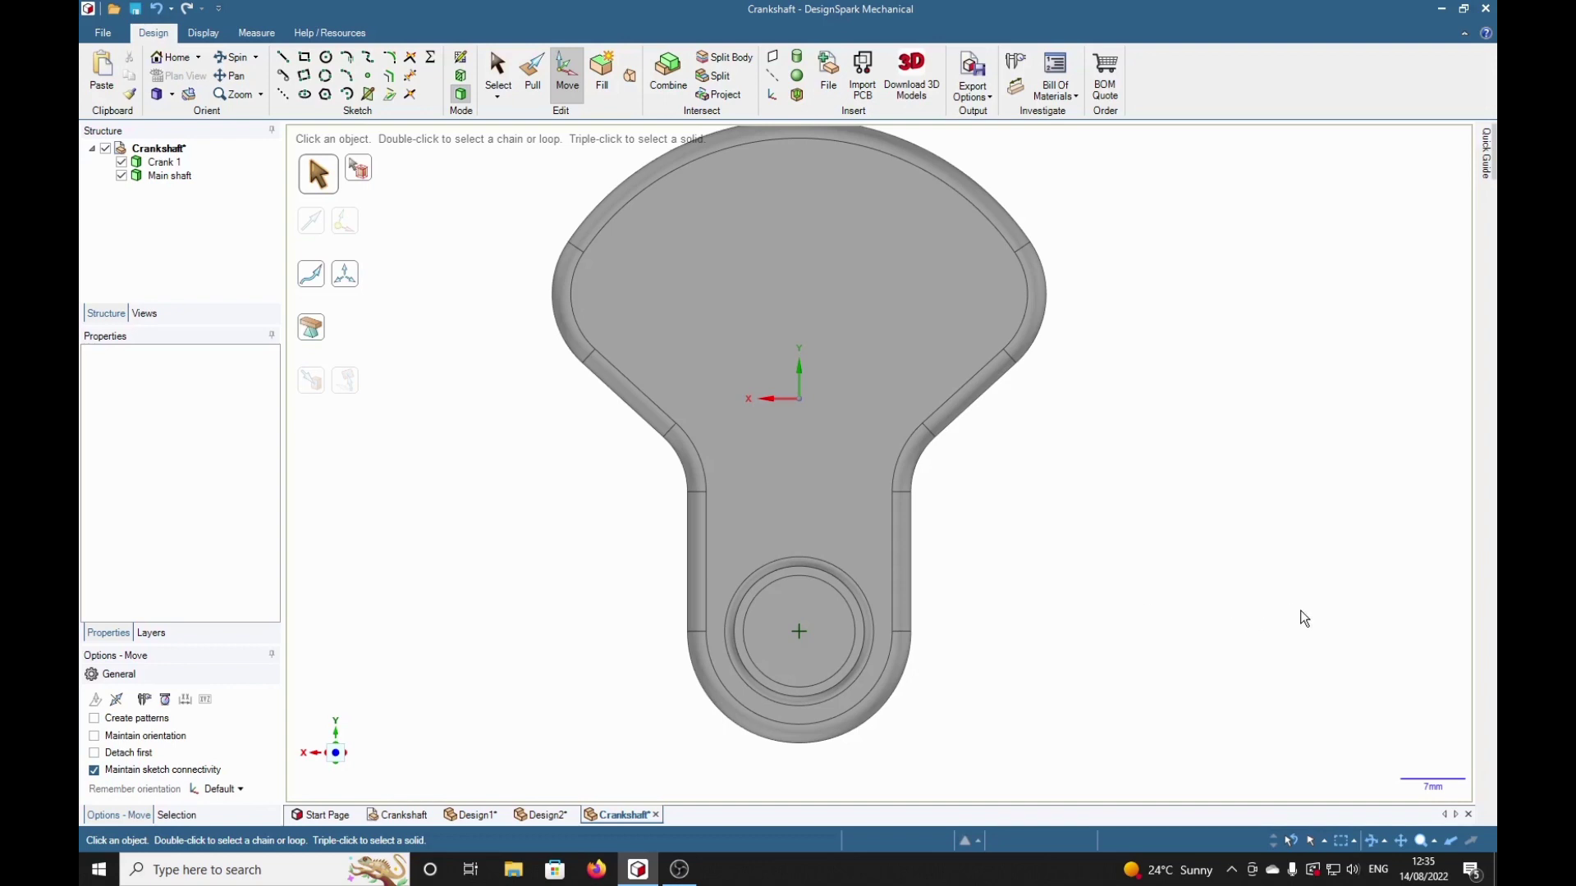
middle_click_drag(1207, 637, 1100, 651)
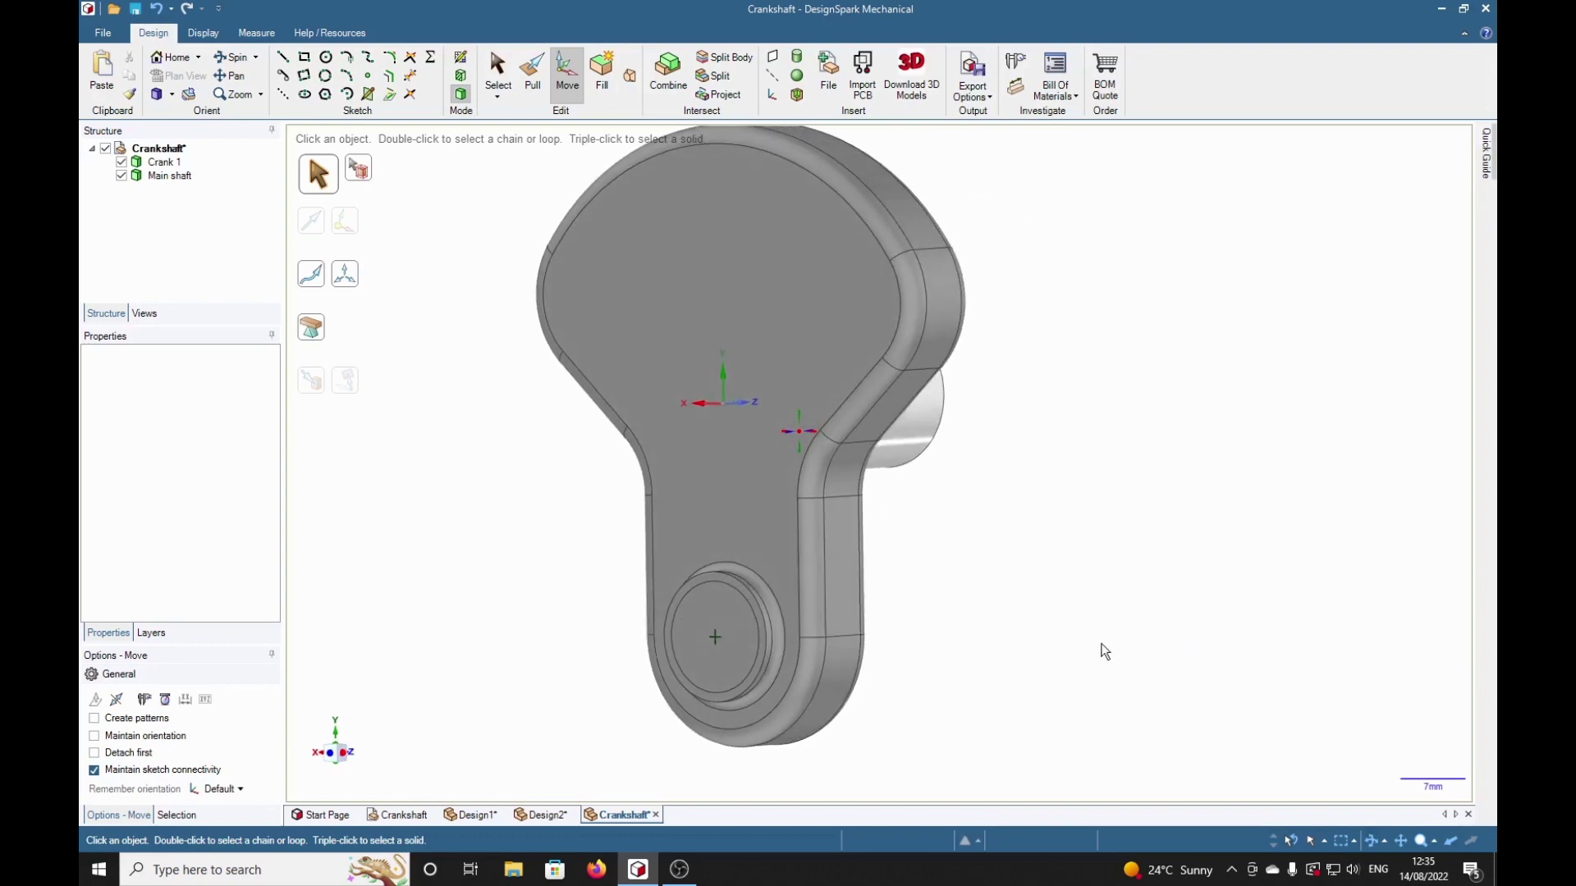
Copy the 12 mm circular face outward from the small boss and pull the copied surface into a 13 mm long cylinder
left_click(745, 651)
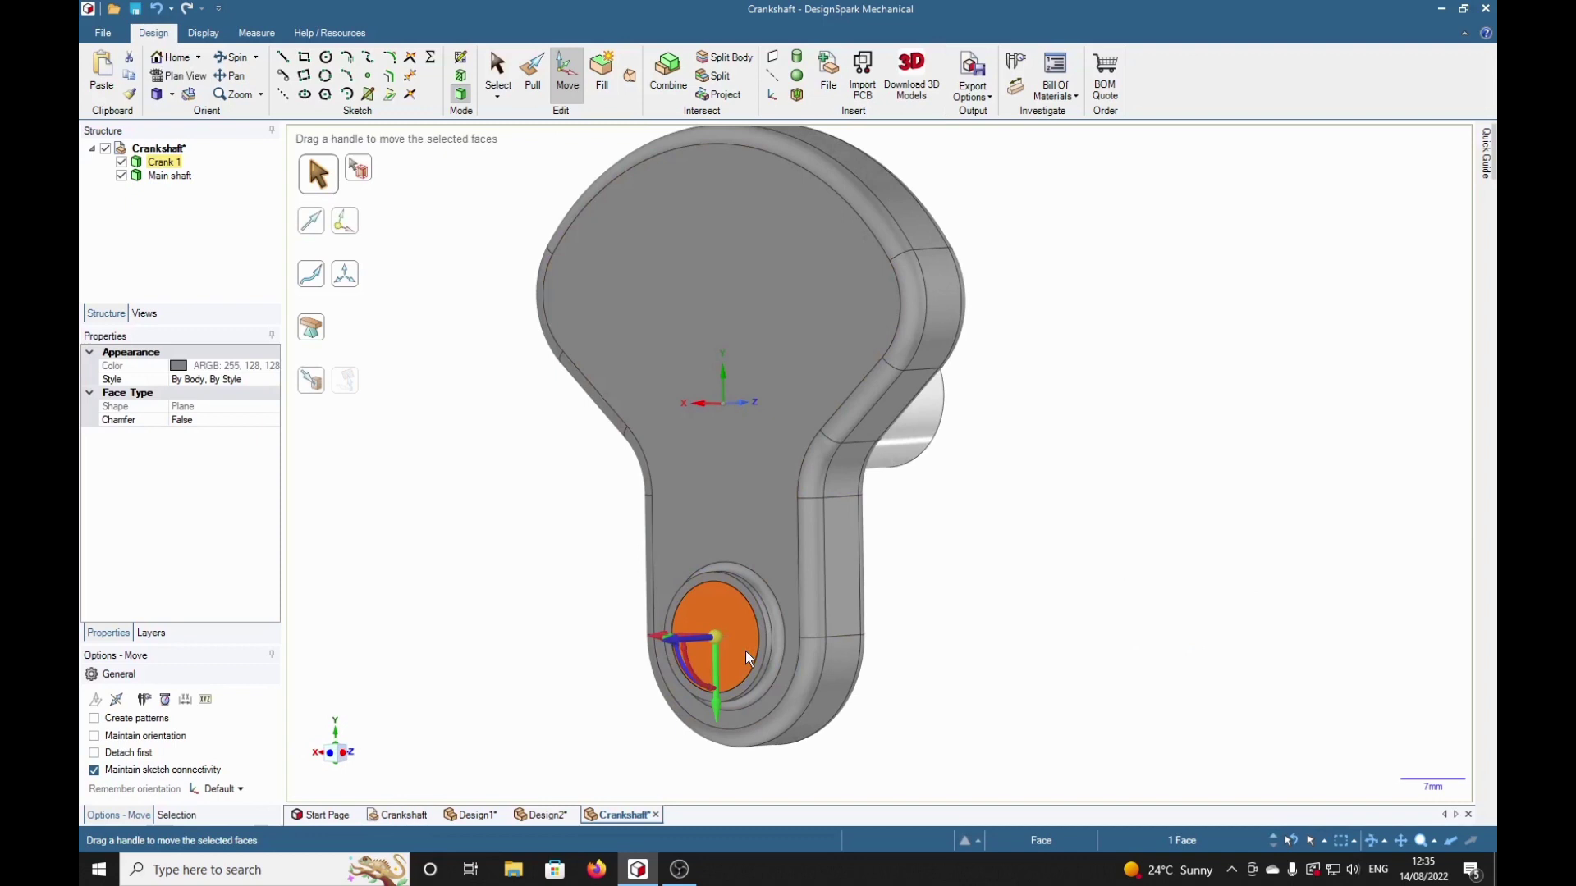
left_click_drag(679, 646, 628, 643, "ctrl")
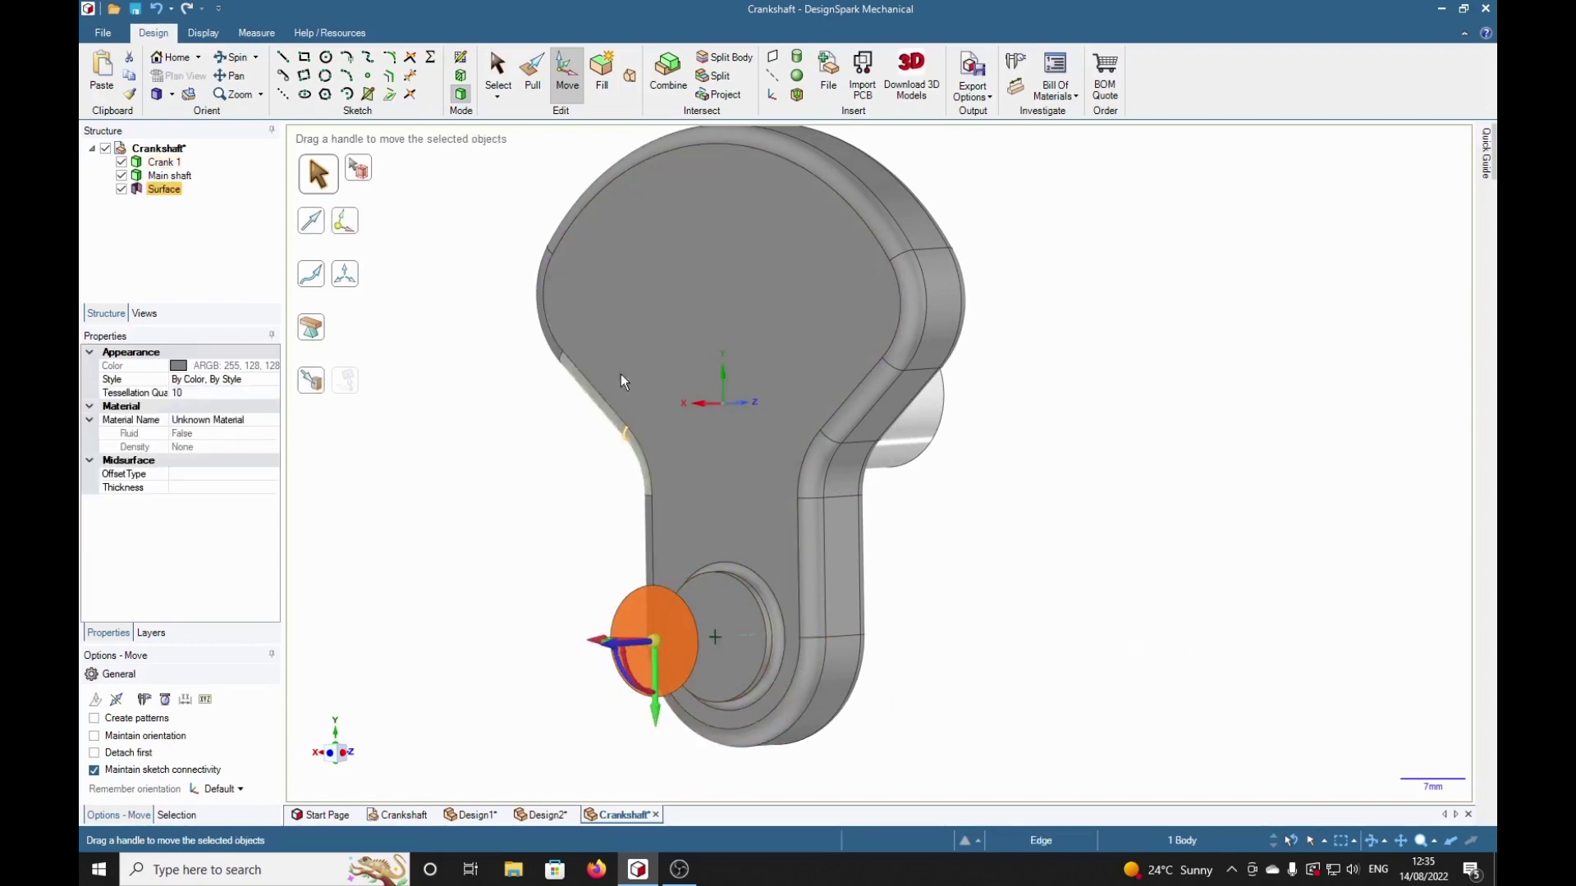
left_click(533, 86)
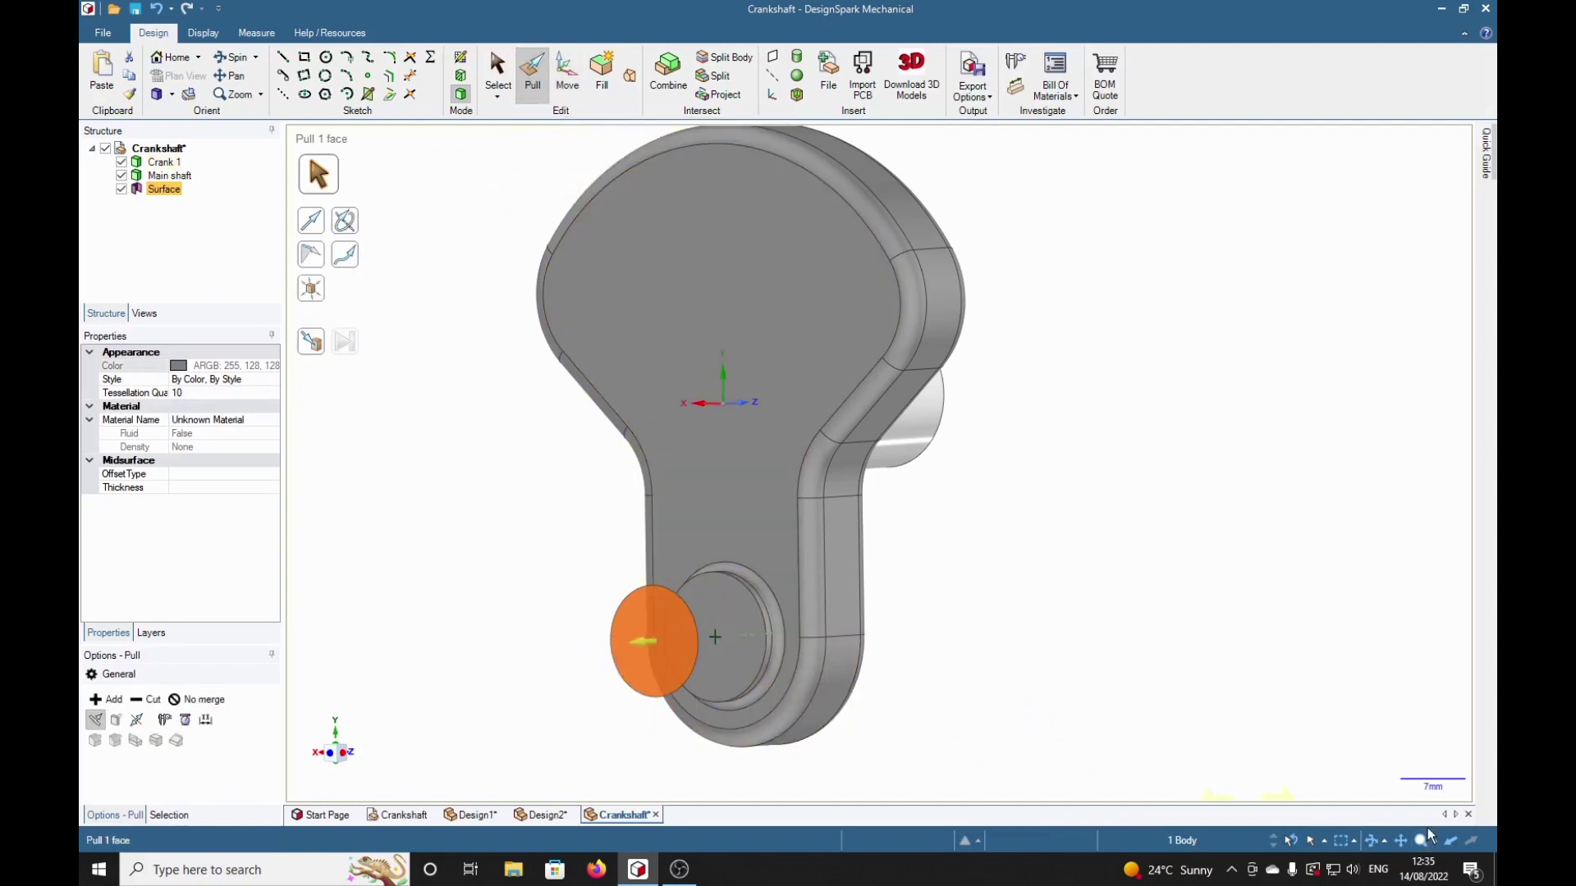
type("13")
key("Return")
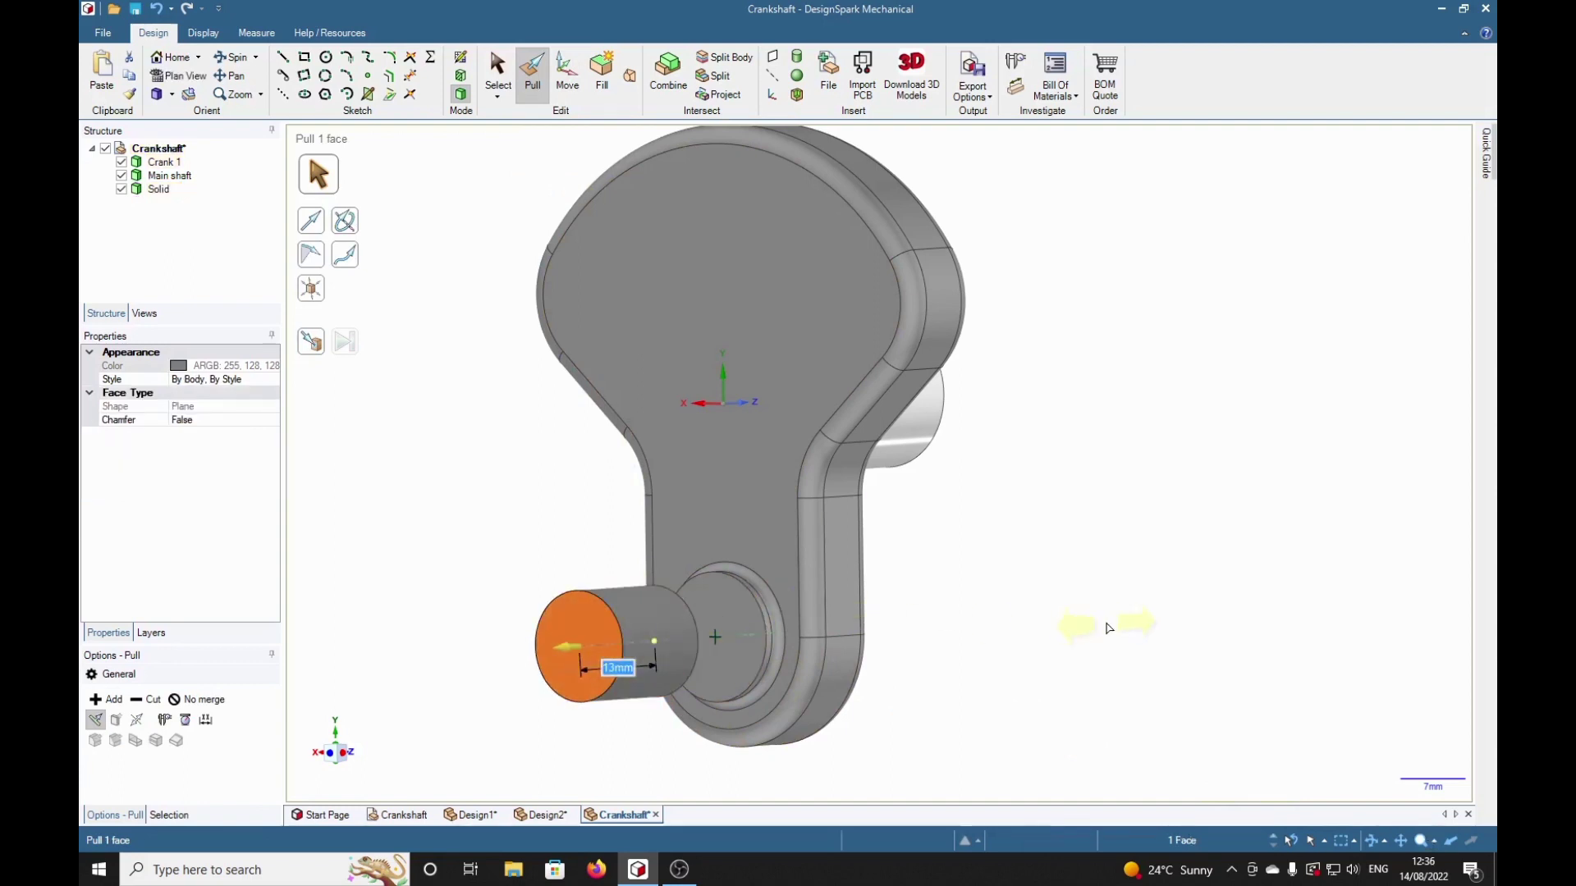
Rename the new 13 mm long solid in the structure tree as Crank pin
middle_click_drag(1107, 628, 1002, 623)
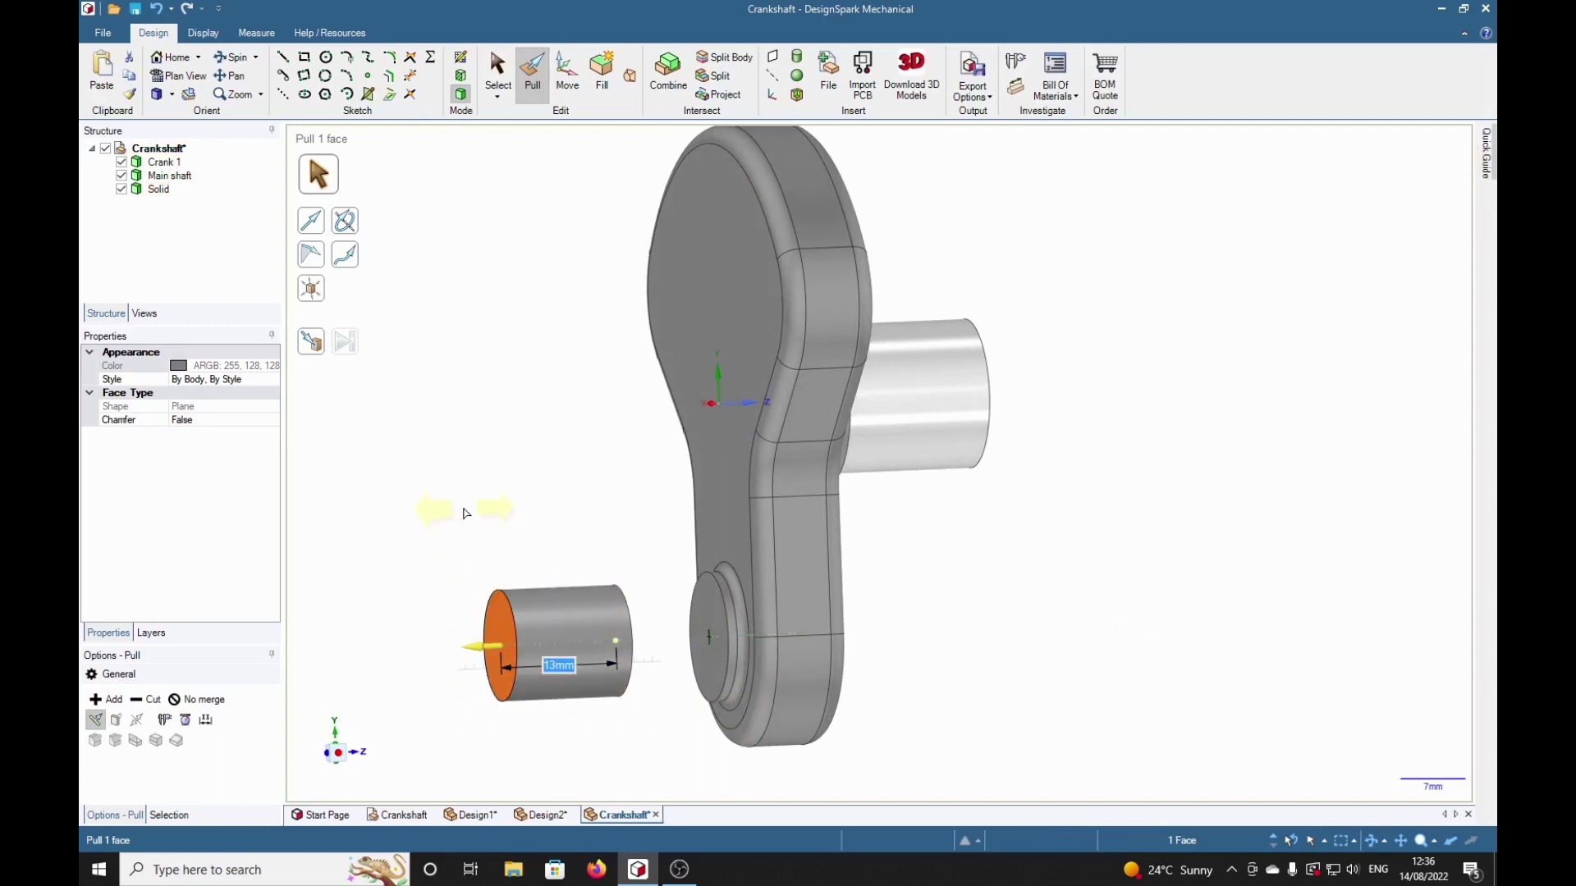
key("s")
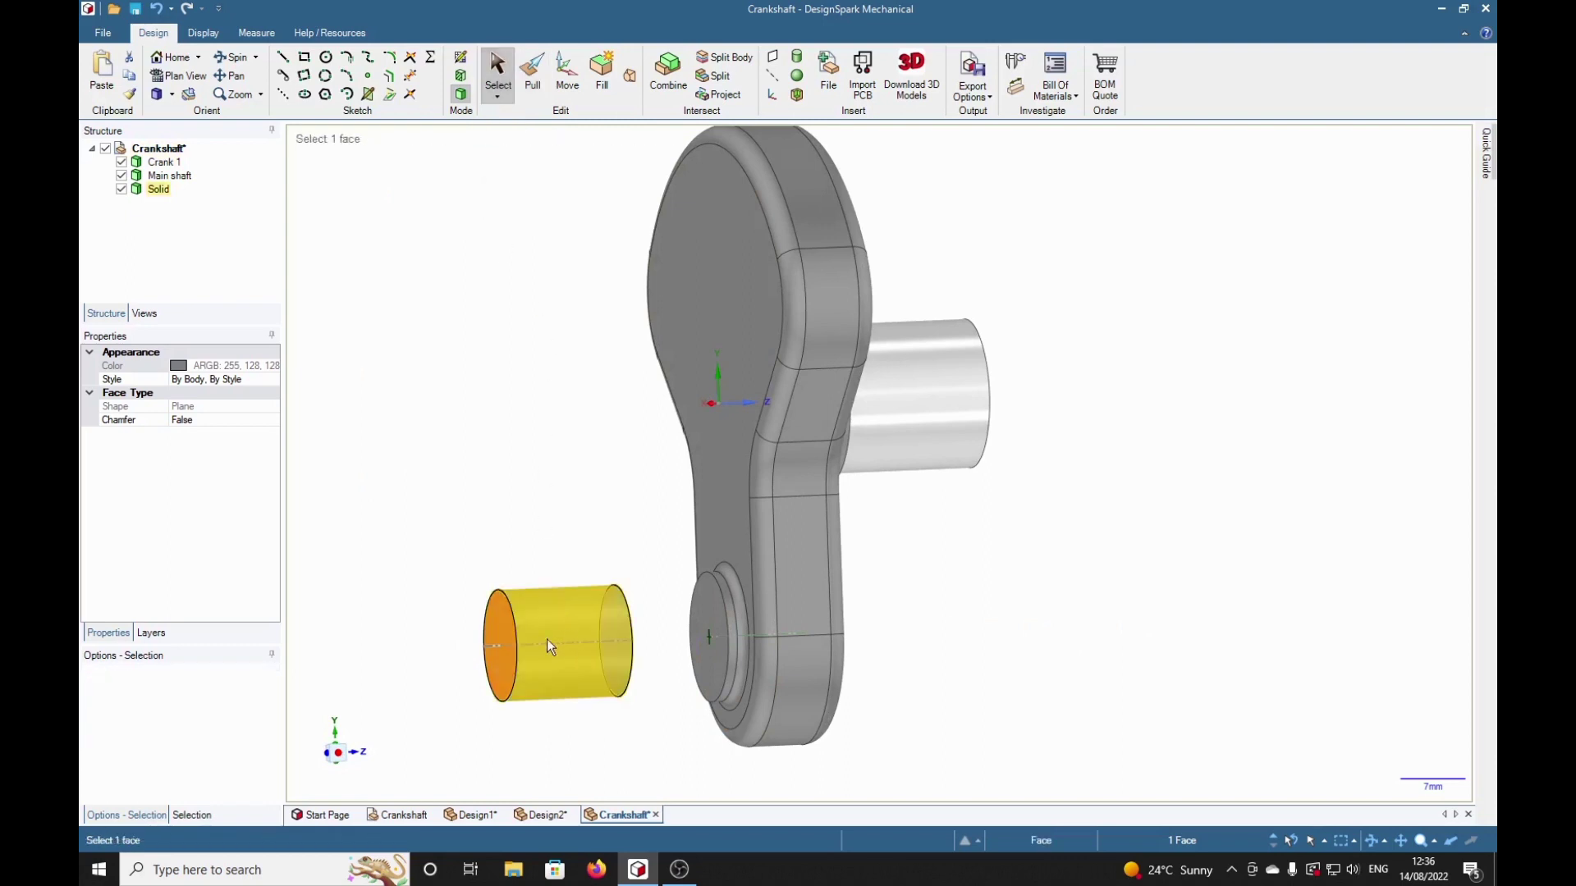
right_click(160, 190)
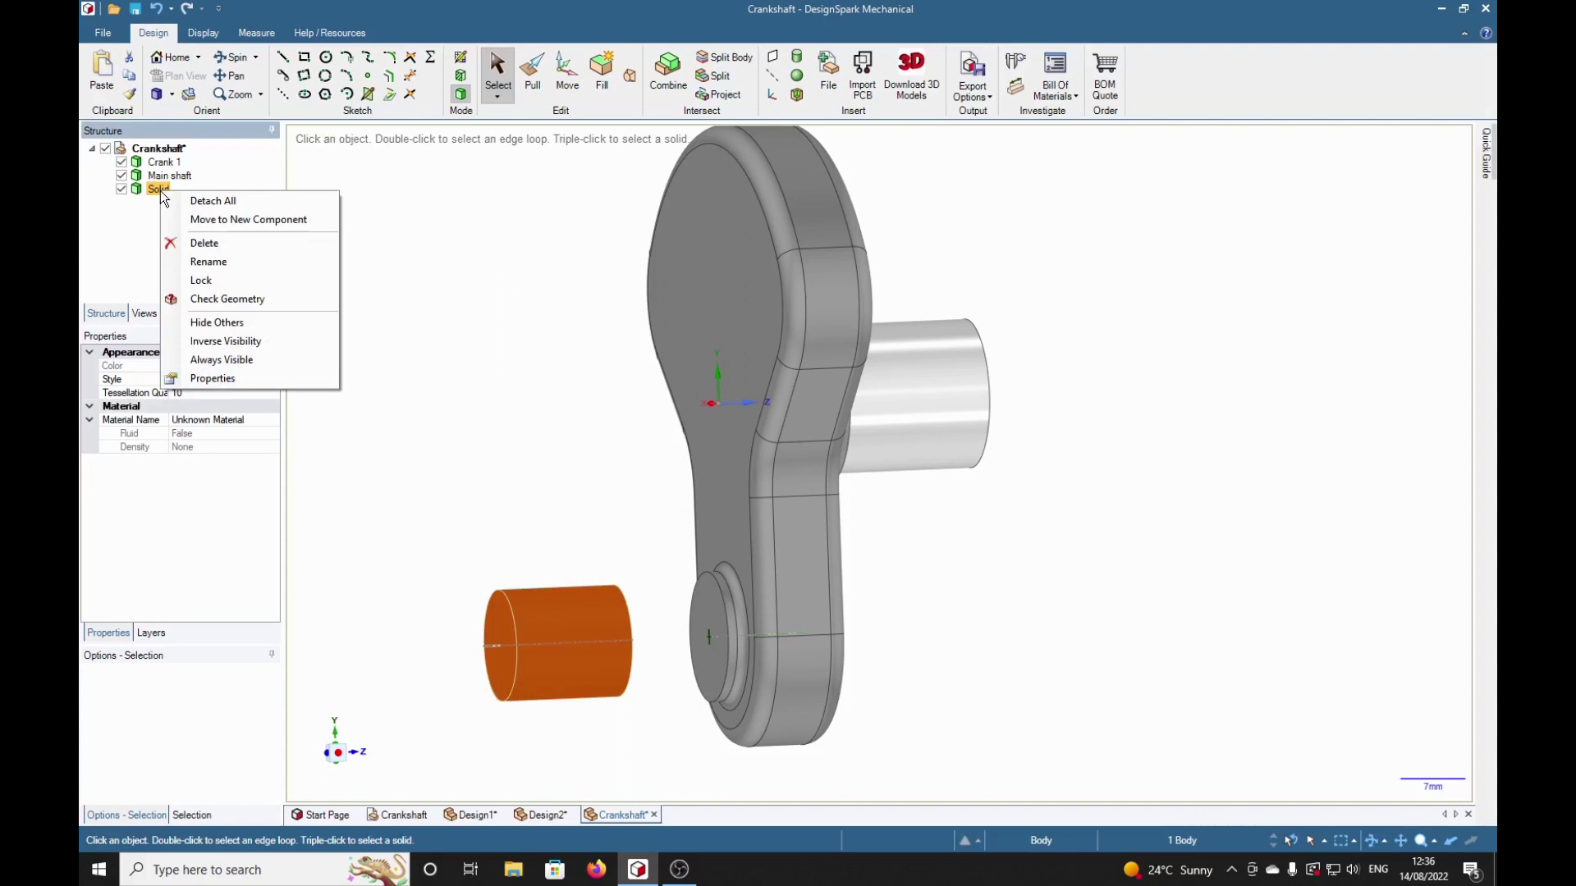
left_click(205, 262)
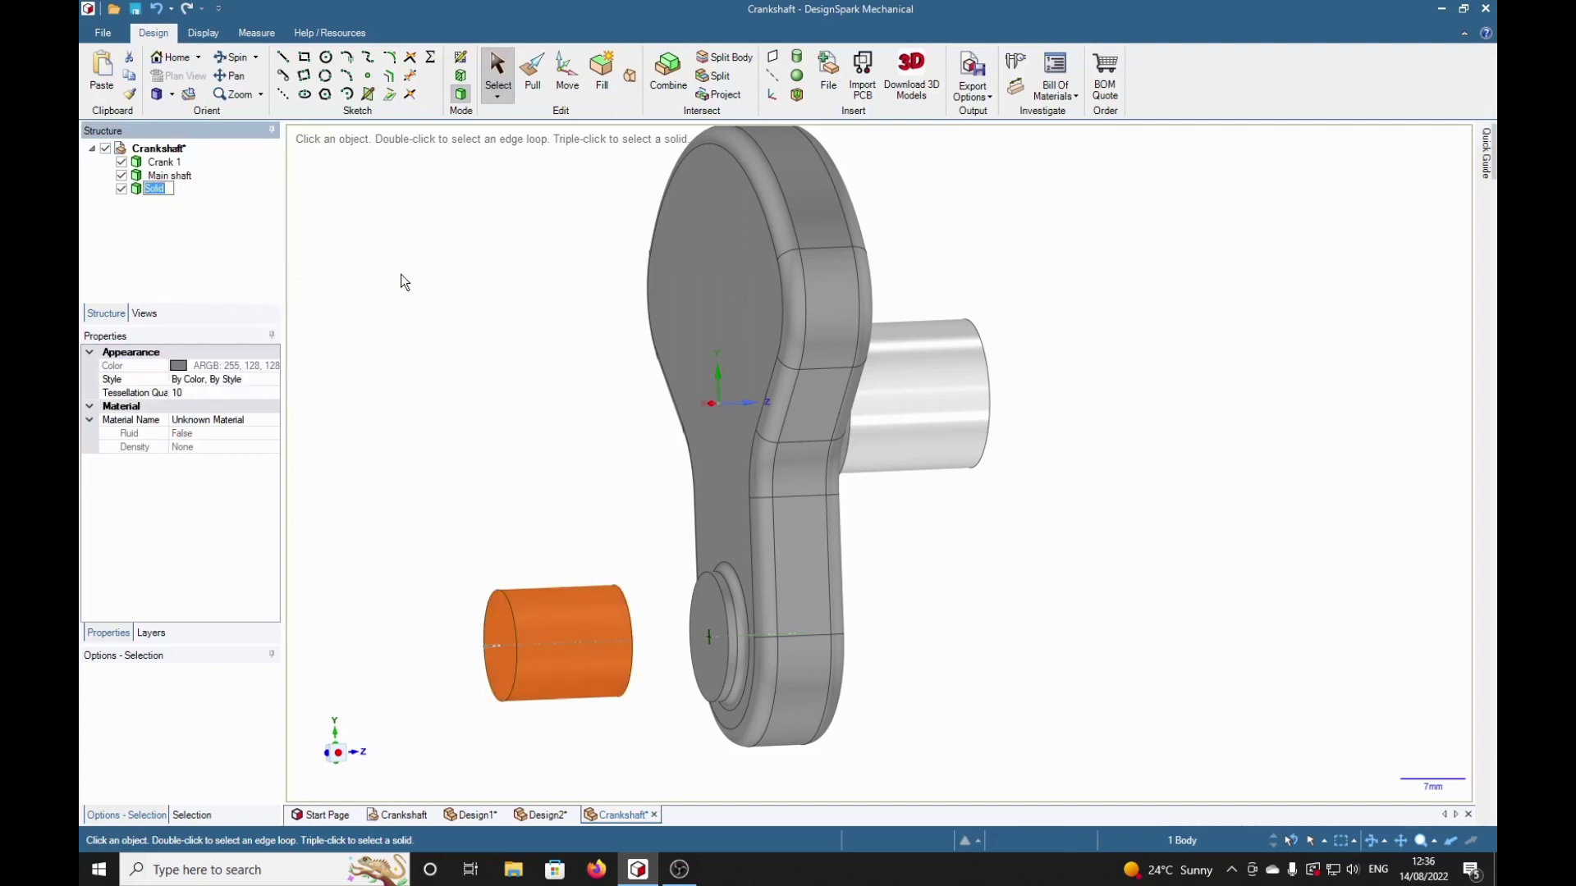
type("Crank pi")
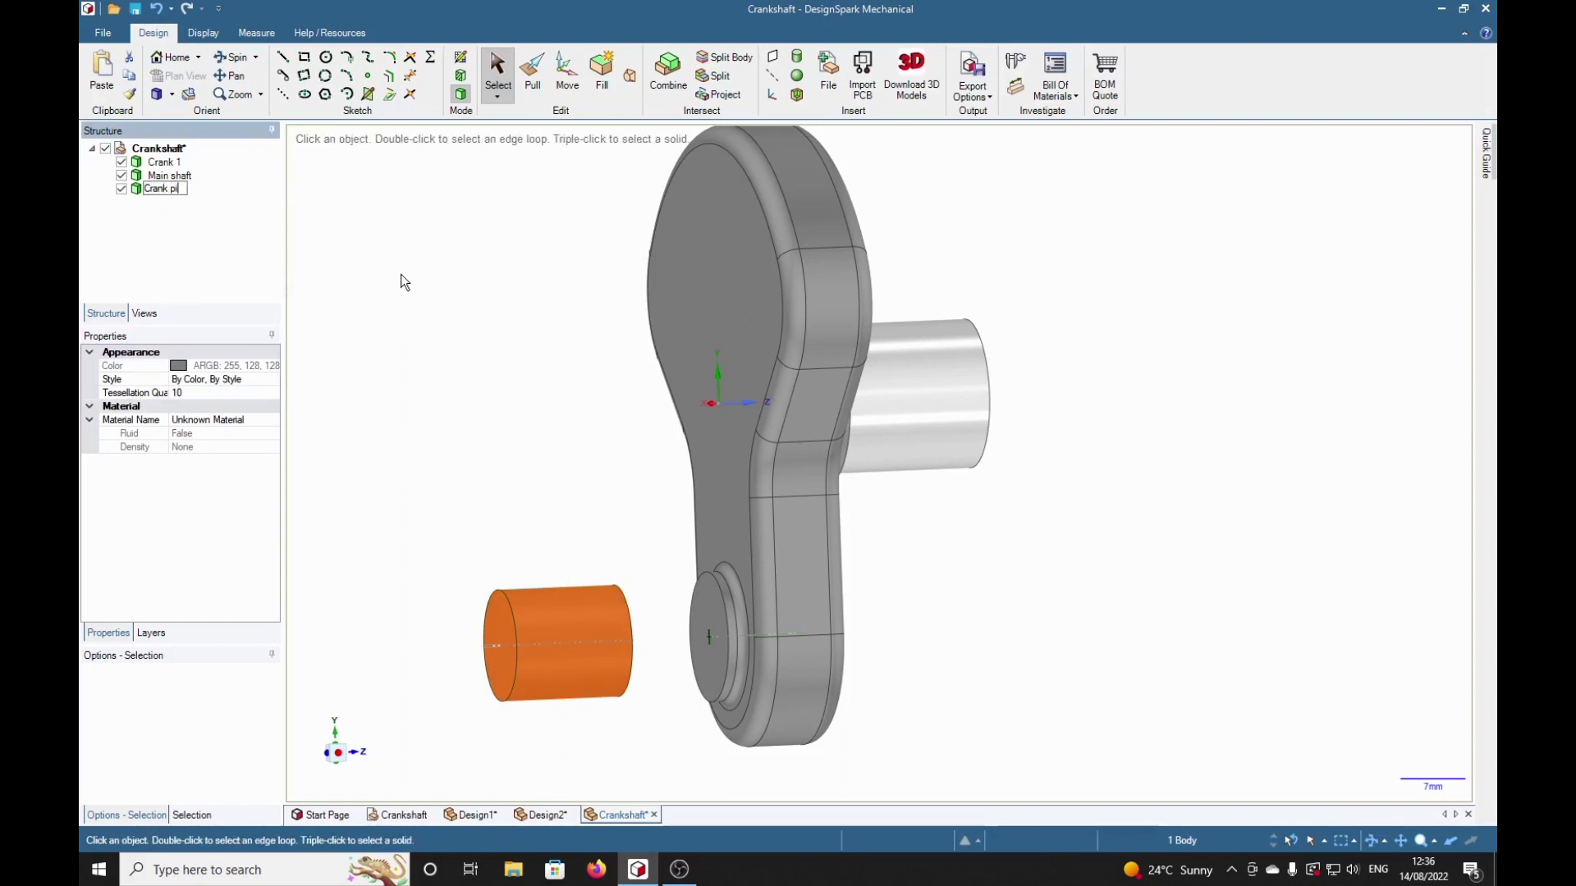
type("n")
key("Return")
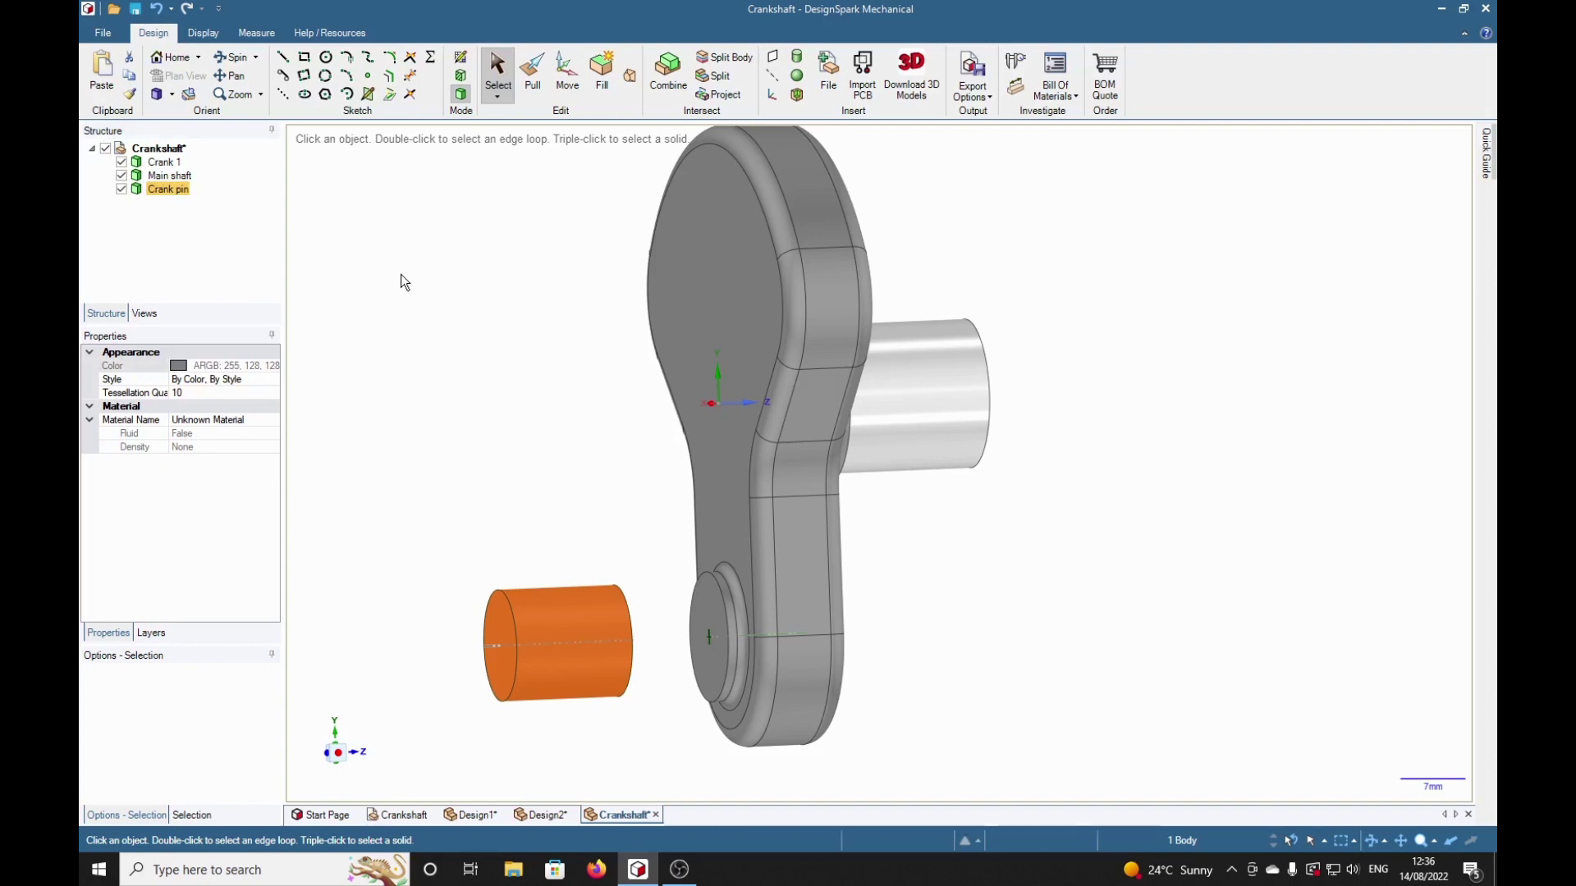
Set the colour of the Crank pin body to the light grey basic colour
left_click(203, 32)
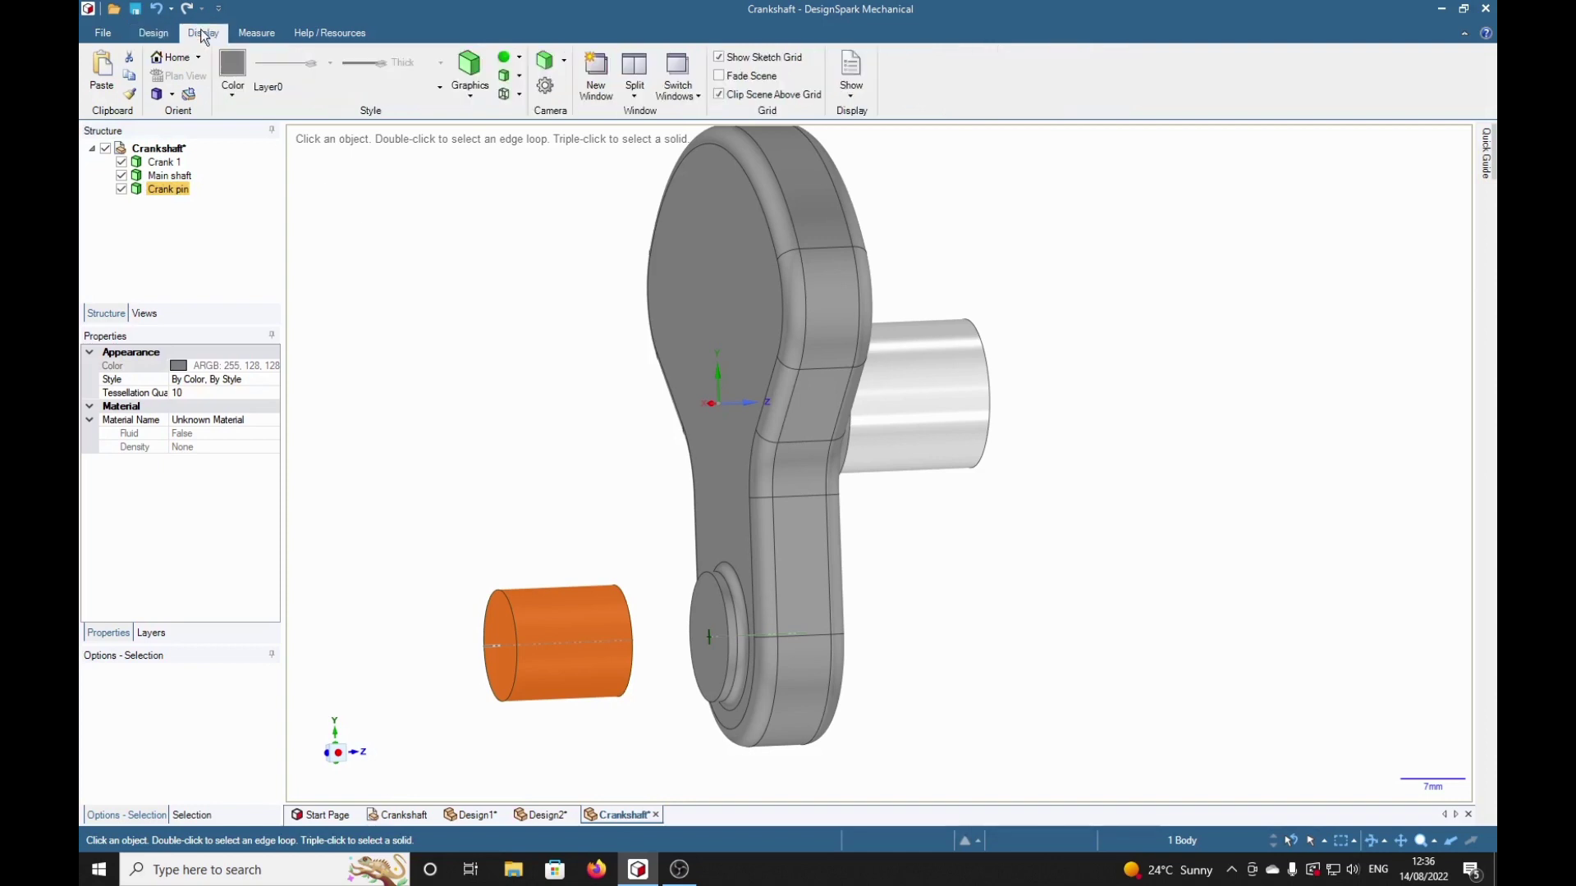
left_click(232, 70)
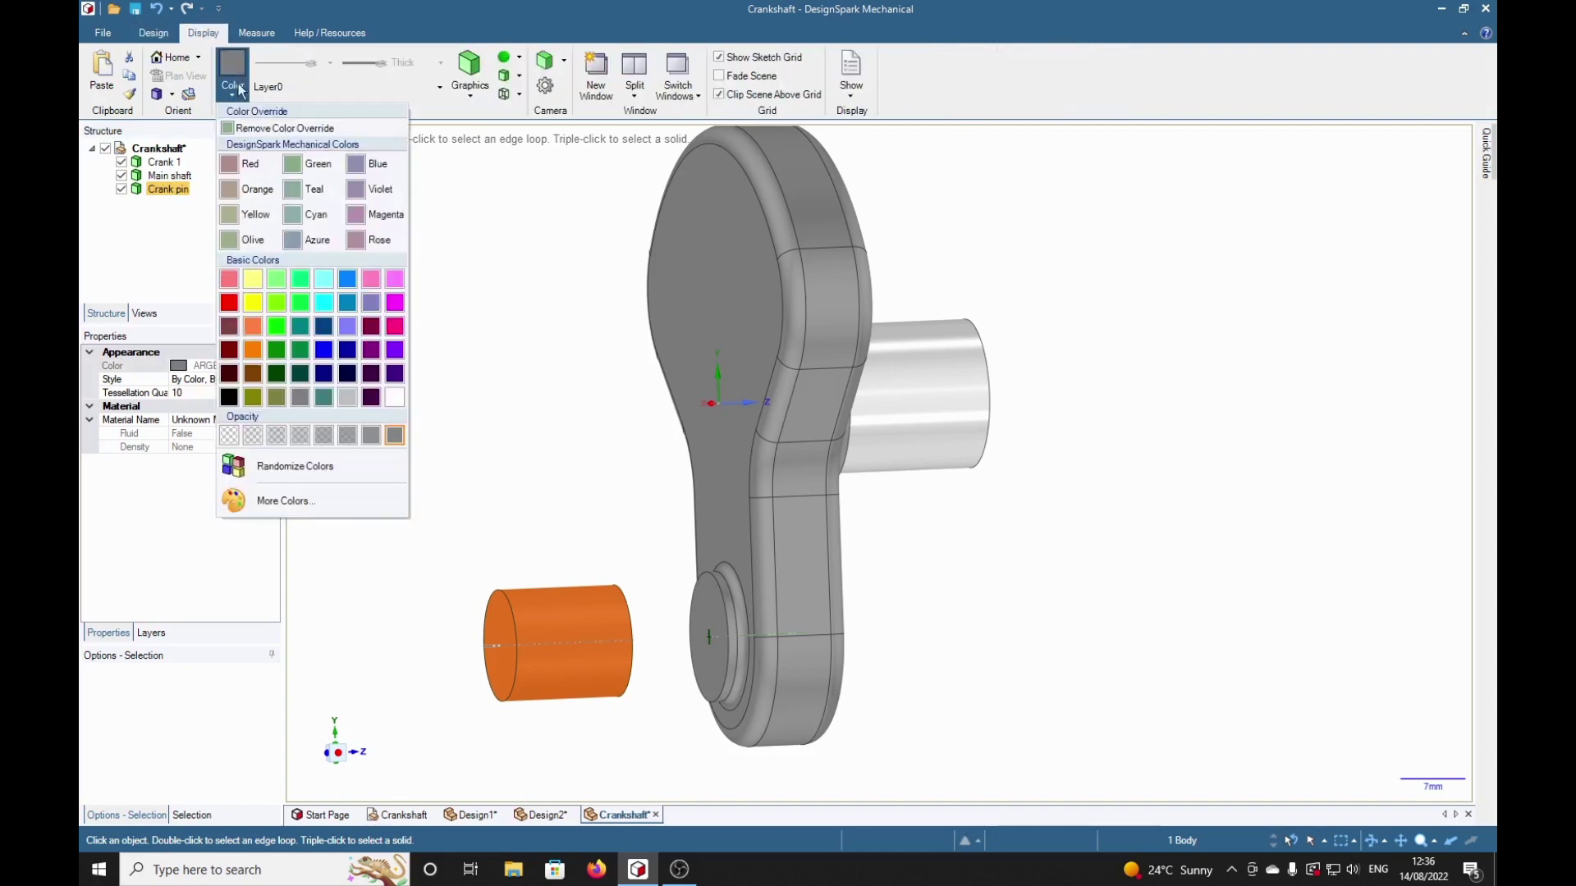
left_click(352, 398)
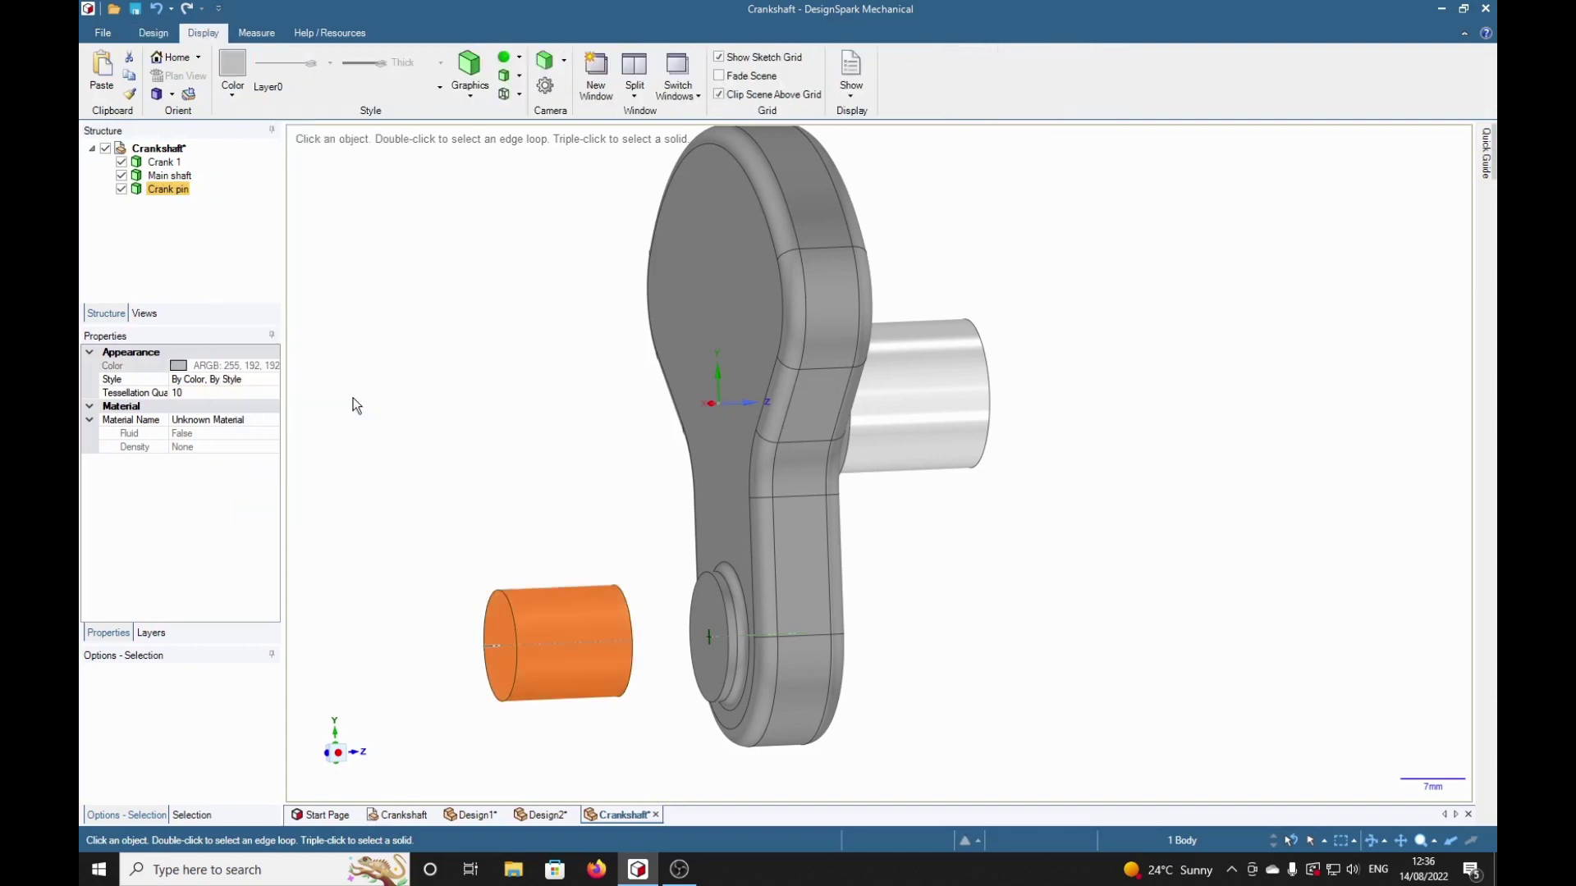
Give the Crank pin body a metallic style with a High Gloss finish
left_click(510, 58)
left_click(515, 77)
left_click(509, 58)
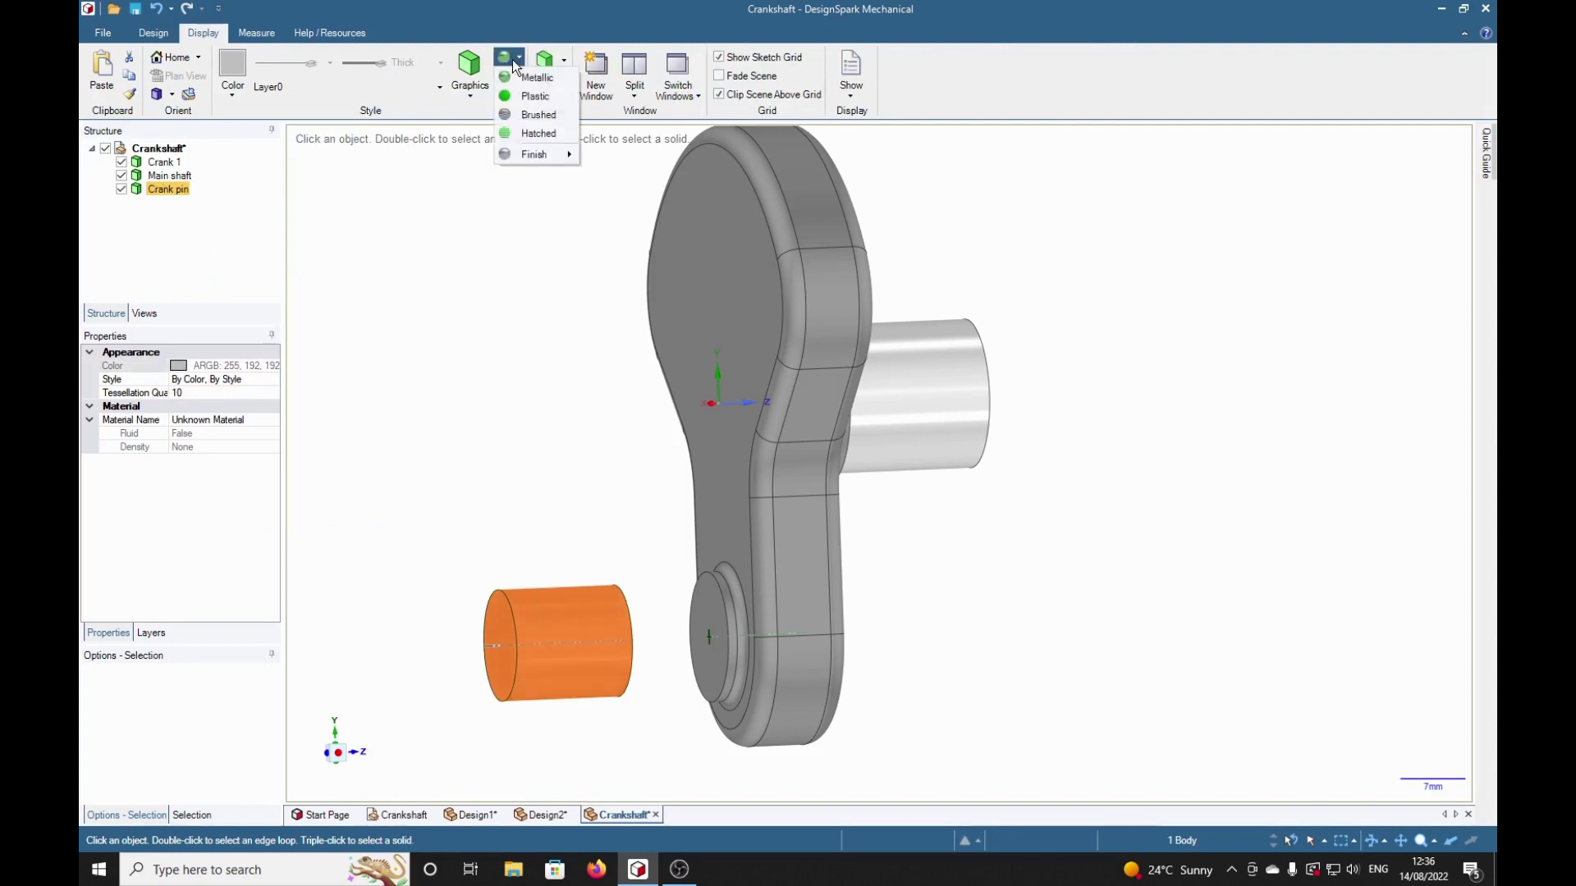
mouse_move(515, 156)
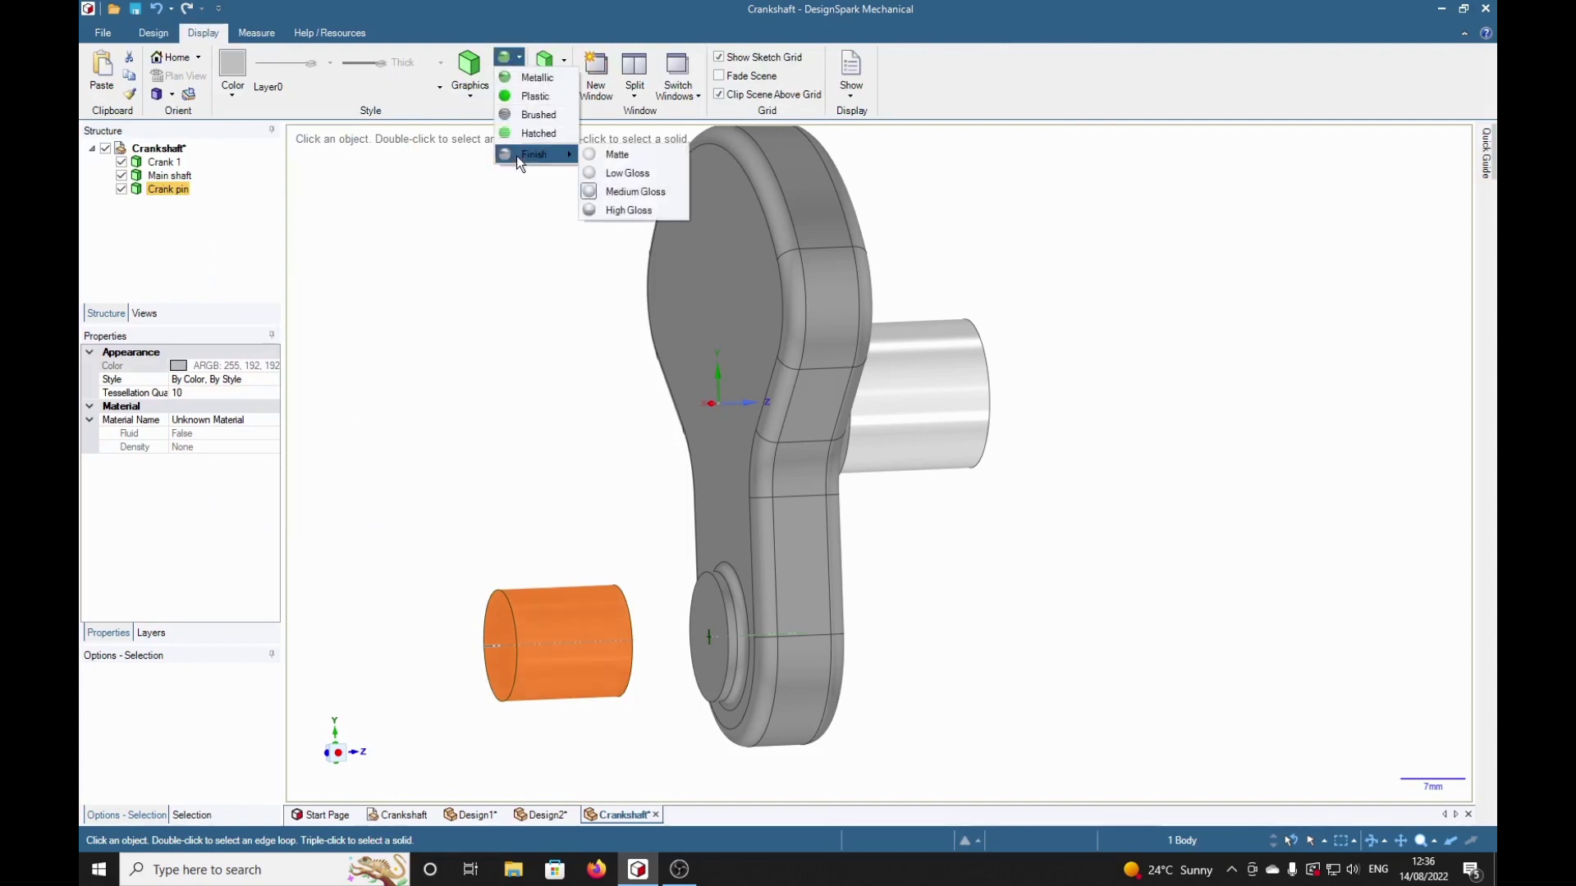
left_click(617, 210)
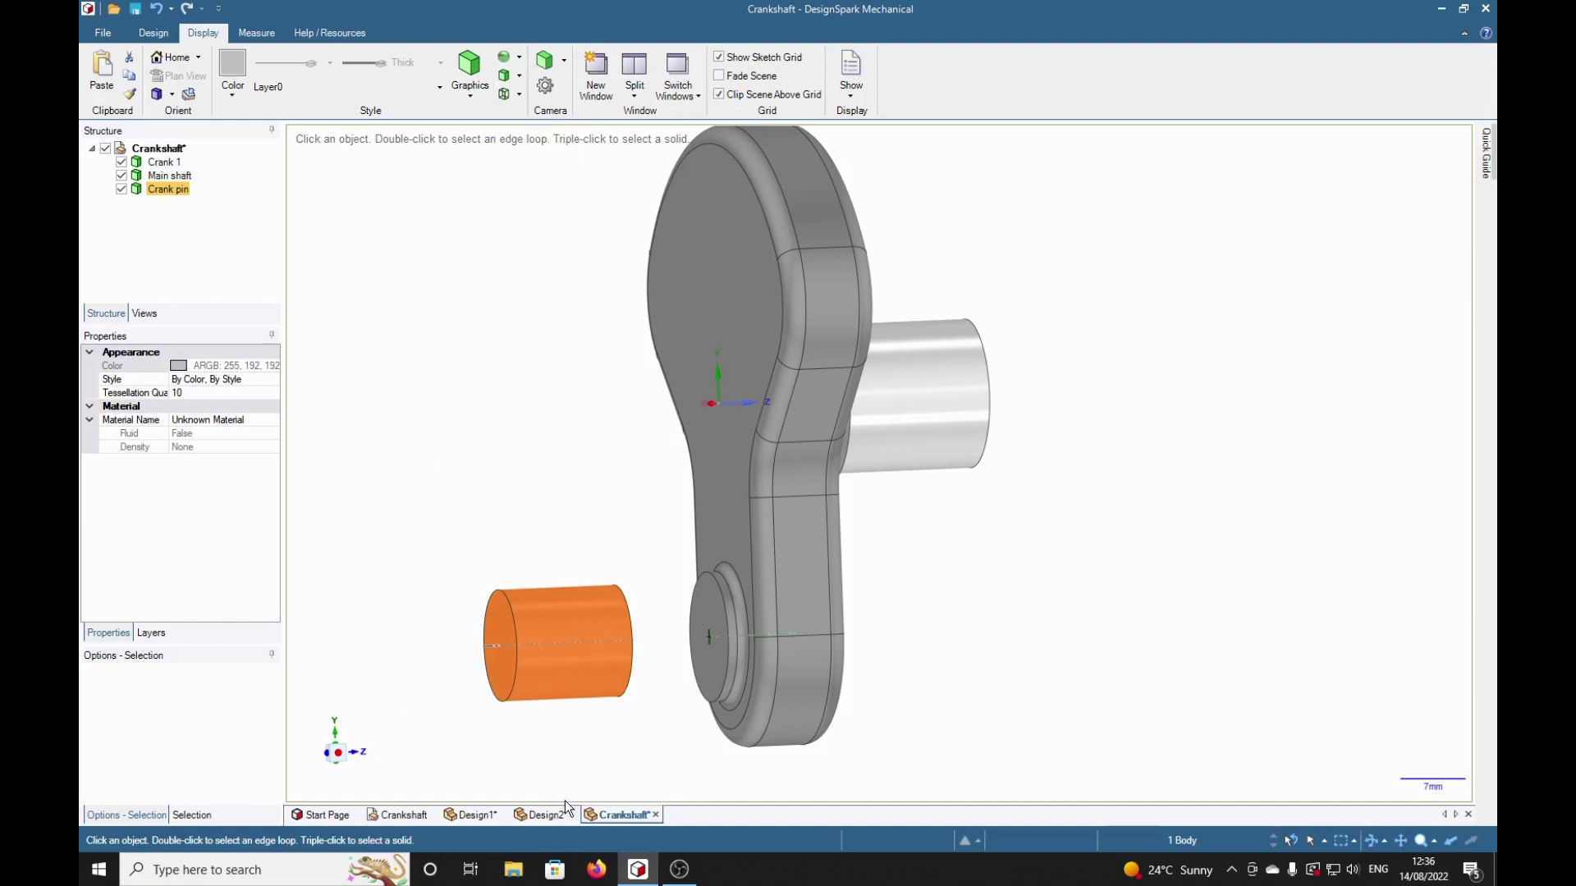
left_click(561, 755)
middle_click_drag(1074, 765, 961, 729)
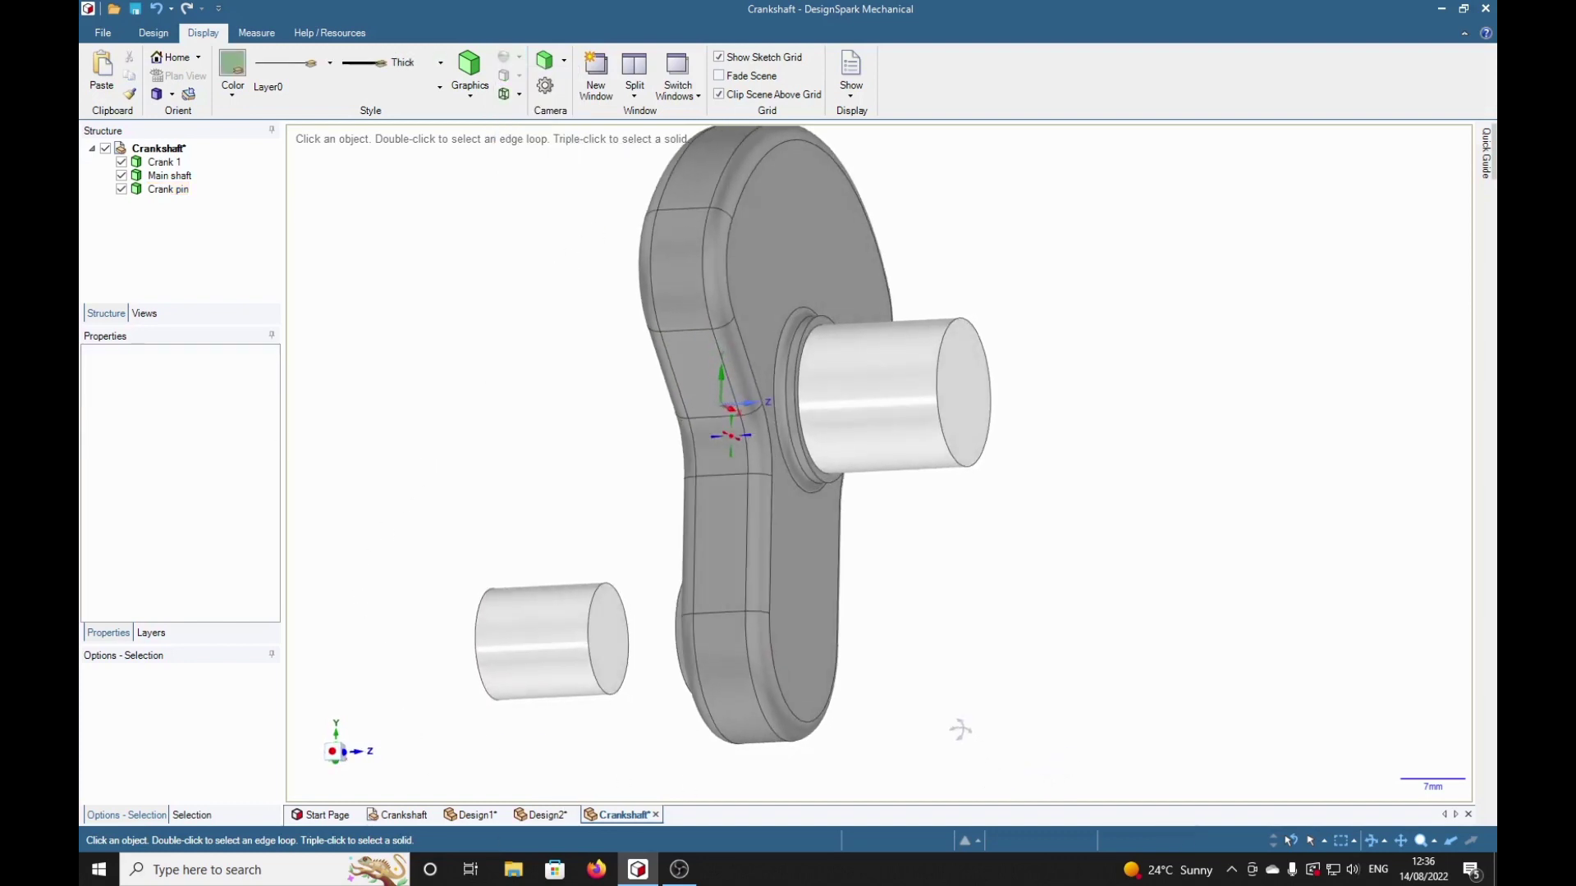
Move the Crank pin by the centre of its inner end face up to the face of the small boss on Crank 1
left_click(169, 189)
left_click(170, 37)
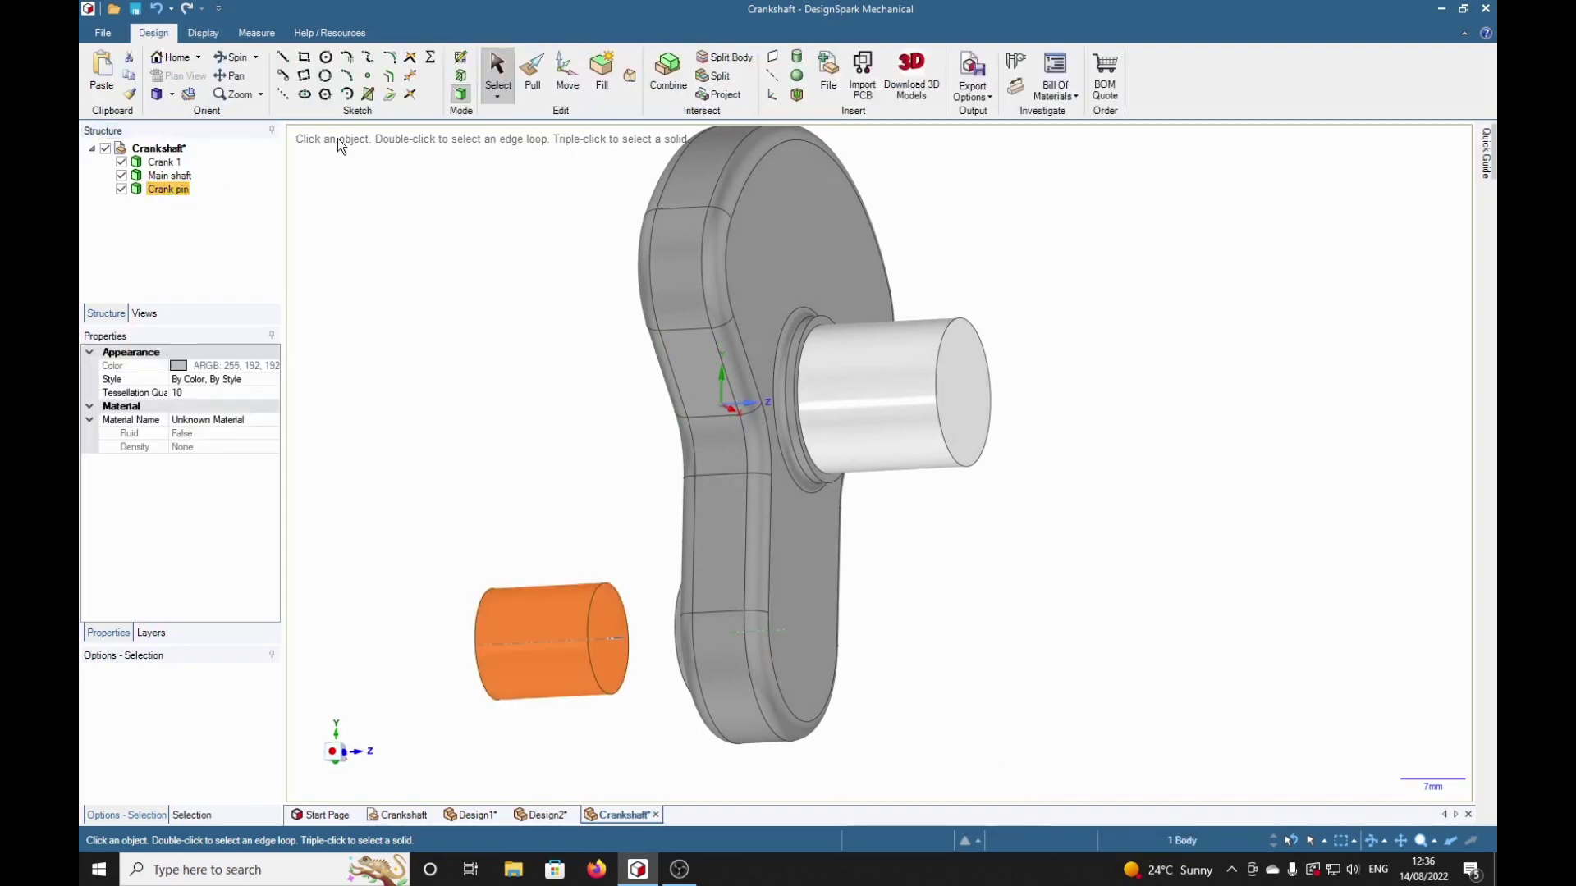
key("m")
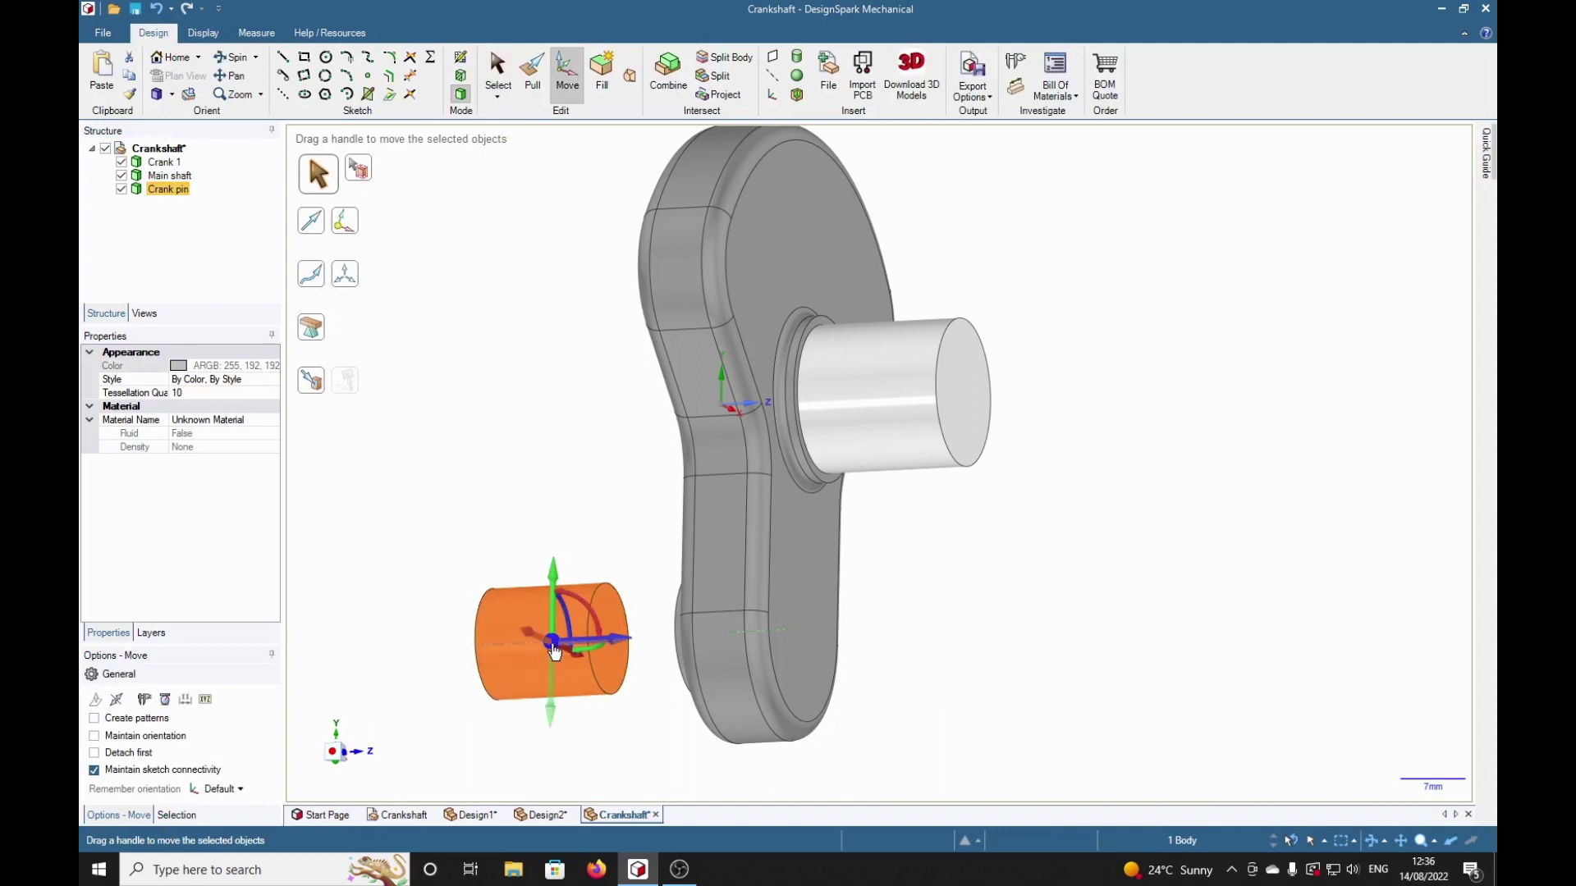
left_click_drag(551, 641, 599, 671)
middle_click_drag(369, 638, 459, 648)
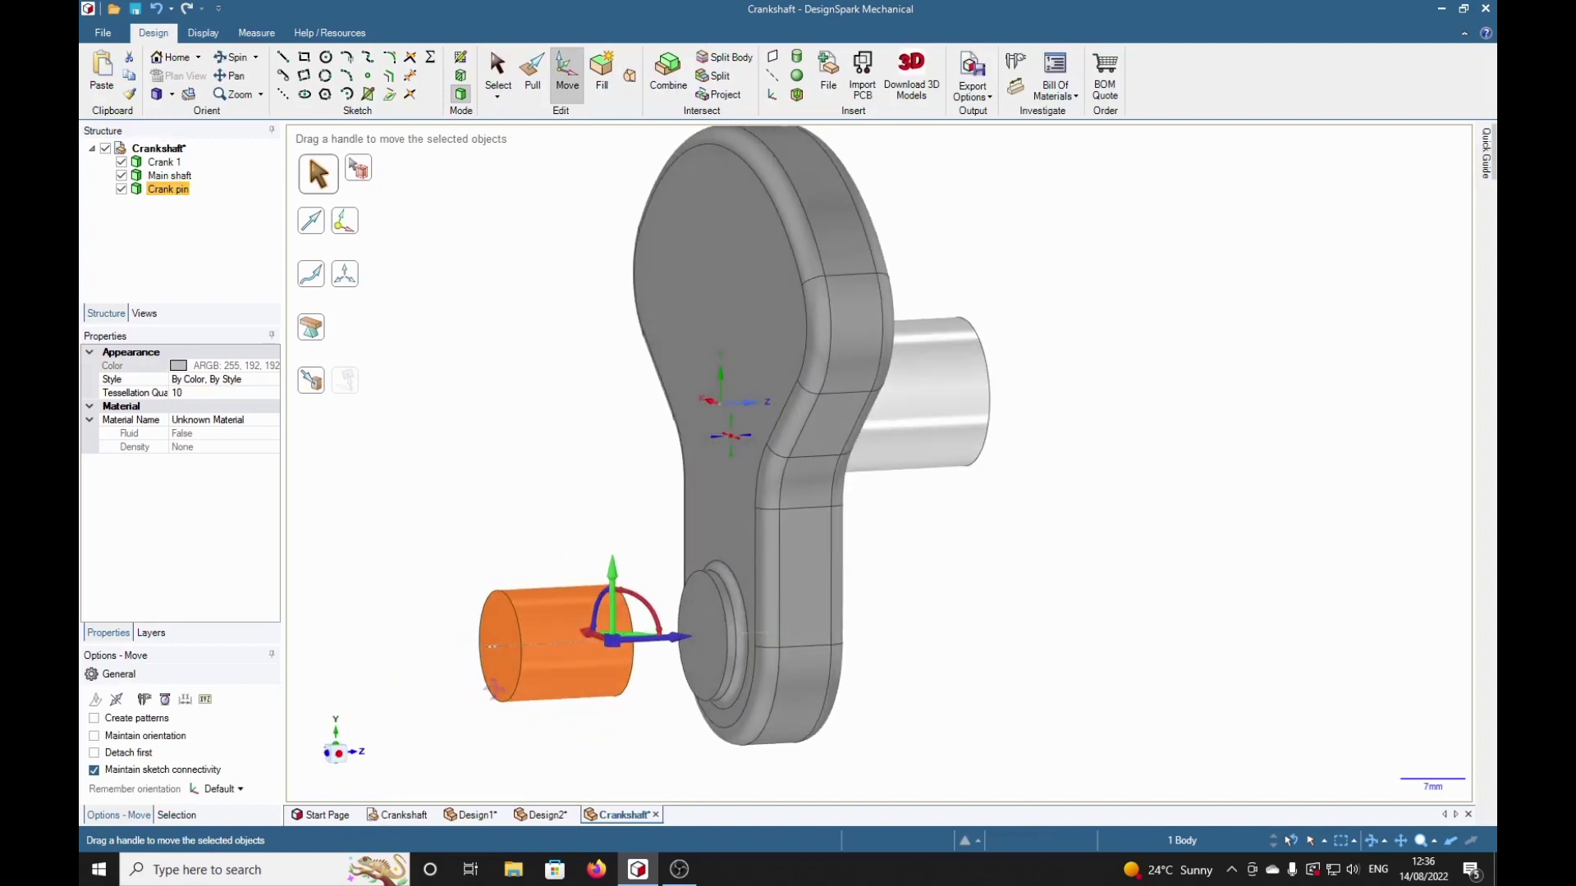
left_click(312, 386)
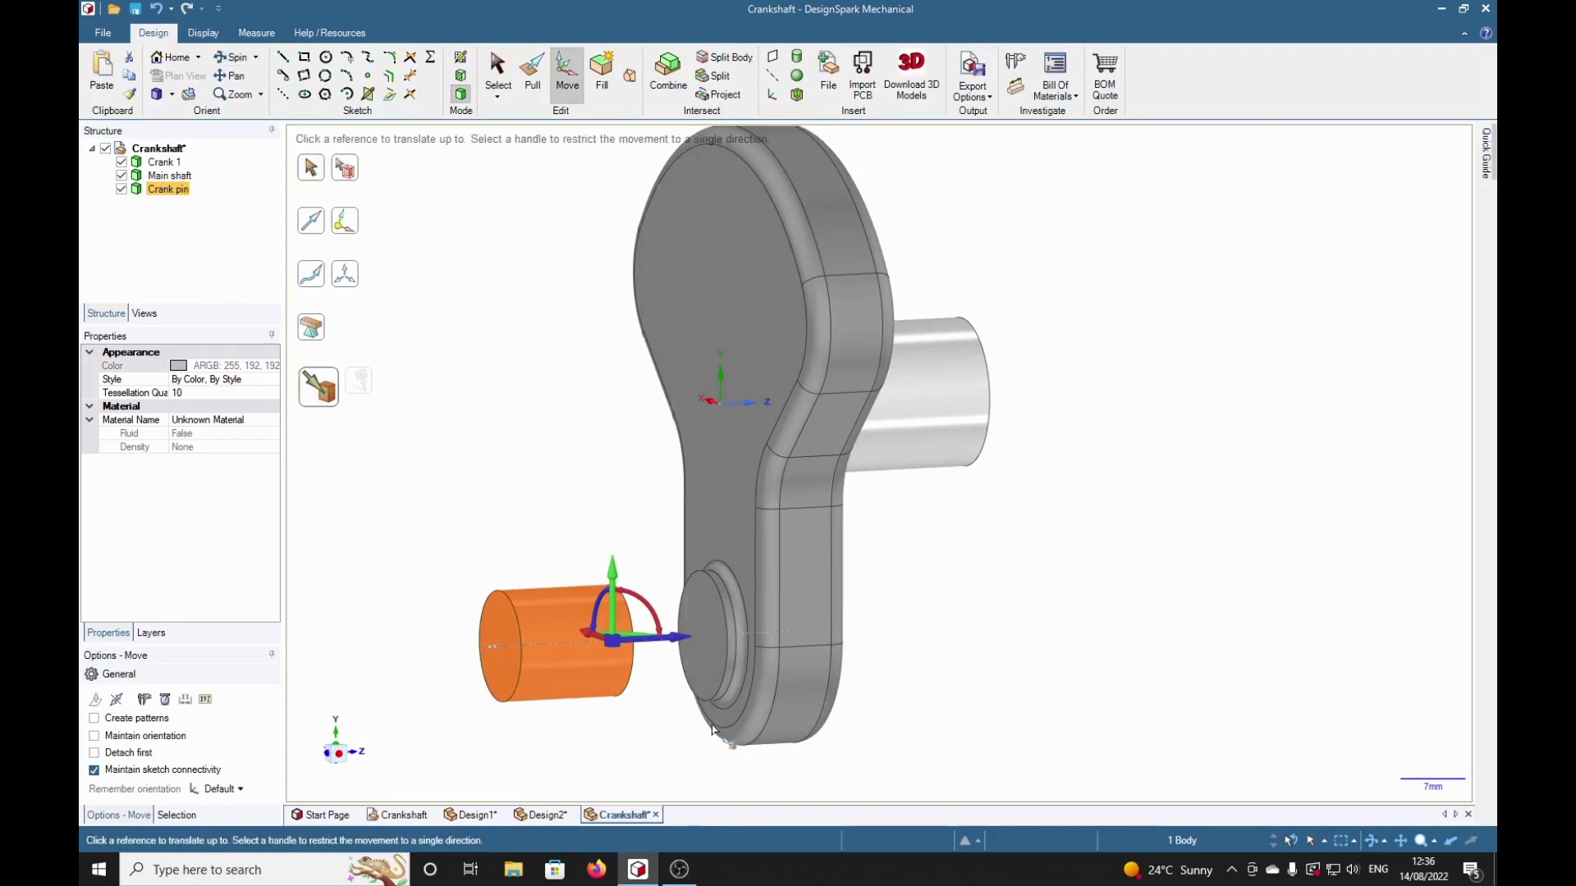
left_click(707, 672)
left_click(1086, 666)
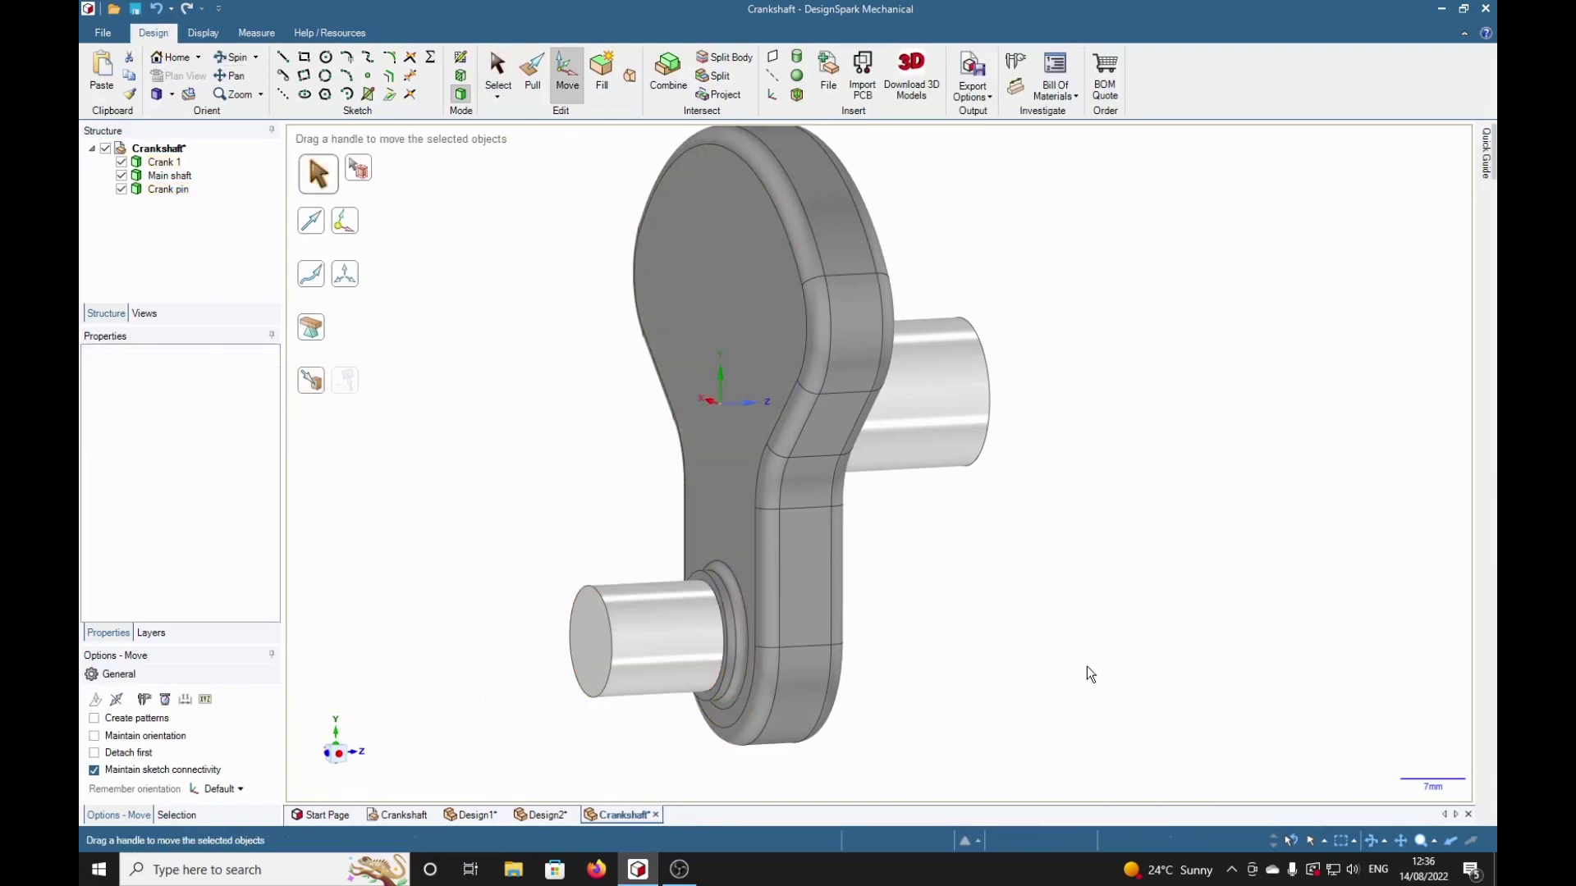
Copy the Crank 1 and Main shaft bodies together about 36 mm along the shaft axis, past the free end of the Crank pin
mouse_move(1125, 644)
middle_mouse_down()
mouse_move(1087, 682)
mouse_move(1023, 619)
mouse_move(1057, 622)
mouse_move(1037, 654)
mouse_move(1118, 664)
middle_mouse_up()
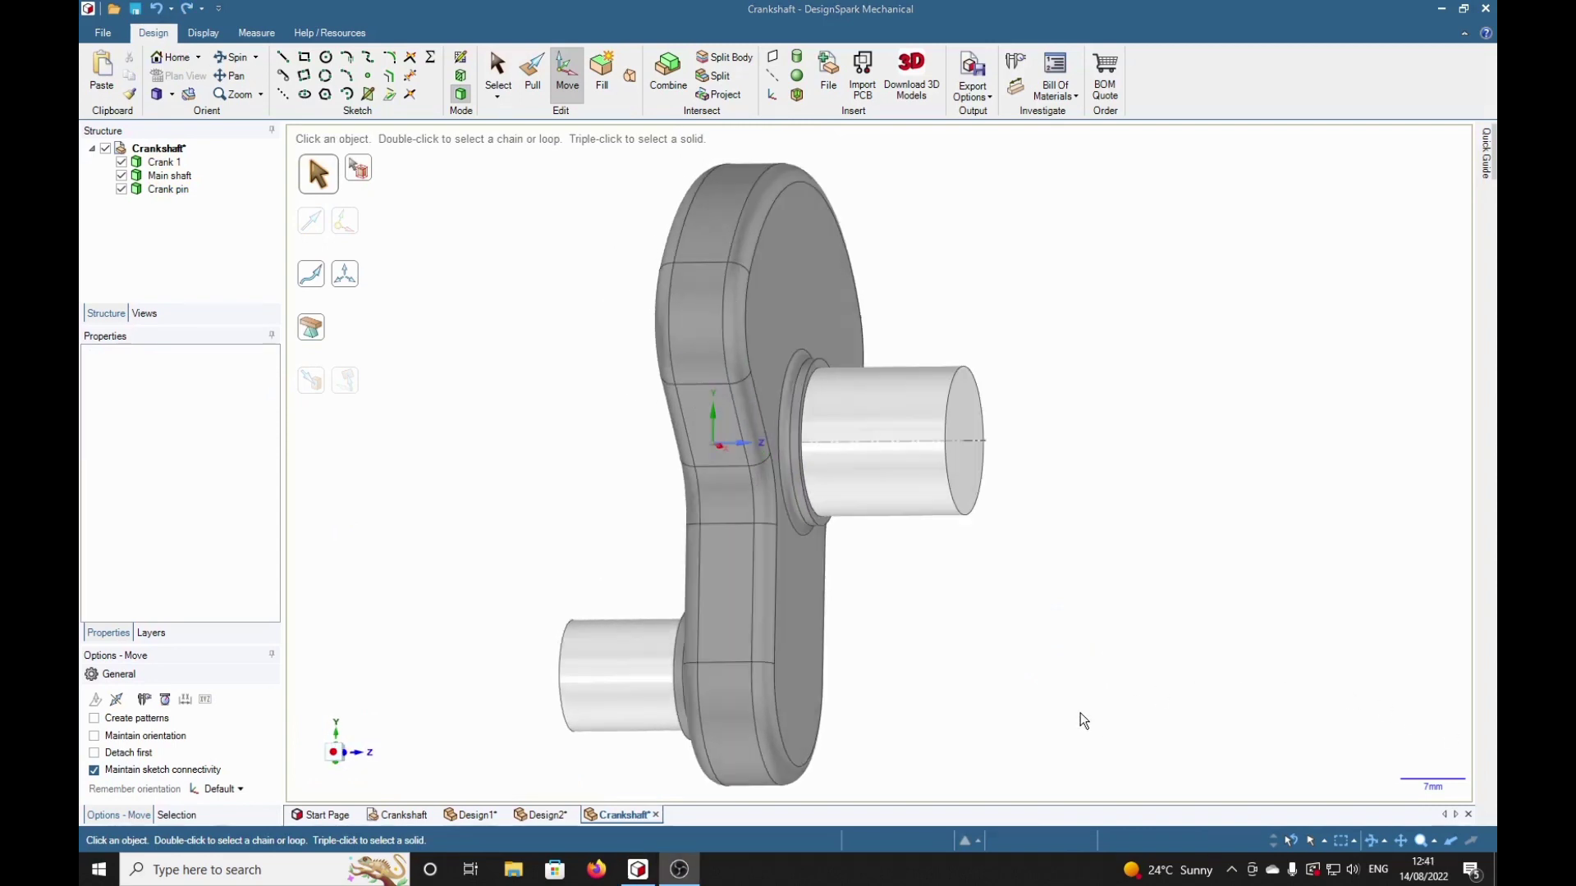
middle_click_drag(1073, 661, 1101, 682)
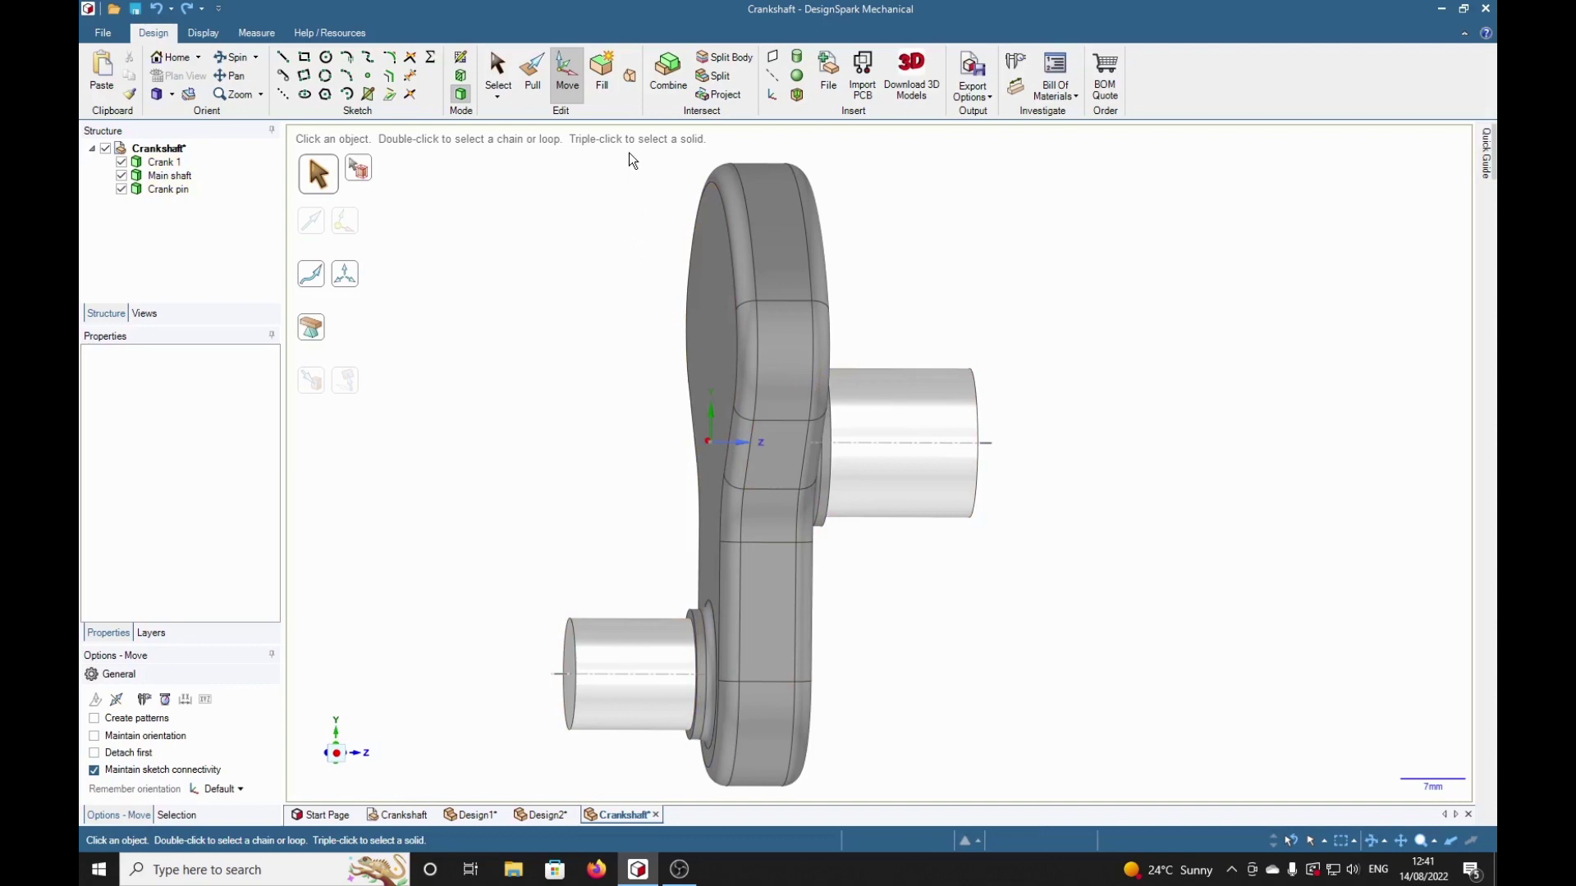
left_click_drag(629, 150, 1033, 793)
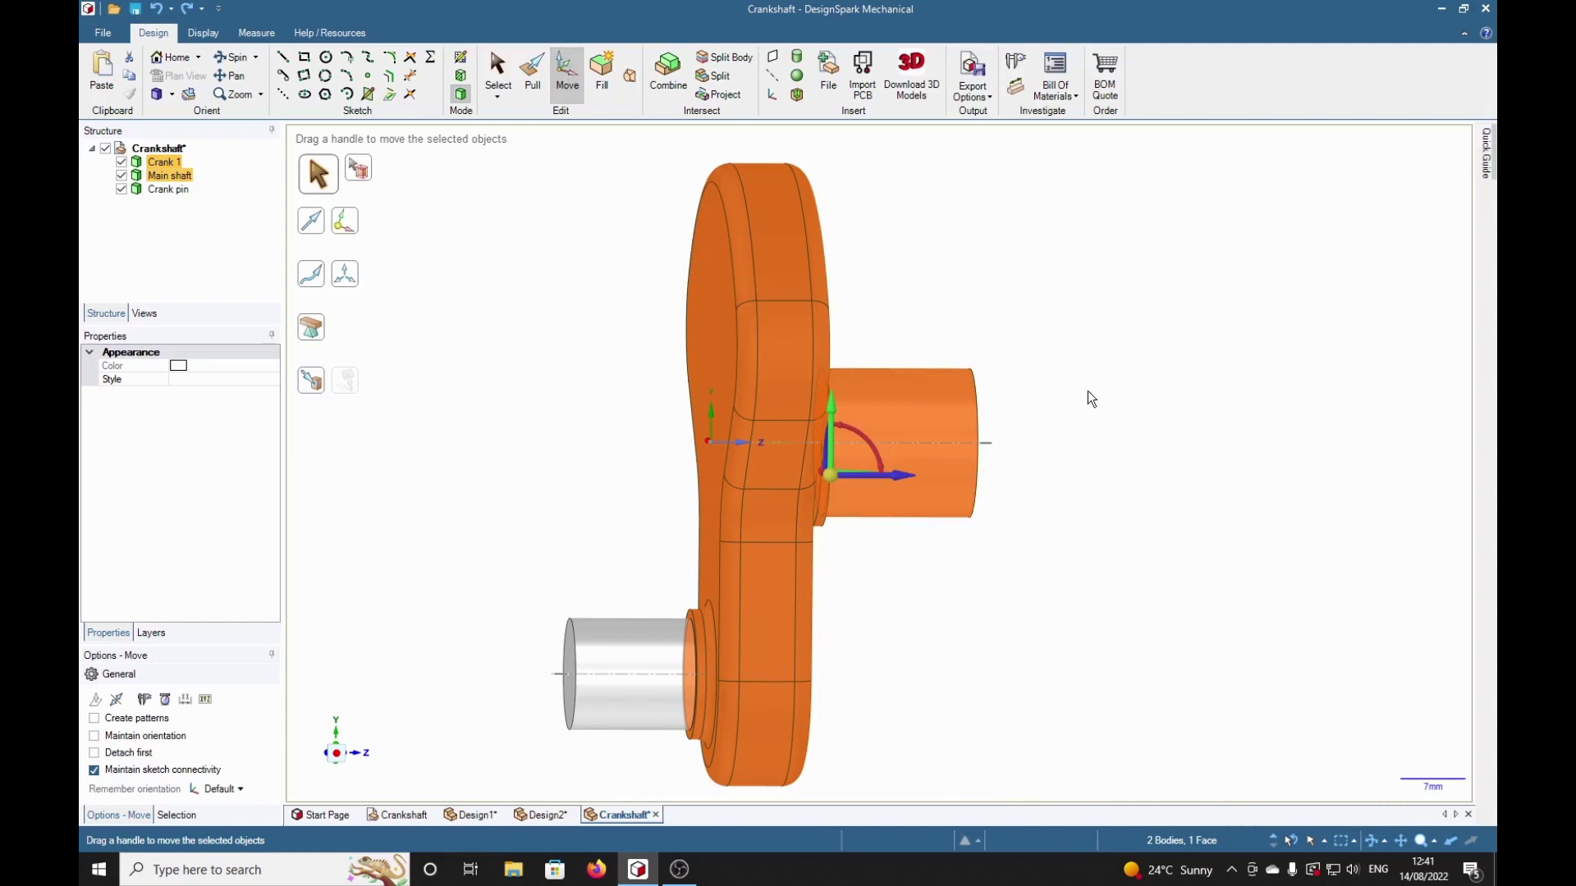
key("ctrl")
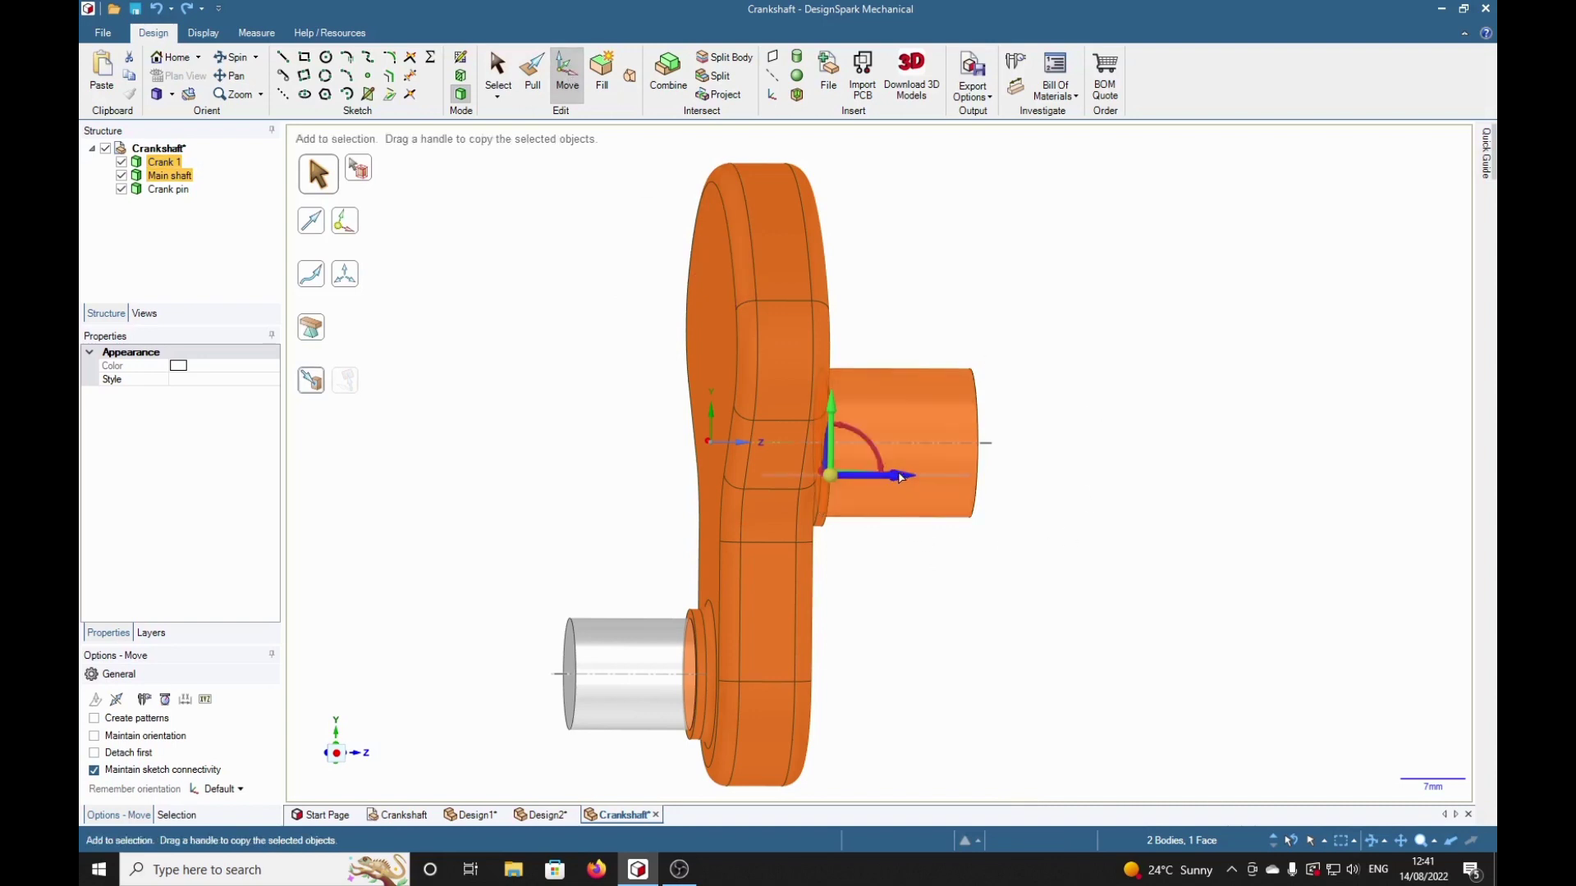
left_click_drag(899, 476, 573, 489, "ctrl")
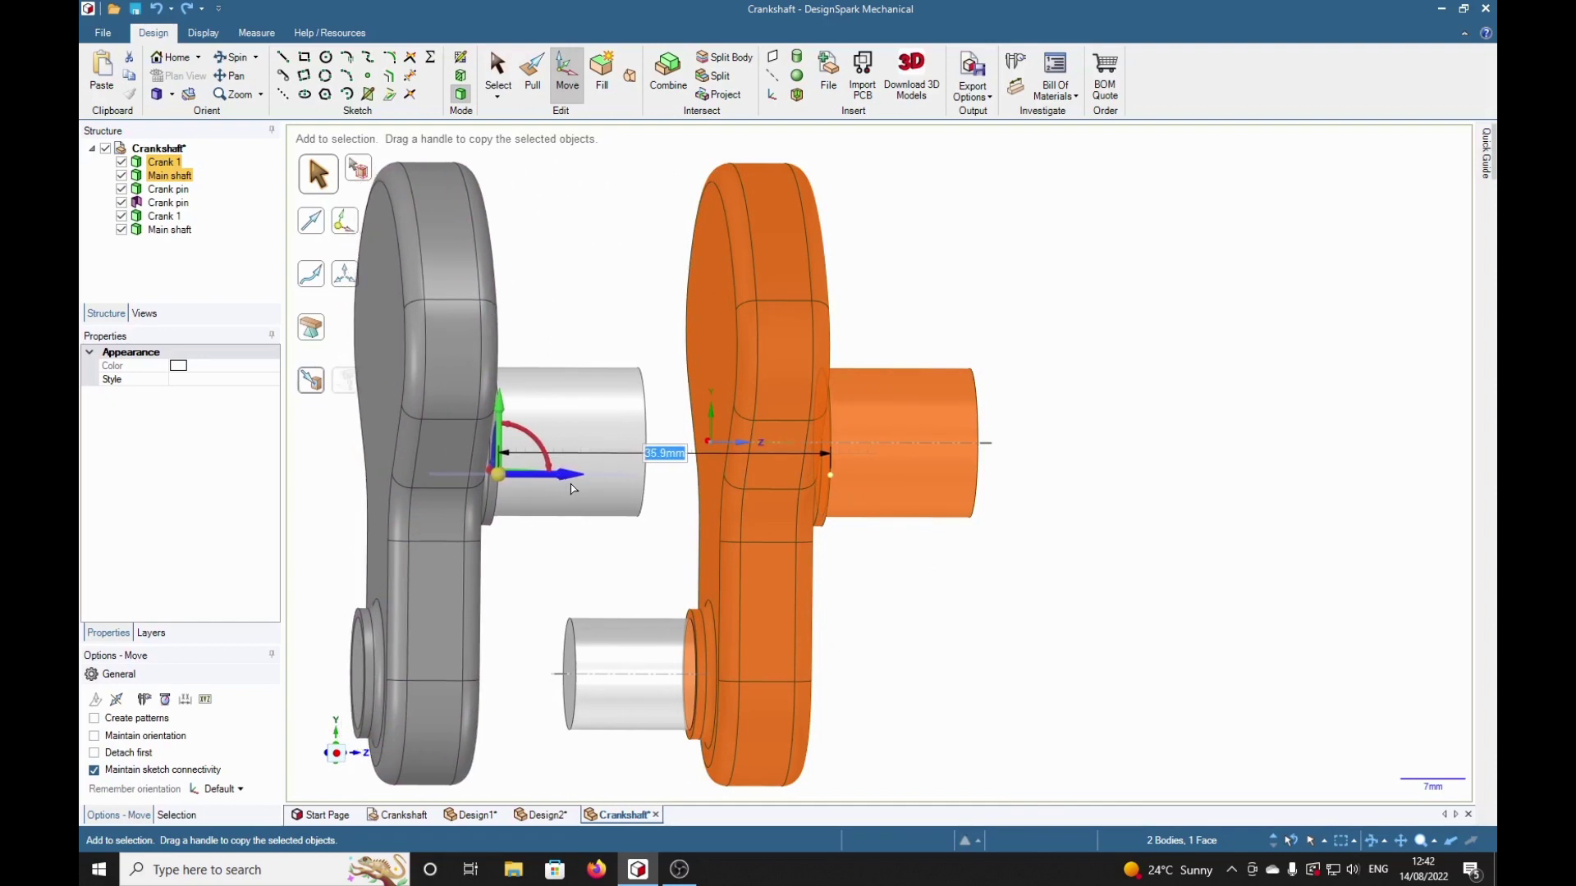
middle_click_drag(1045, 646, 1240, 665, "shift")
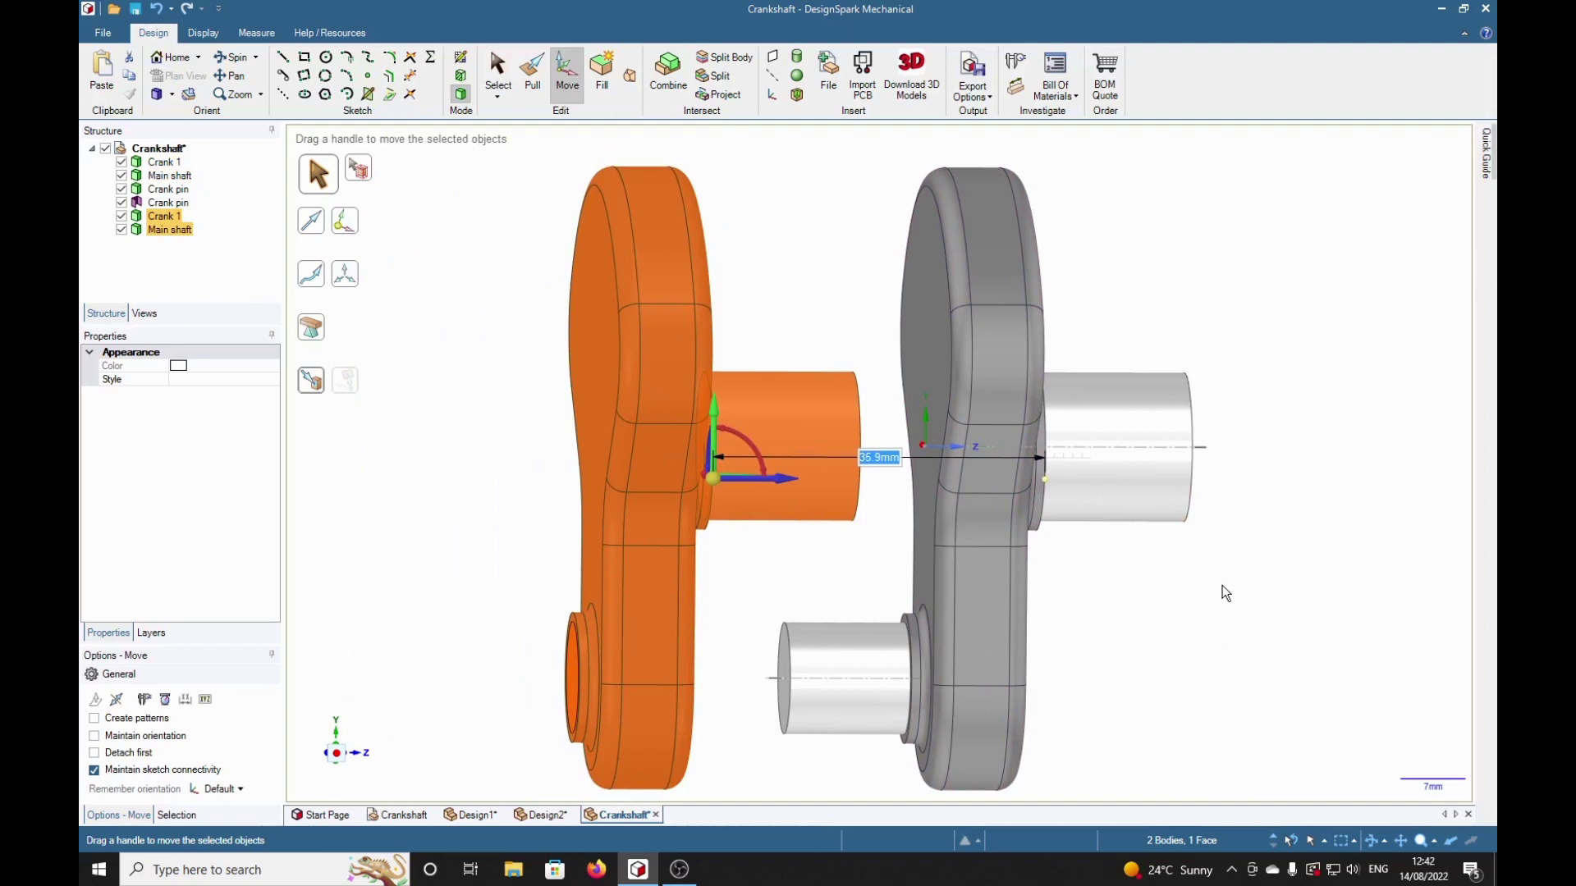
left_click(1224, 613)
Rotate the copied Crank 1 and Main shaft together by 180° about the vertical Y axis
middle_click_drag(1239, 598, 1223, 765)
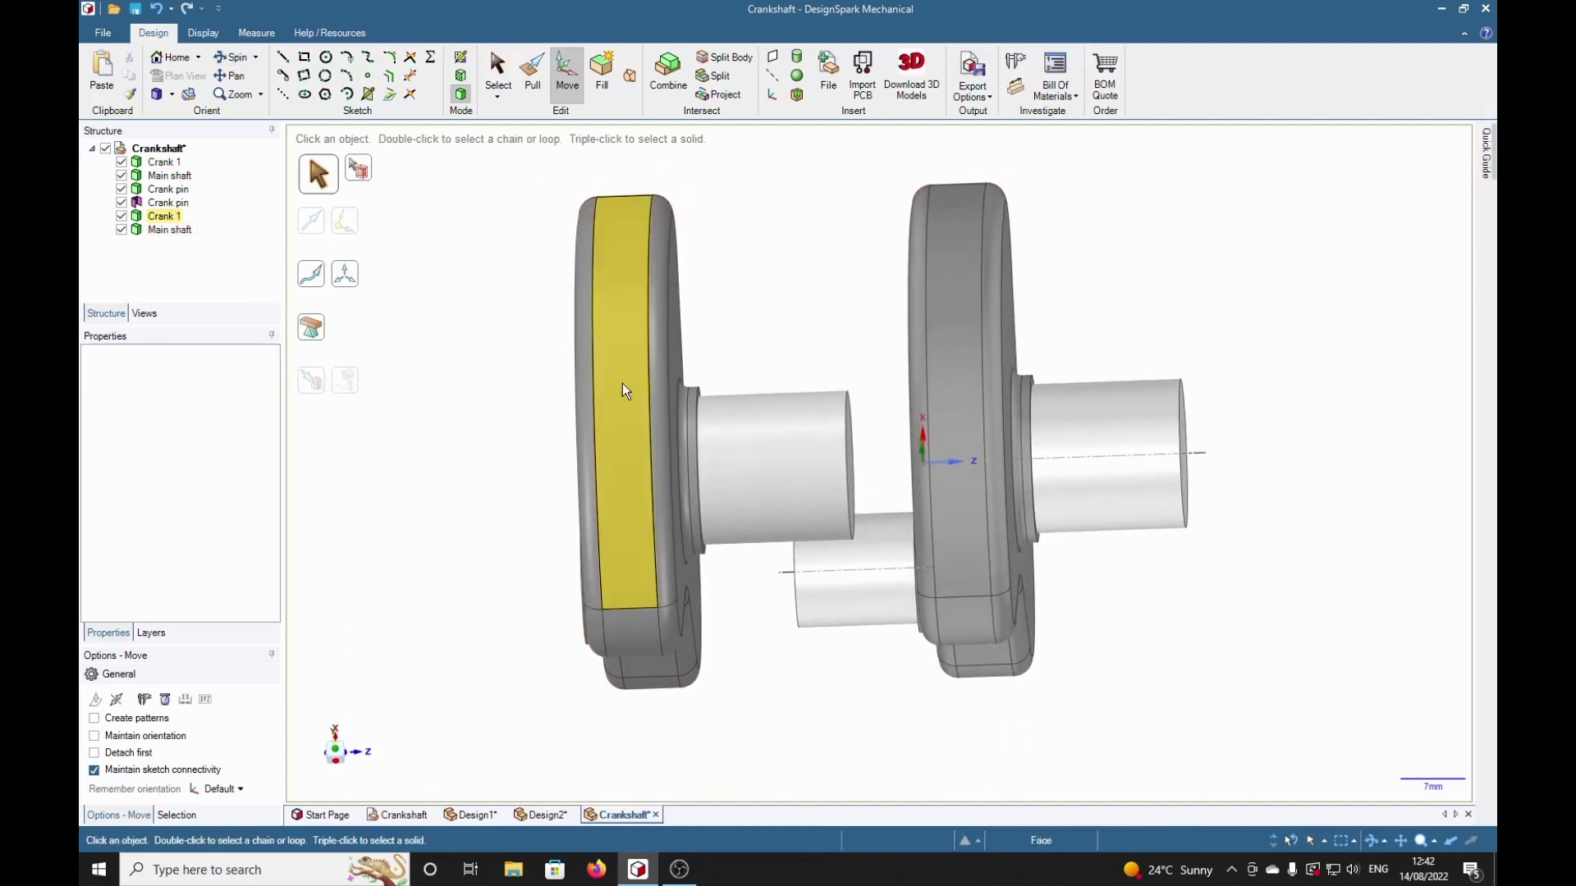
middle_click_drag(869, 657, 869, 583)
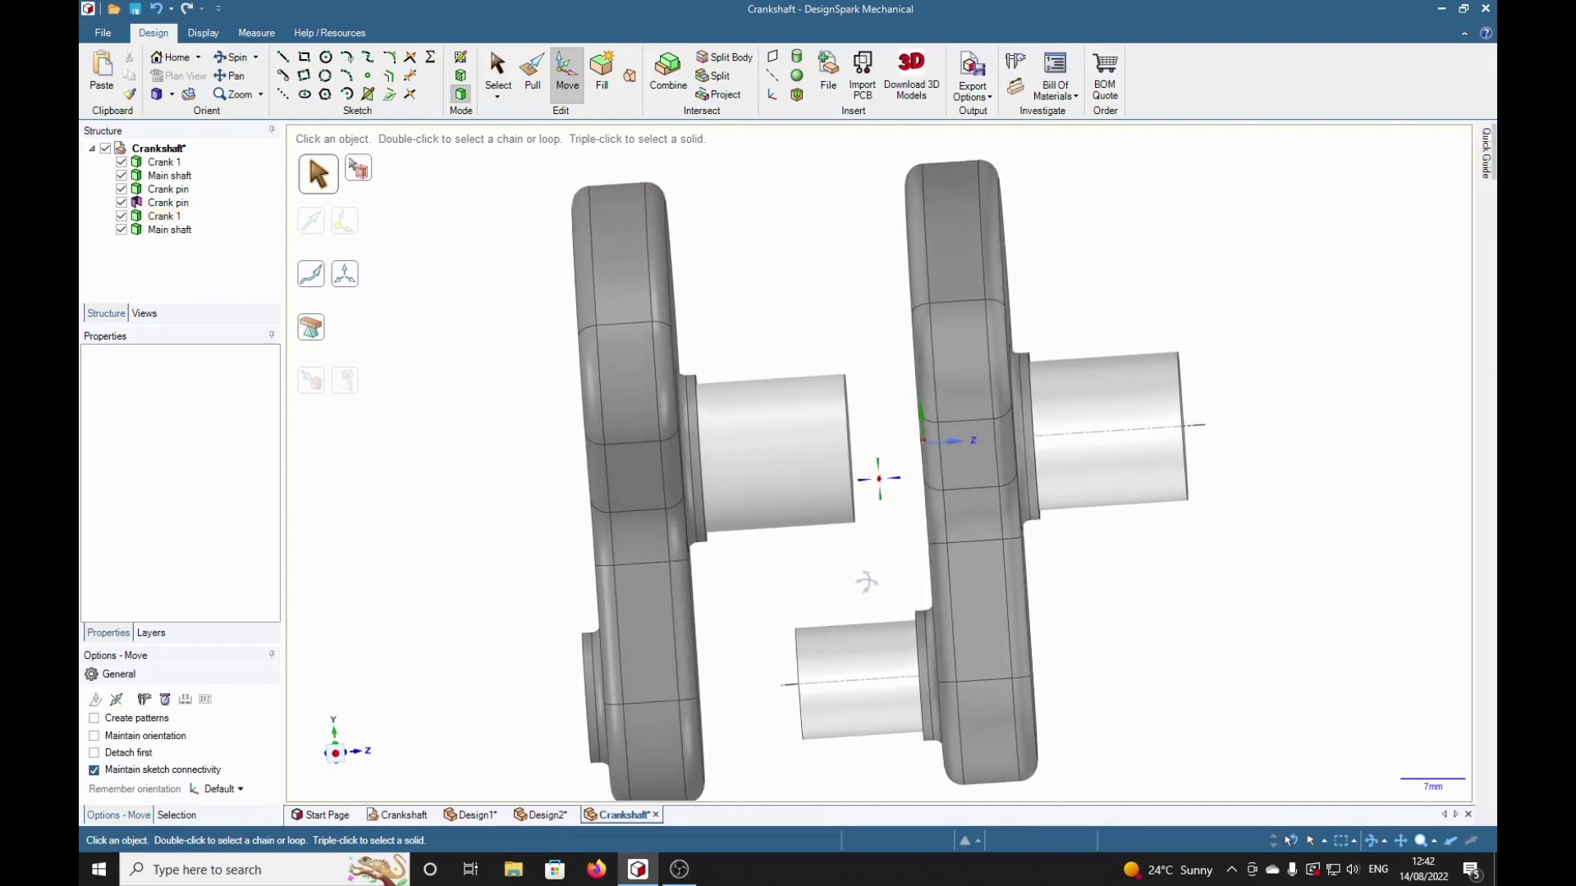
left_click(793, 488)
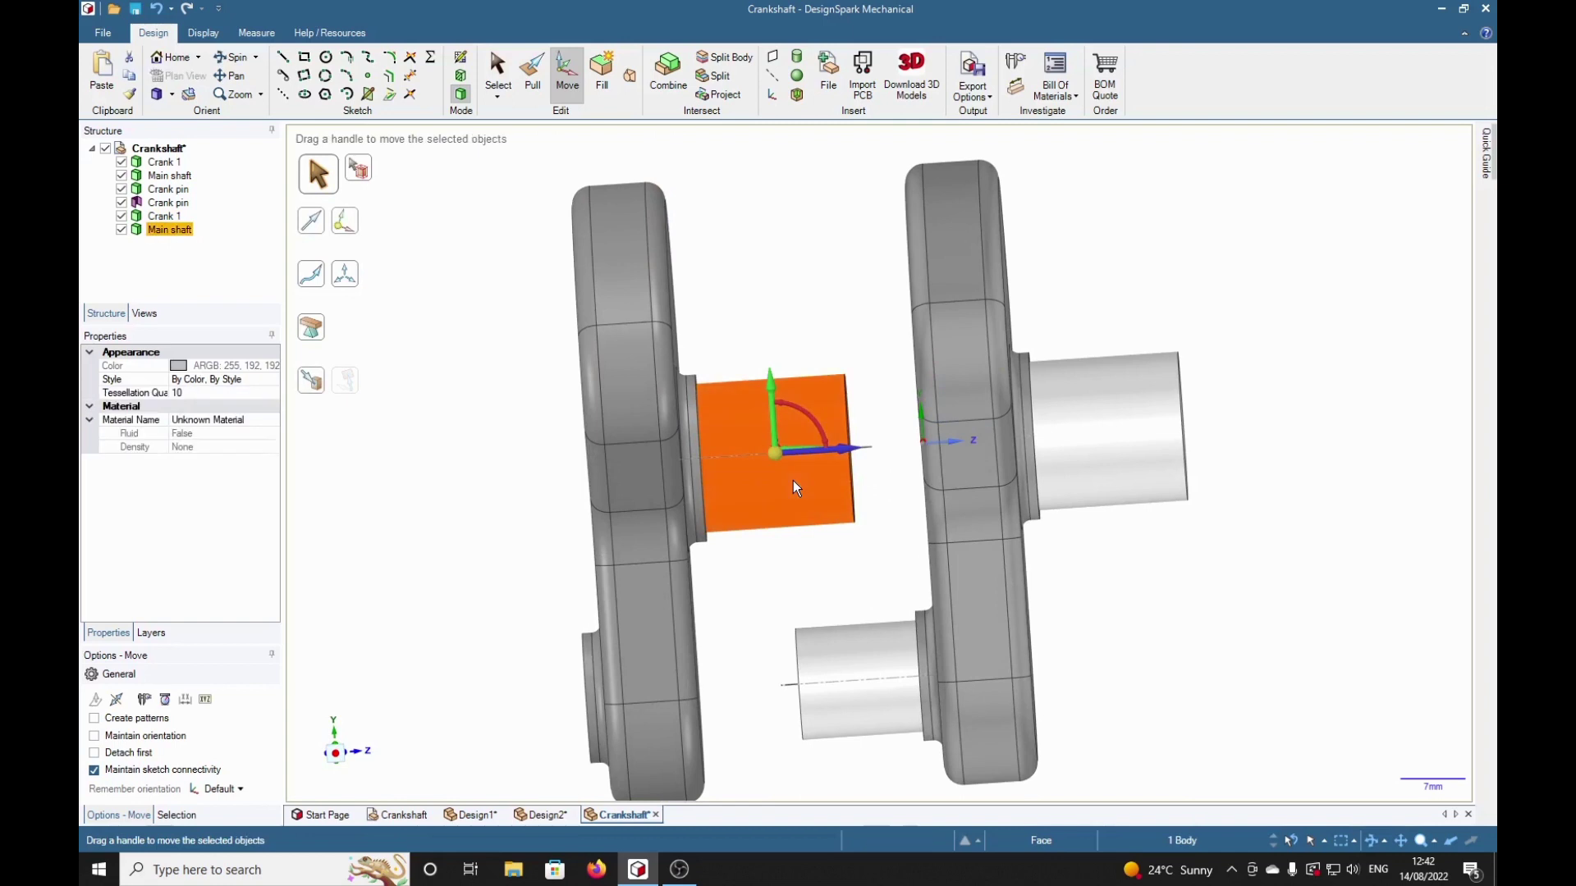
left_click(633, 420, "ctrl")
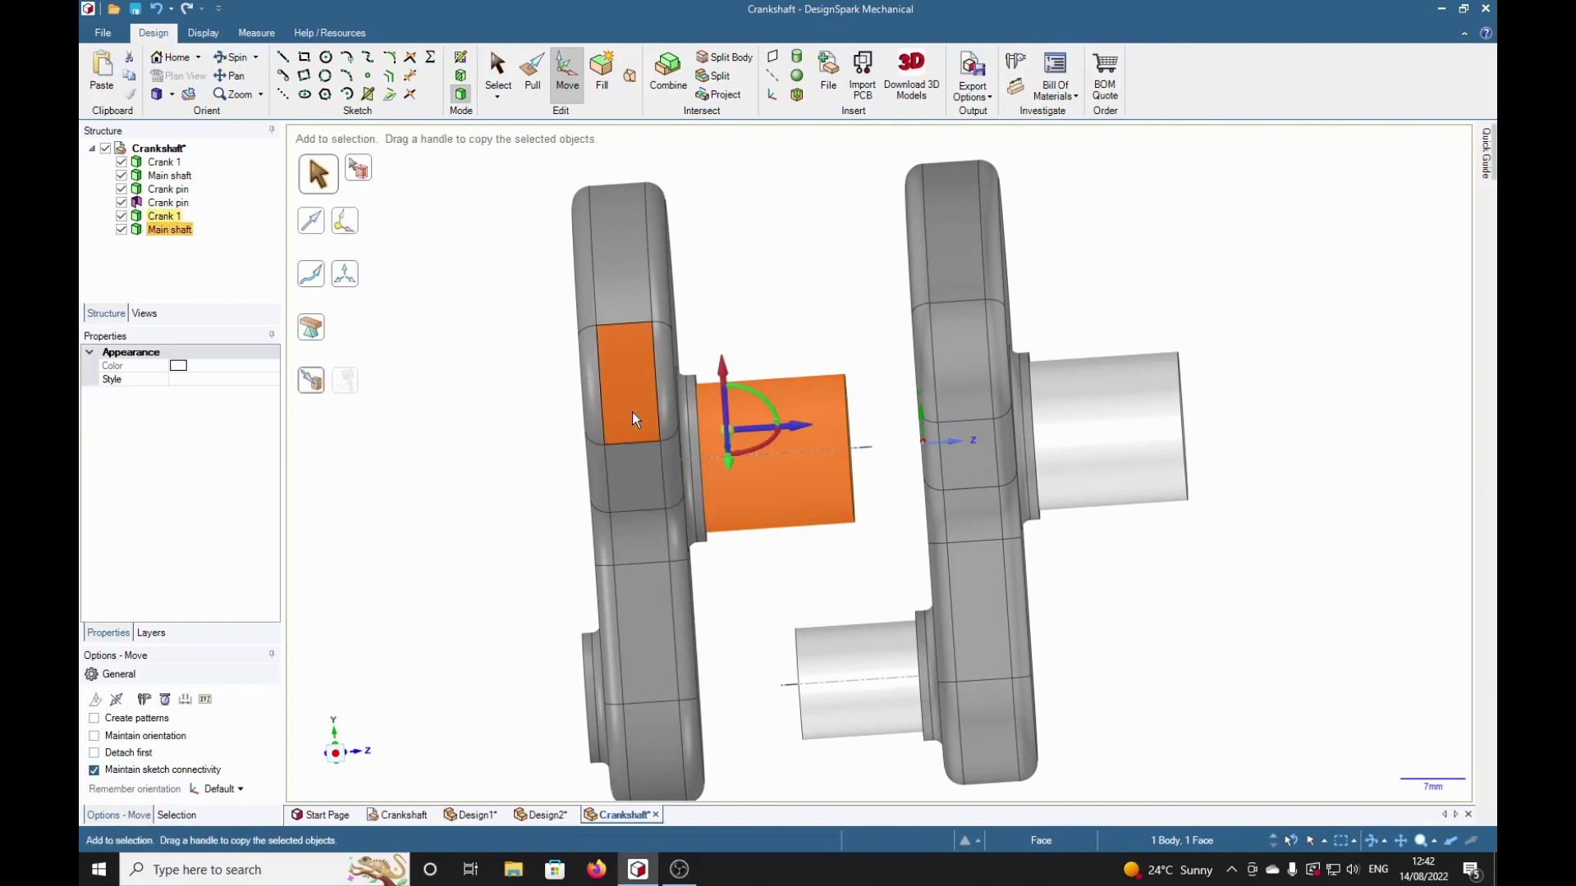
triple_click(632, 412, "ctrl")
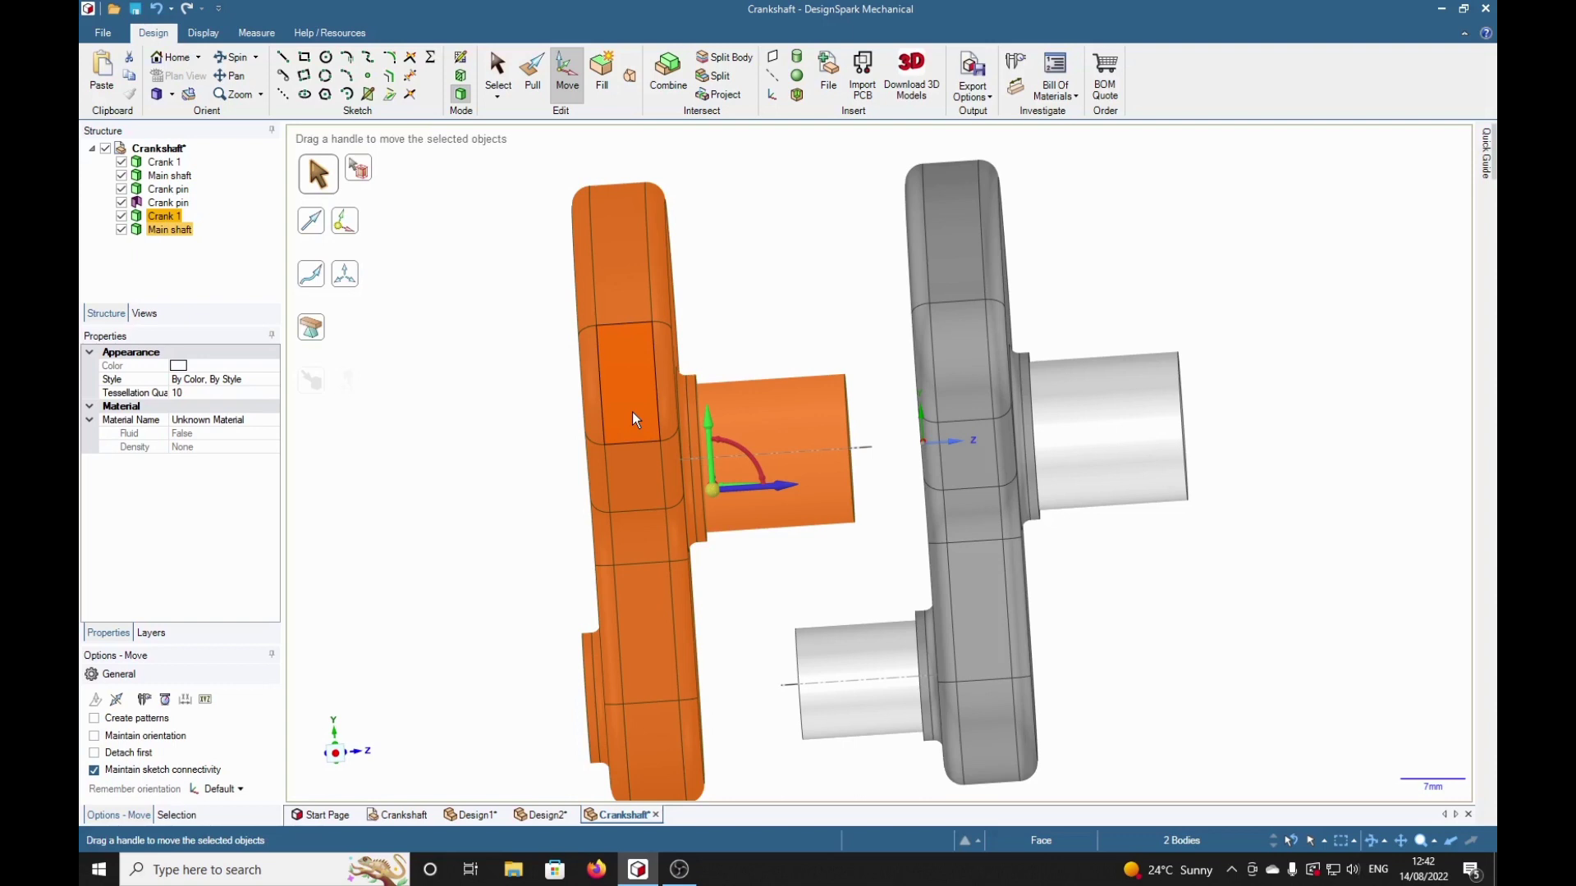
middle_click_drag(763, 246, 759, 435)
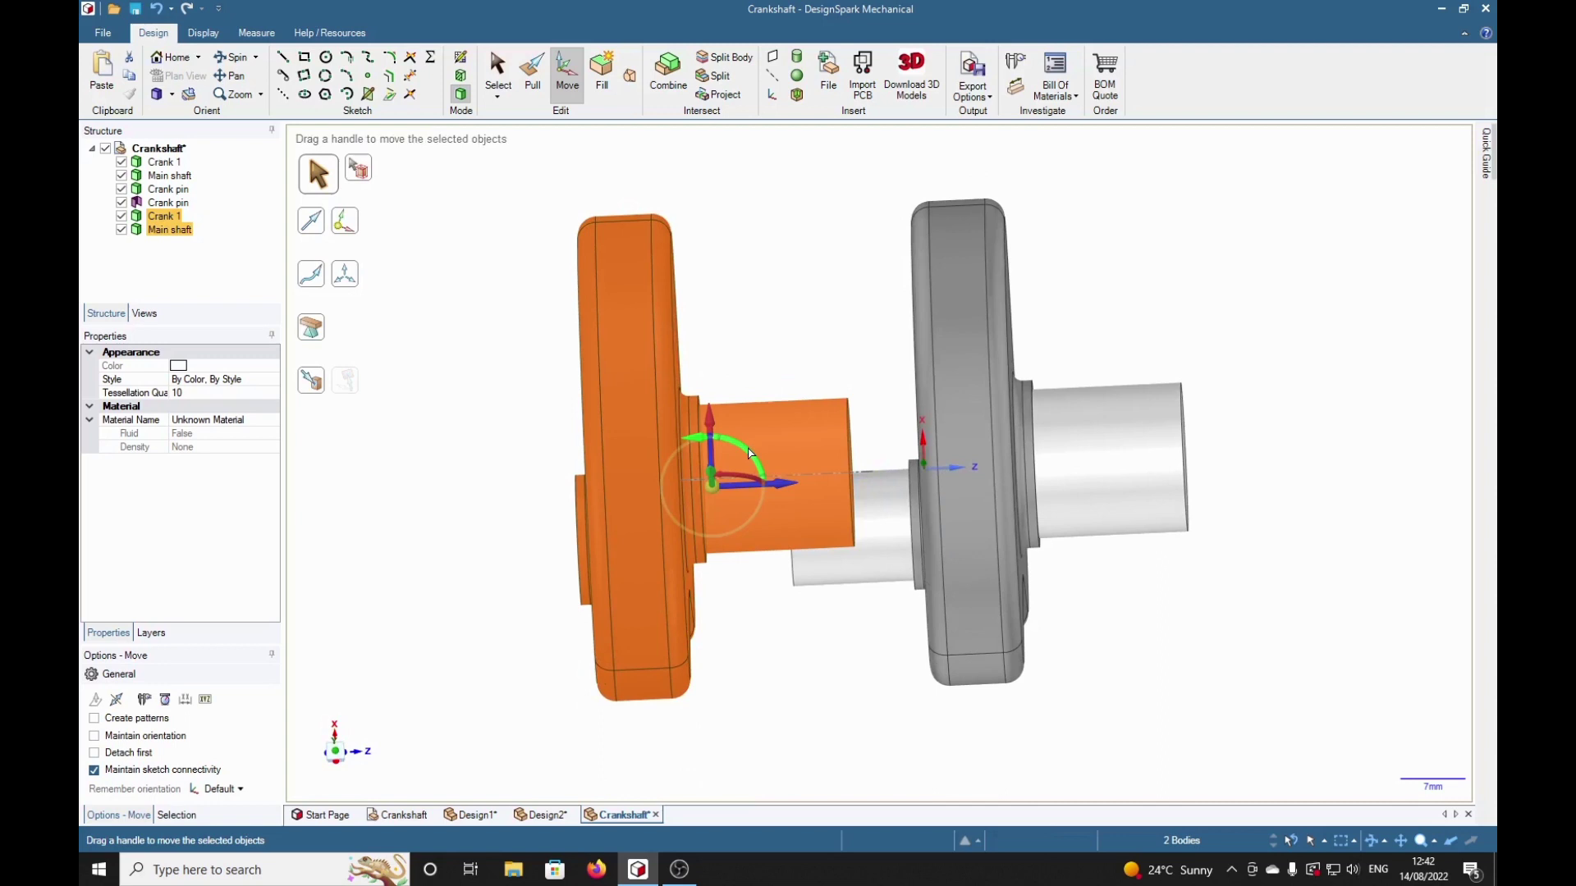
left_click_drag(749, 452, 695, 427)
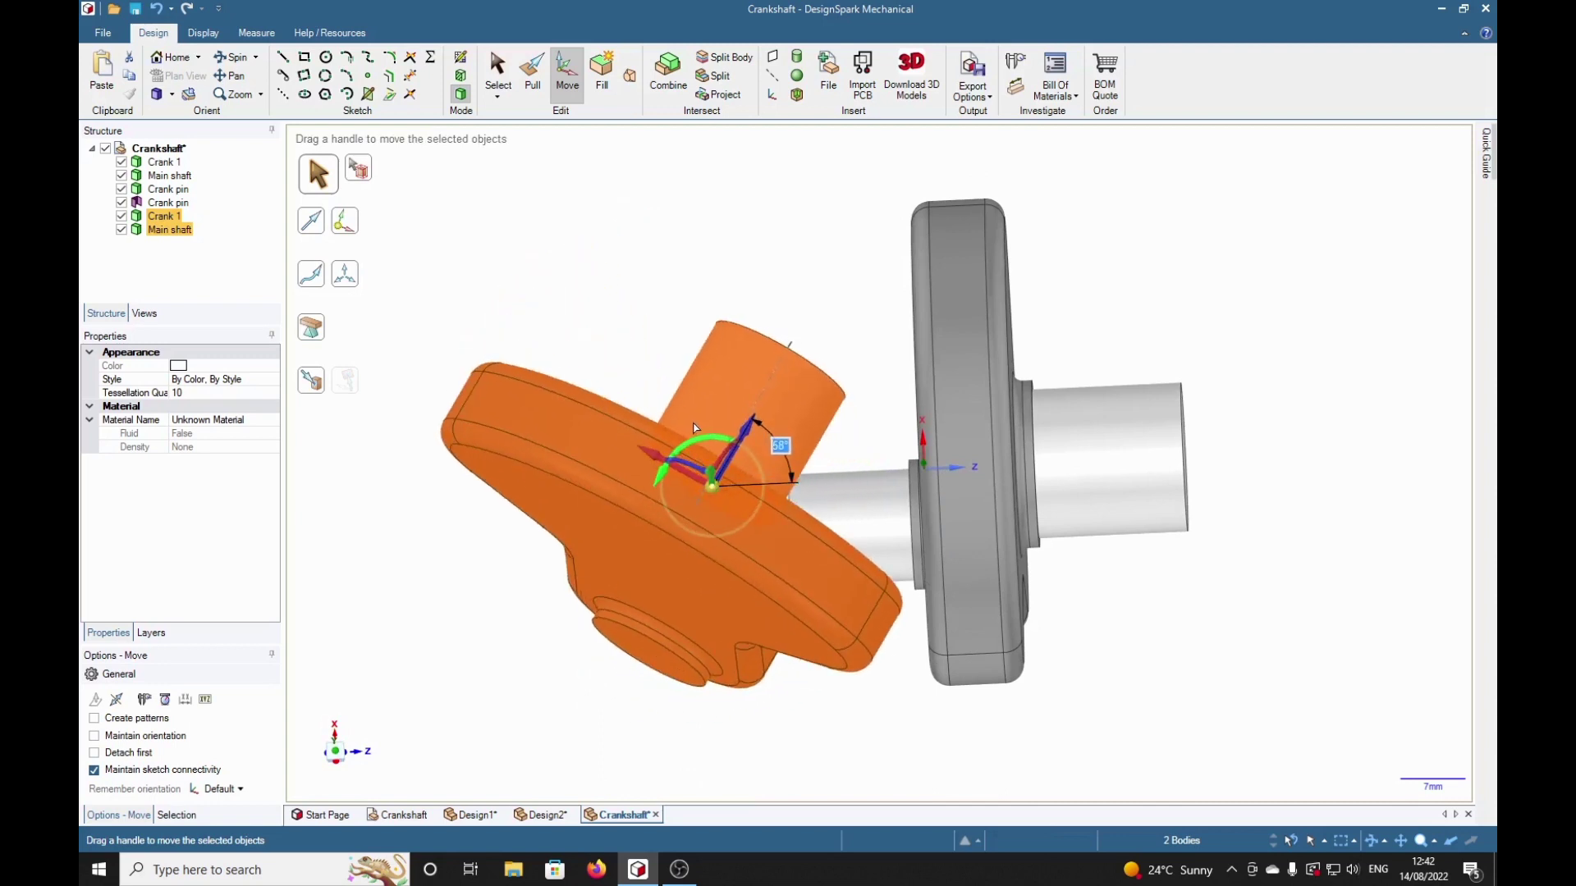
type("180")
key("Escape")
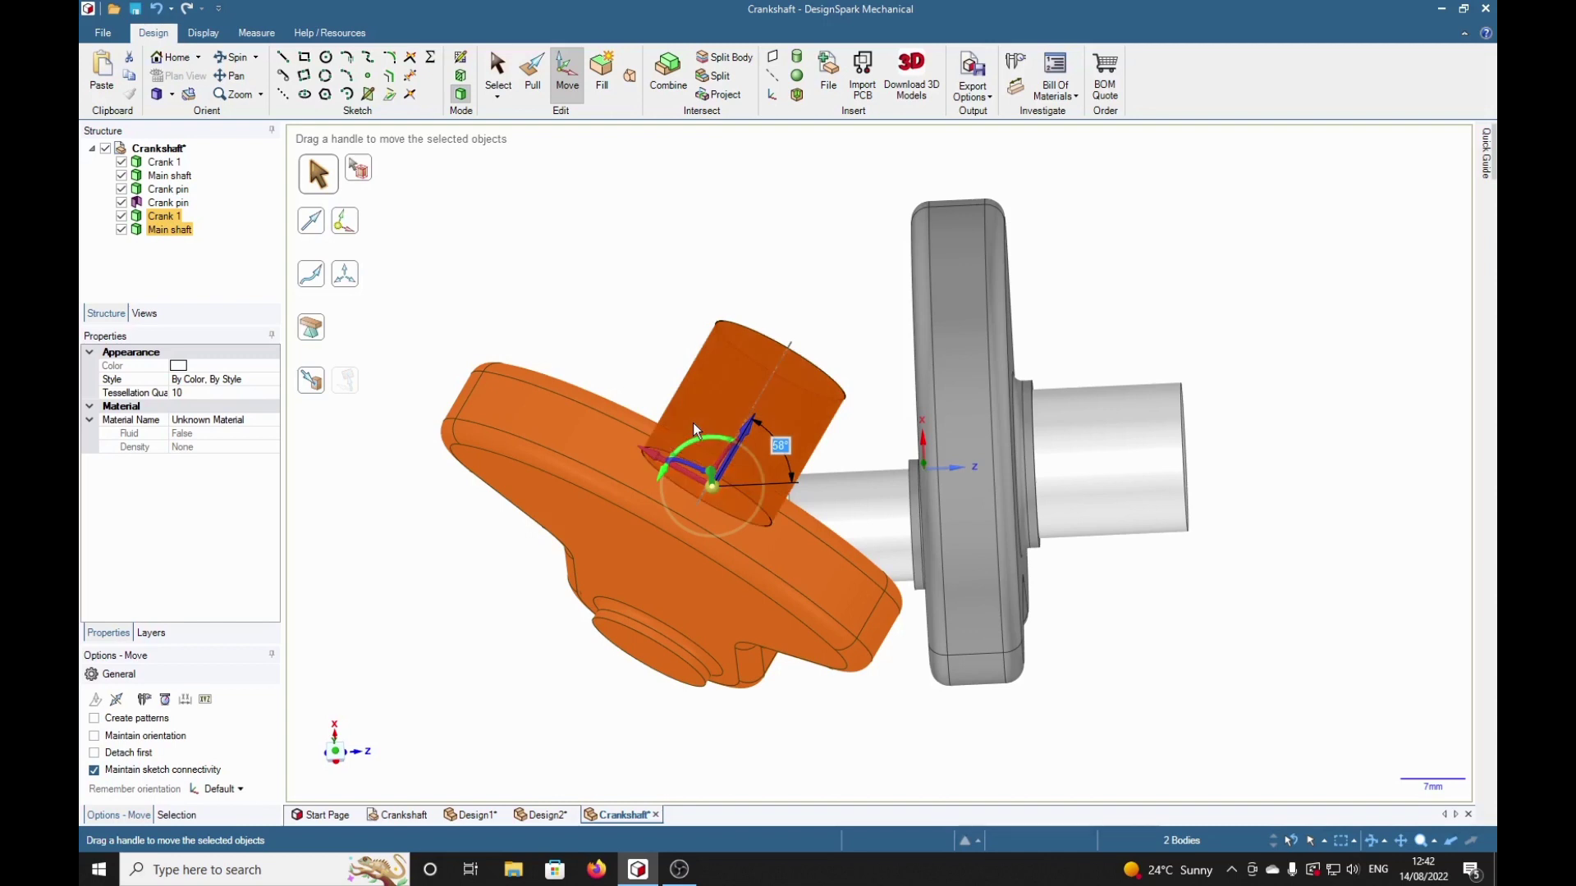
type("180")
key("Return")
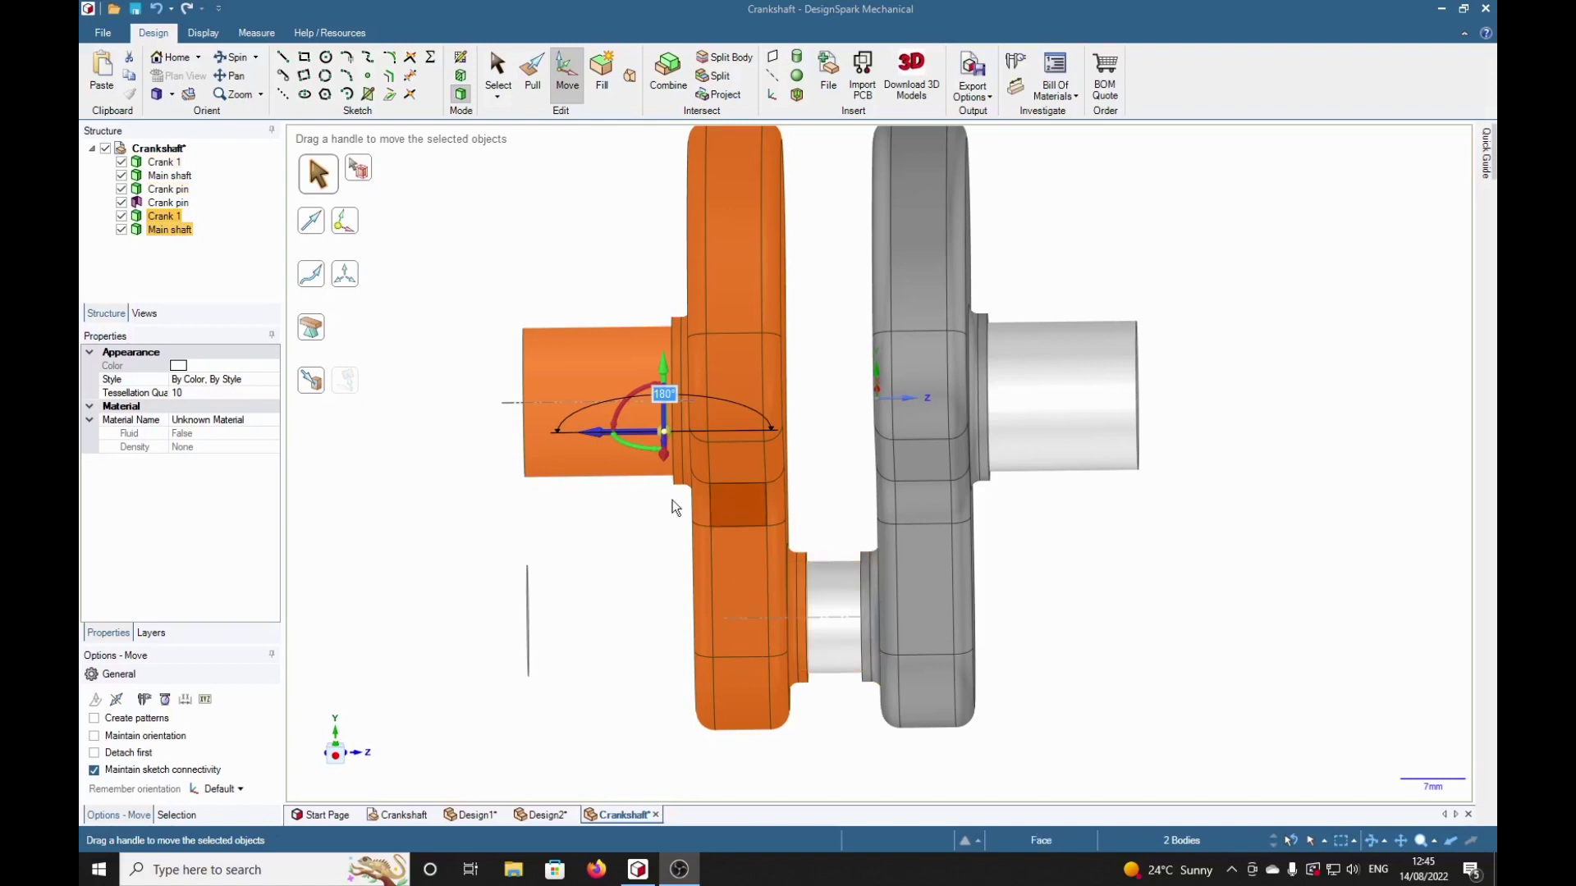
Move the rotated crank and shaft by the centre of the crank's small boss face up to the free end face of the Crank pin
left_click_drag(591, 441, 462, 444)
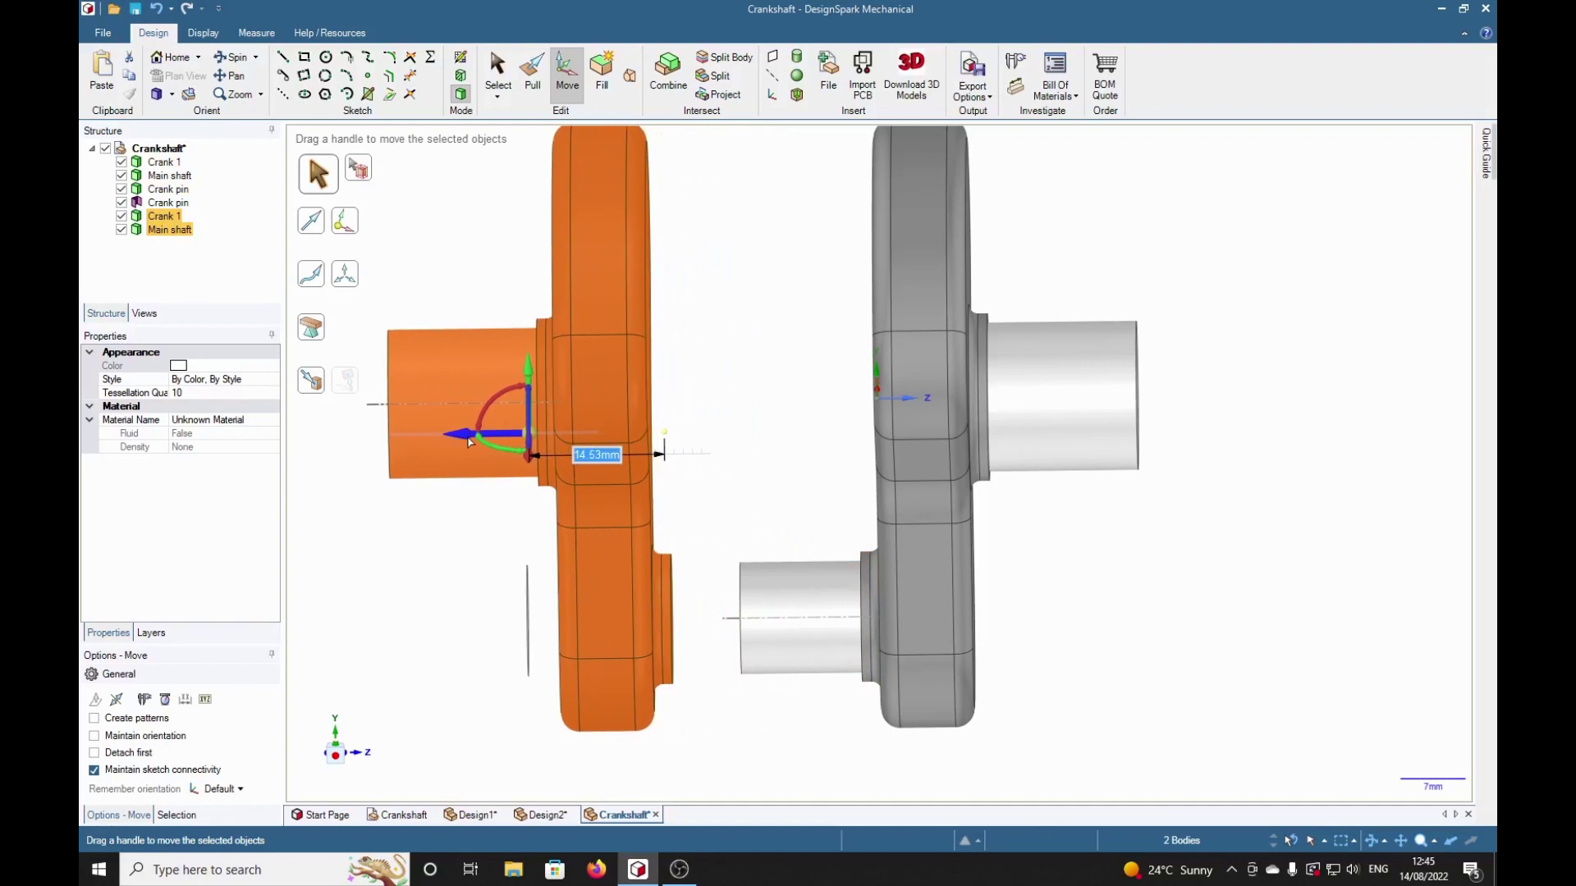
key("h")
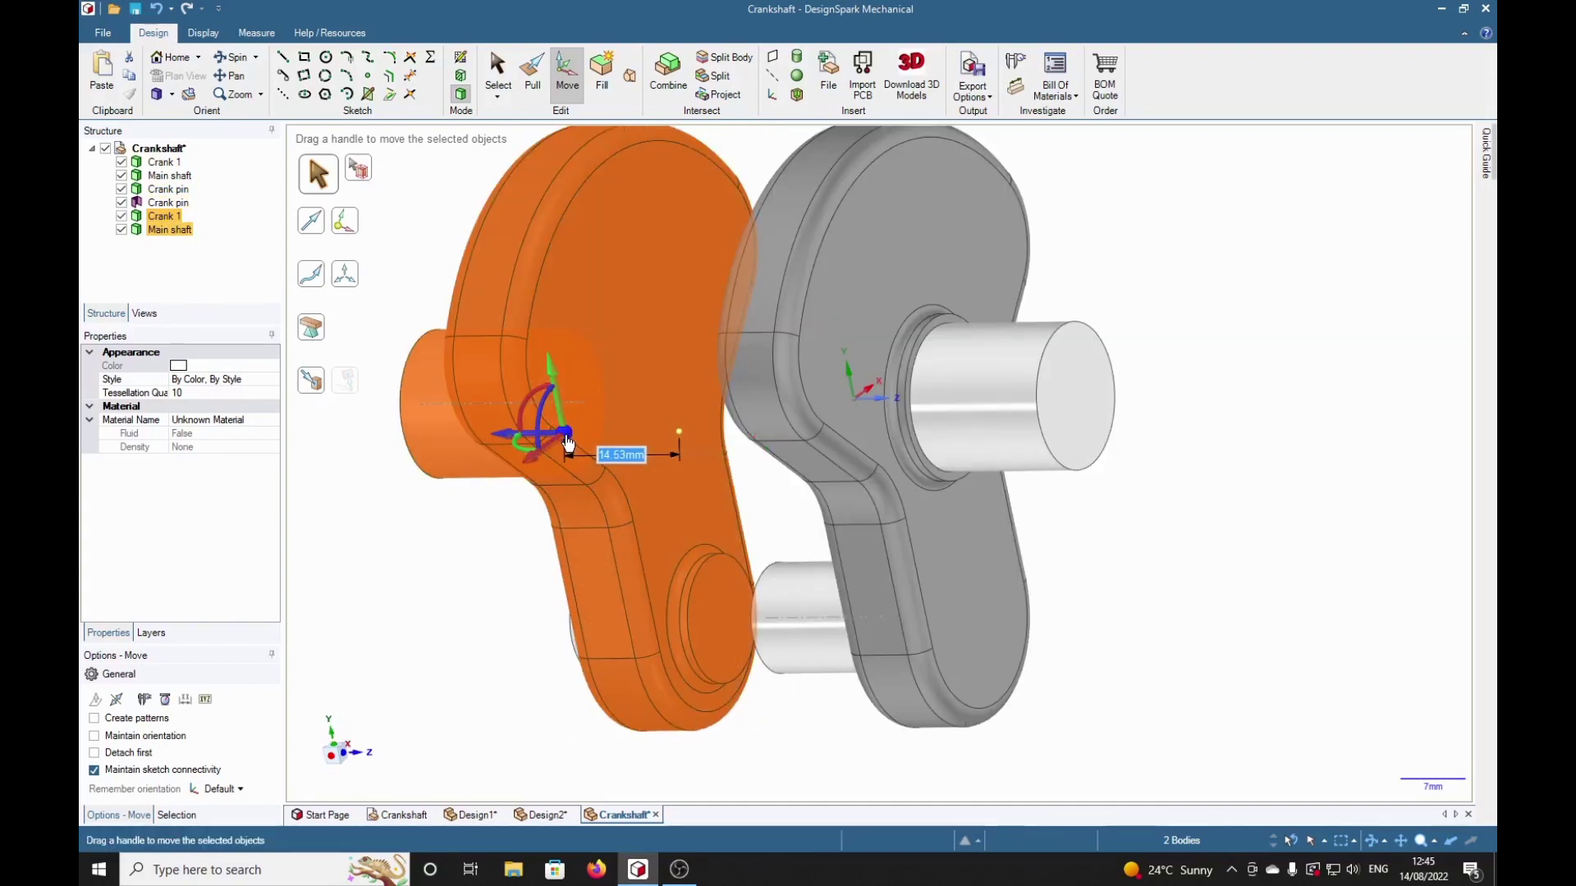
left_click_drag(567, 443, 704, 616)
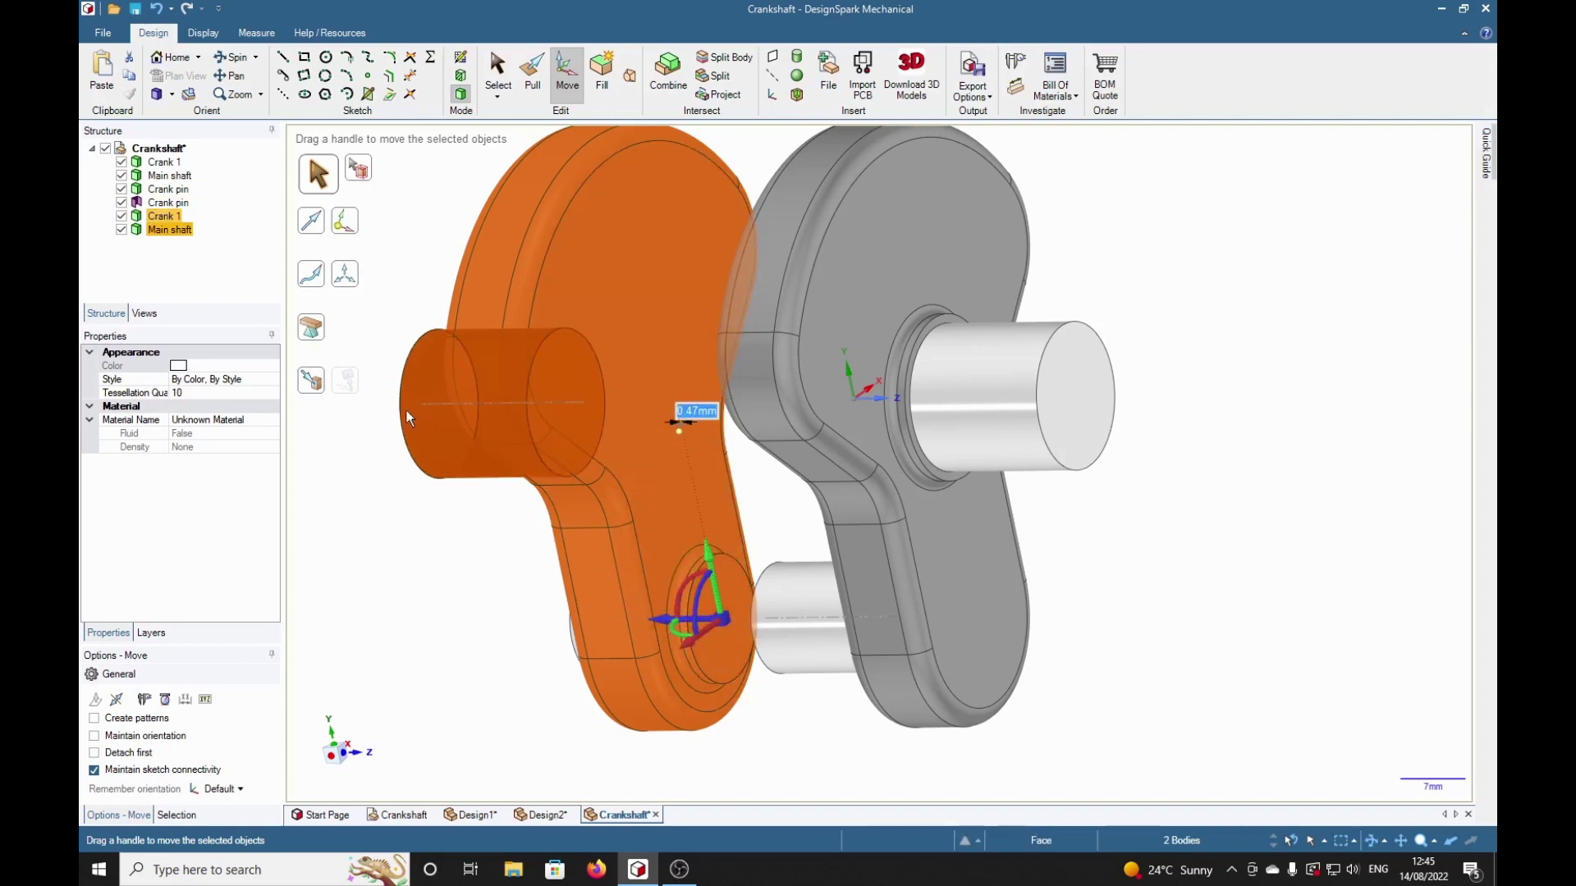
left_click(311, 381)
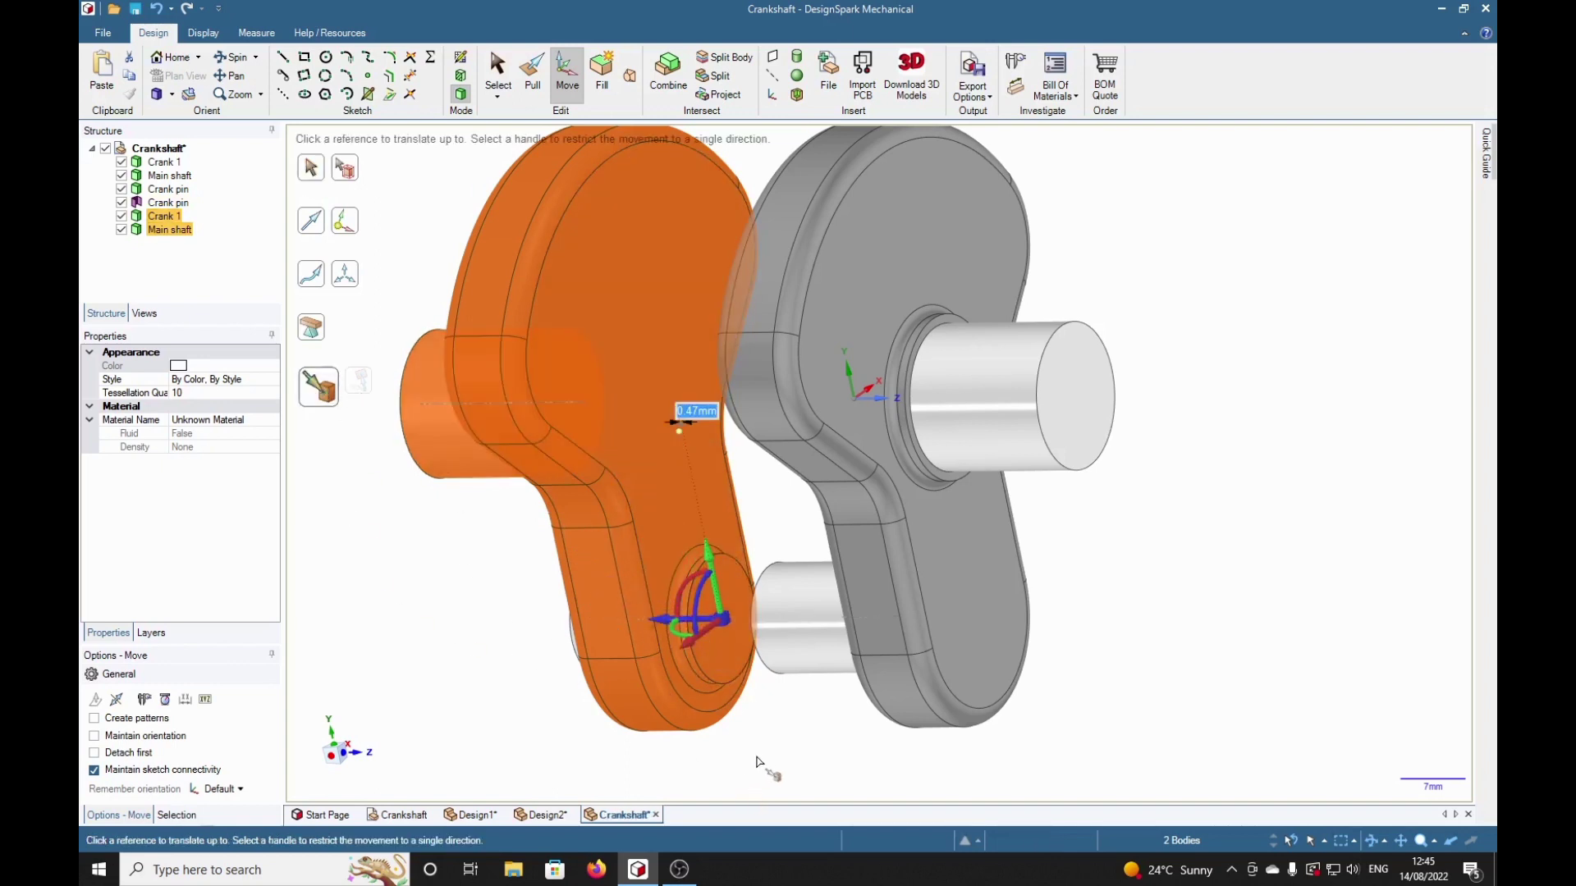
middle_click_drag(757, 763, 820, 721)
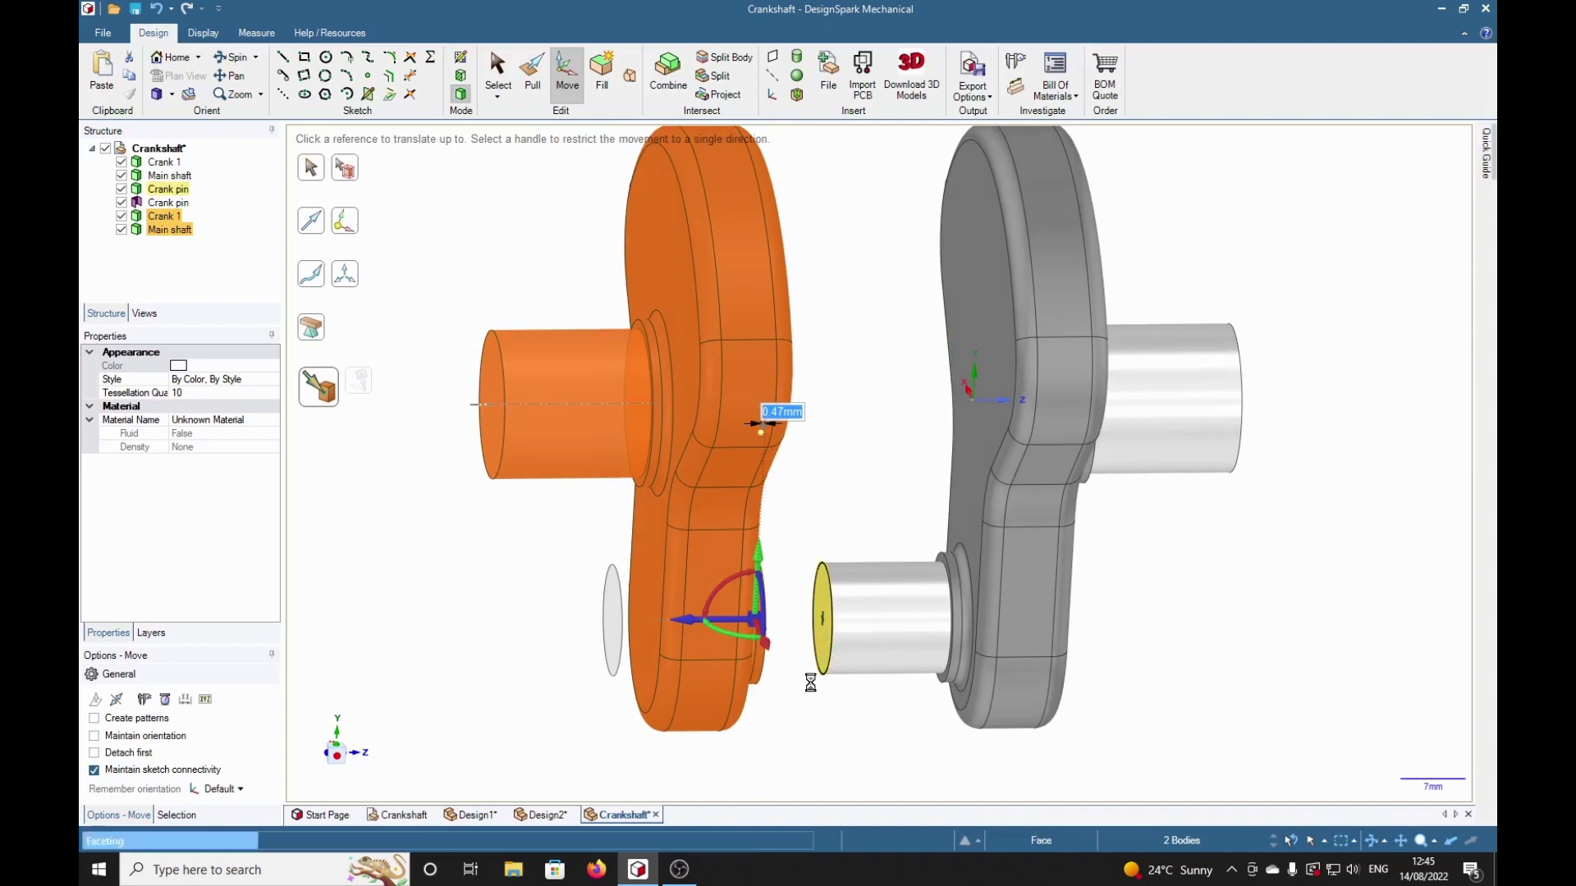
left_click(821, 648)
mouse_move(1238, 668)
middle_mouse_down()
mouse_move(1177, 690)
mouse_move(1226, 647)
mouse_move(1312, 675)
mouse_move(1241, 688)
middle_mouse_up()
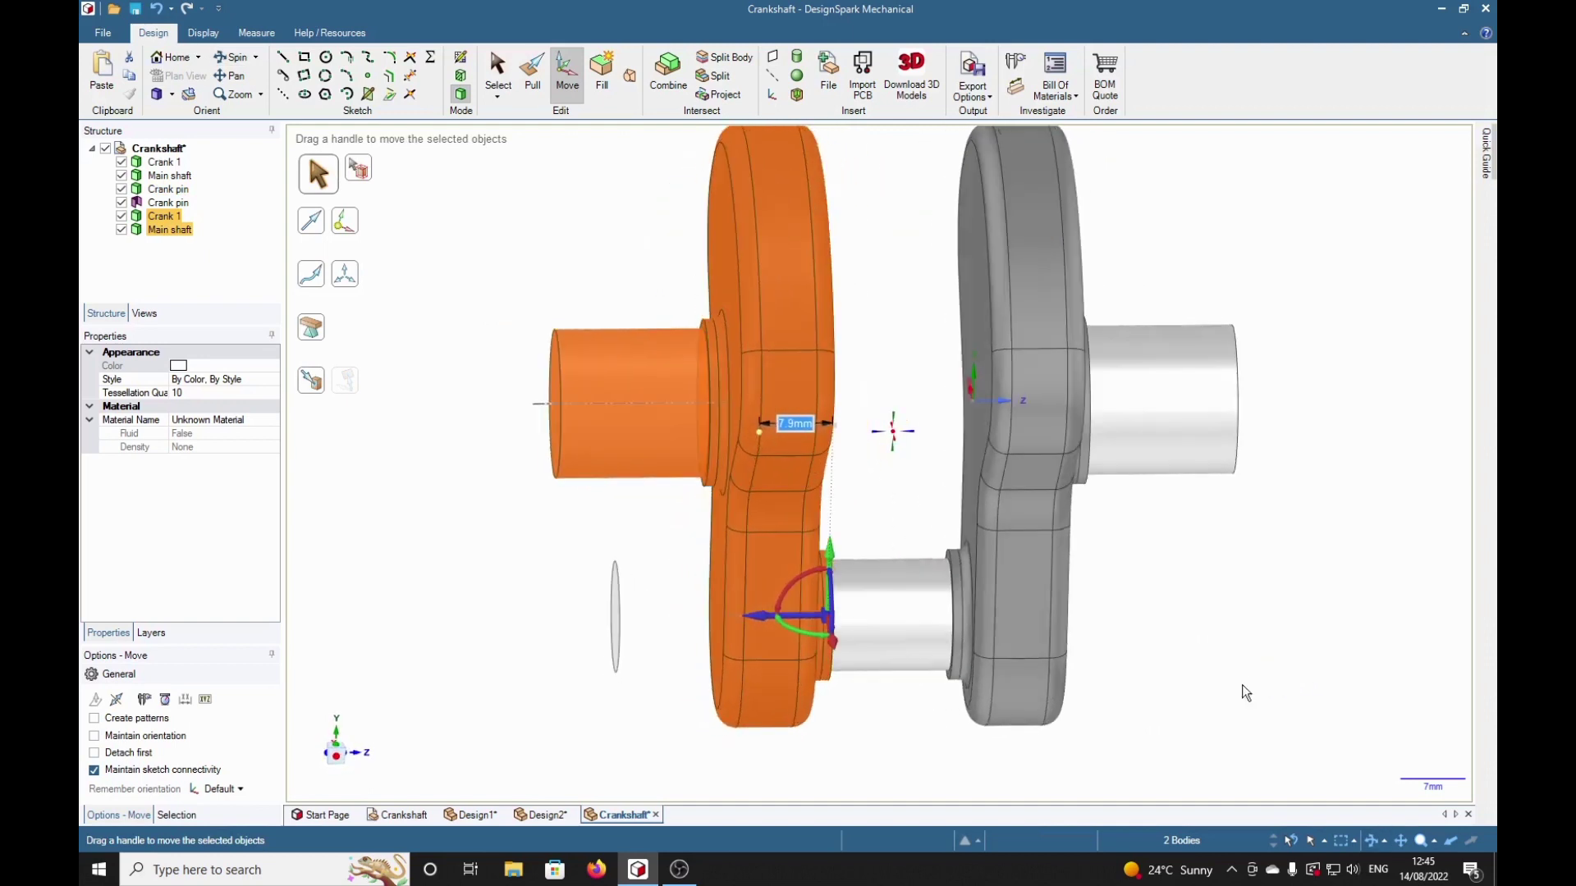
left_click(1178, 669)
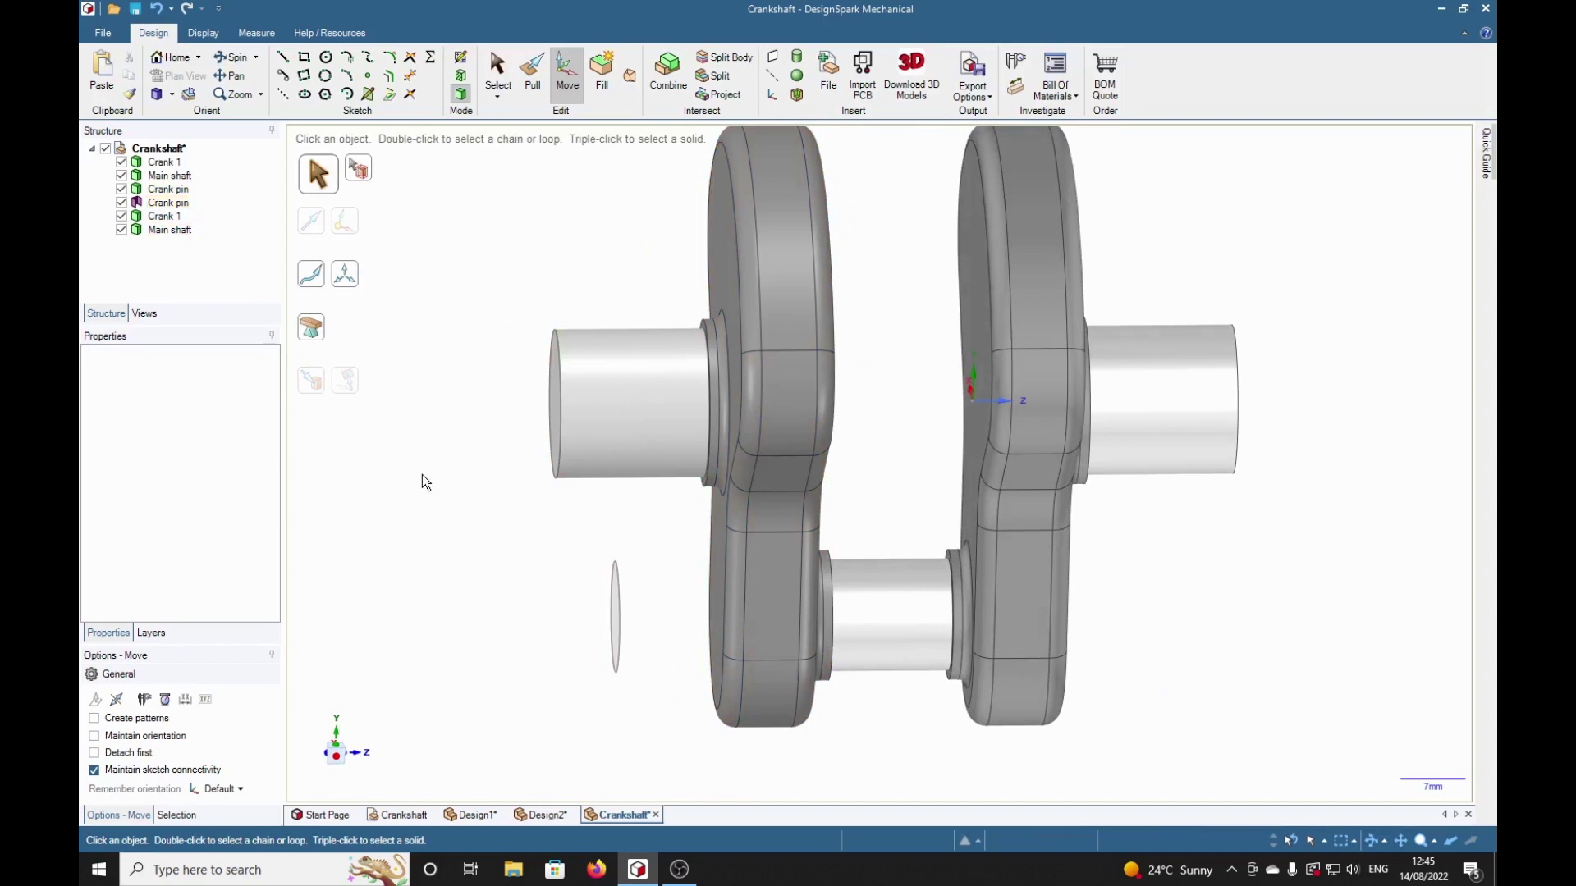
Delete the stray Crank pin surface body that was copied along with the crank
left_click(169, 203)
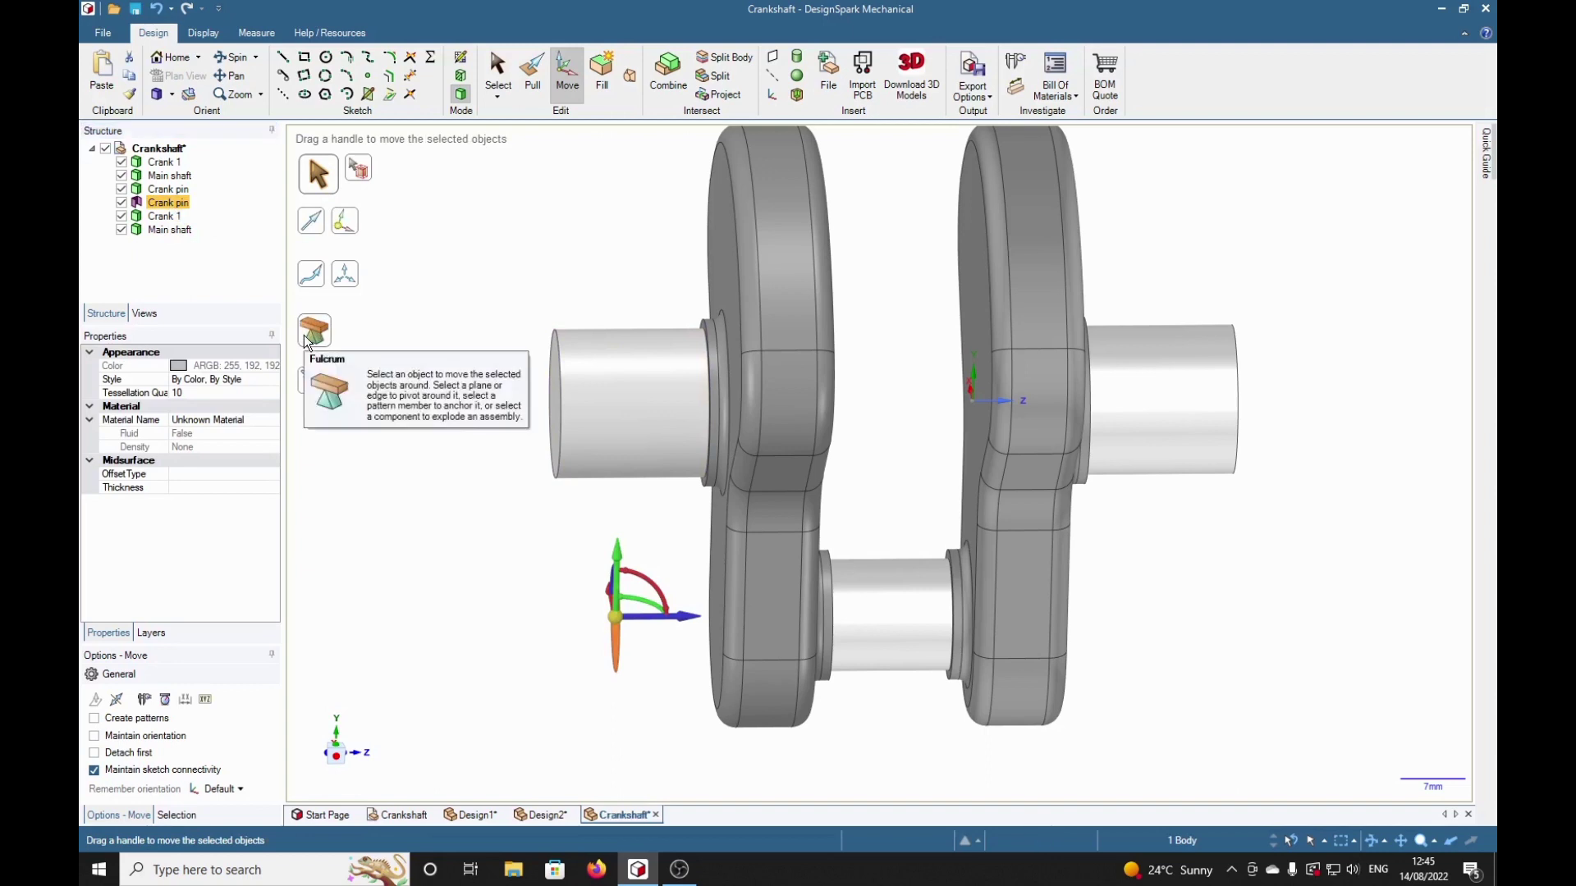
key("Delete")
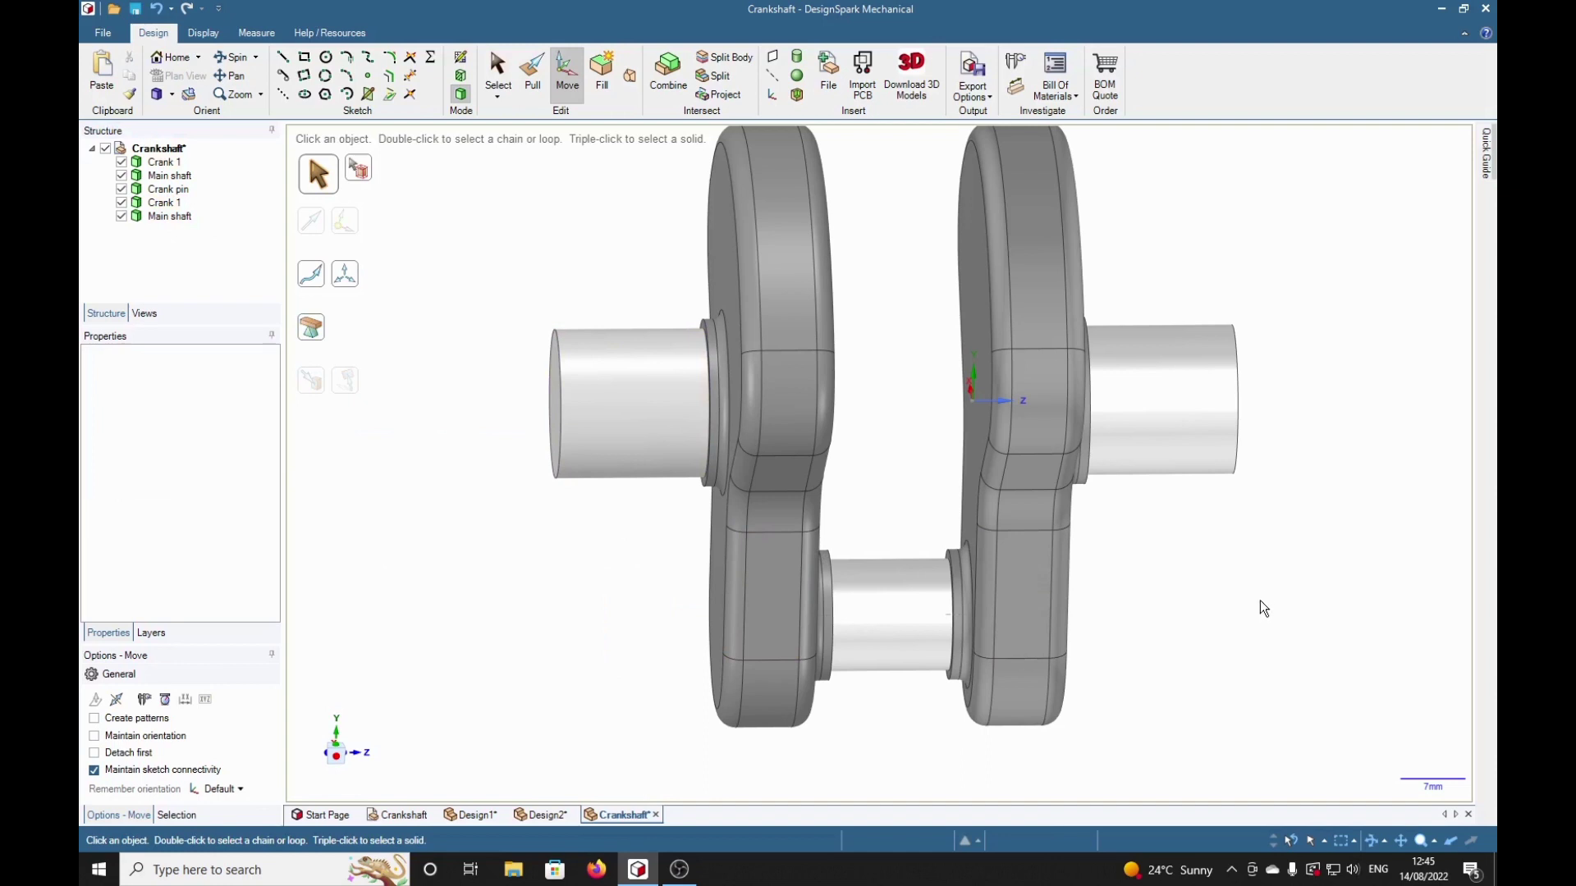
middle_click_drag(1260, 602, 1097, 655)
mouse_move(1193, 648)
middle_mouse_down()
mouse_move(1217, 668)
mouse_move(1295, 676)
mouse_move(1222, 655)
middle_mouse_up()
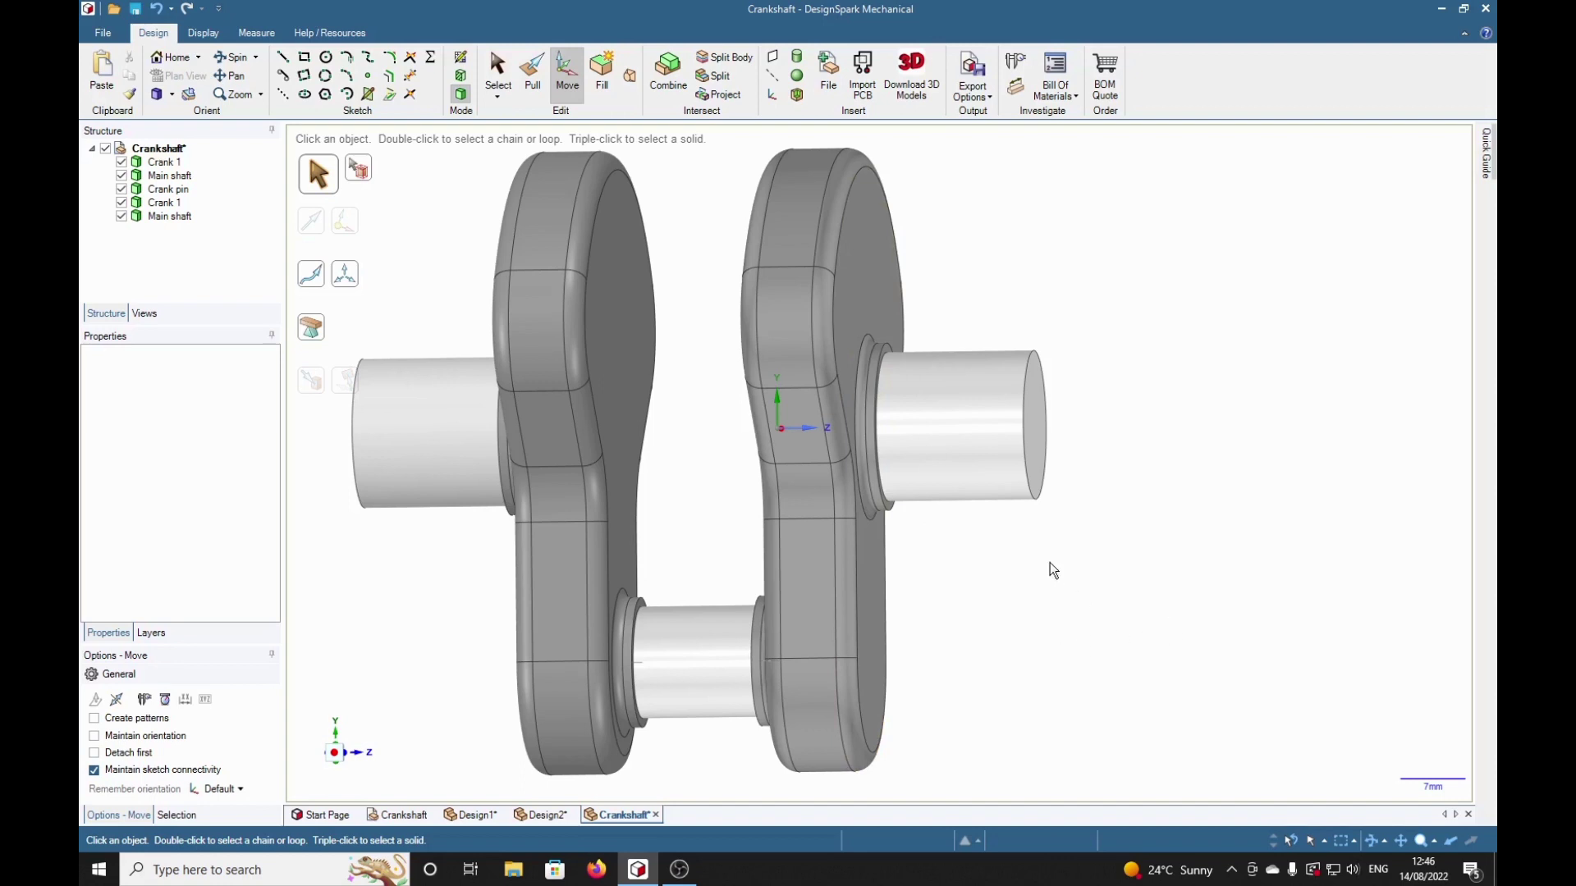
Copy both cranks, the Crank pin and the original Main shaft about 67 mm along the positive Z axis
mouse_move(1121, 589)
middle_mouse_down()
mouse_move(1144, 607)
mouse_move(1113, 589)
middle_mouse_up()
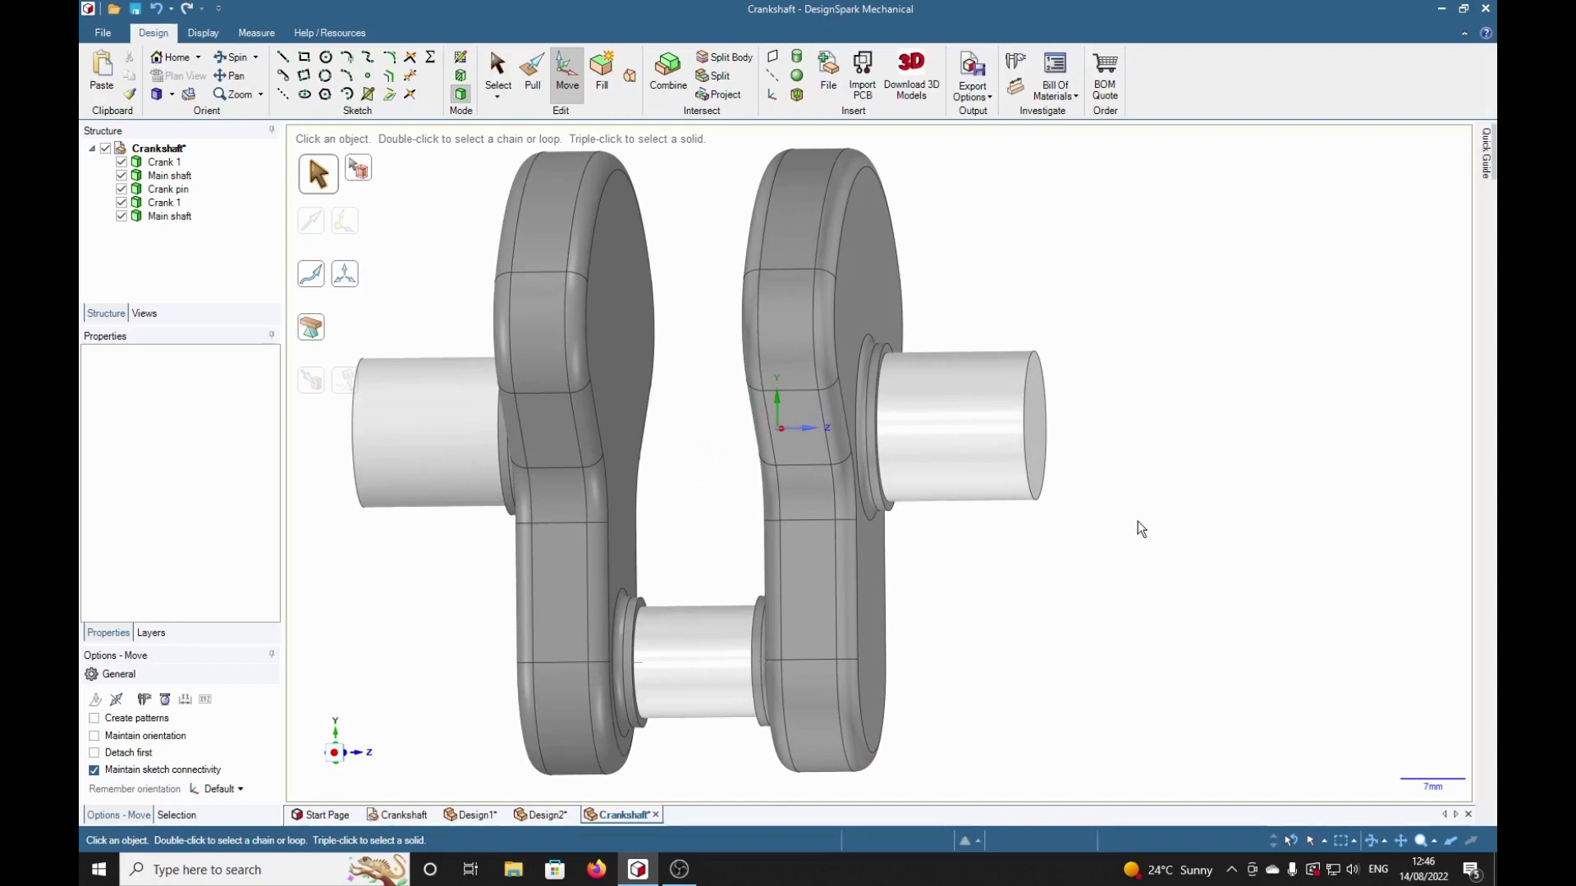
mouse_move(1083, 679)
middle_mouse_down()
mouse_move(1129, 682)
mouse_move(1117, 636)
mouse_move(1105, 656)
middle_mouse_up()
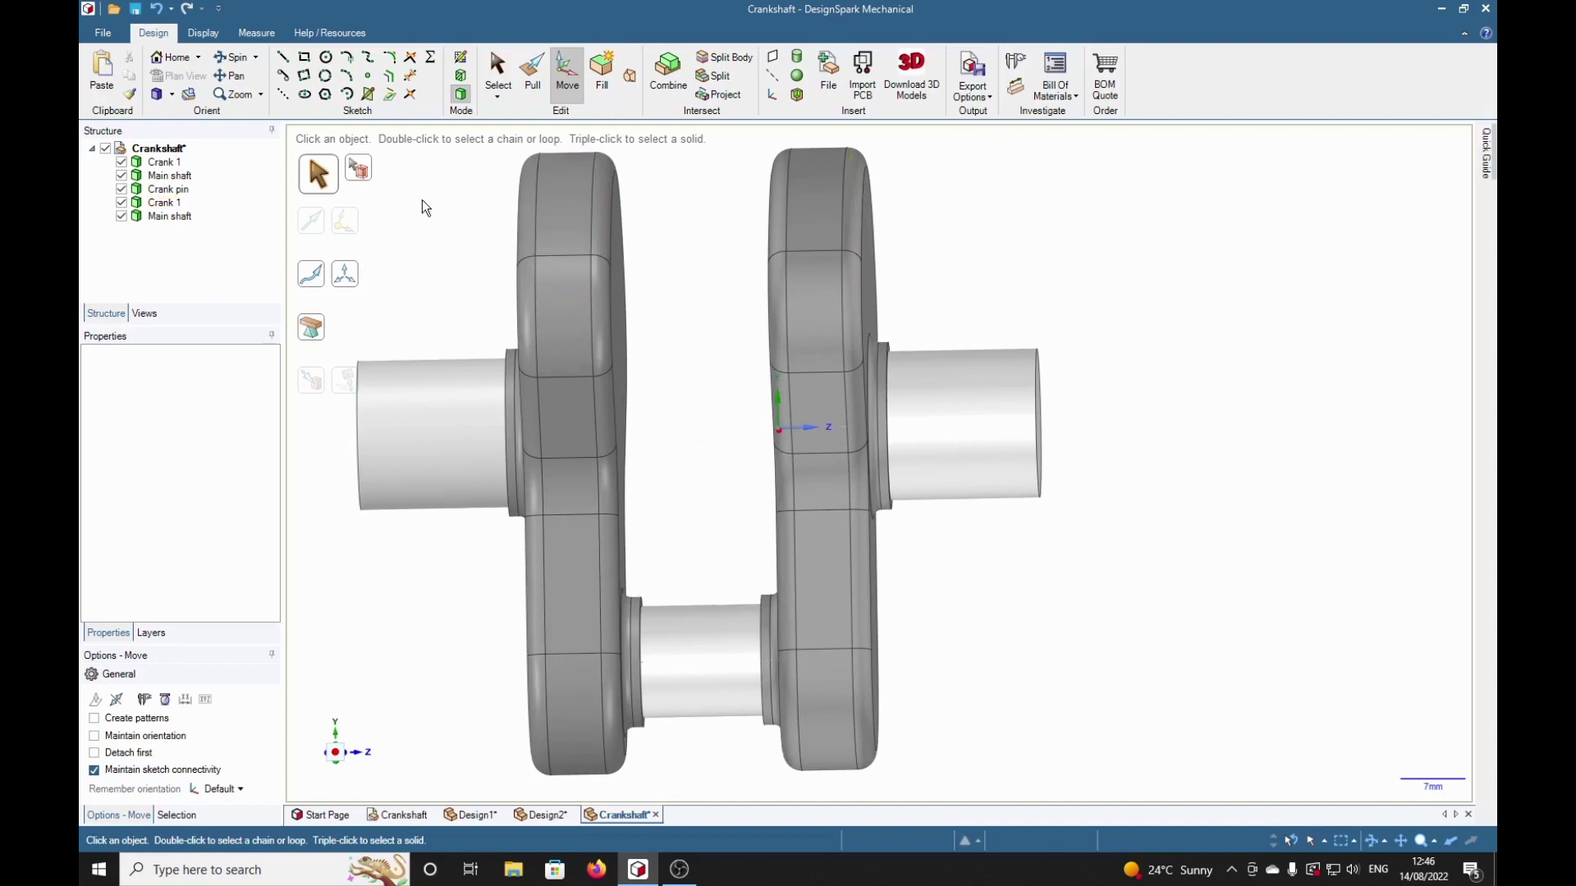
left_click(489, 76)
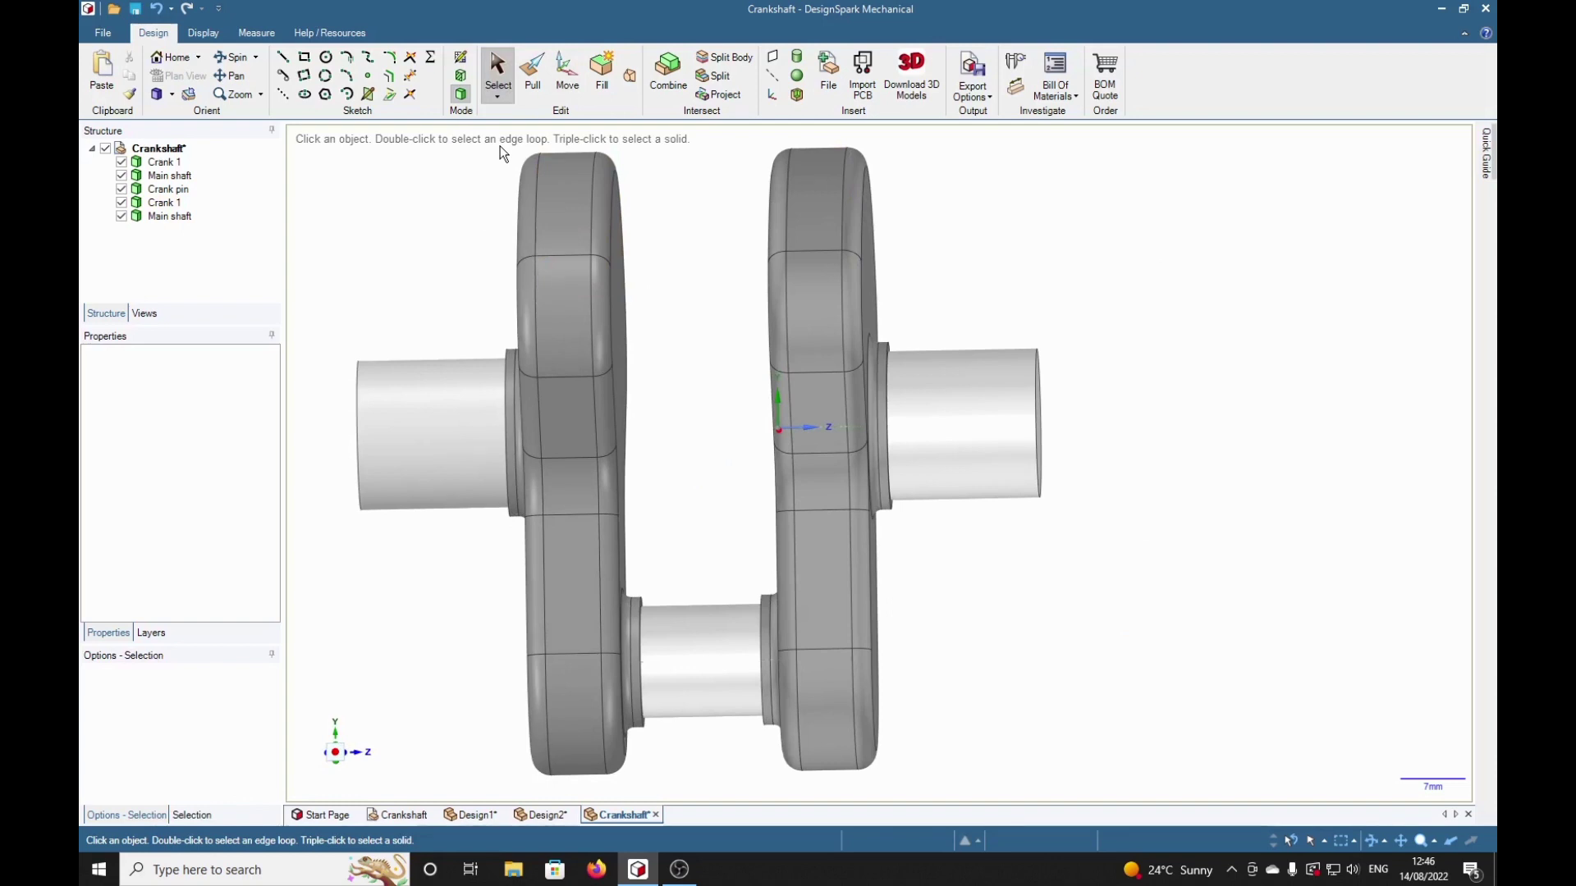
mouse_move(500, 145)
left_mouse_down()
mouse_move(530, 715)
mouse_move(788, 814)
mouse_move(1078, 789)
left_mouse_up()
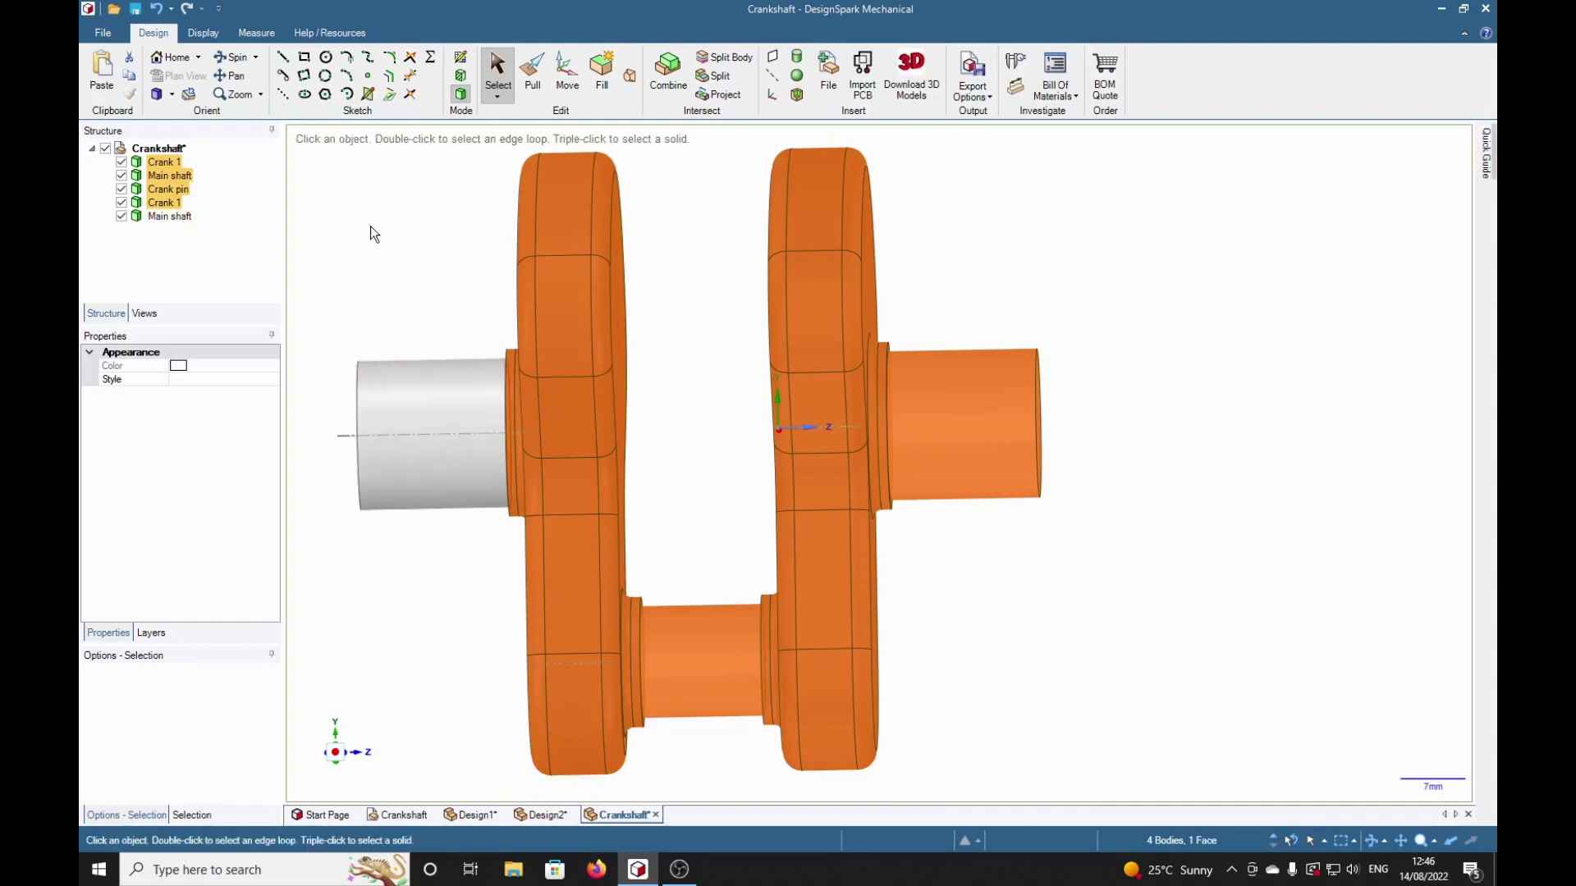
left_click(565, 72)
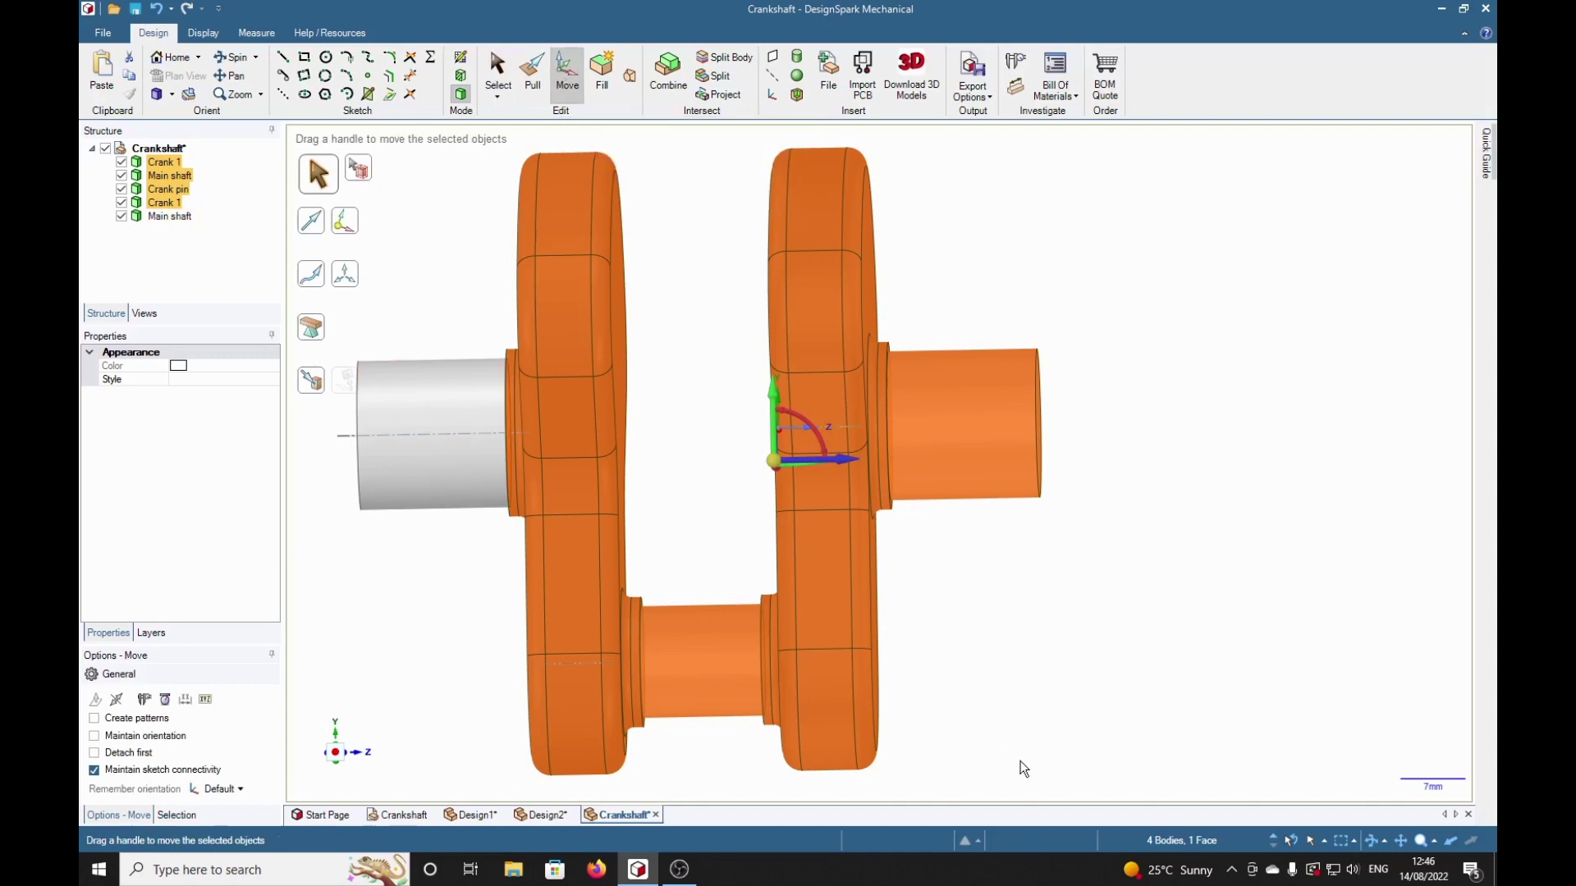
key("ctrl")
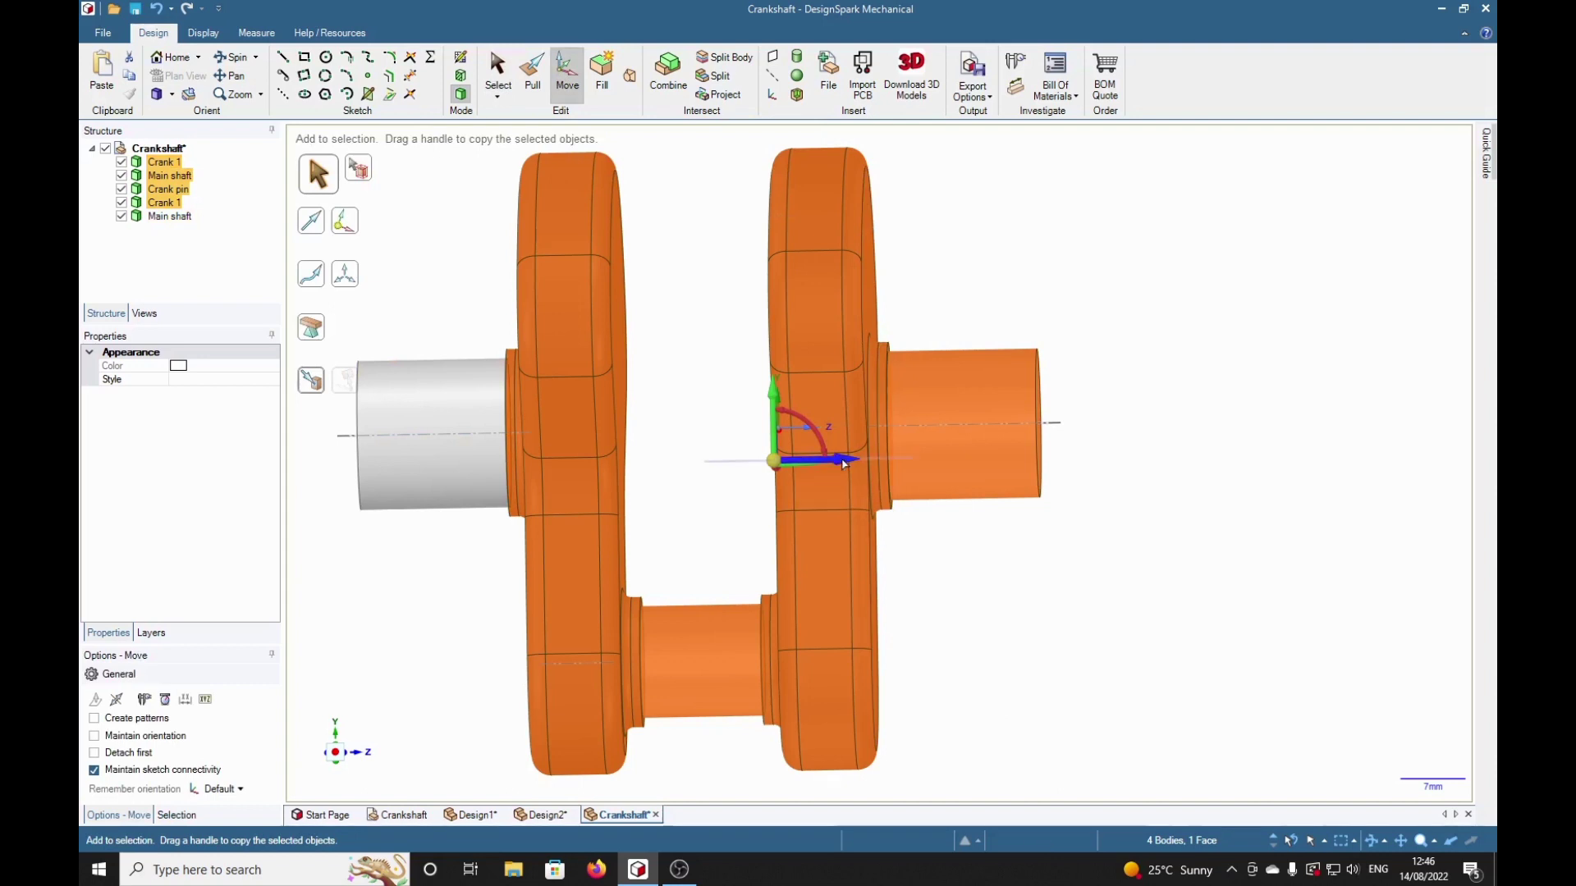
left_click_drag(843, 465, 1464, 465, "ctrl")
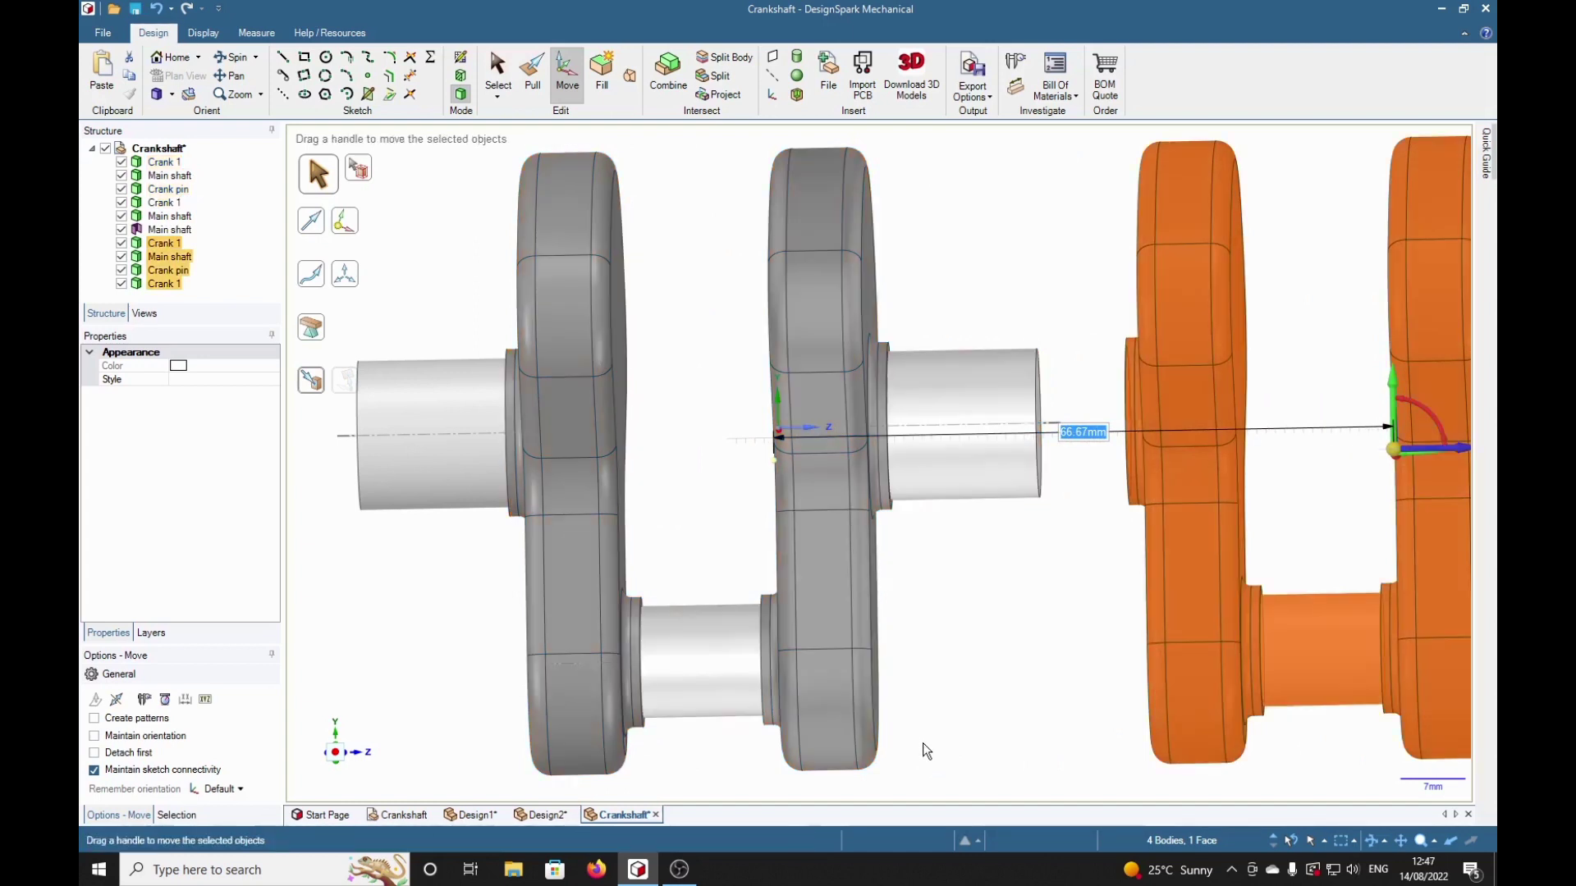
Rotate the copied crank throw by 180° about the Z axis of the shaft
middle_click_drag(982, 728, 788, 735)
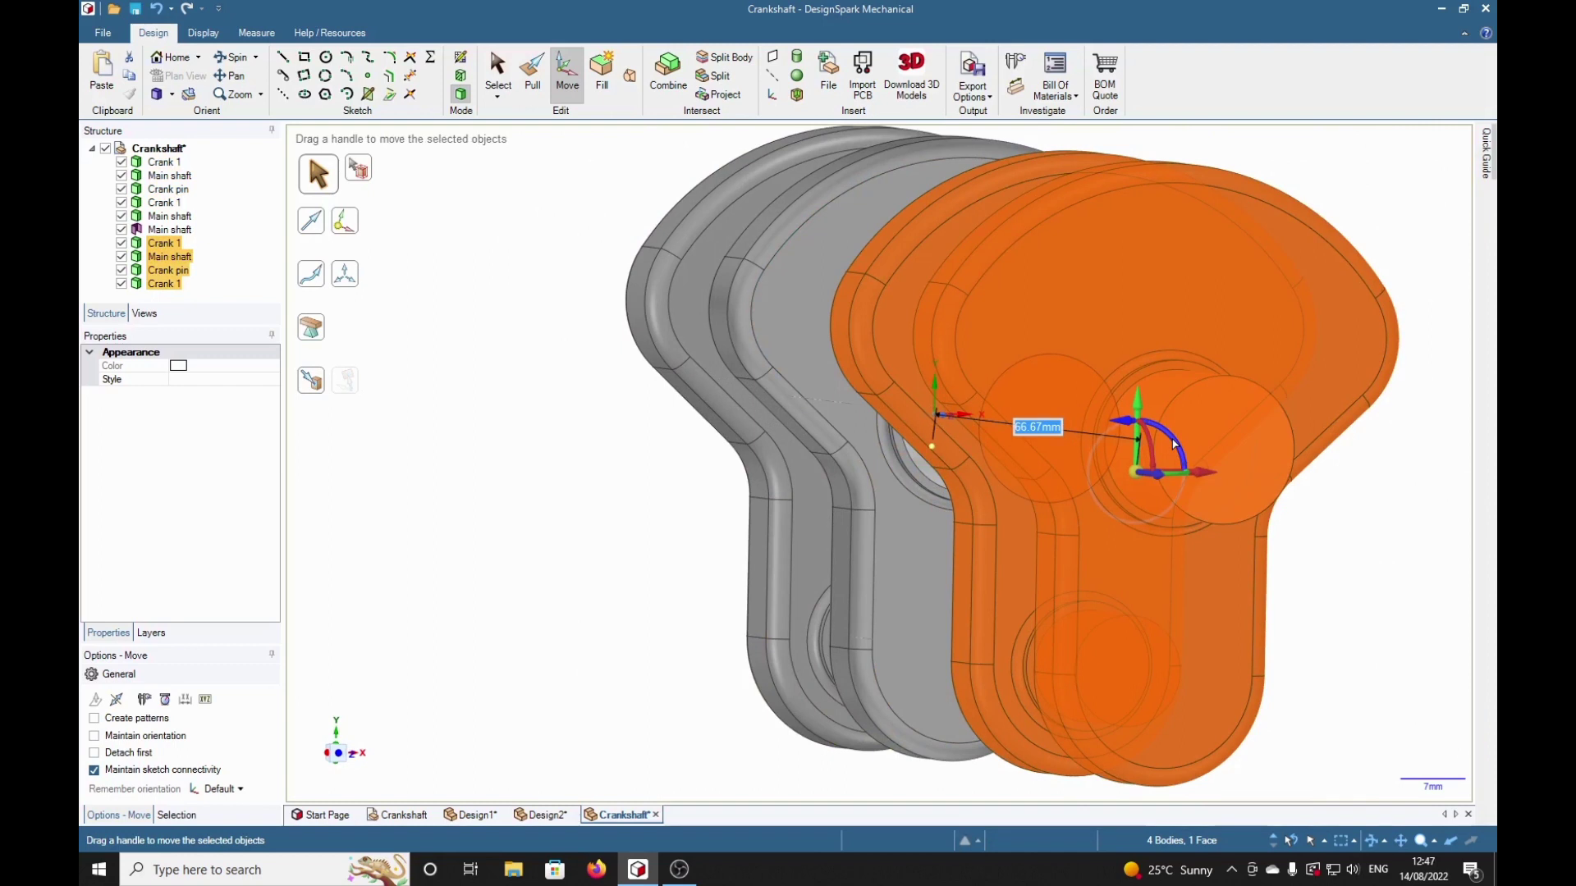
left_click_drag(1174, 444, 1117, 435)
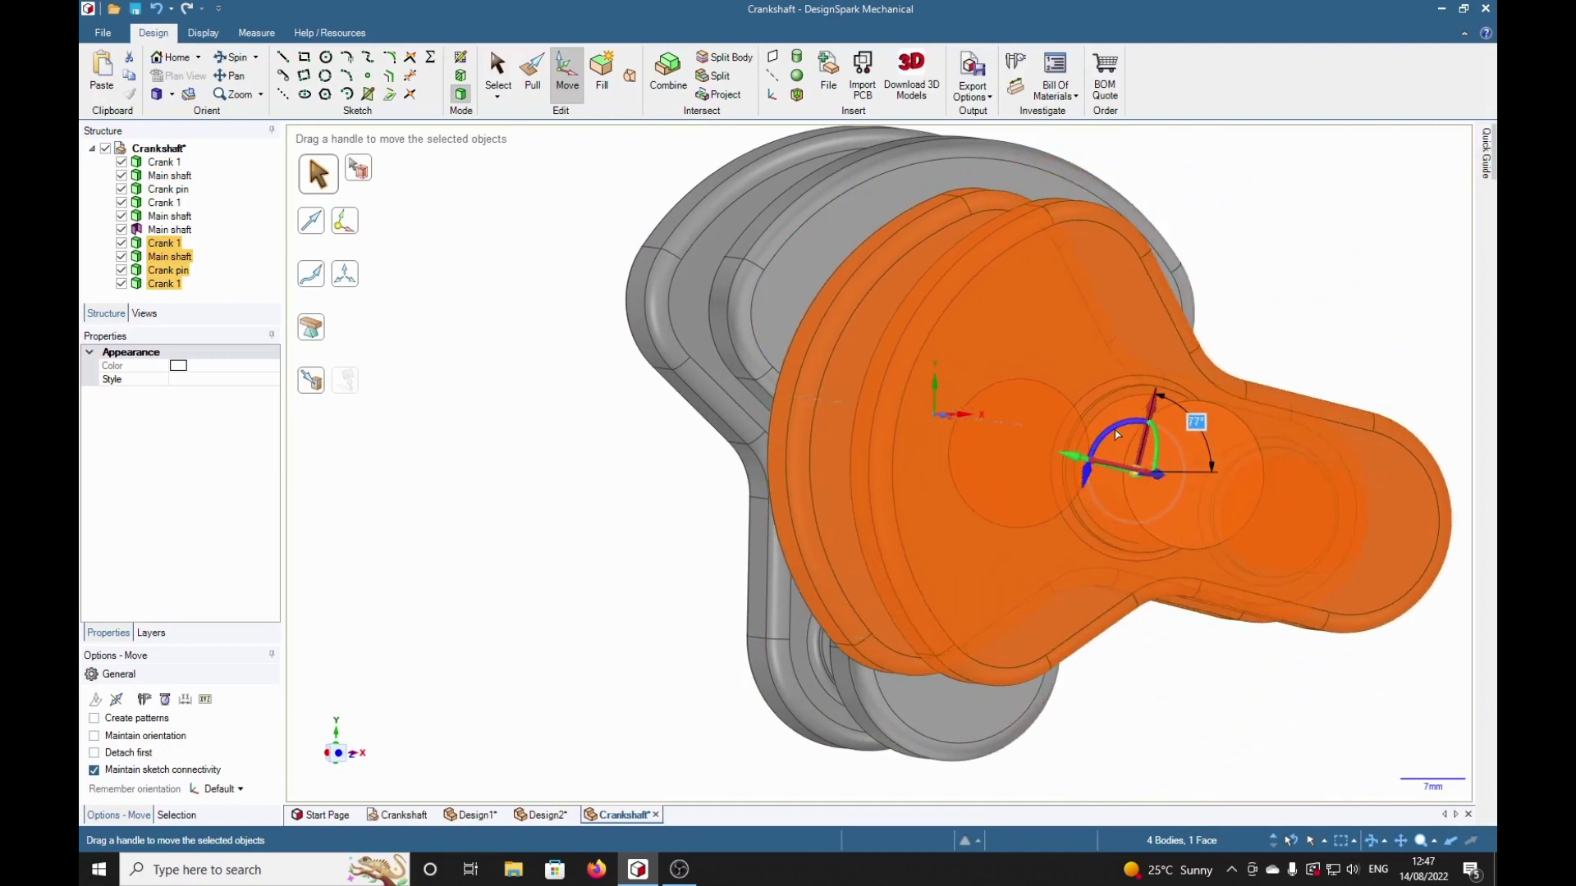
type("1")
key("Escape")
type("180")
key("Return")
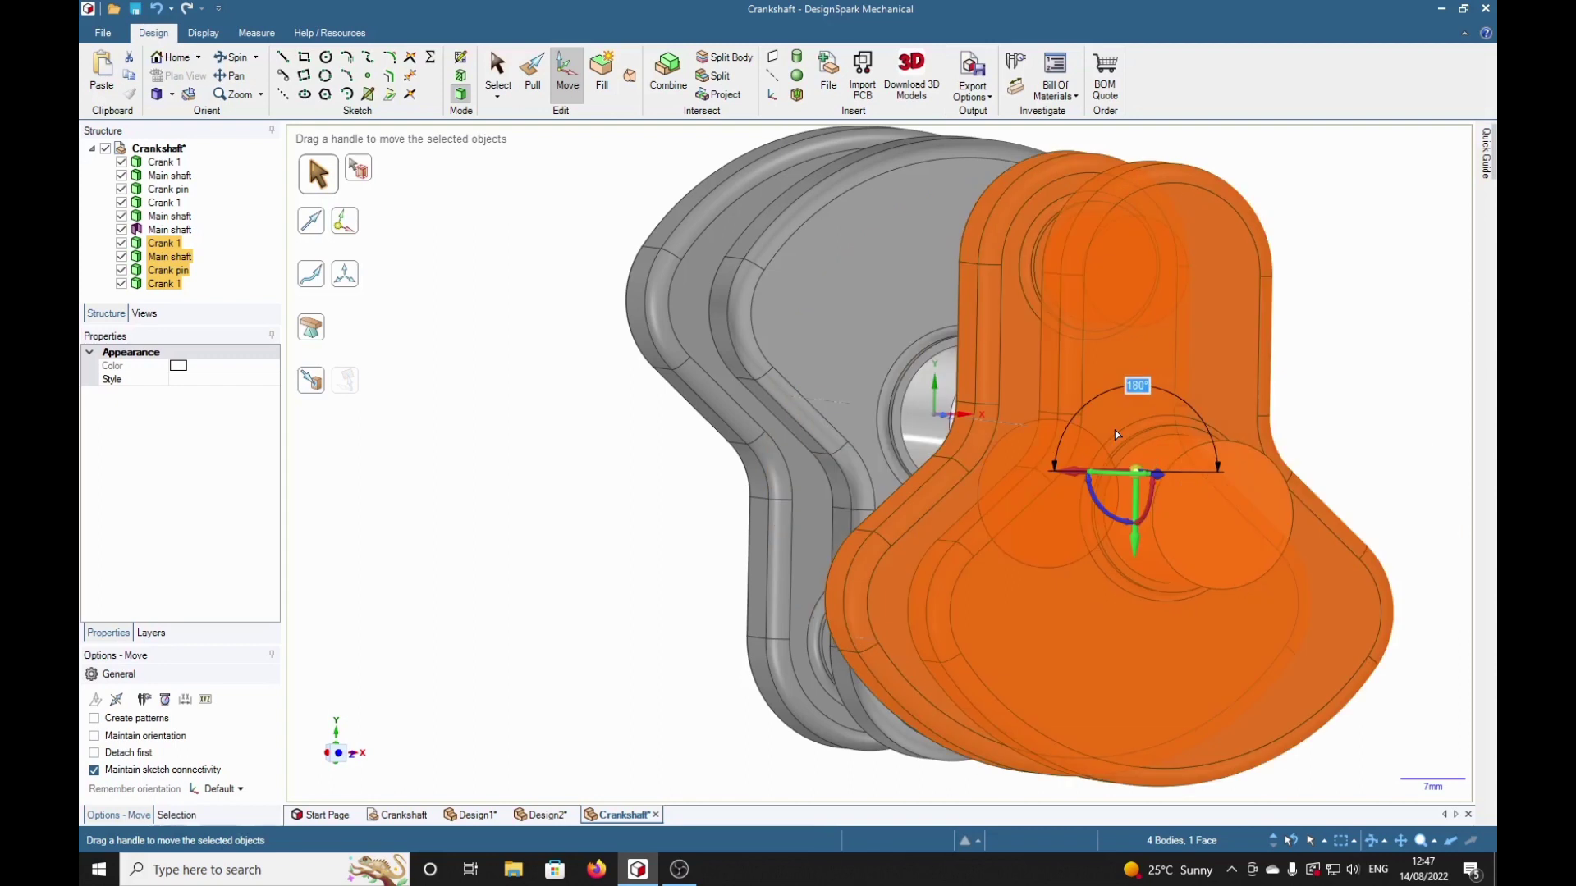
Align the rotated crank throw with the adjacent Main shaft by moving its boss centre up to the shaft's cylindrical face
key("Left")
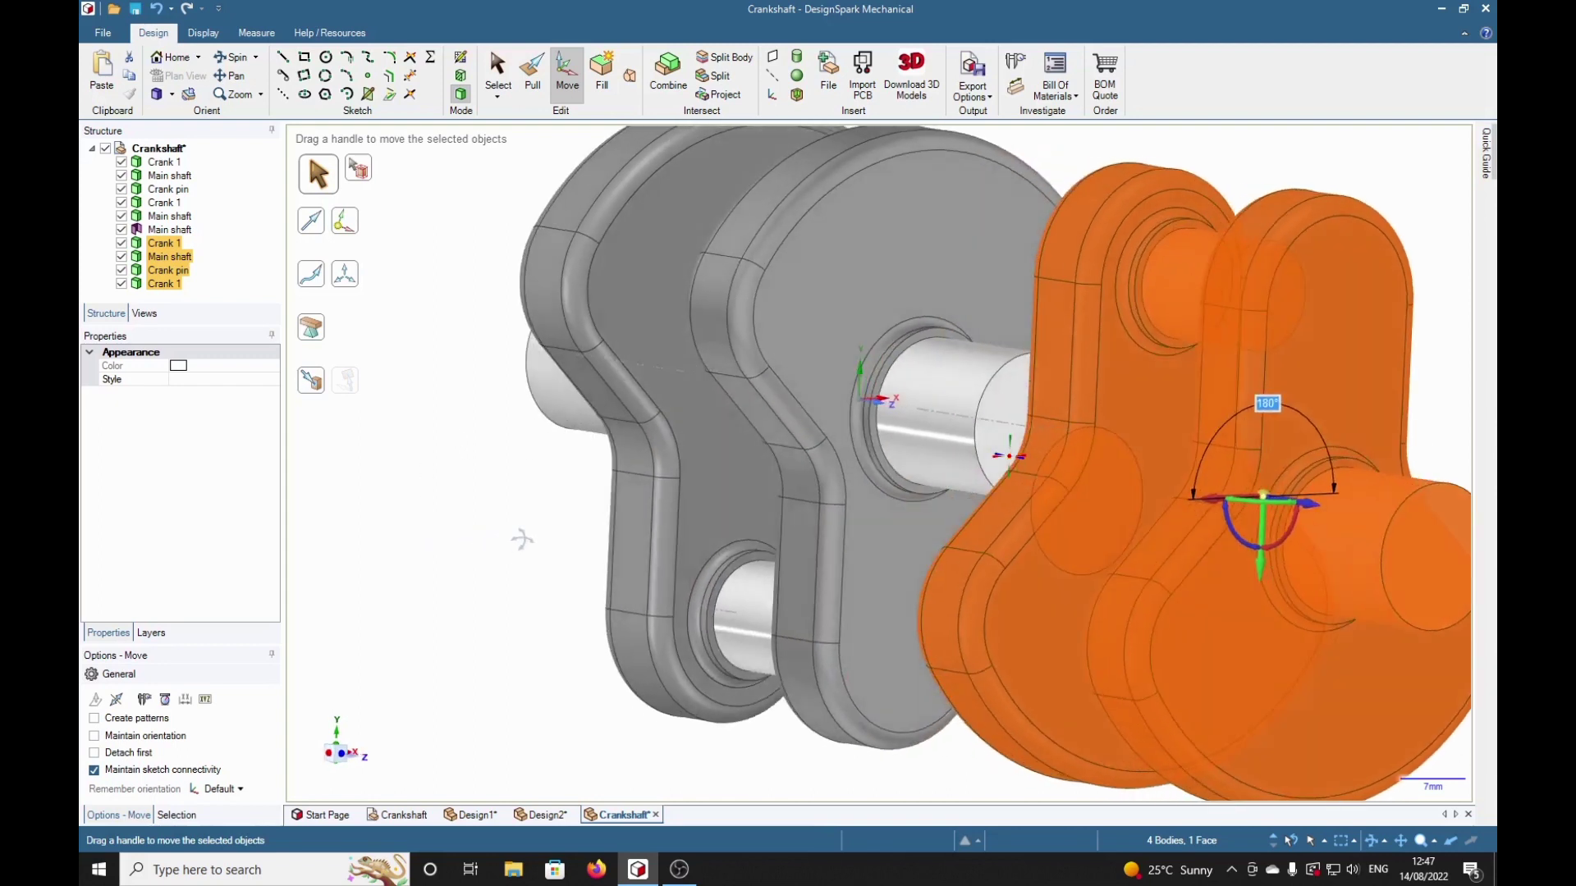
middle_click_drag(597, 517, 644, 538)
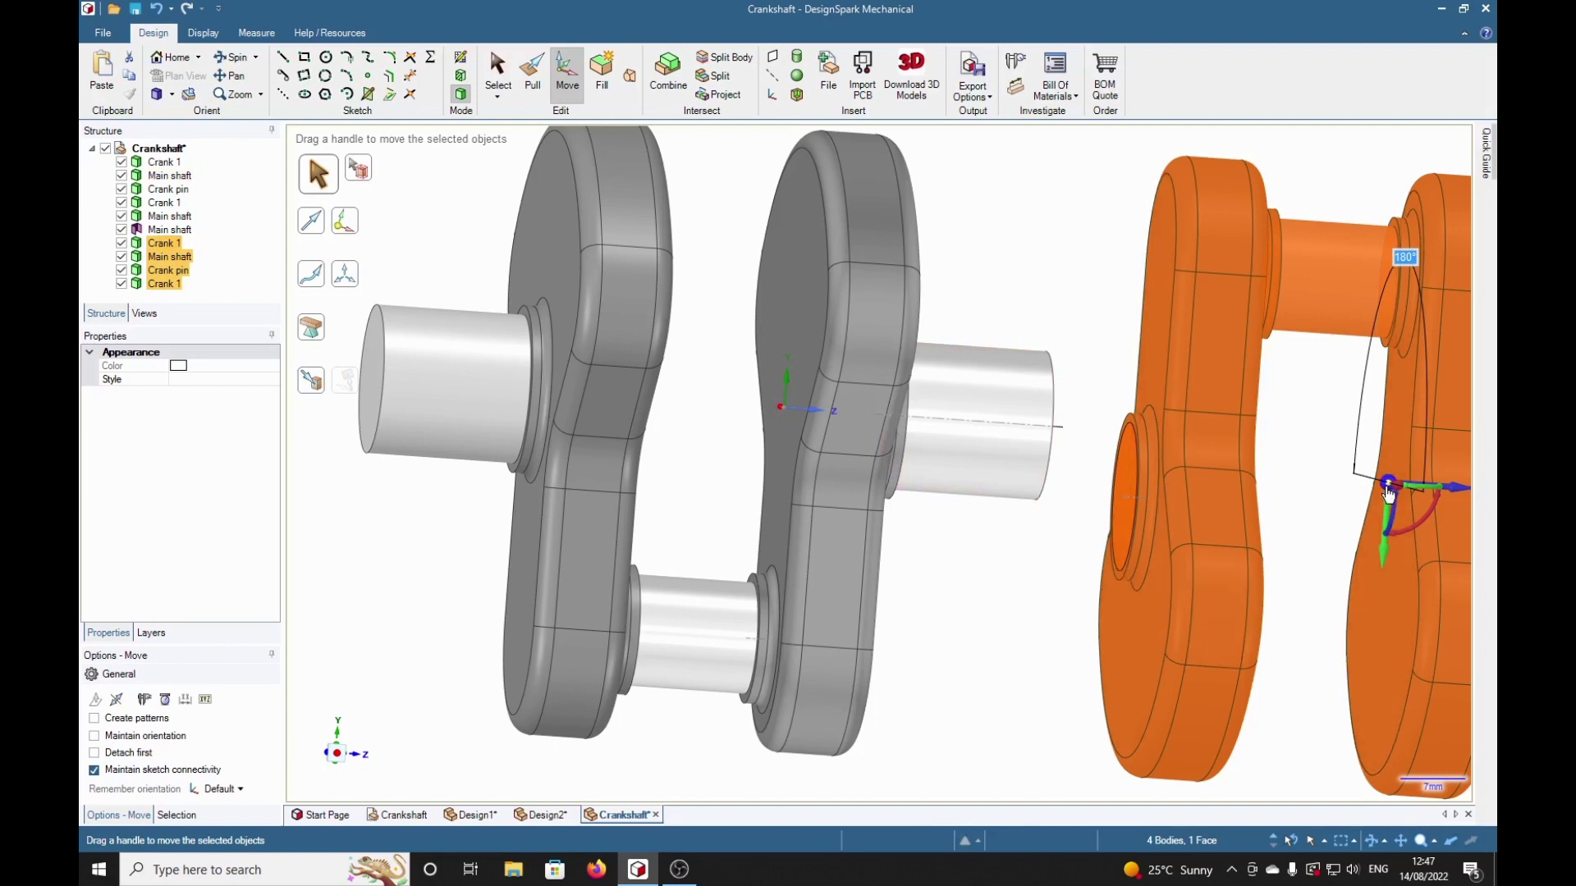
left_click_drag(1387, 491, 1147, 468)
middle_click_drag(1099, 568, 1002, 659)
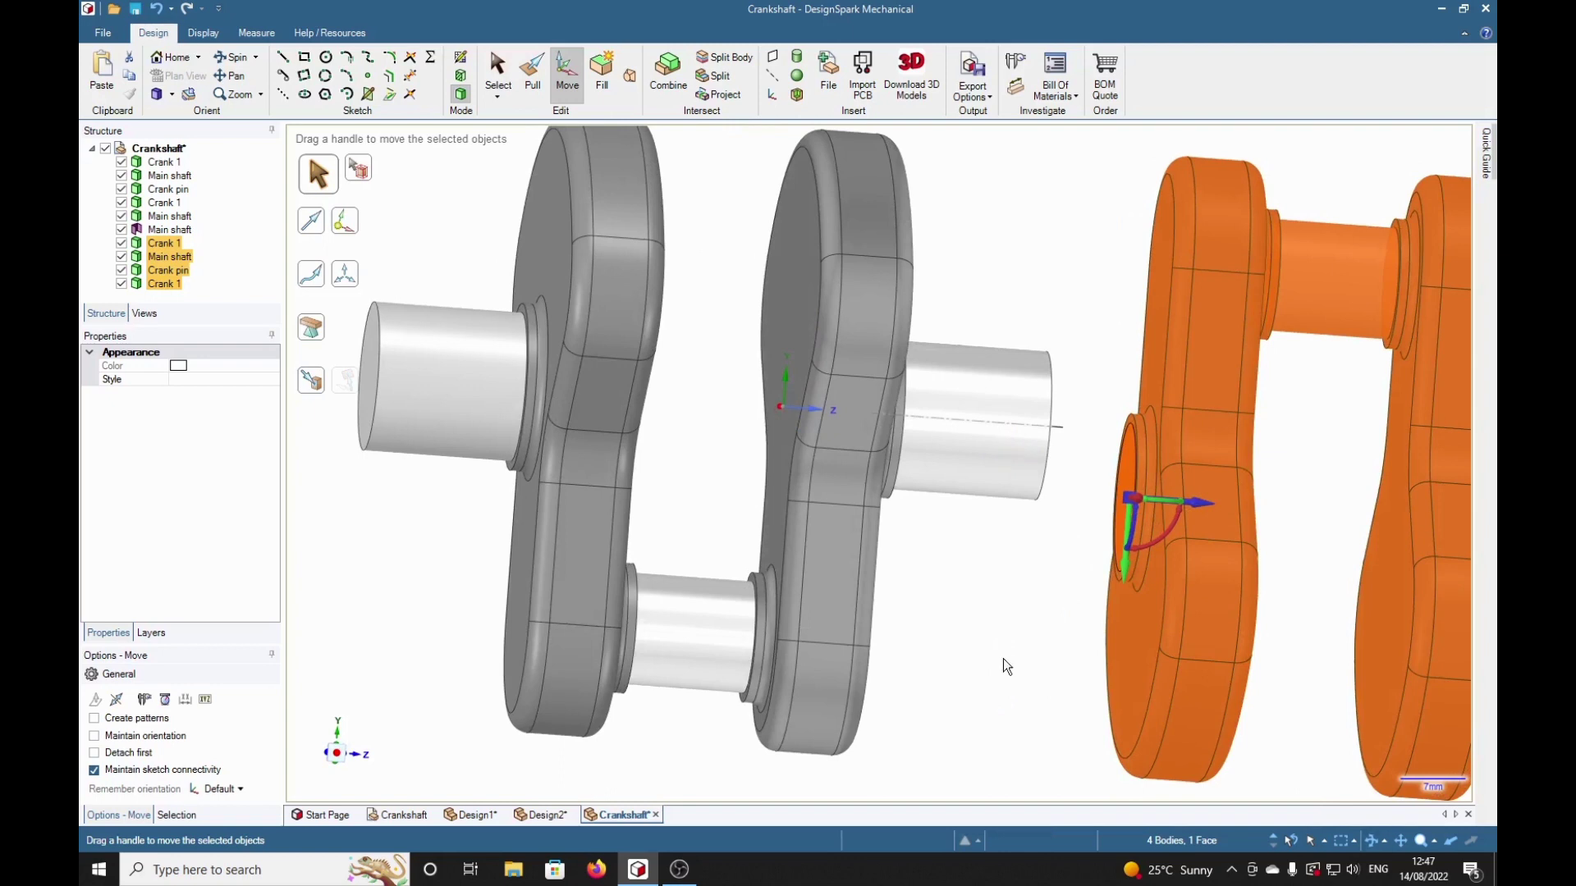
mouse_move(1065, 553)
middle_mouse_down()
mouse_move(985, 700)
mouse_move(959, 715)
middle_mouse_up()
left_click(312, 387)
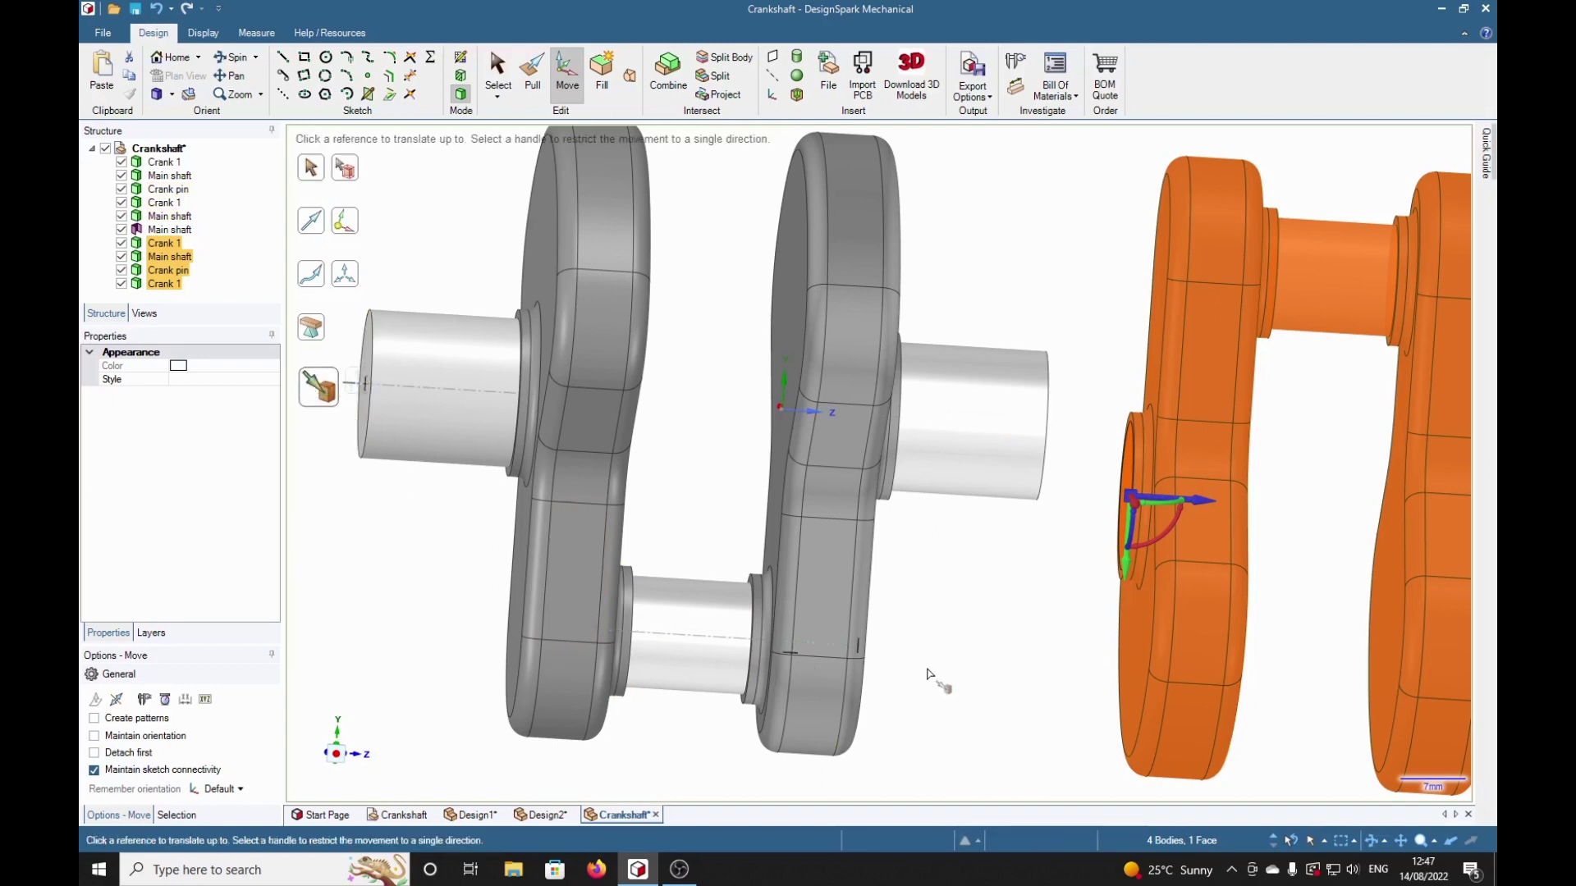
left_click(968, 474)
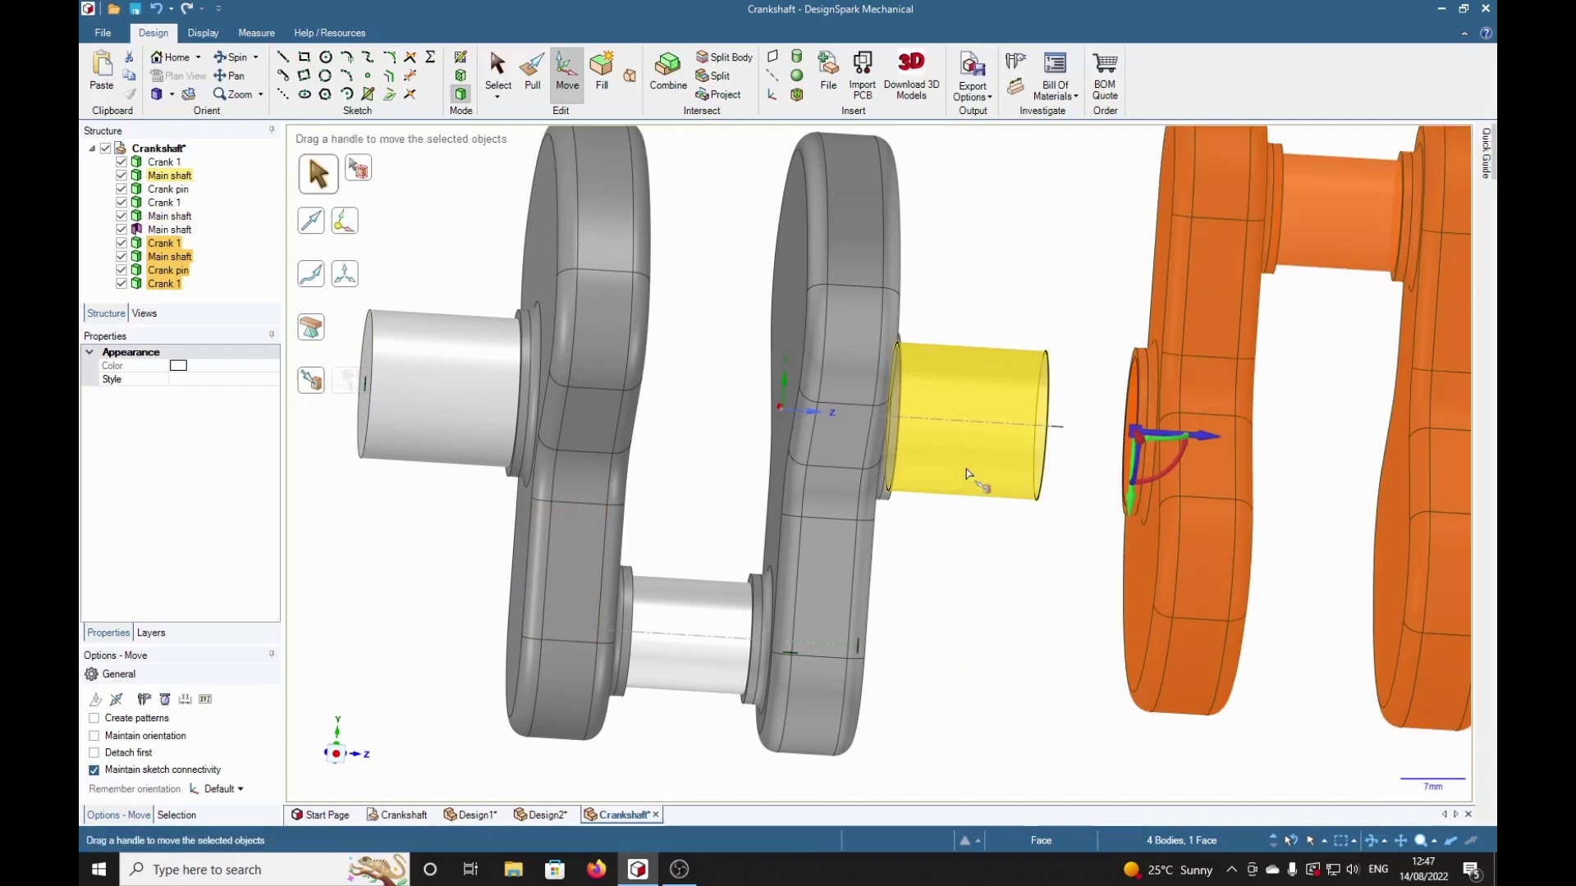
middle_click_drag(968, 588, 915, 613)
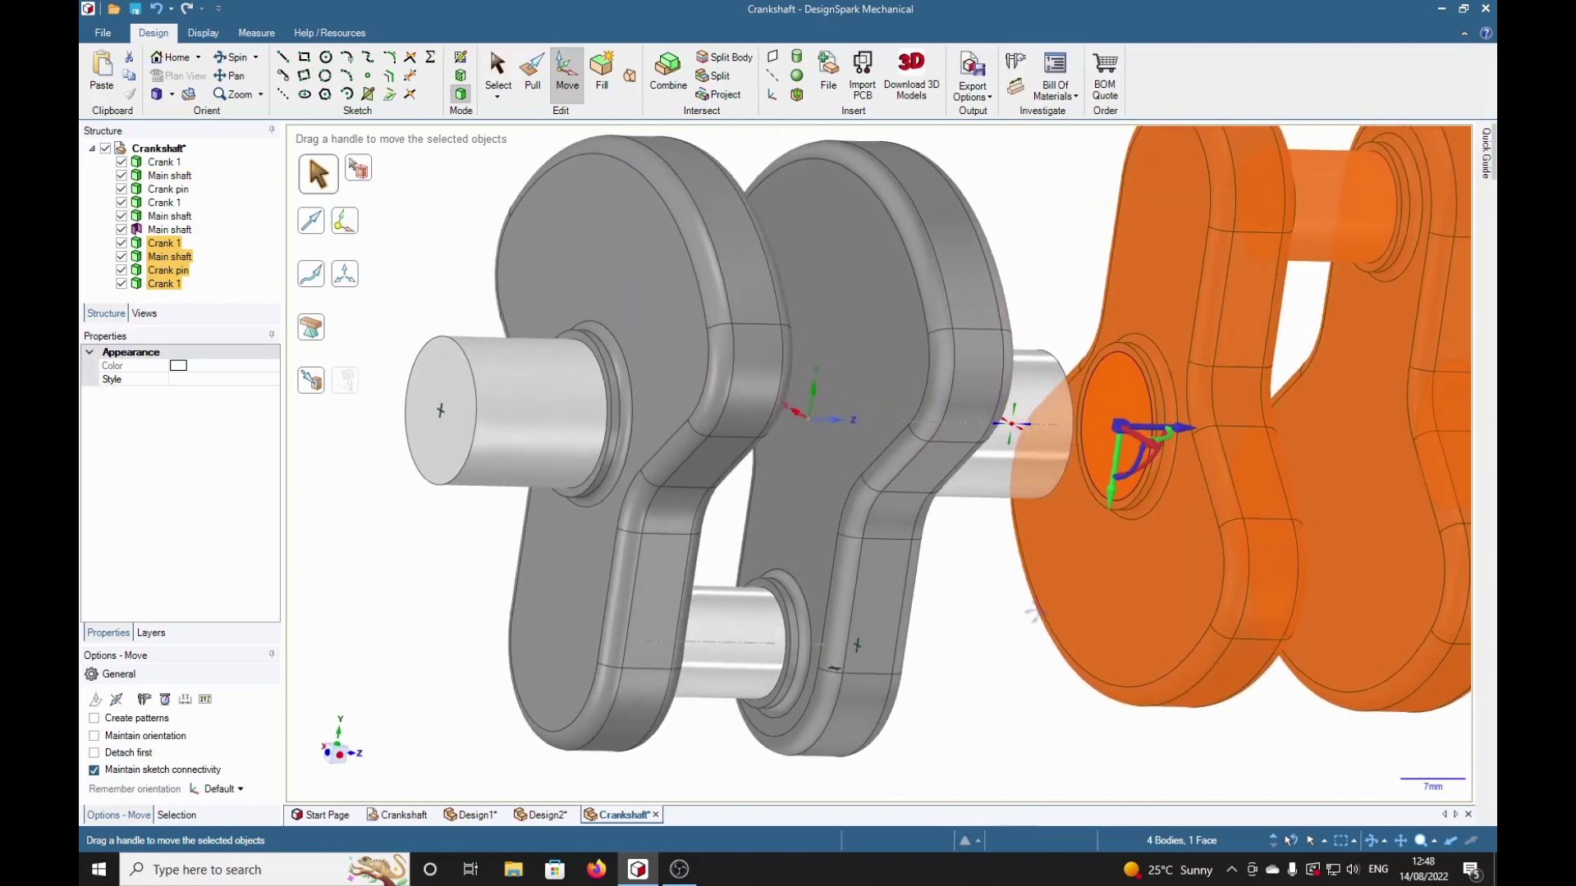
middle_click_drag(1034, 612, 1032, 618)
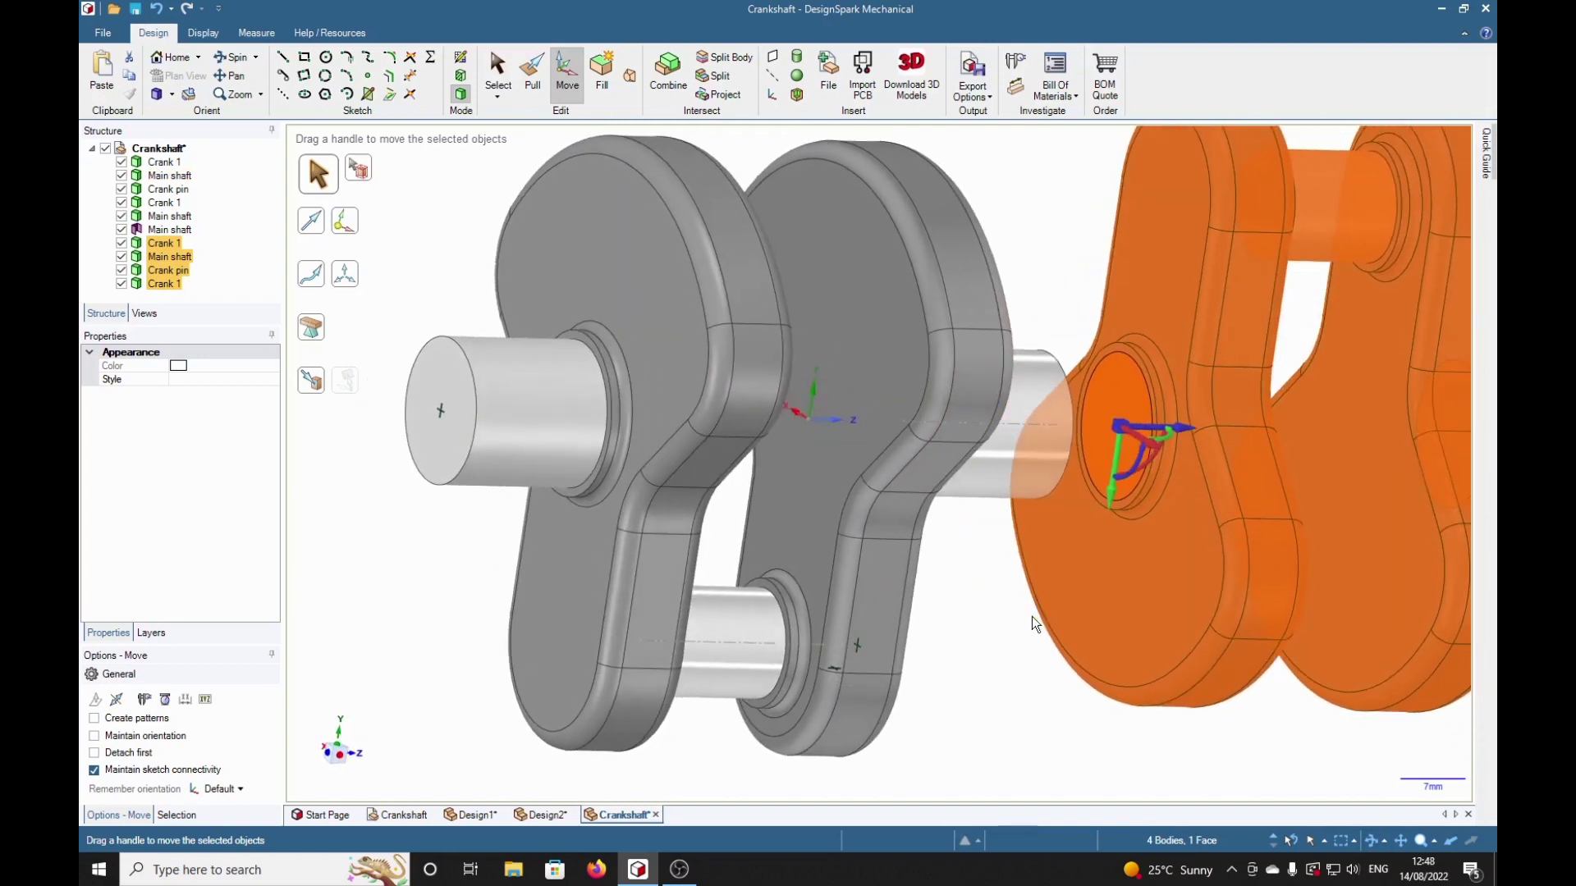
left_click(966, 694)
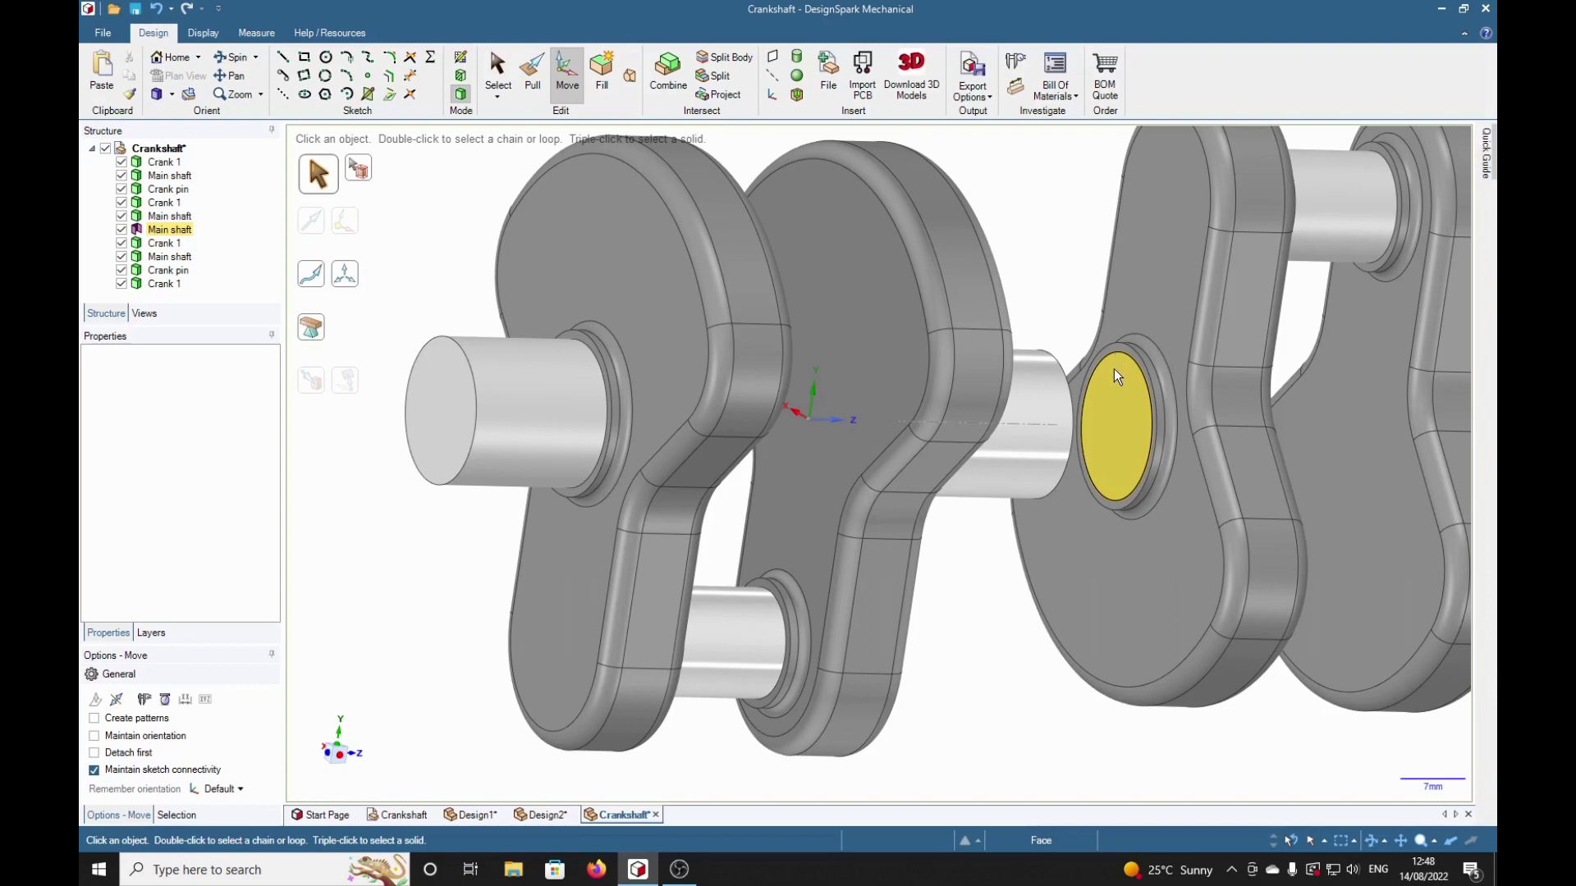
Delete the stray Main shaft surface body on the copied crank's boss, including the Surface left after removing its edge
left_click(498, 73)
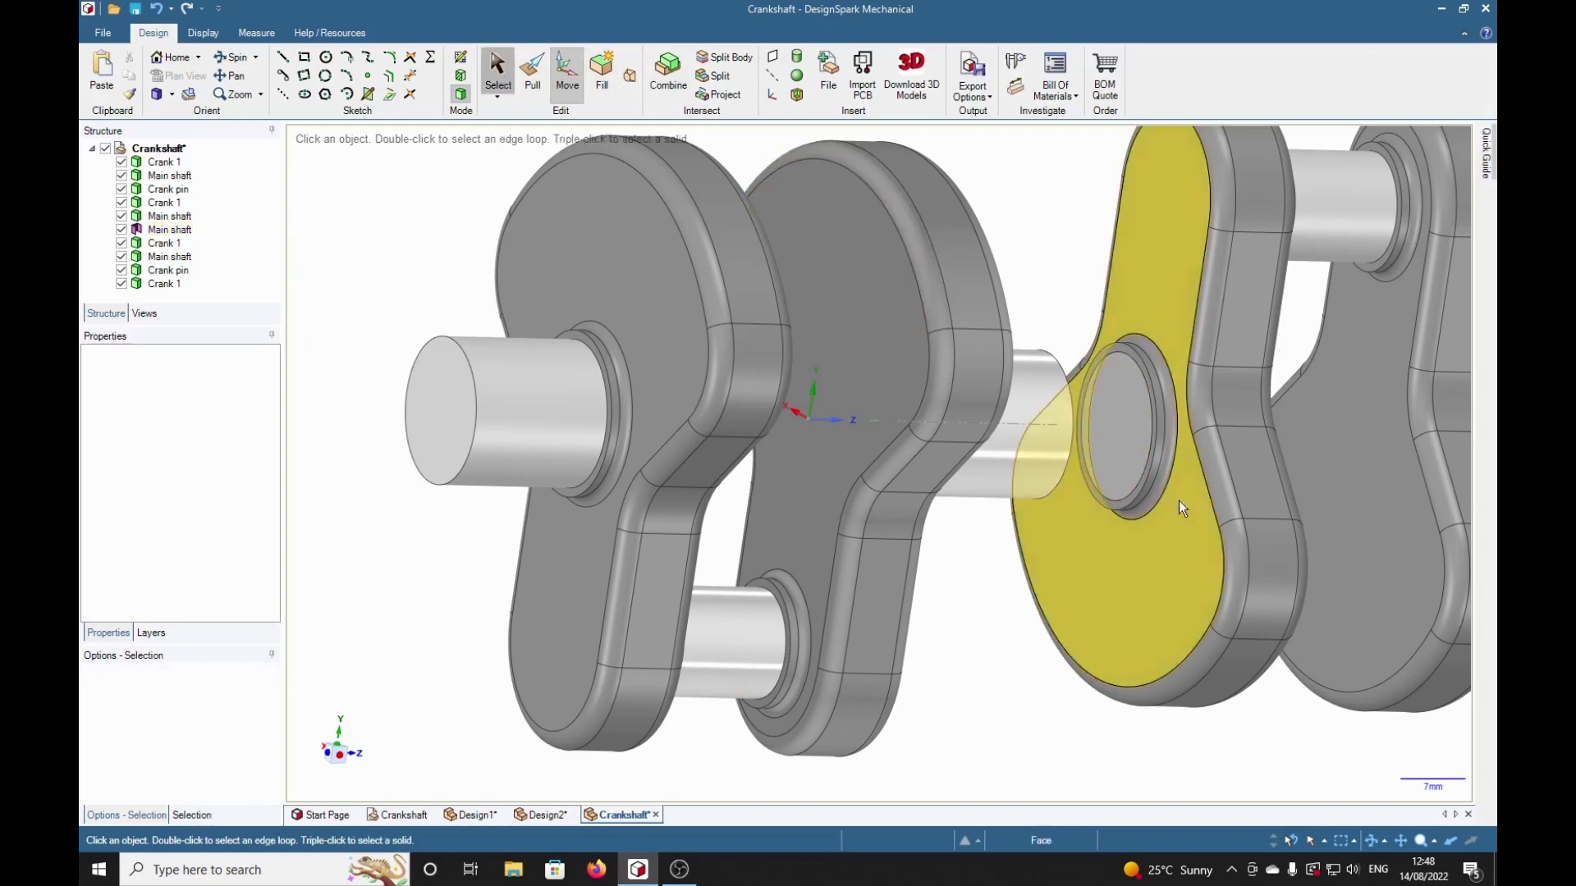
left_click(1126, 358)
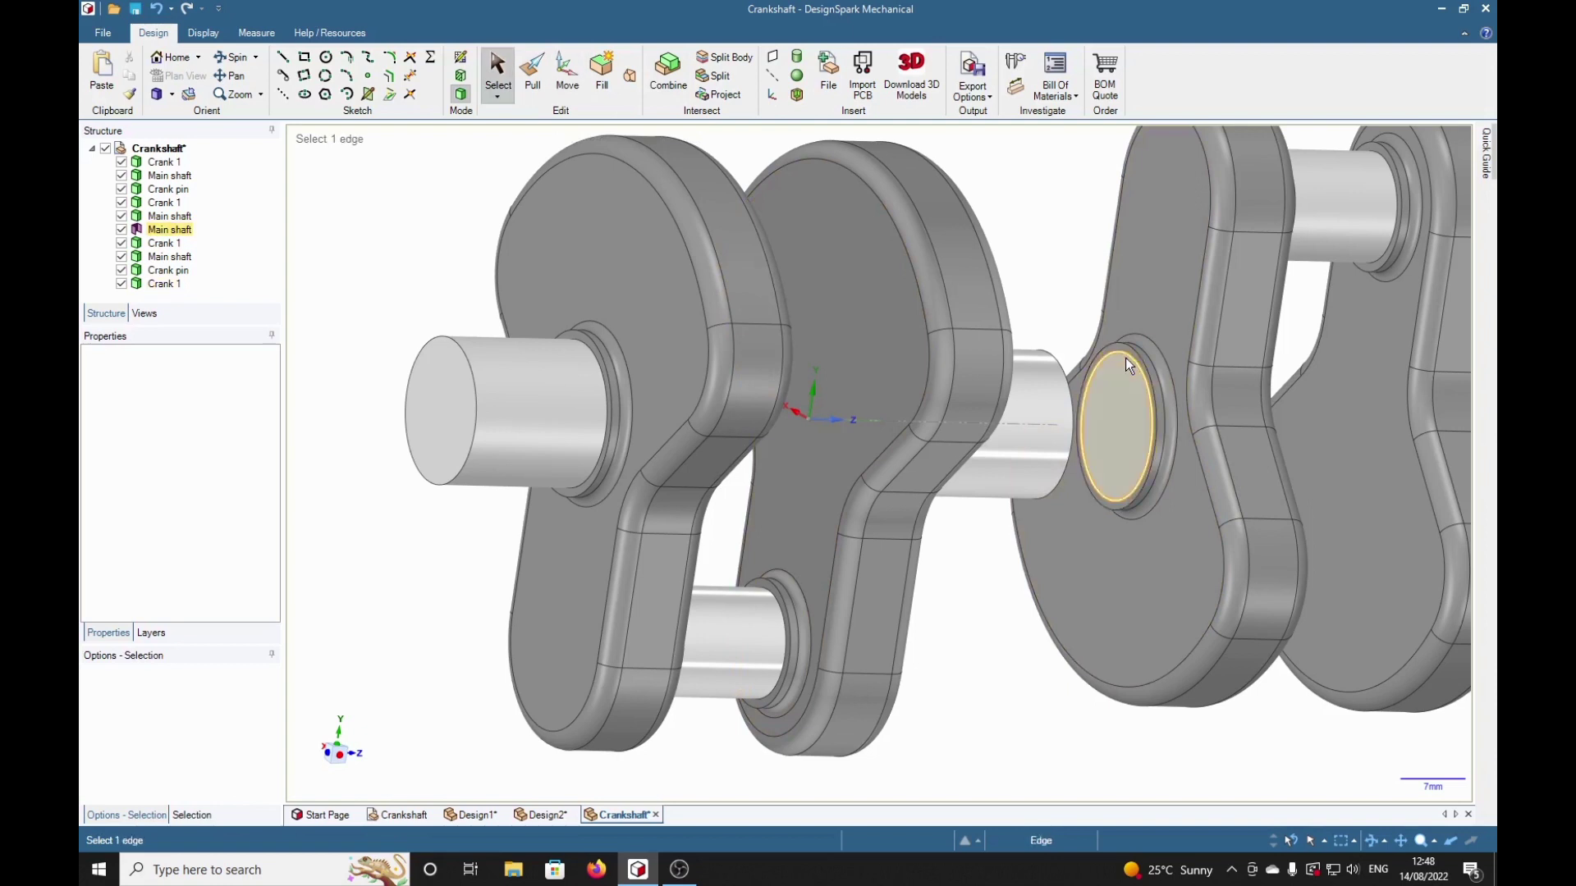
left_click(1126, 358)
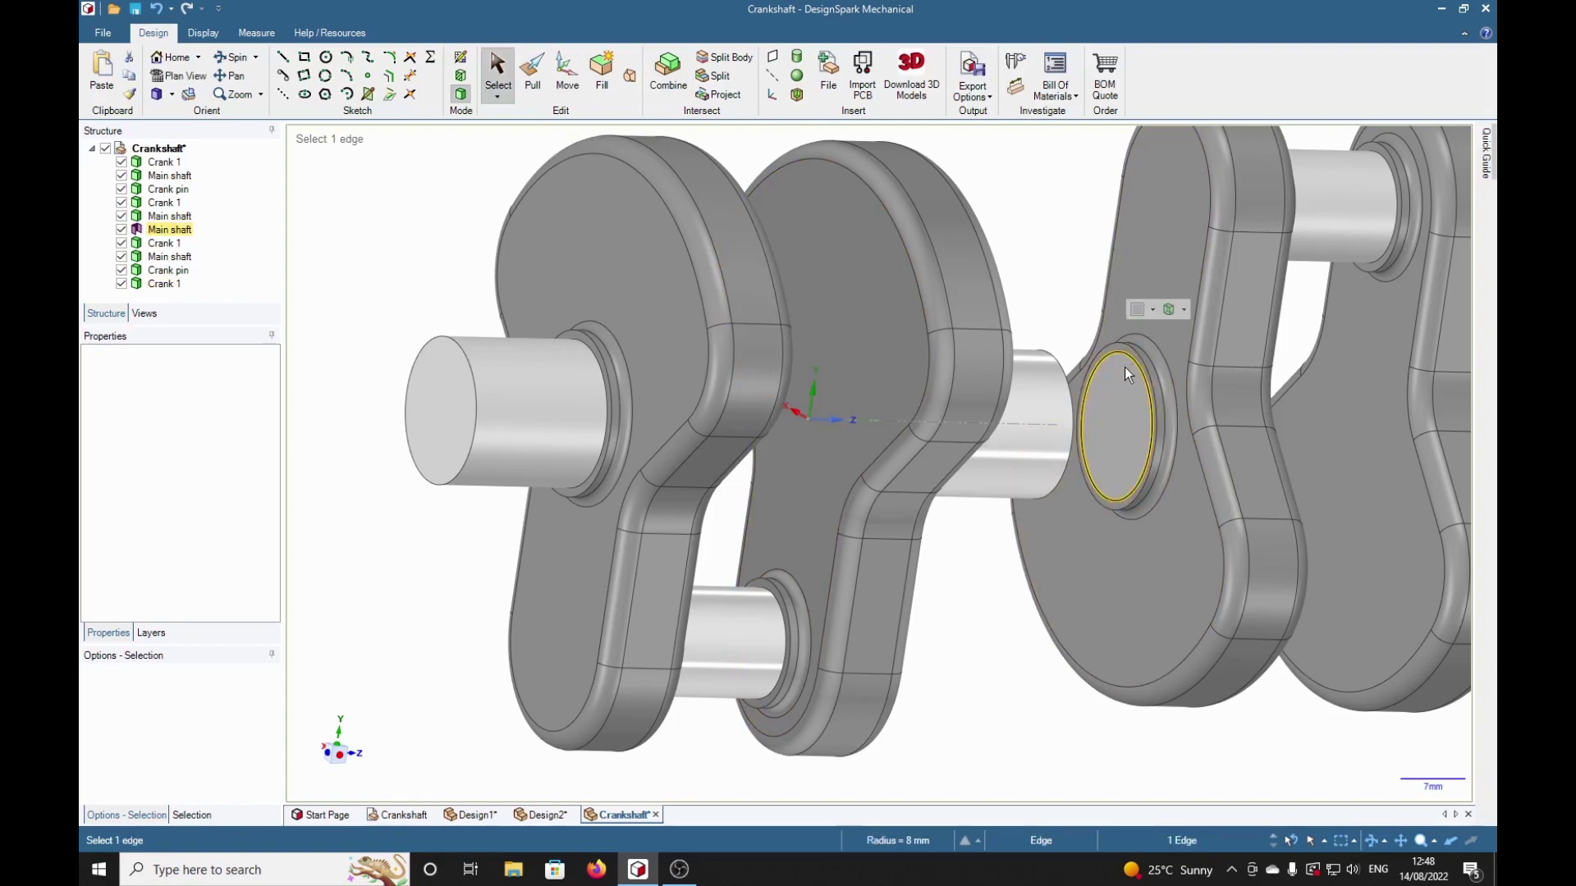
key("Delete")
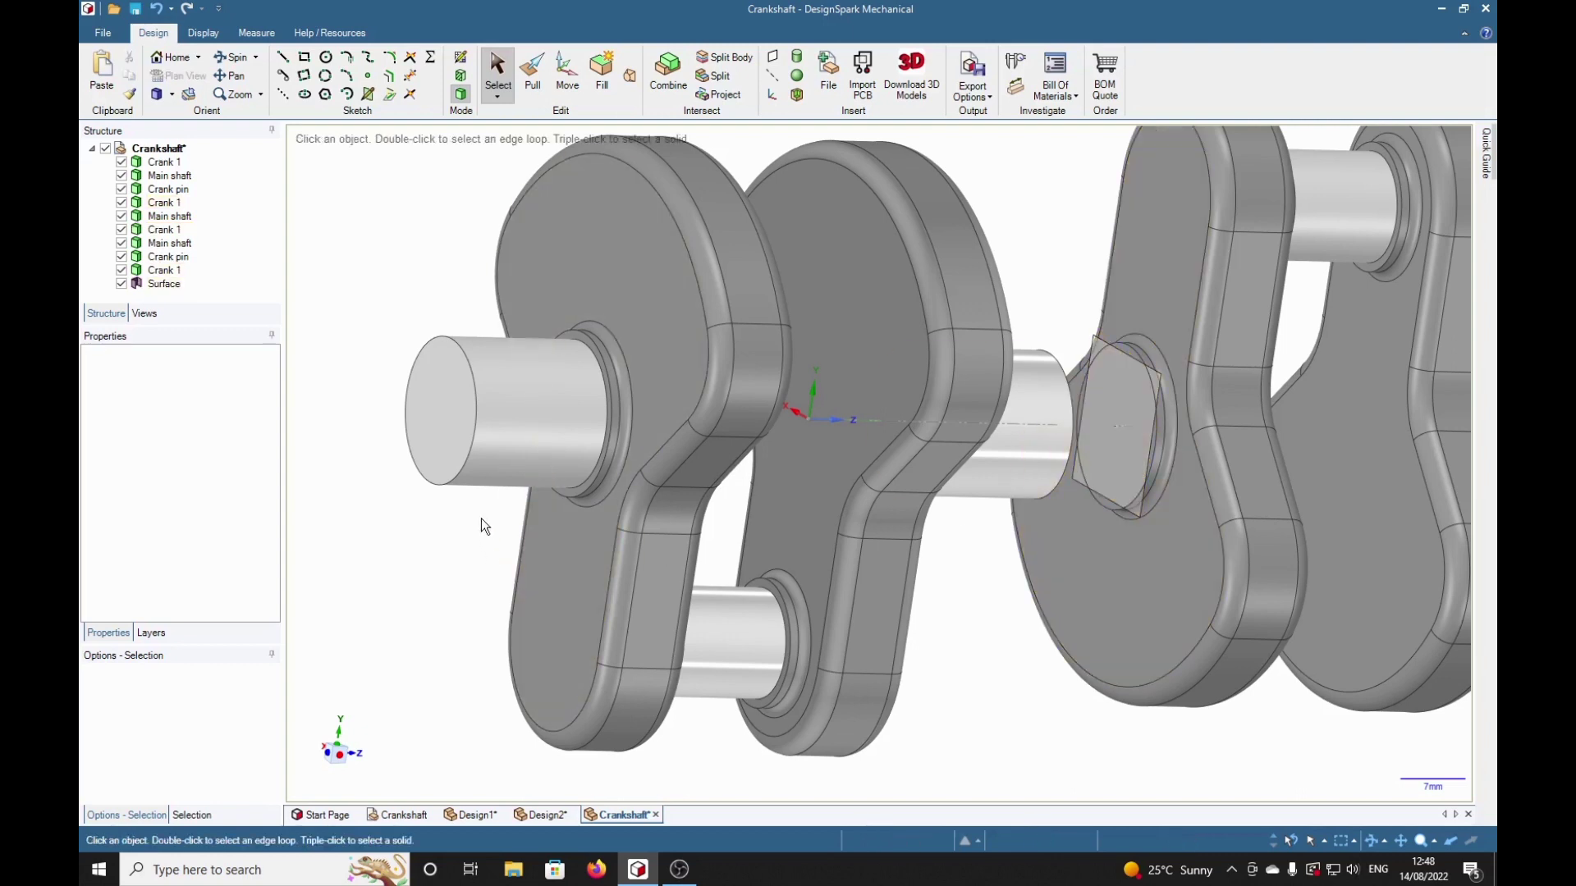
left_click(165, 284)
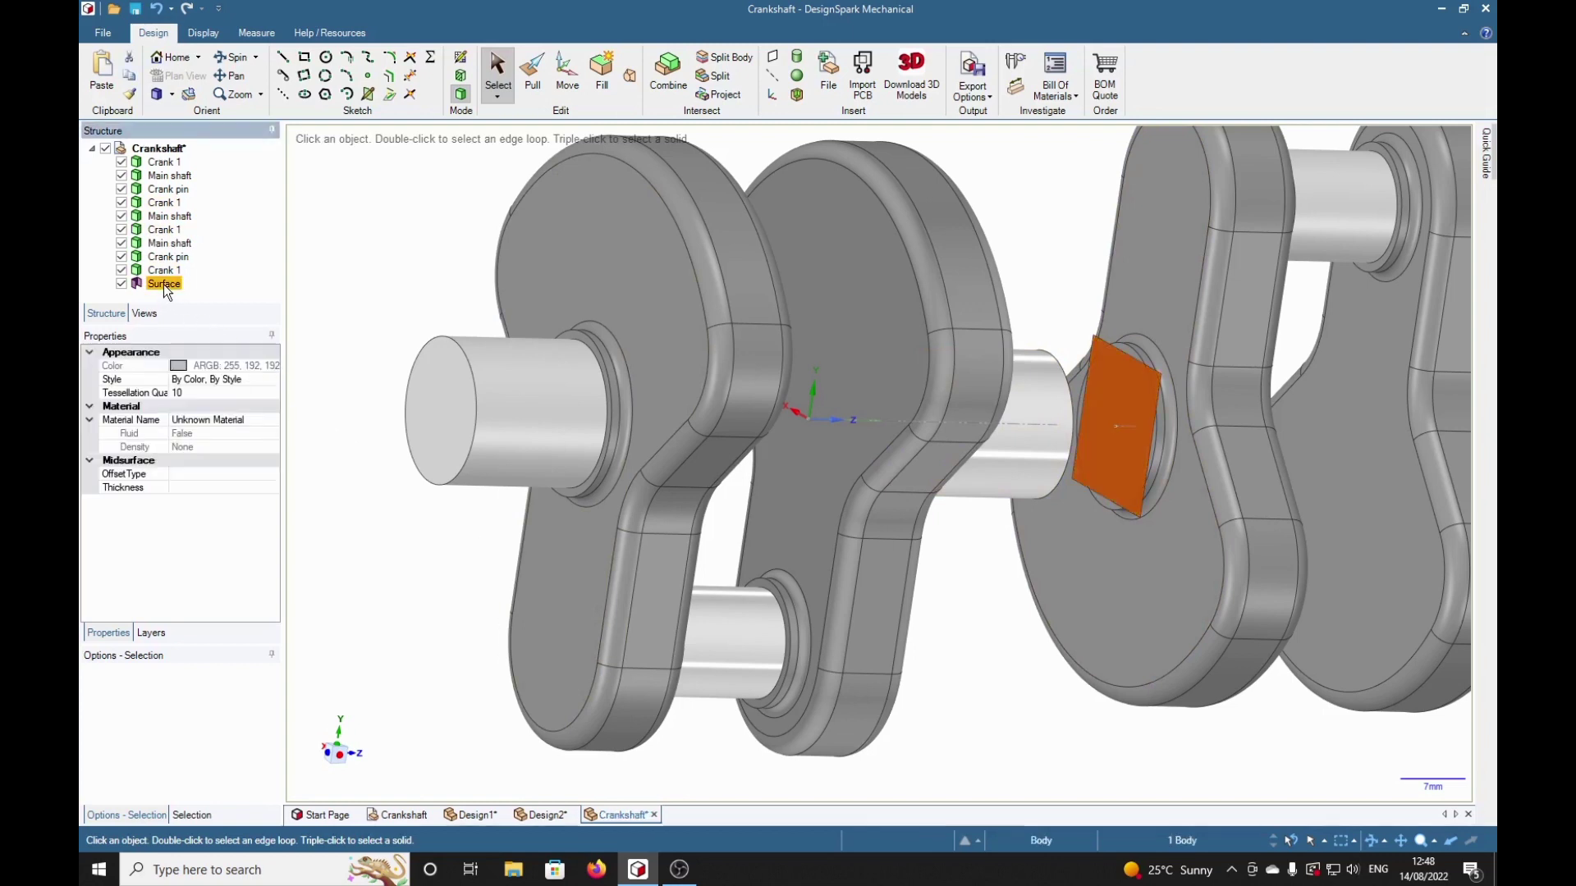
key("Delete")
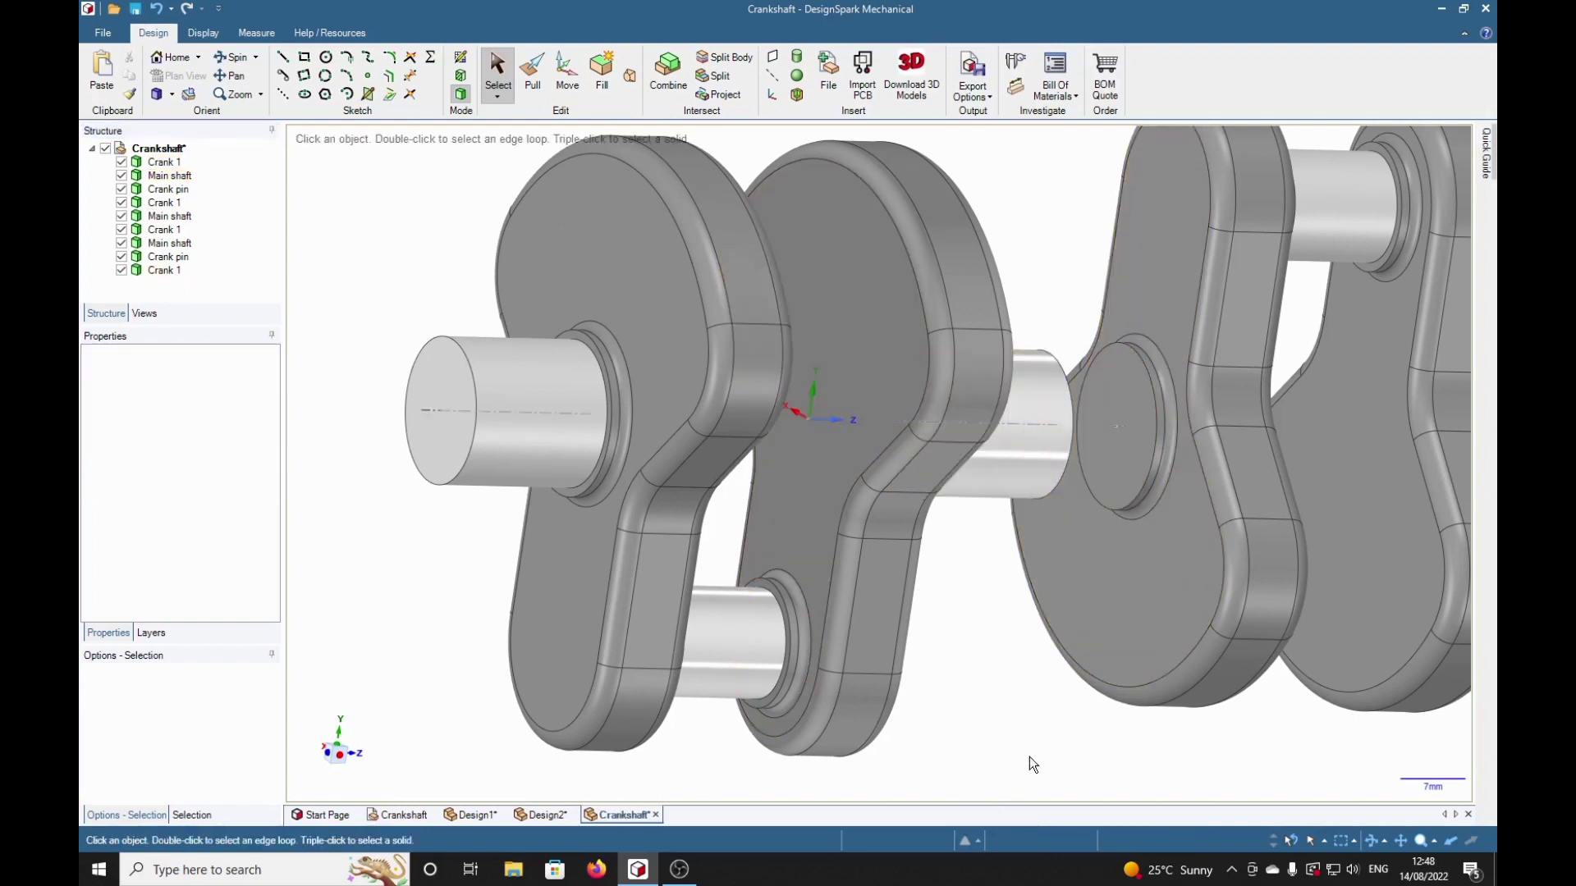
Move the copied throw's four bodies by the centre of the crank boss face up to the free end face of the Main shaft
key("v")
scroll(1011, 722, "up", 2)
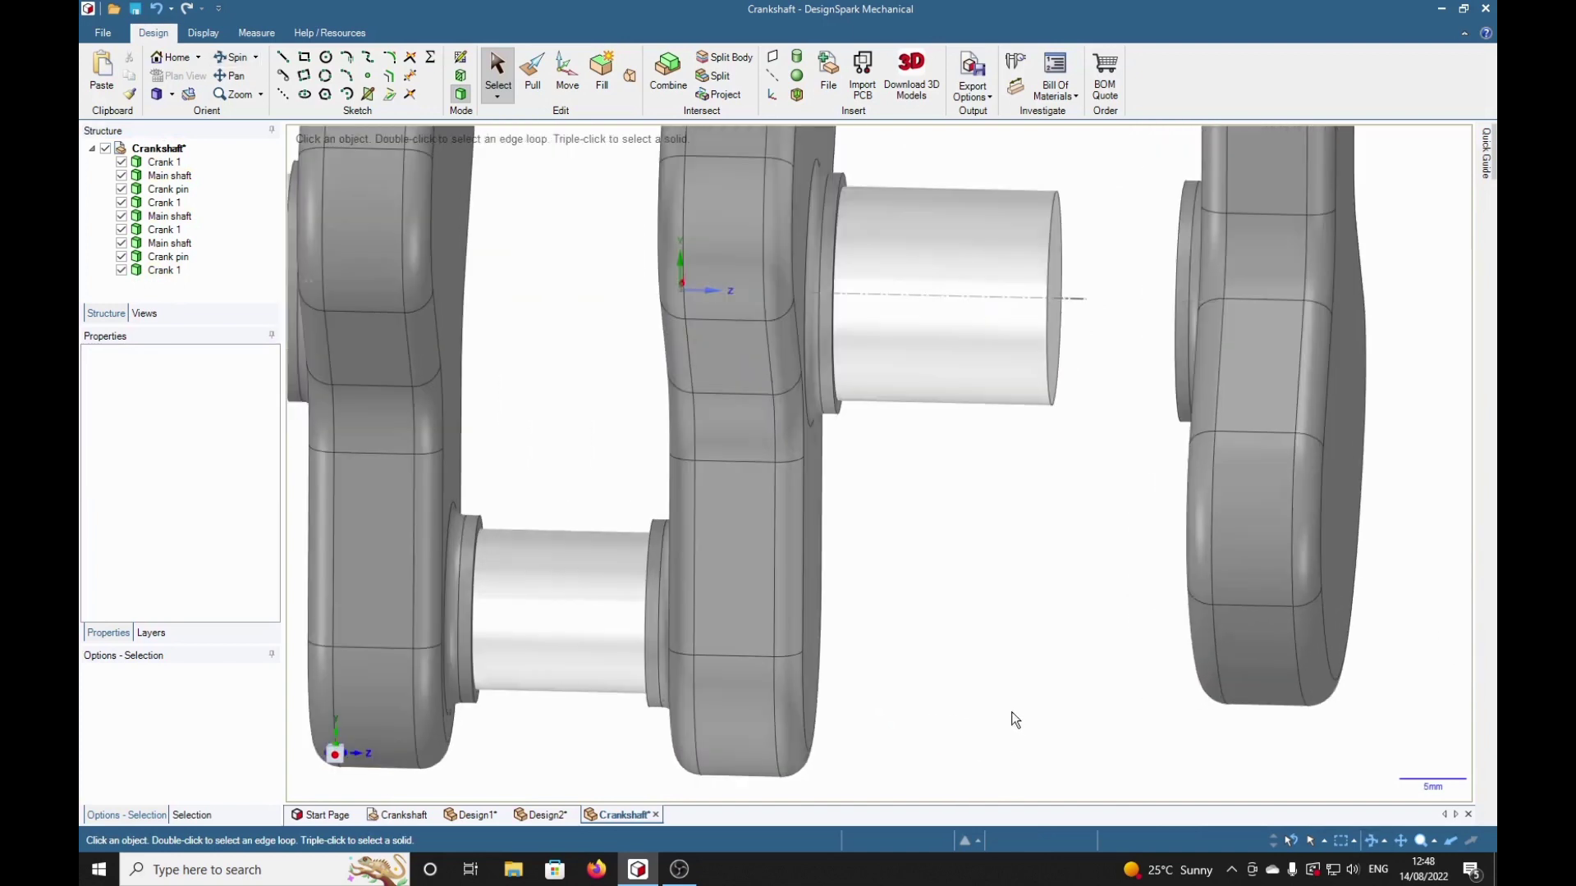
scroll(1011, 712, "down", 3)
middle_click_drag(1007, 751, 786, 736, "shift")
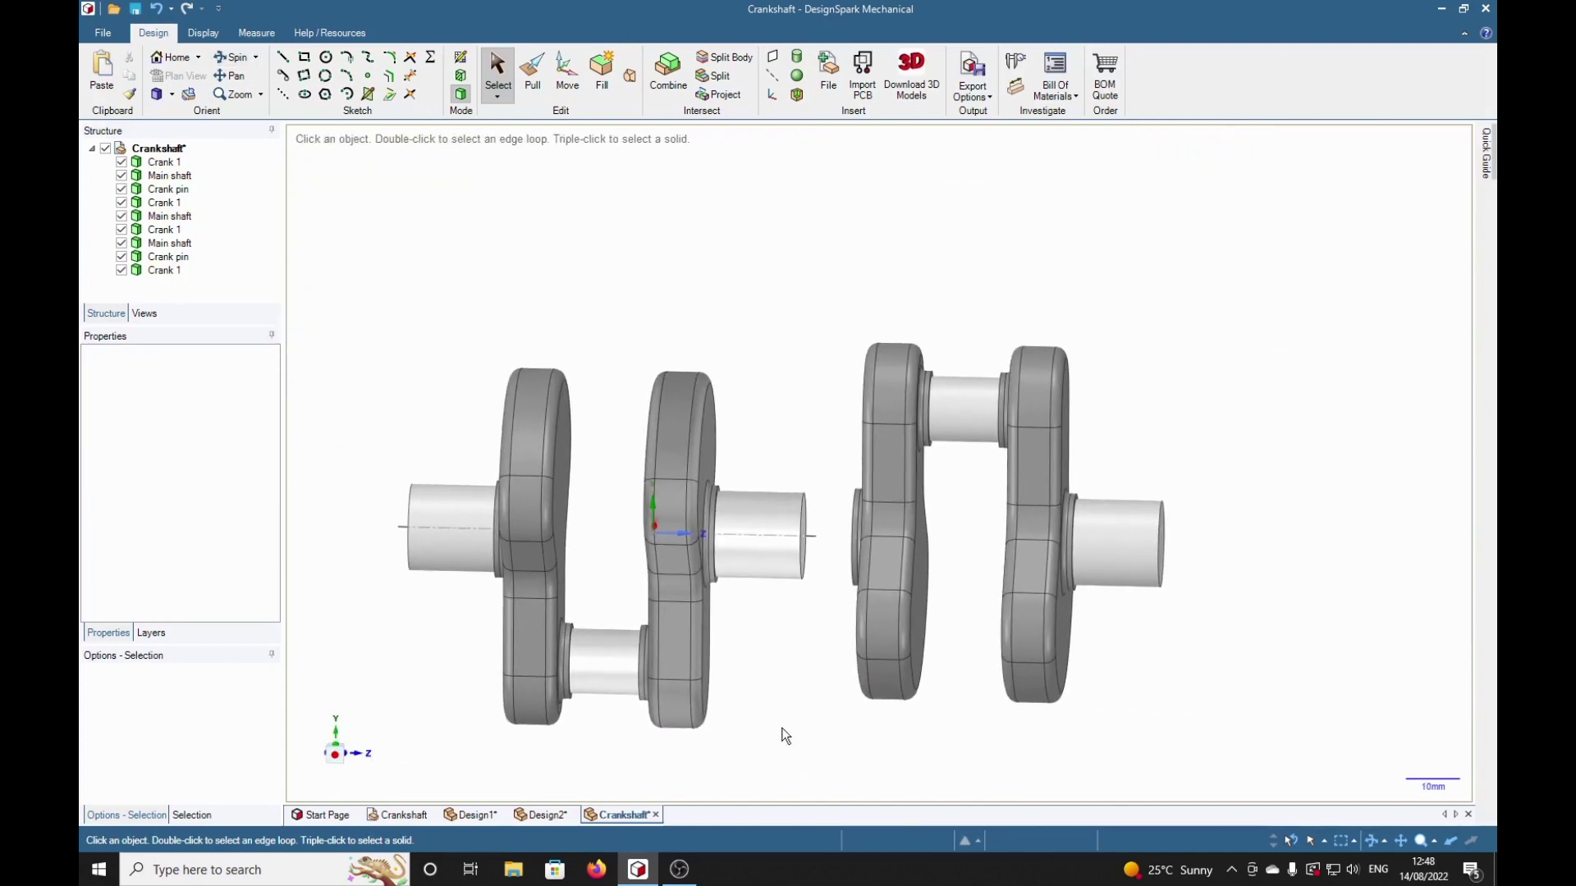
left_click_drag(819, 319, 1243, 757)
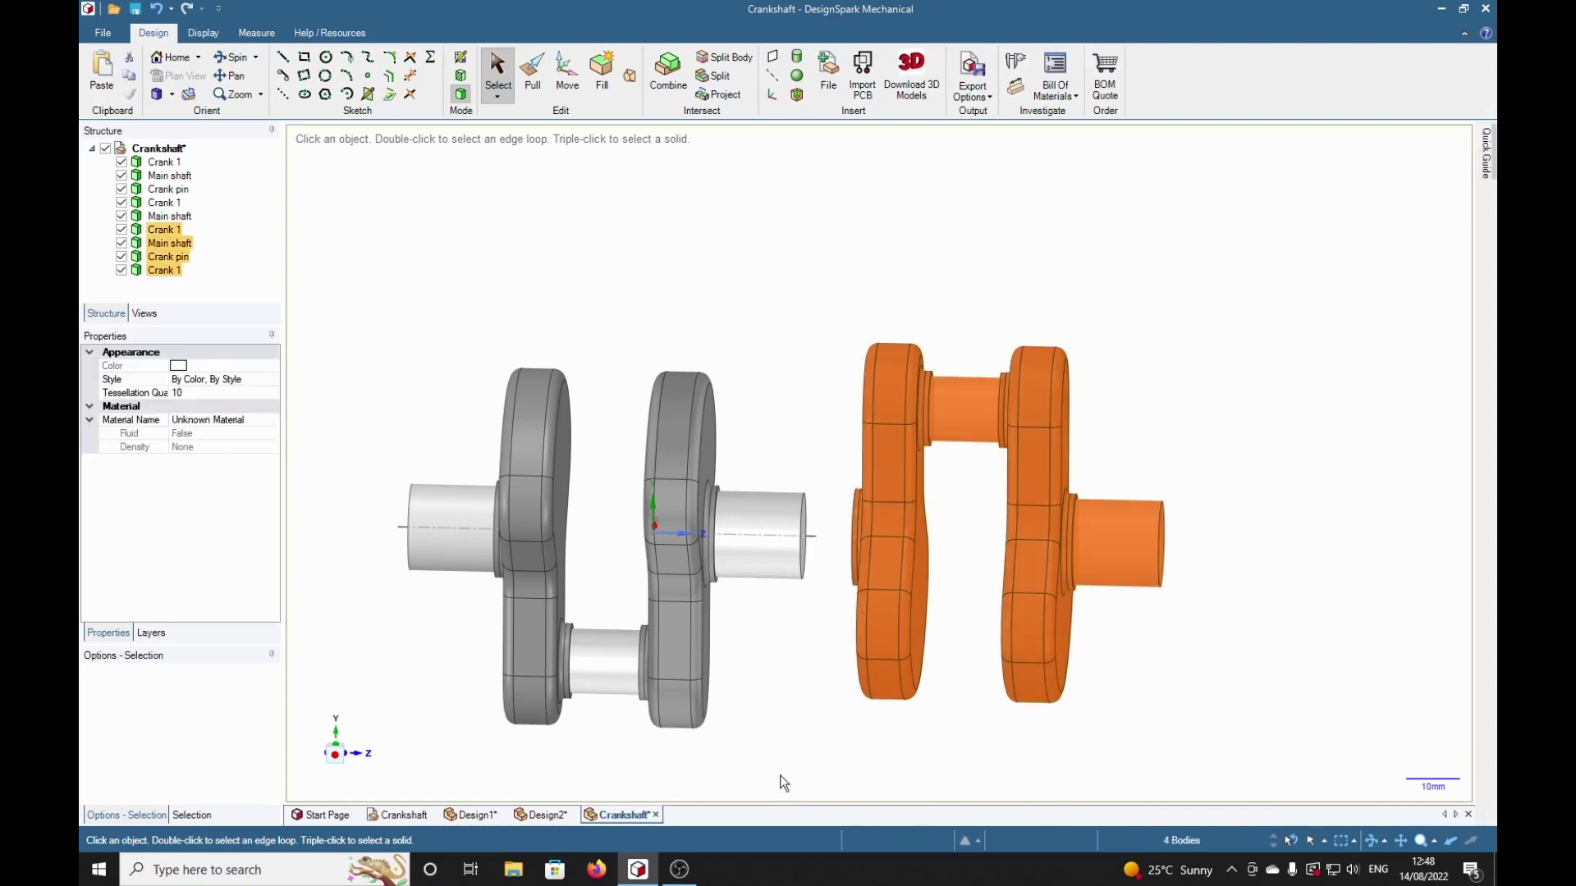
middle_click_drag(781, 781, 897, 750)
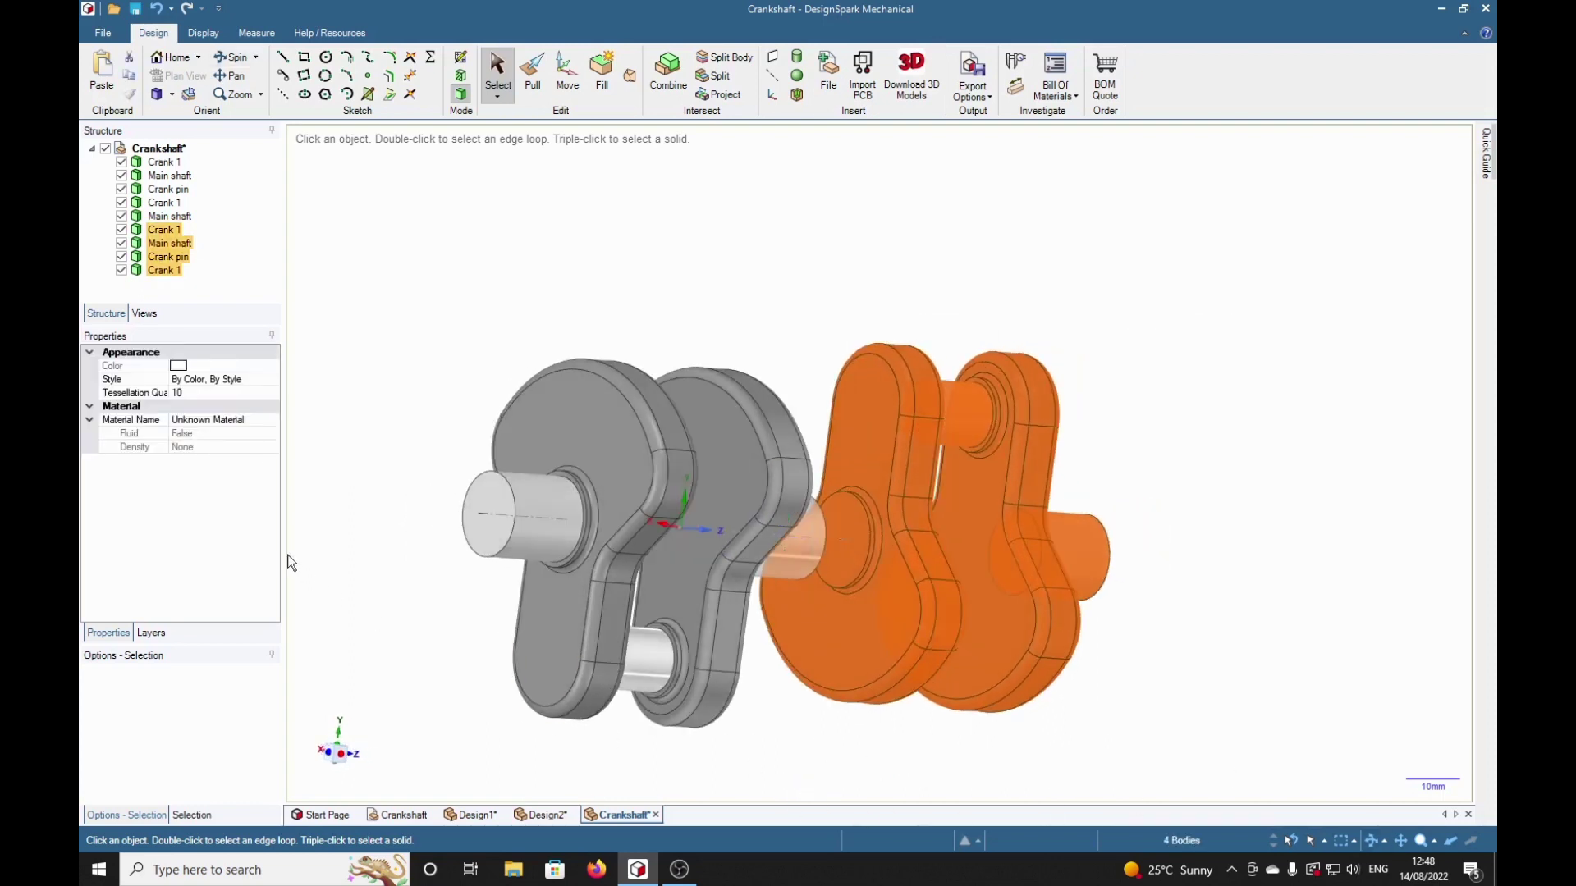
left_click(566, 74)
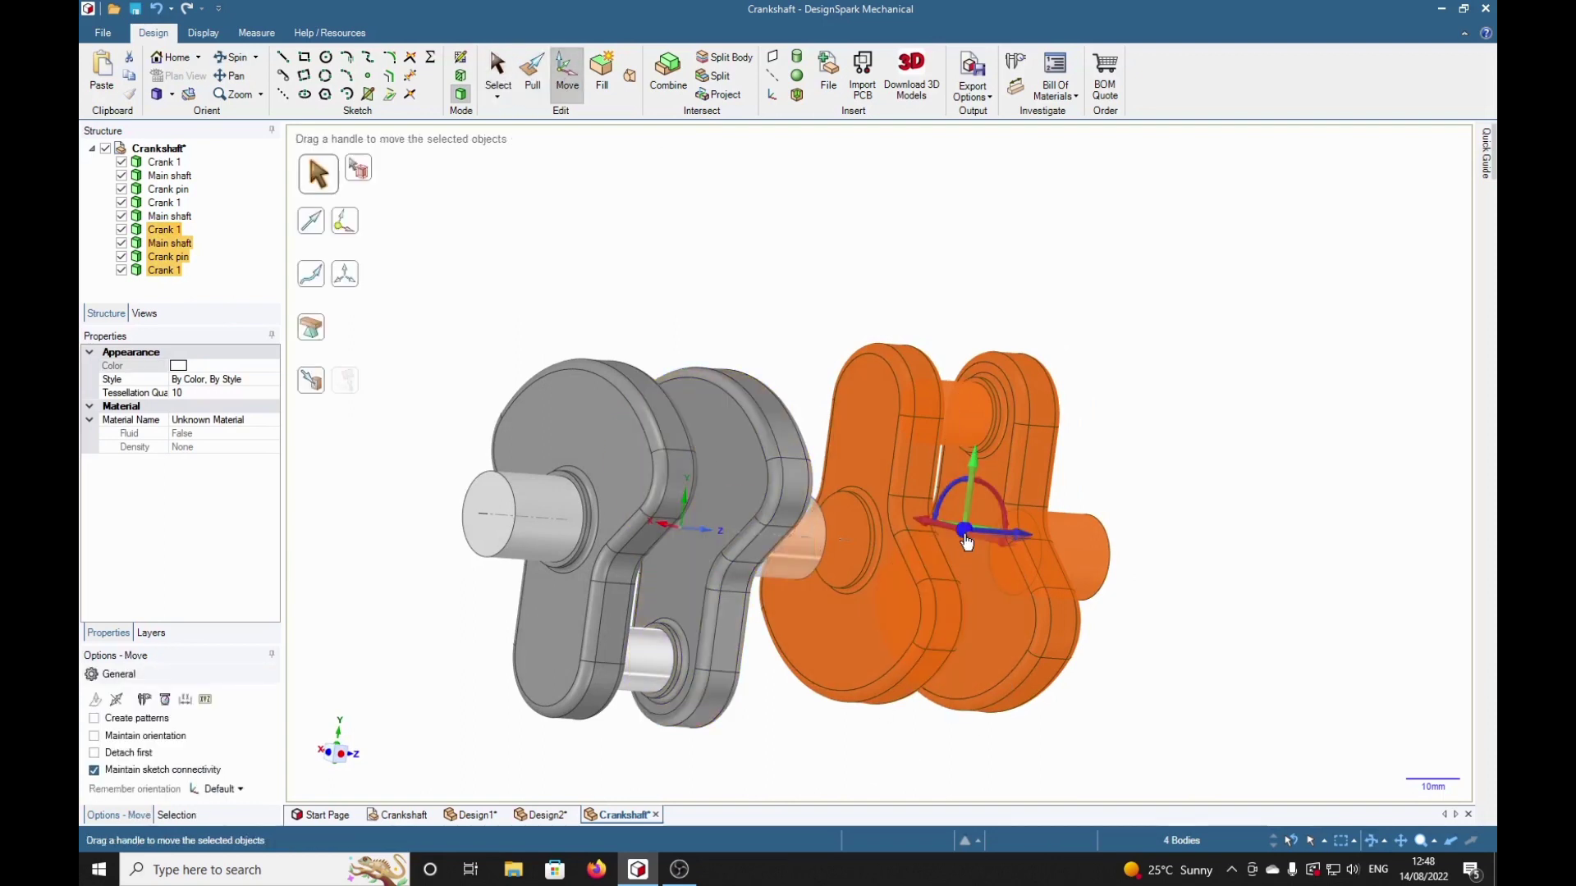
left_click_drag(971, 544, 853, 559)
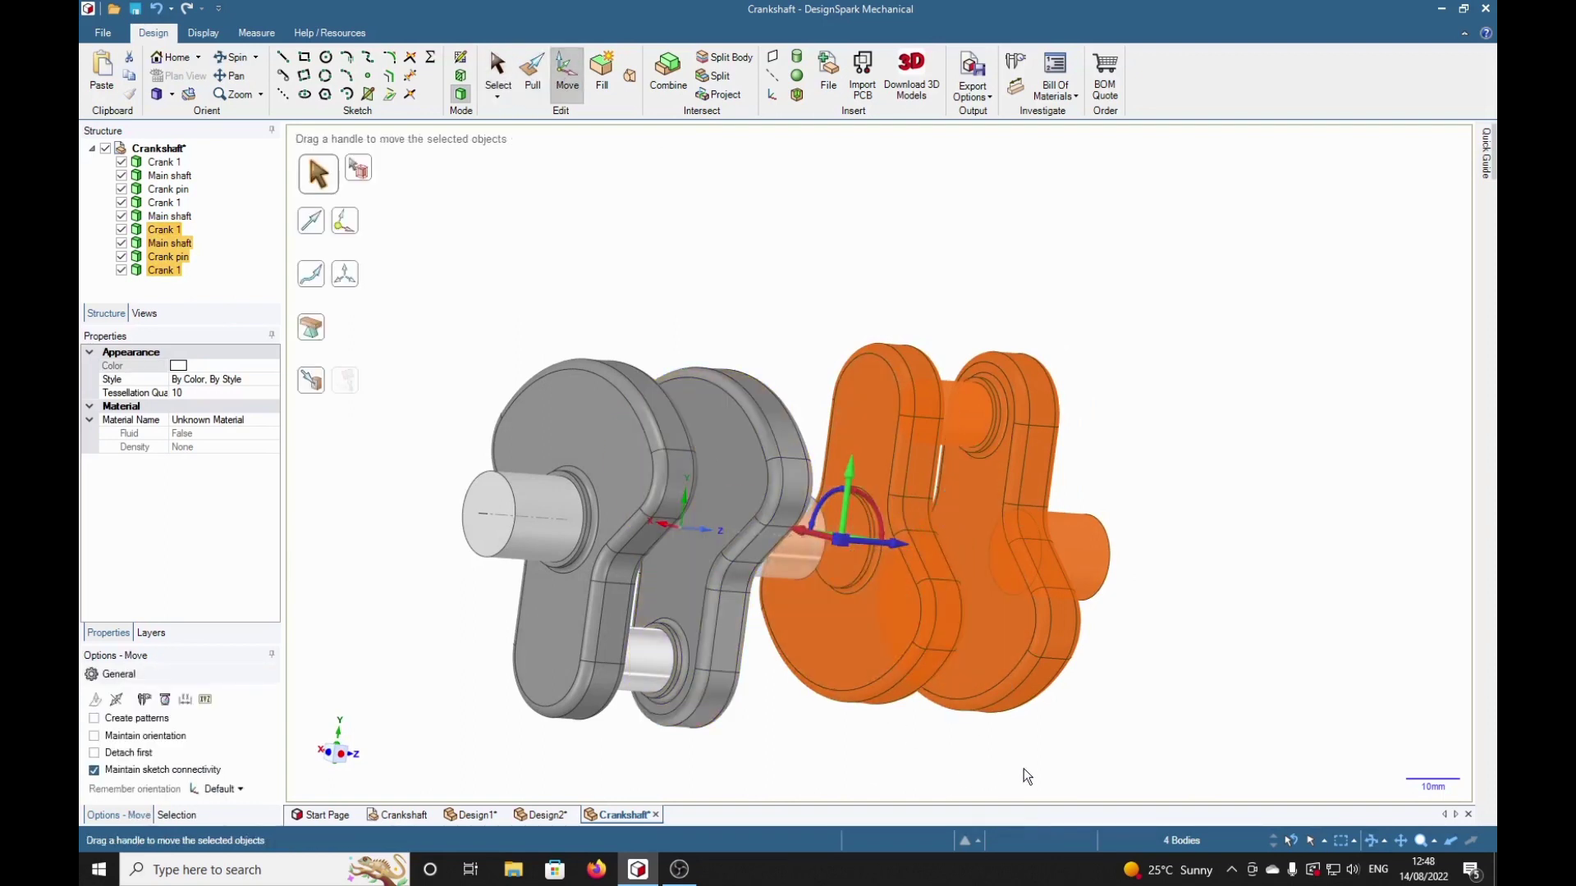
middle_click_drag(1158, 732, 780, 775)
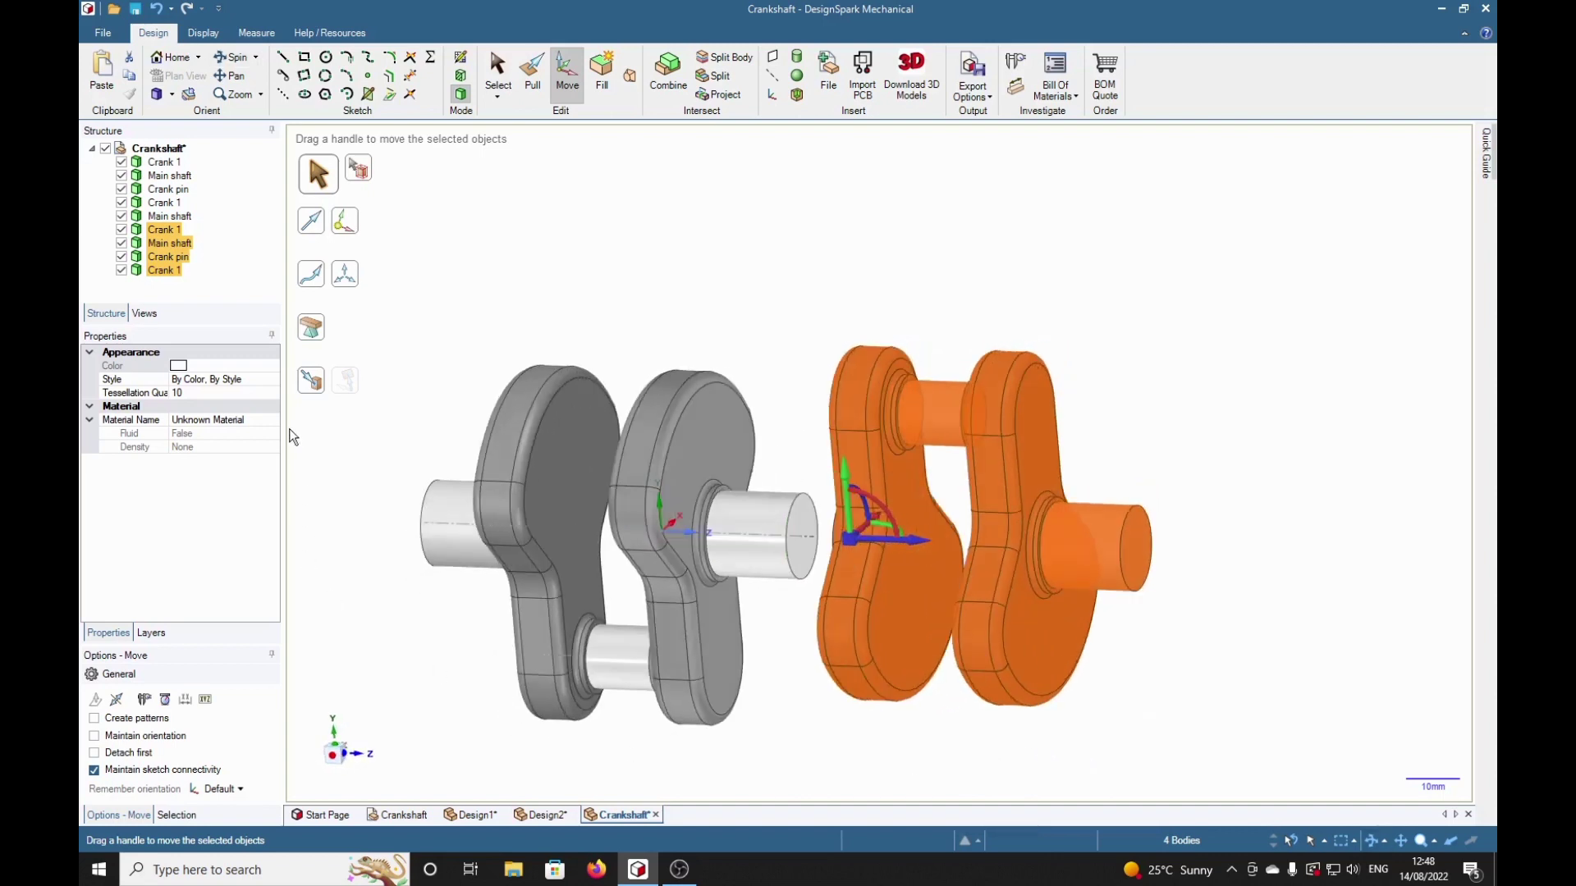
left_click(310, 384)
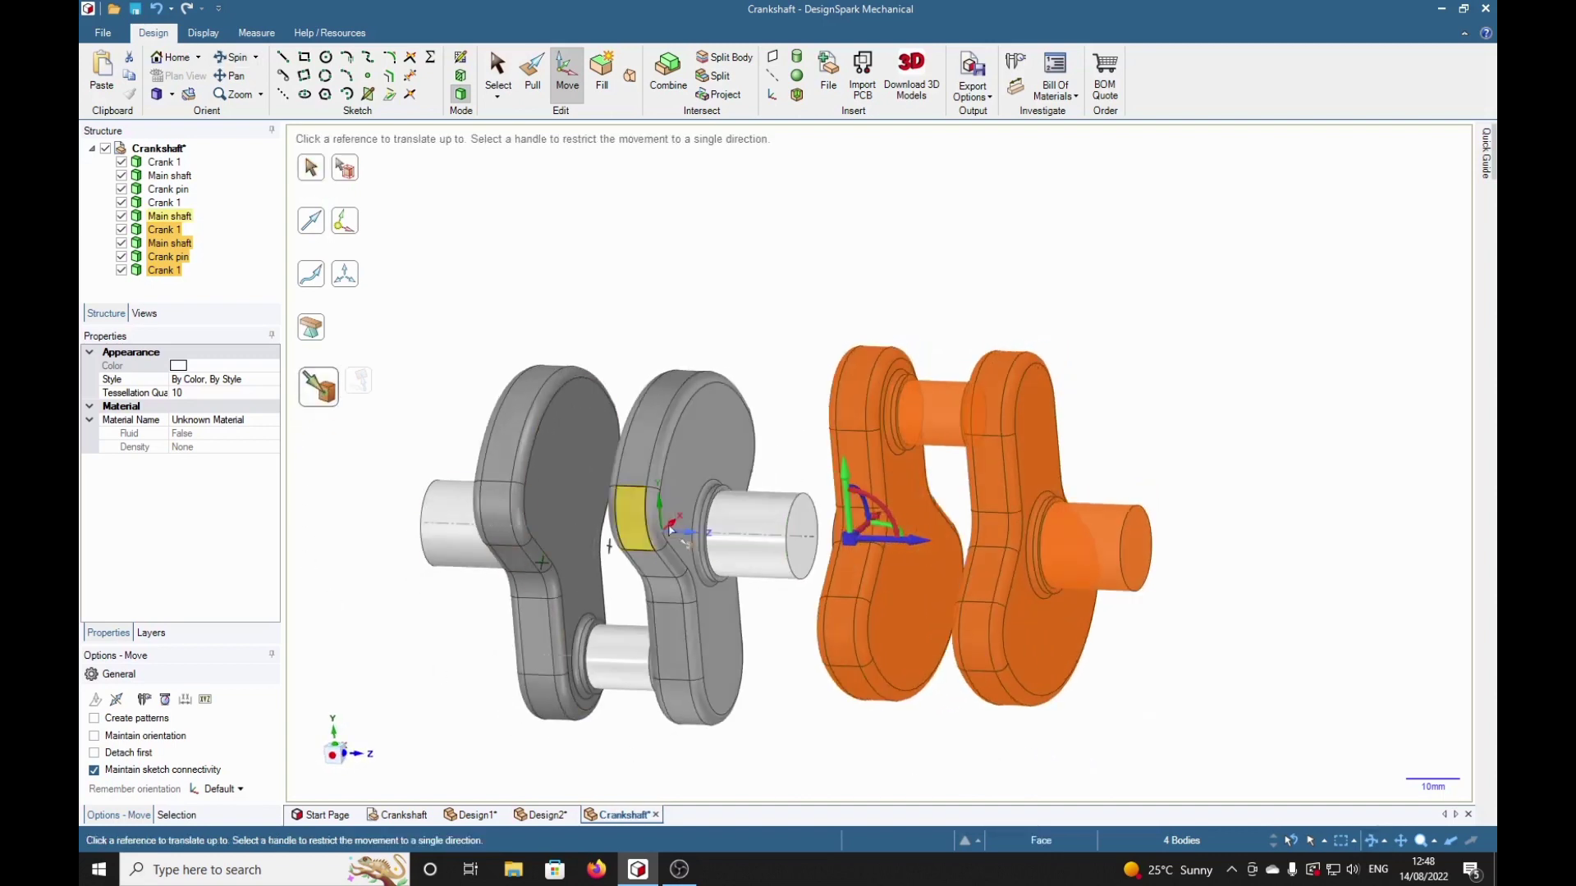
left_click(802, 535)
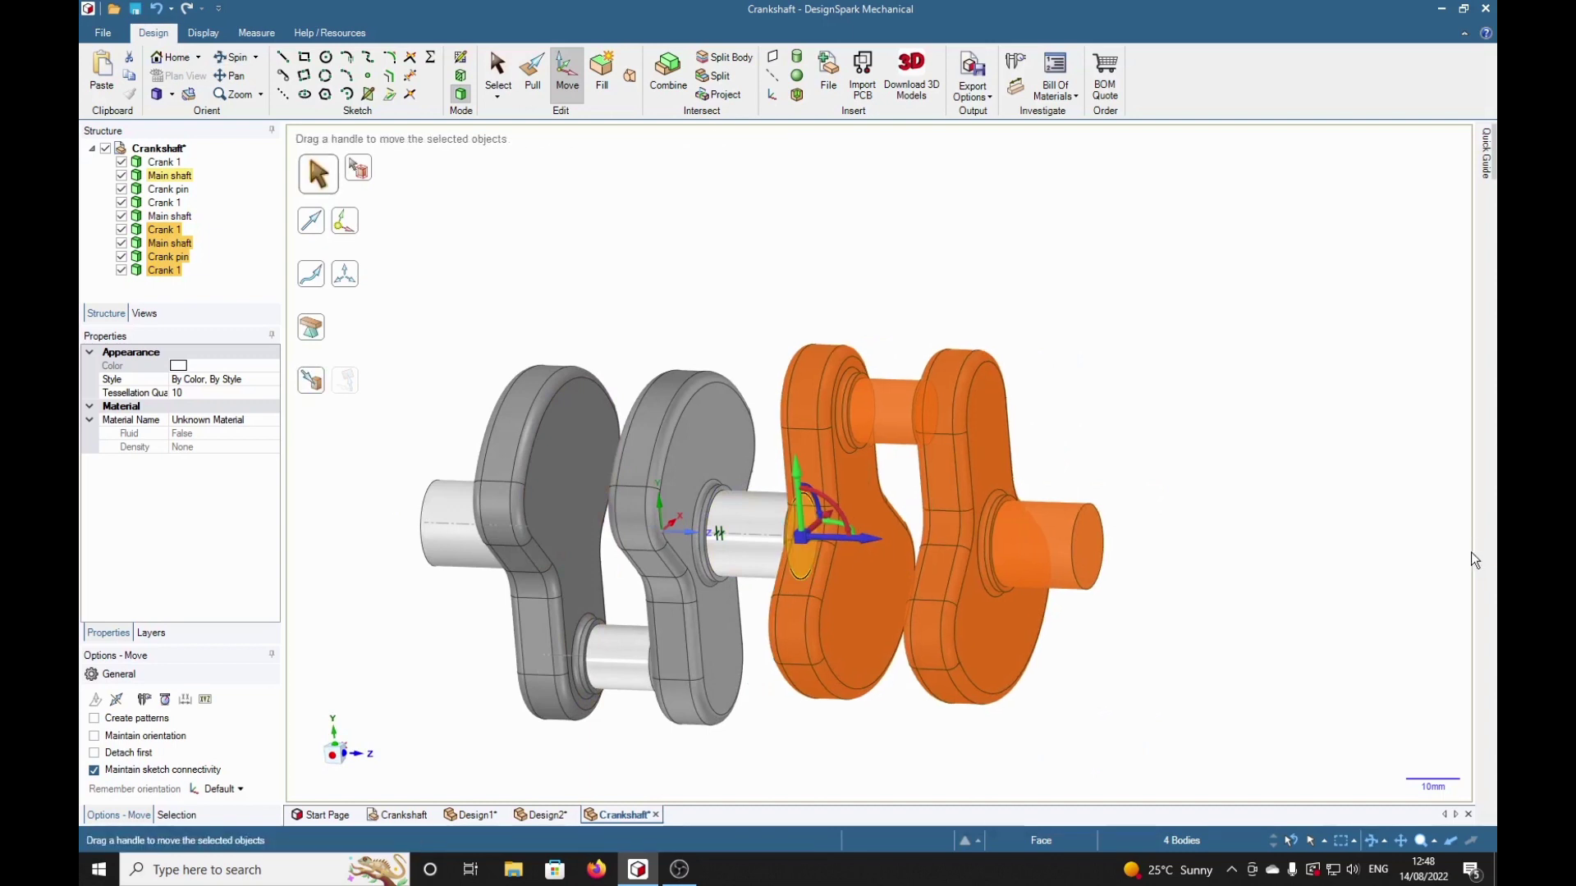
Examine the joined two-throw crankshaft from several viewing angles
middle_click_drag(1355, 605, 1203, 528)
left_click(1239, 596)
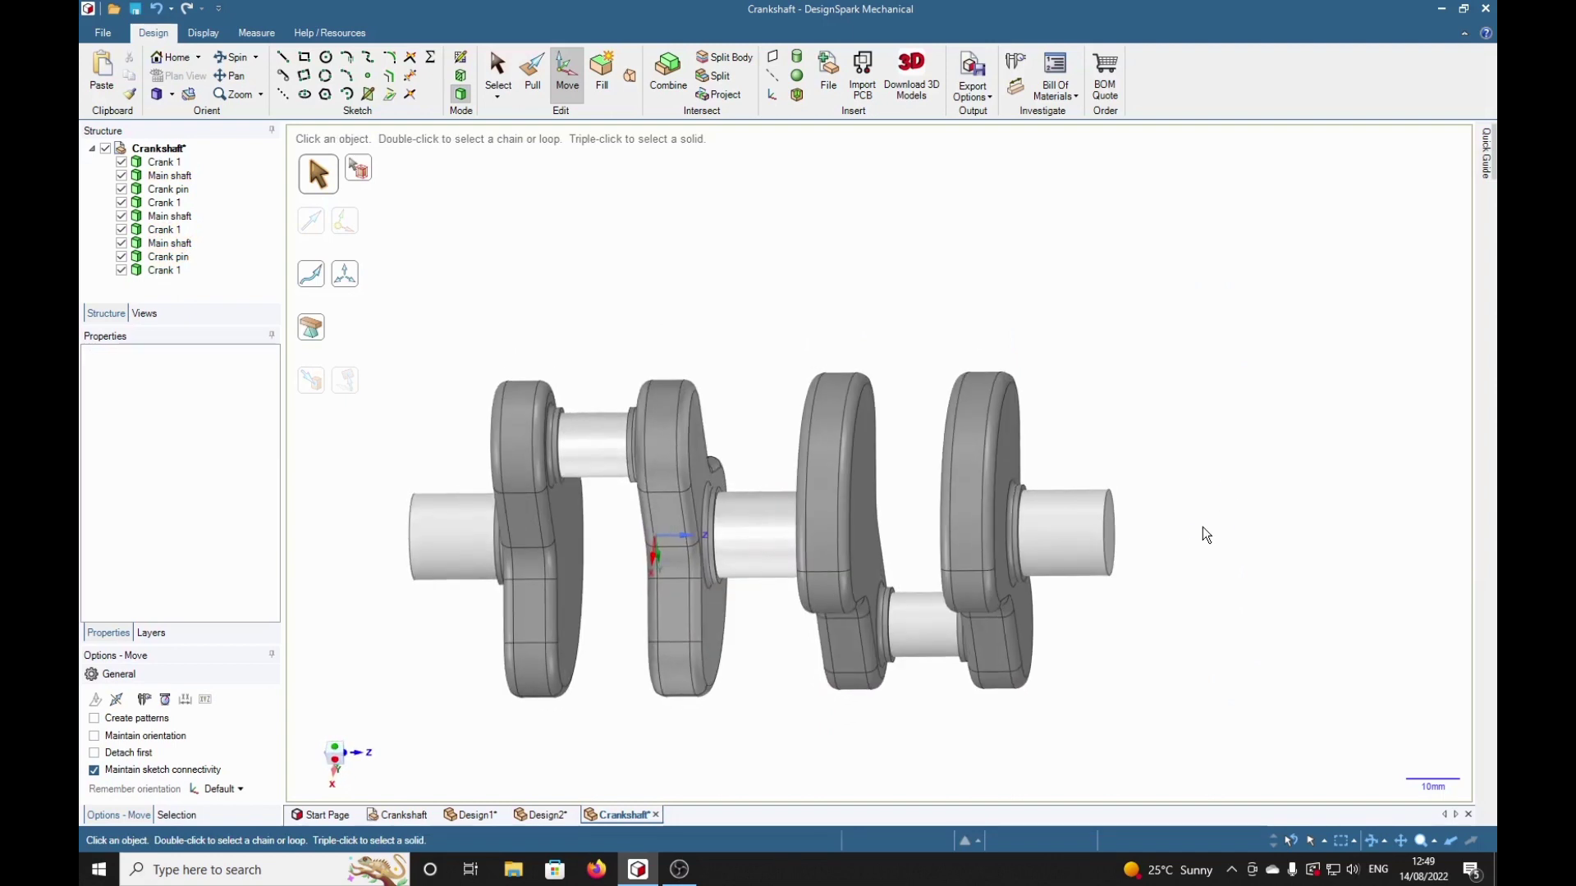
key("h")
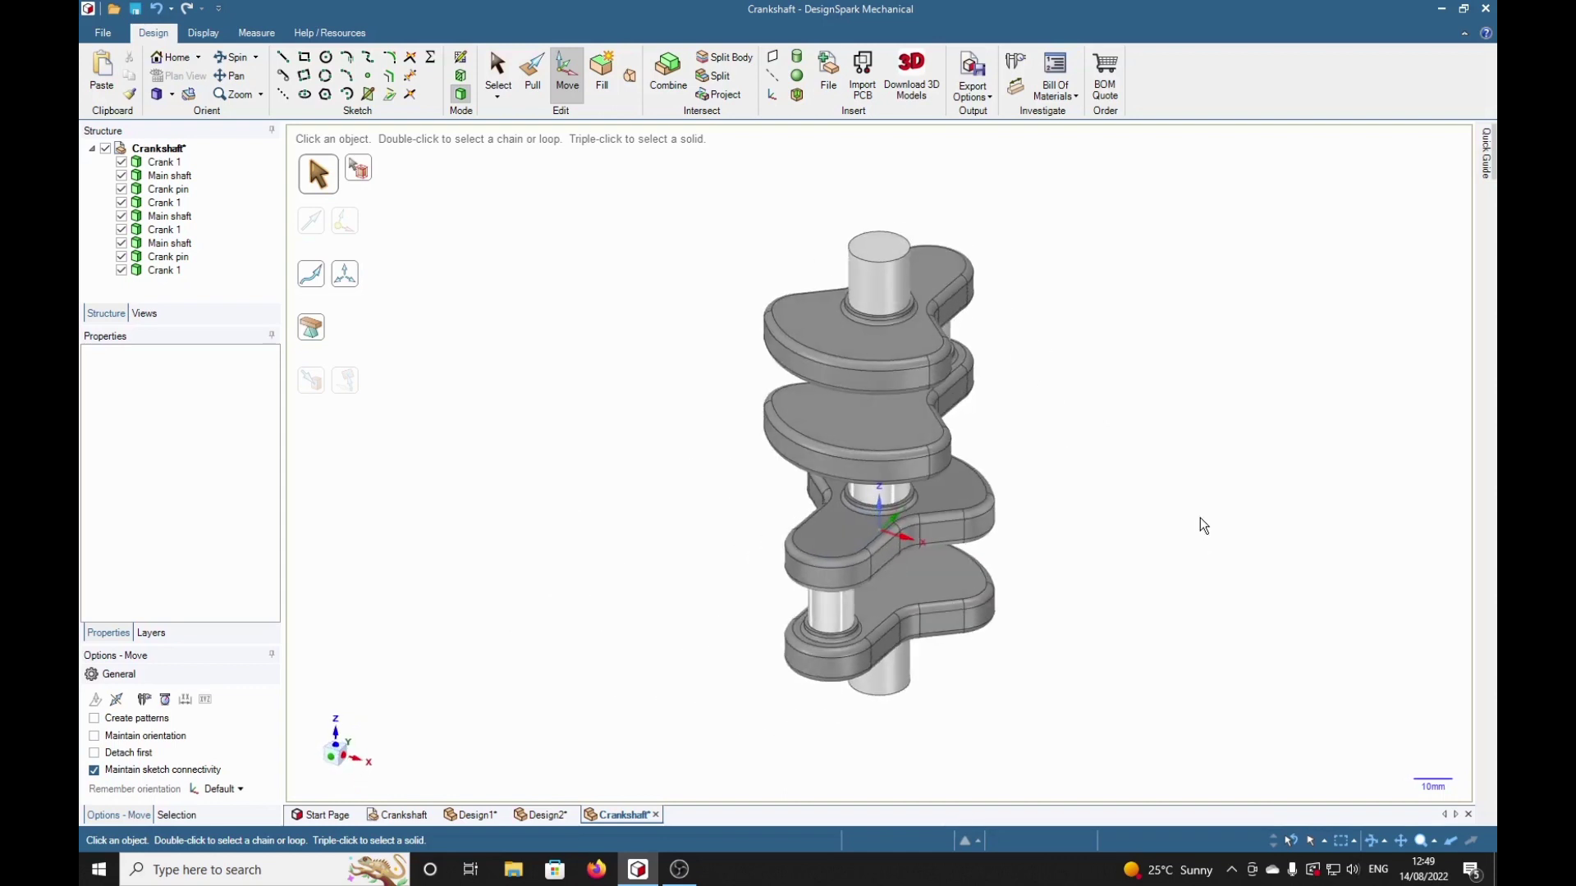
middle_click_drag(1204, 527, 1198, 435)
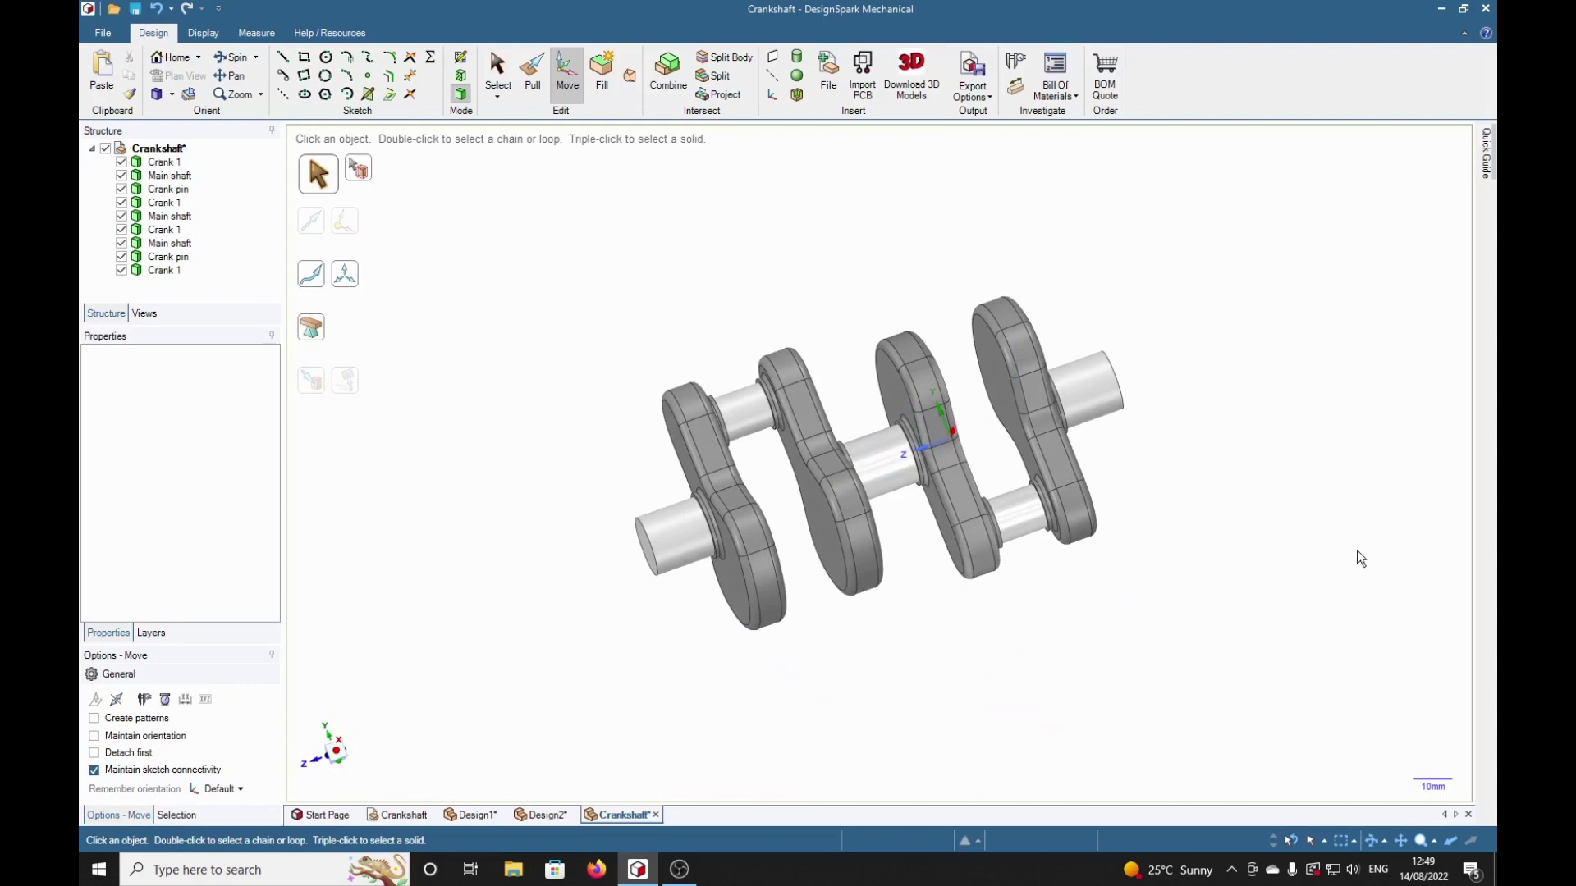
middle_click_drag(1360, 558, 1264, 760)
middle_click_drag(845, 676, 1232, 584)
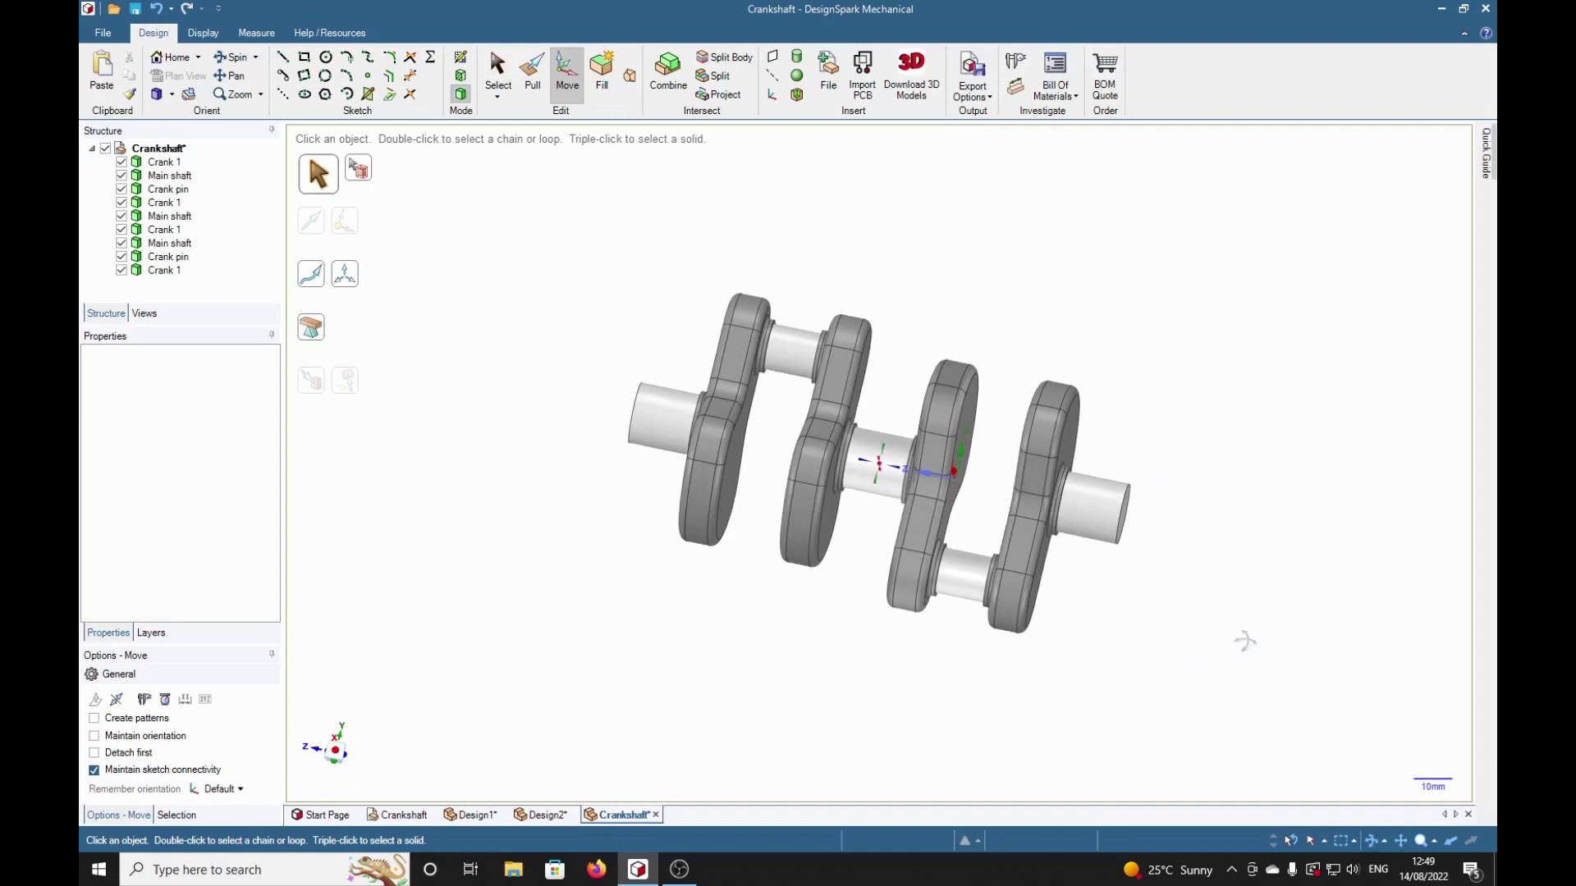
middle_click_drag(1245, 641, 1182, 700)
middle_click_drag(1193, 637, 1302, 605)
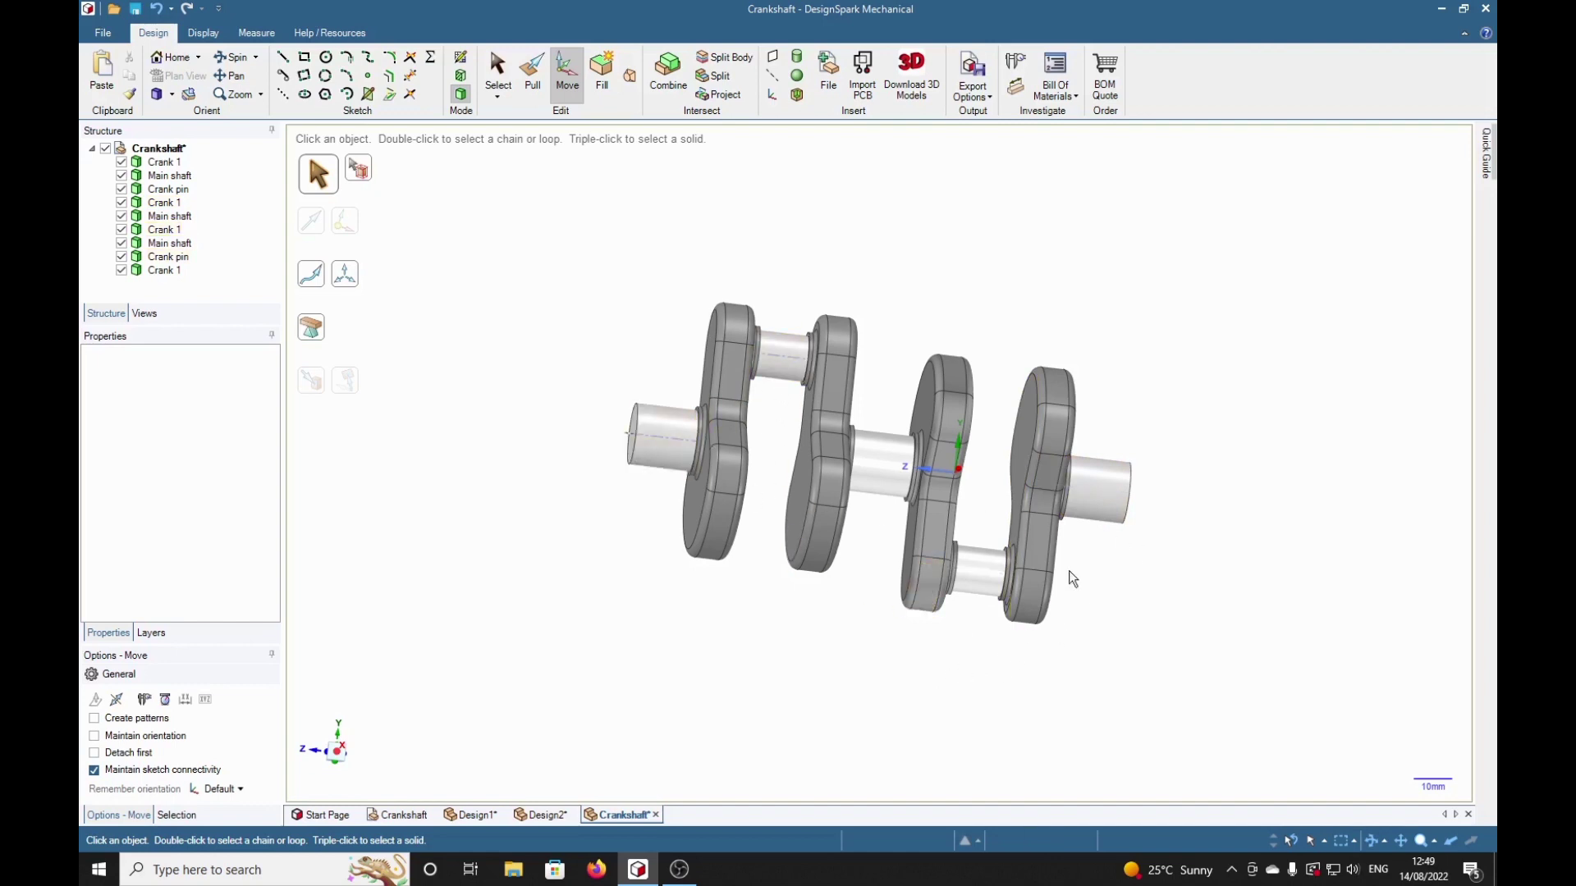
Give the cylindrical face of the outer Main shaft beside the original throw a Metallic style with a High Gloss finish
left_click(1103, 511)
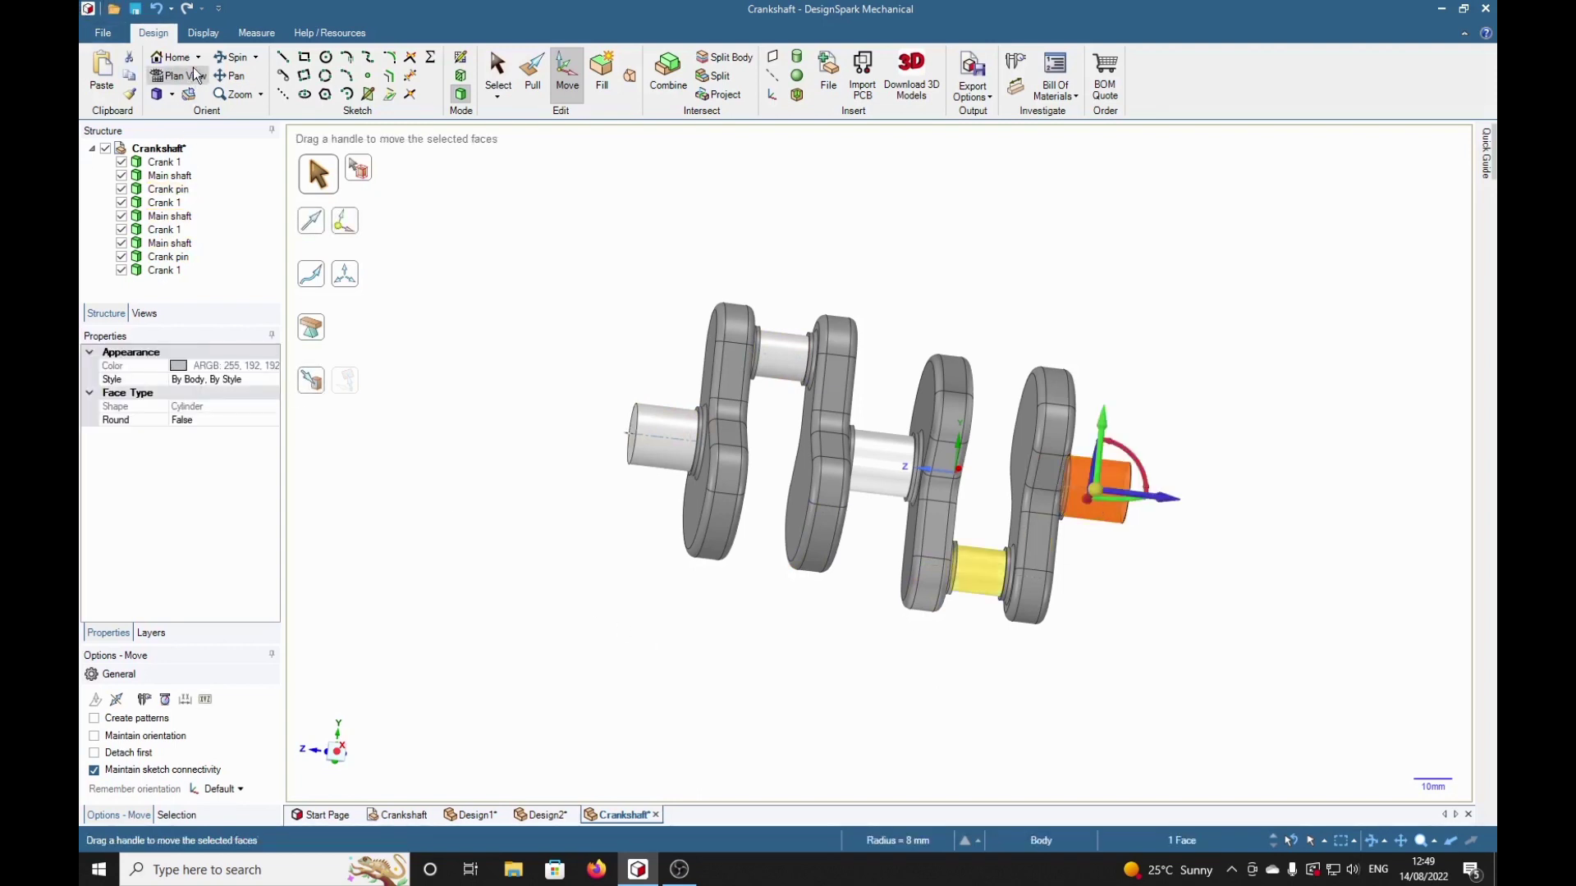
left_click(202, 32)
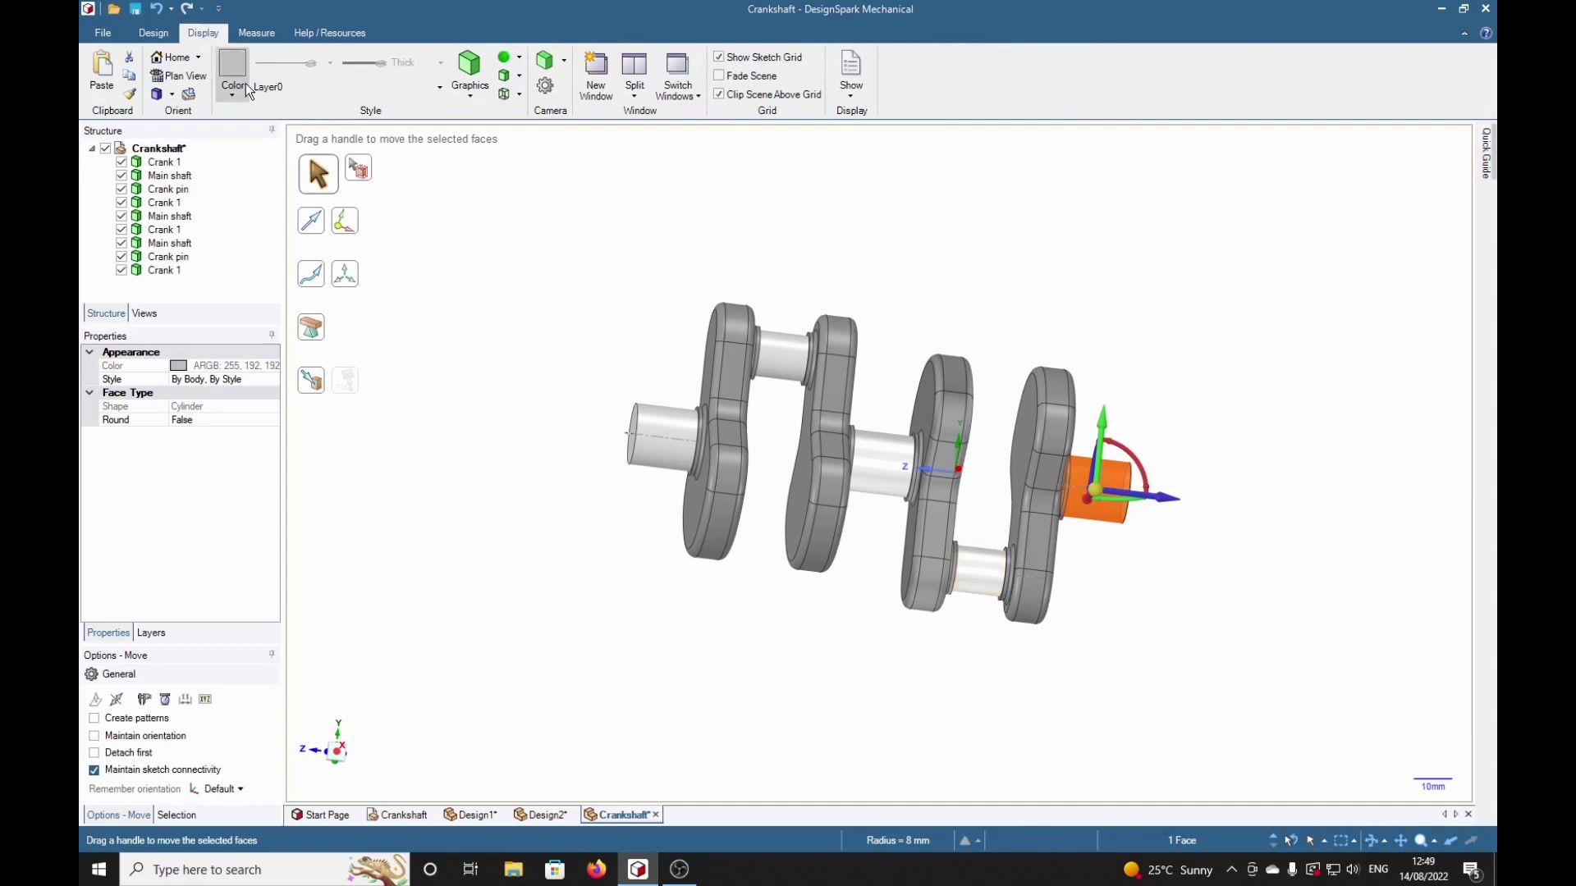
left_click(509, 59)
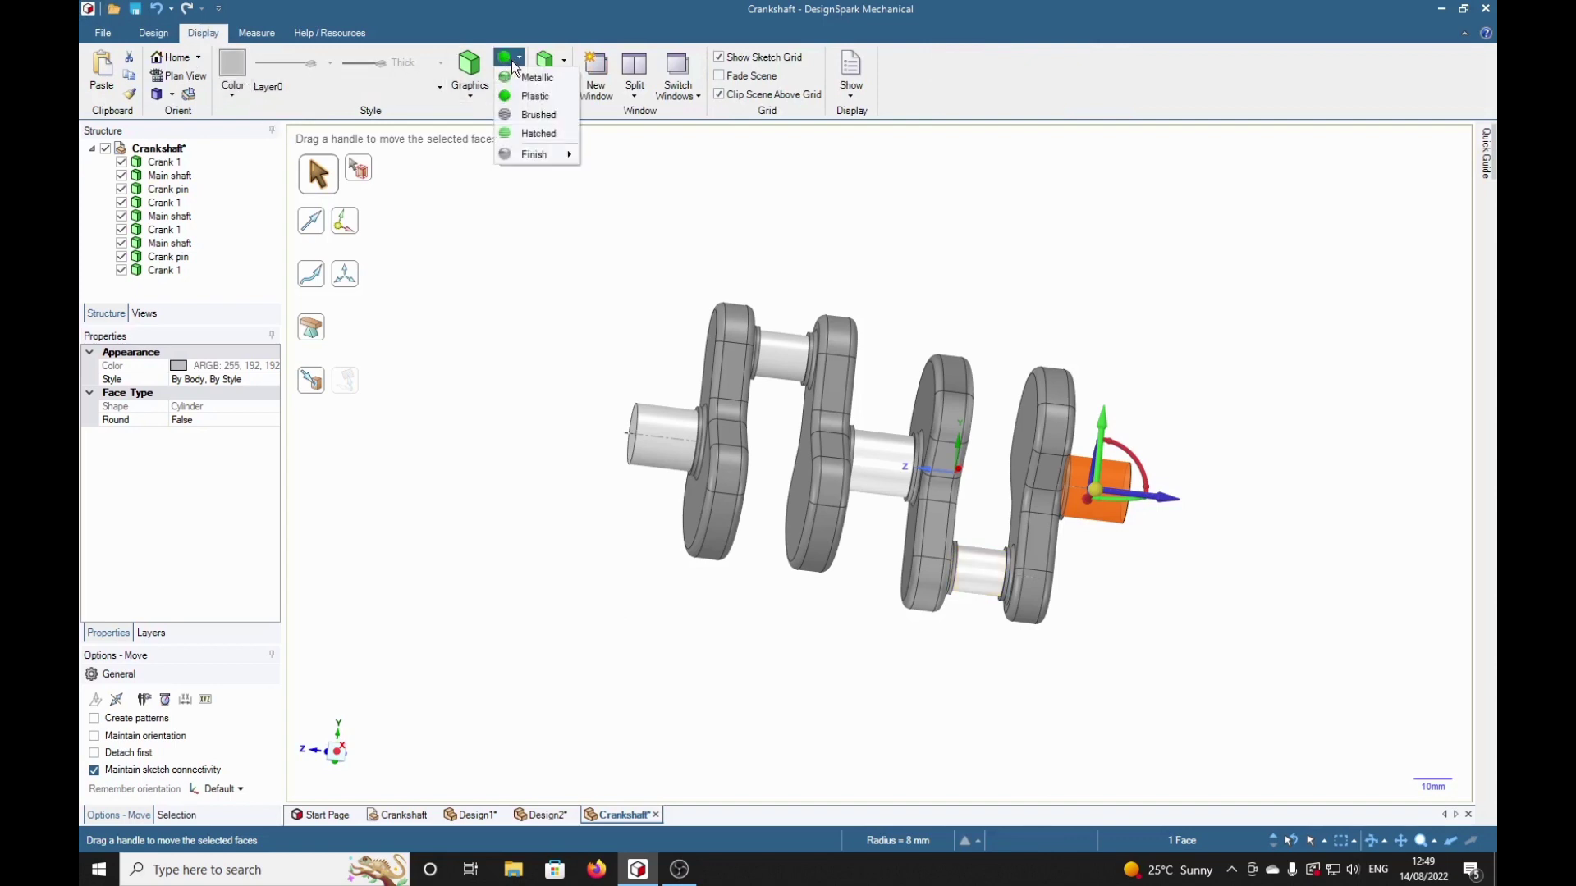
mouse_move(538, 154)
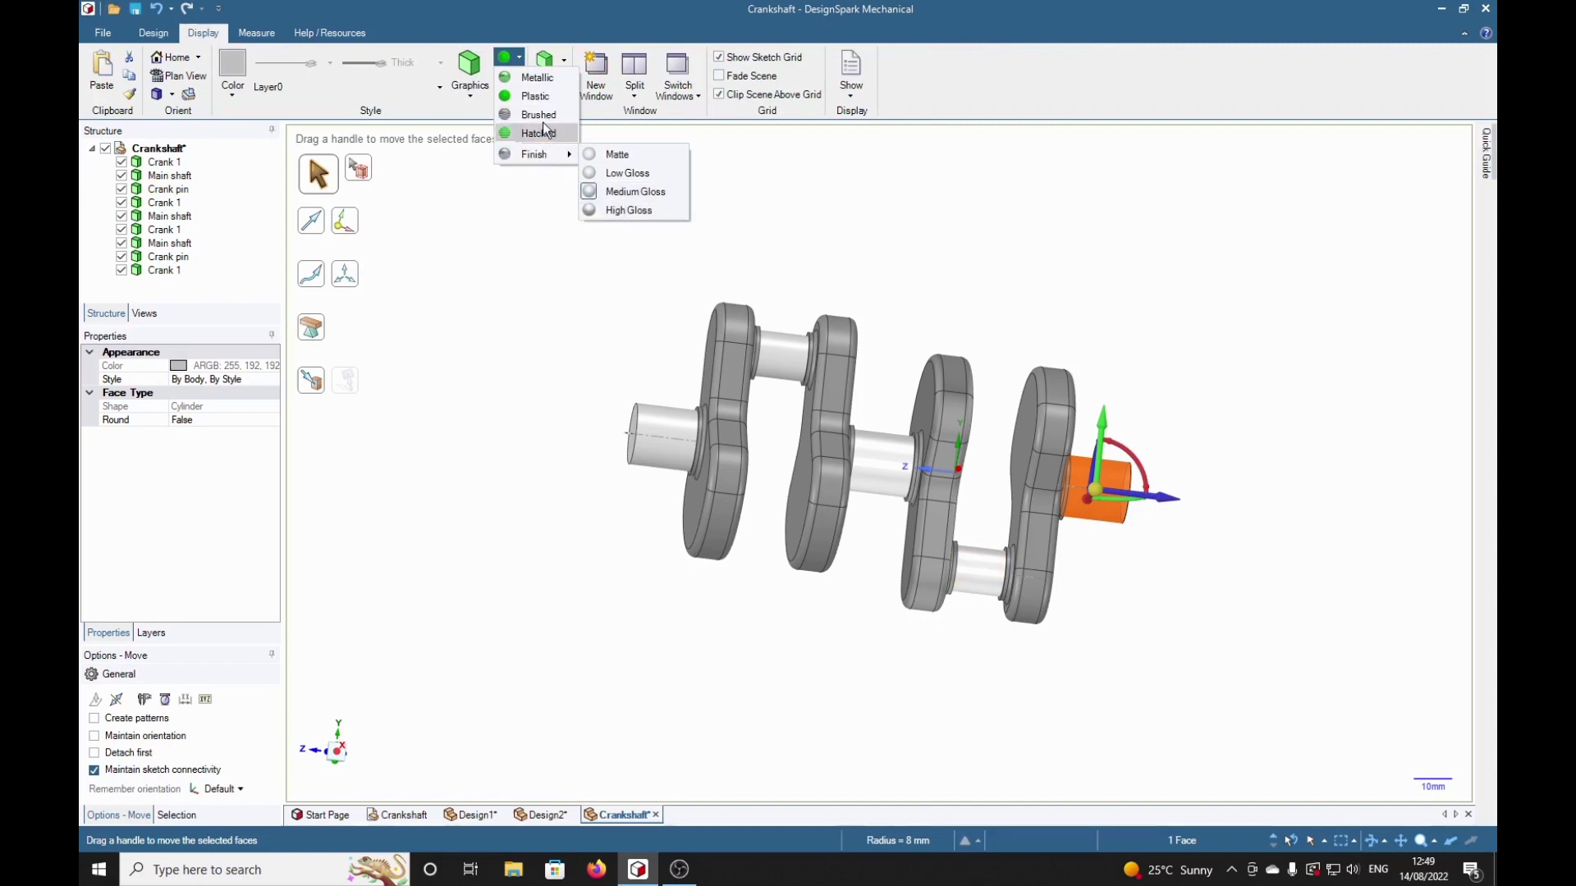
left_click(530, 77)
left_click(519, 62)
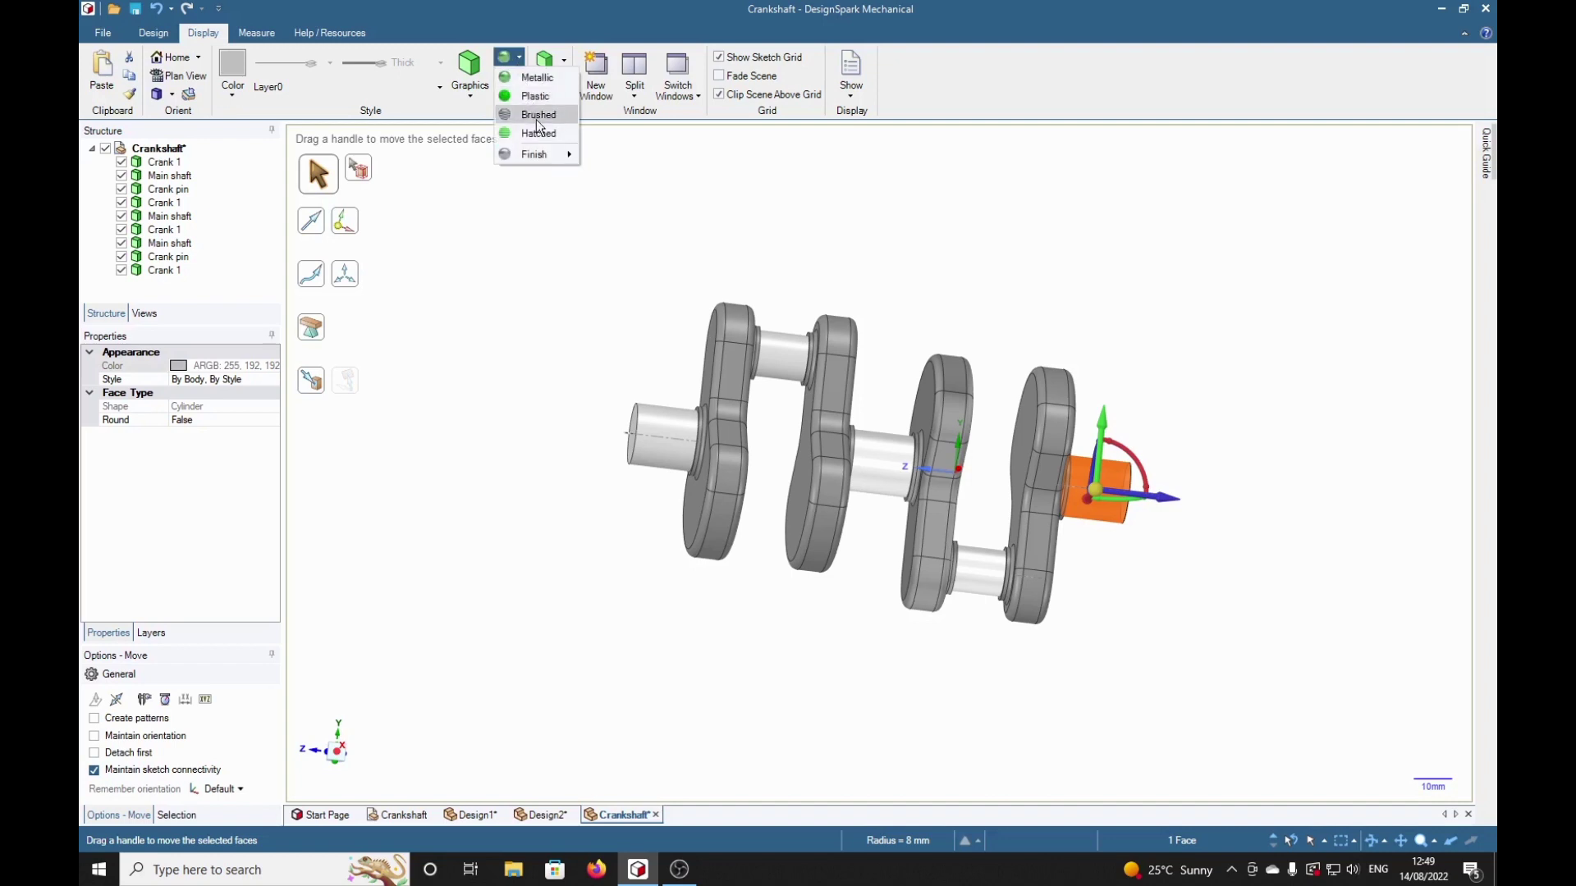
mouse_move(543, 153)
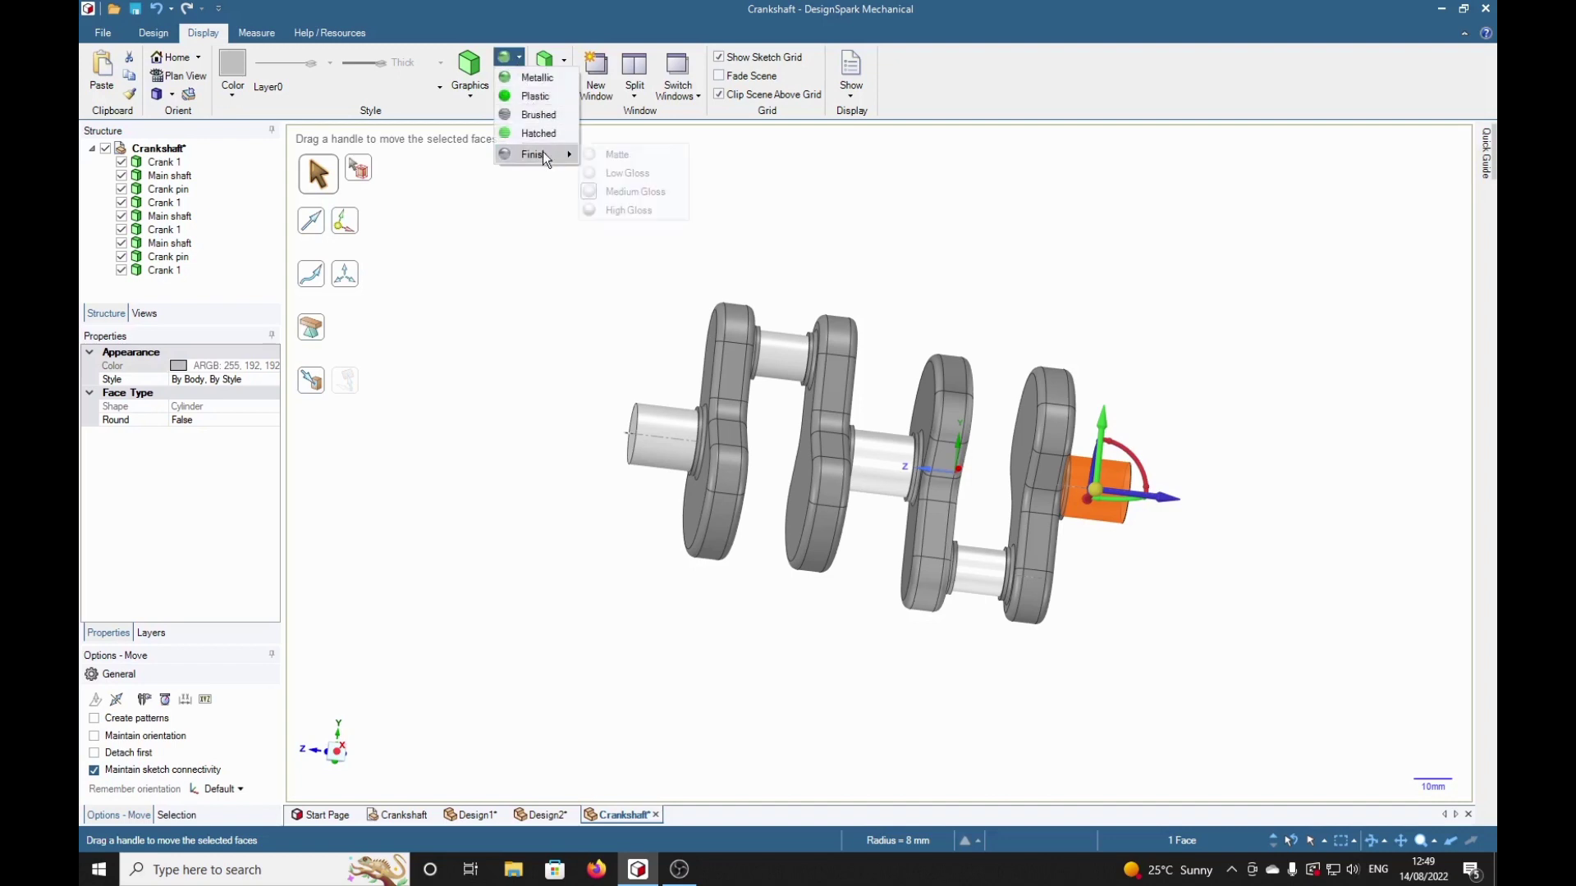
left_click(627, 212)
left_click(526, 328)
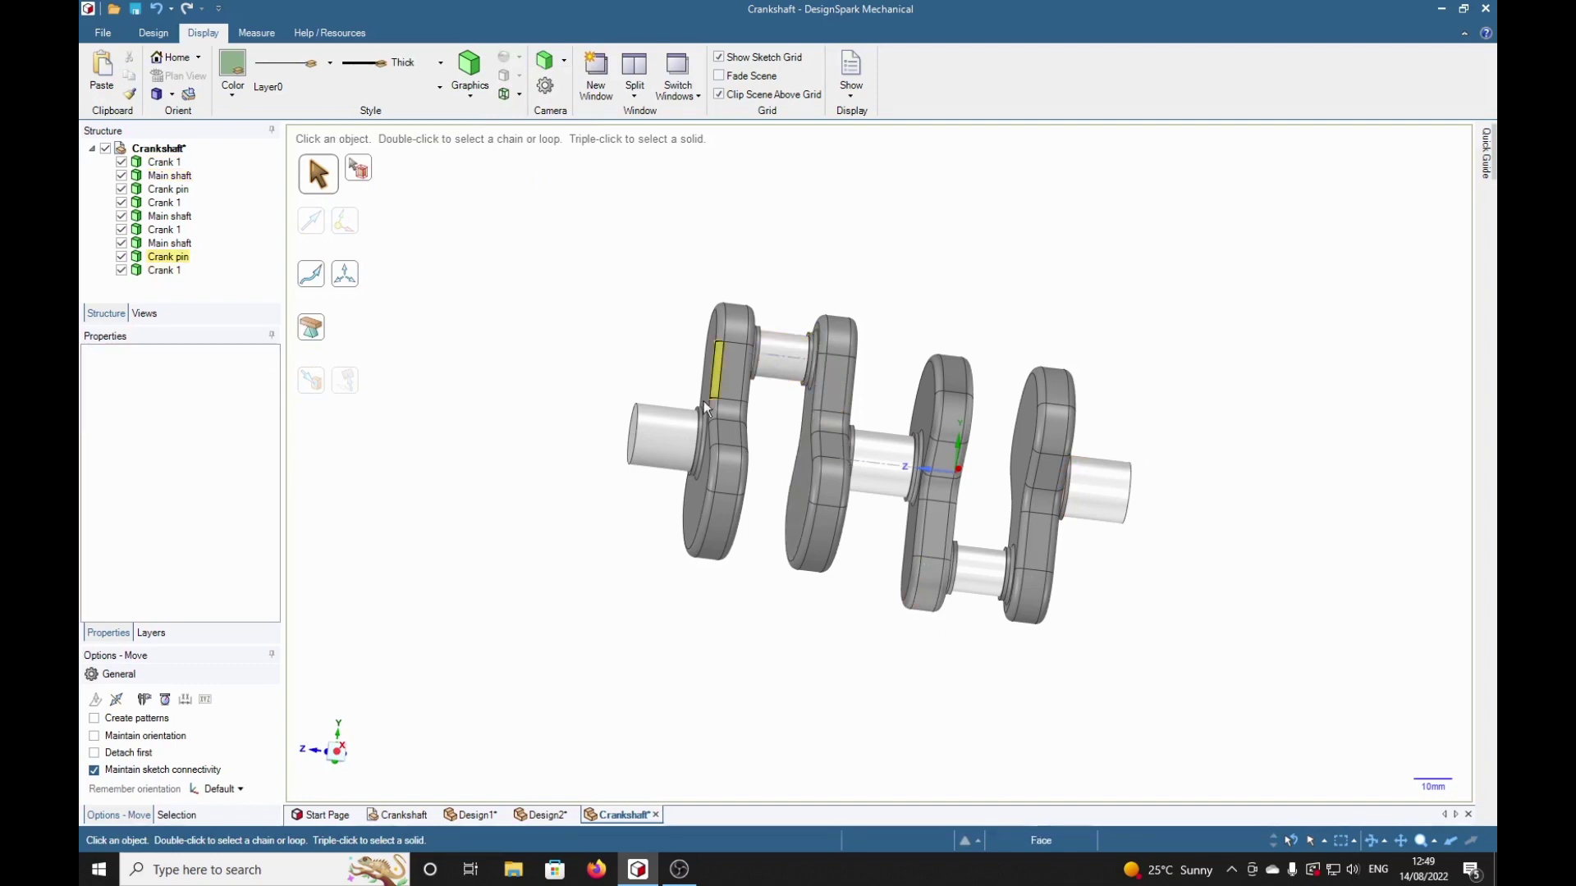
Give the cylindrical face of the copied throw's upper Crank pin a Metallic style with a High Gloss finish
left_click(790, 351)
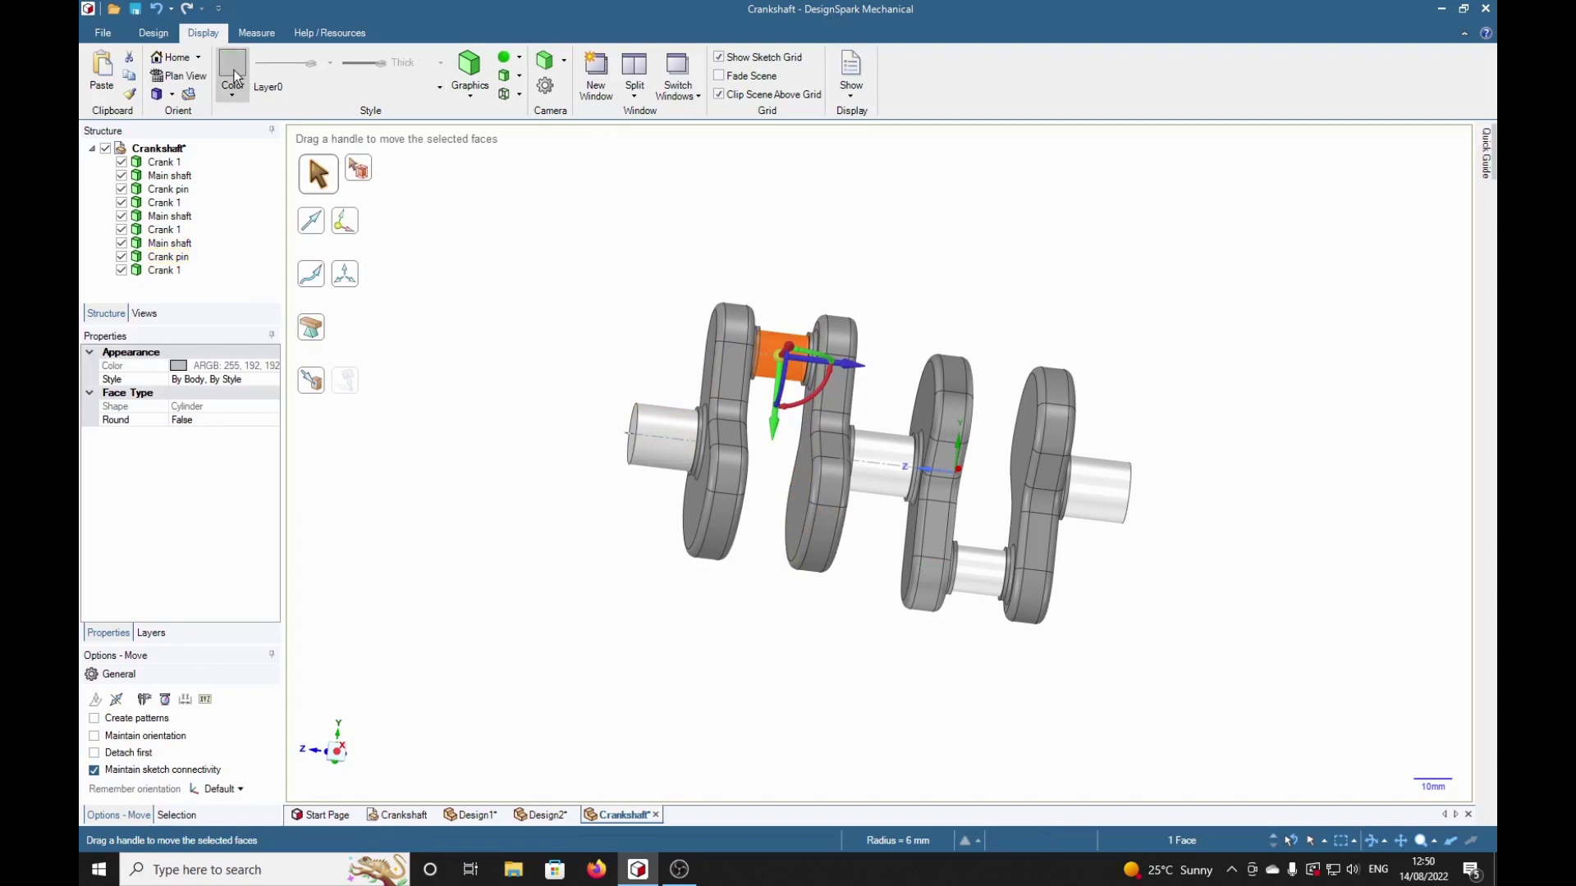
left_click(504, 61)
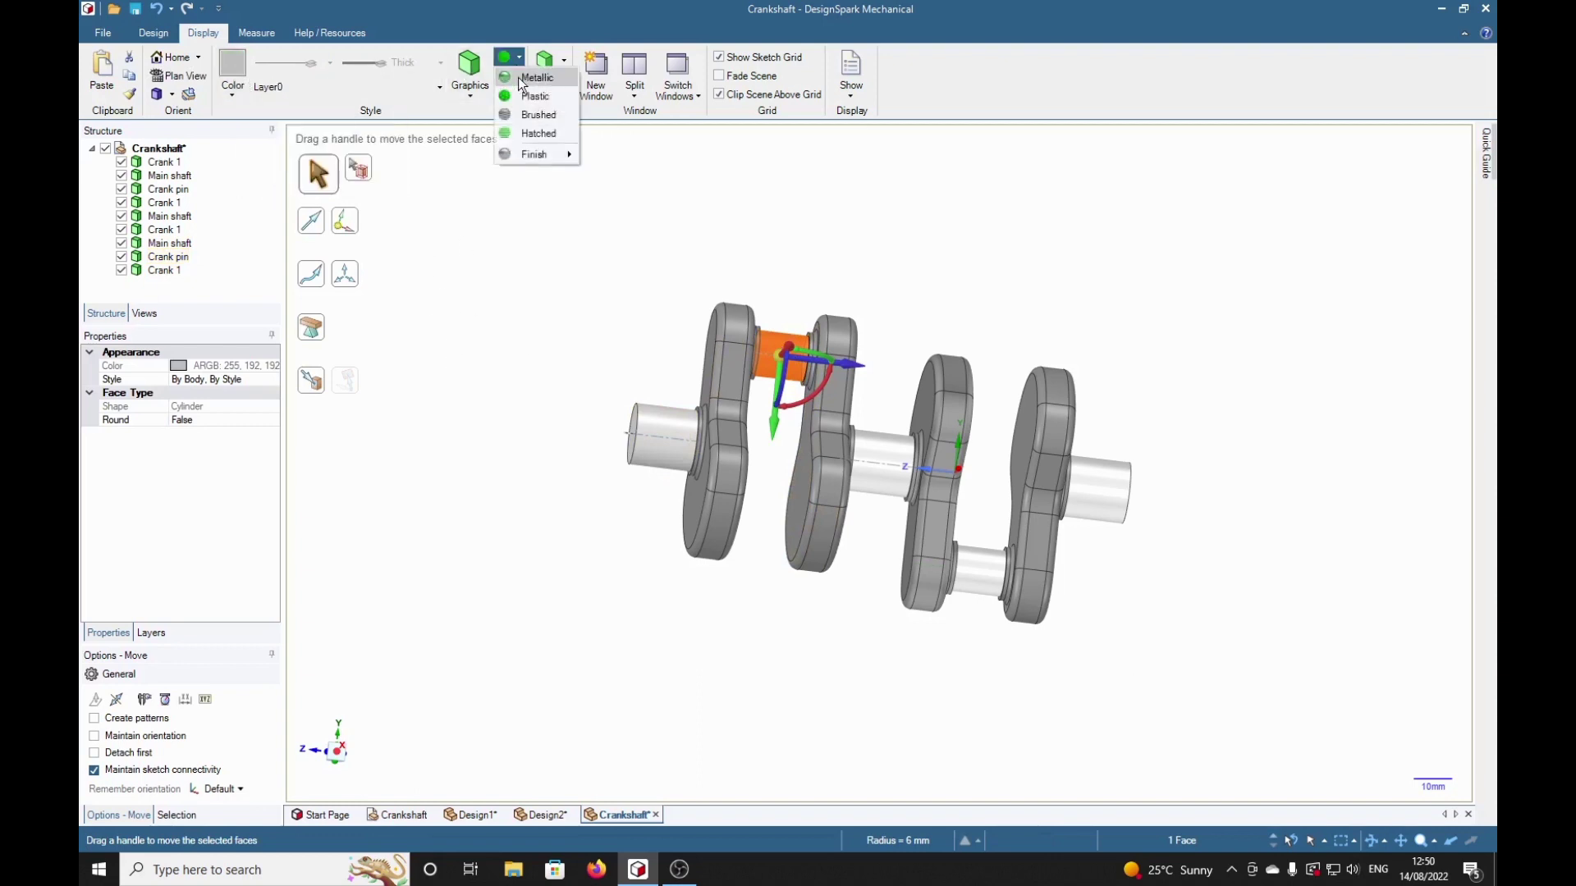
left_click(519, 77)
left_click(504, 57)
mouse_move(529, 158)
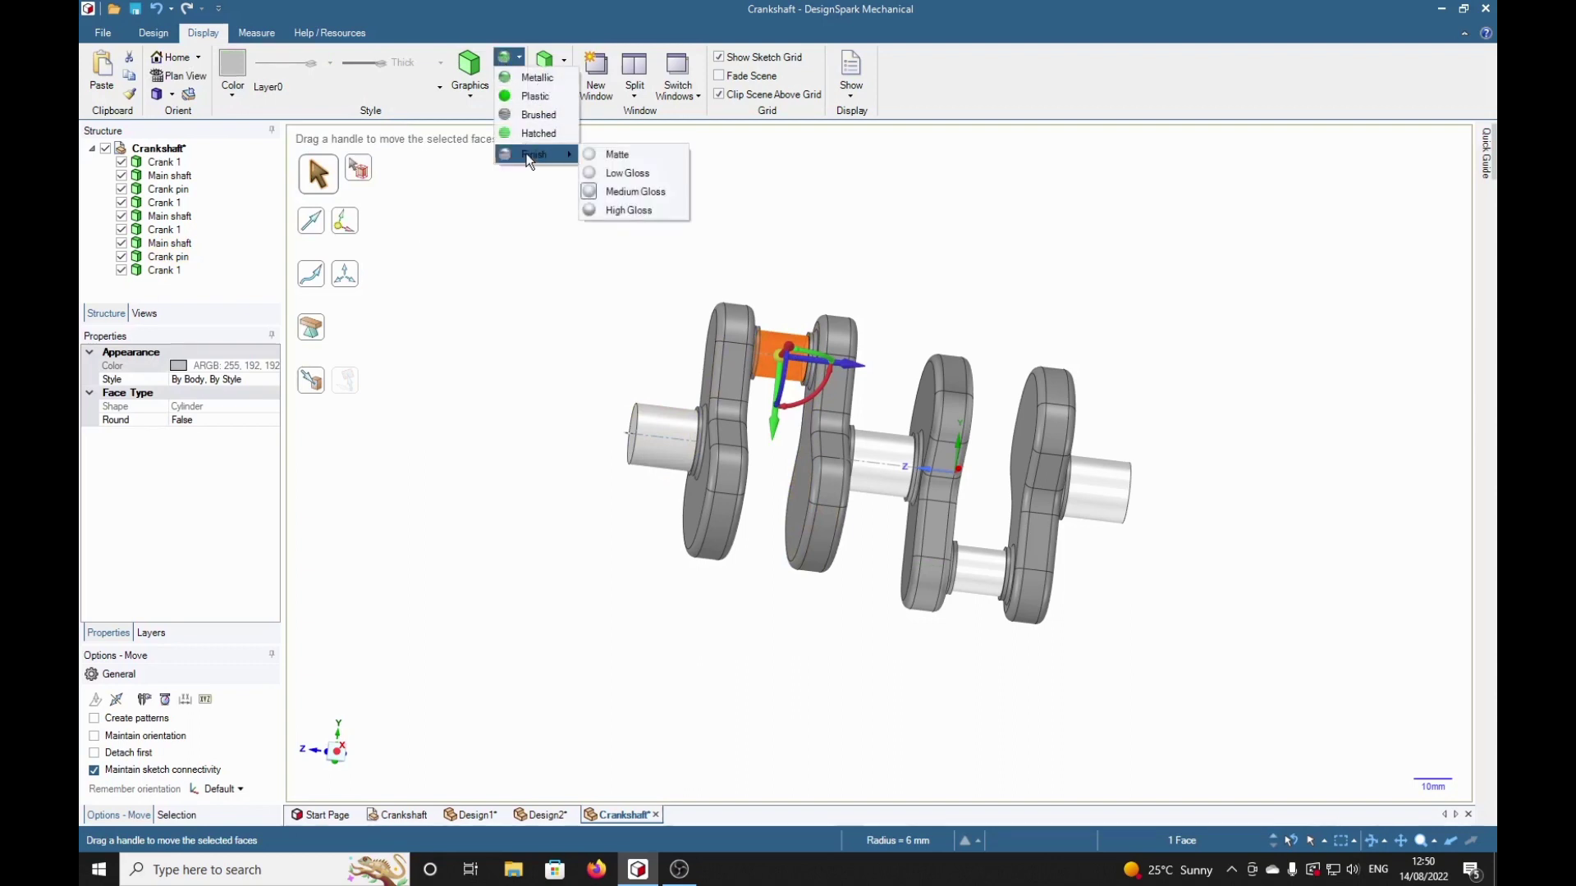
left_click(622, 206)
left_click(653, 233)
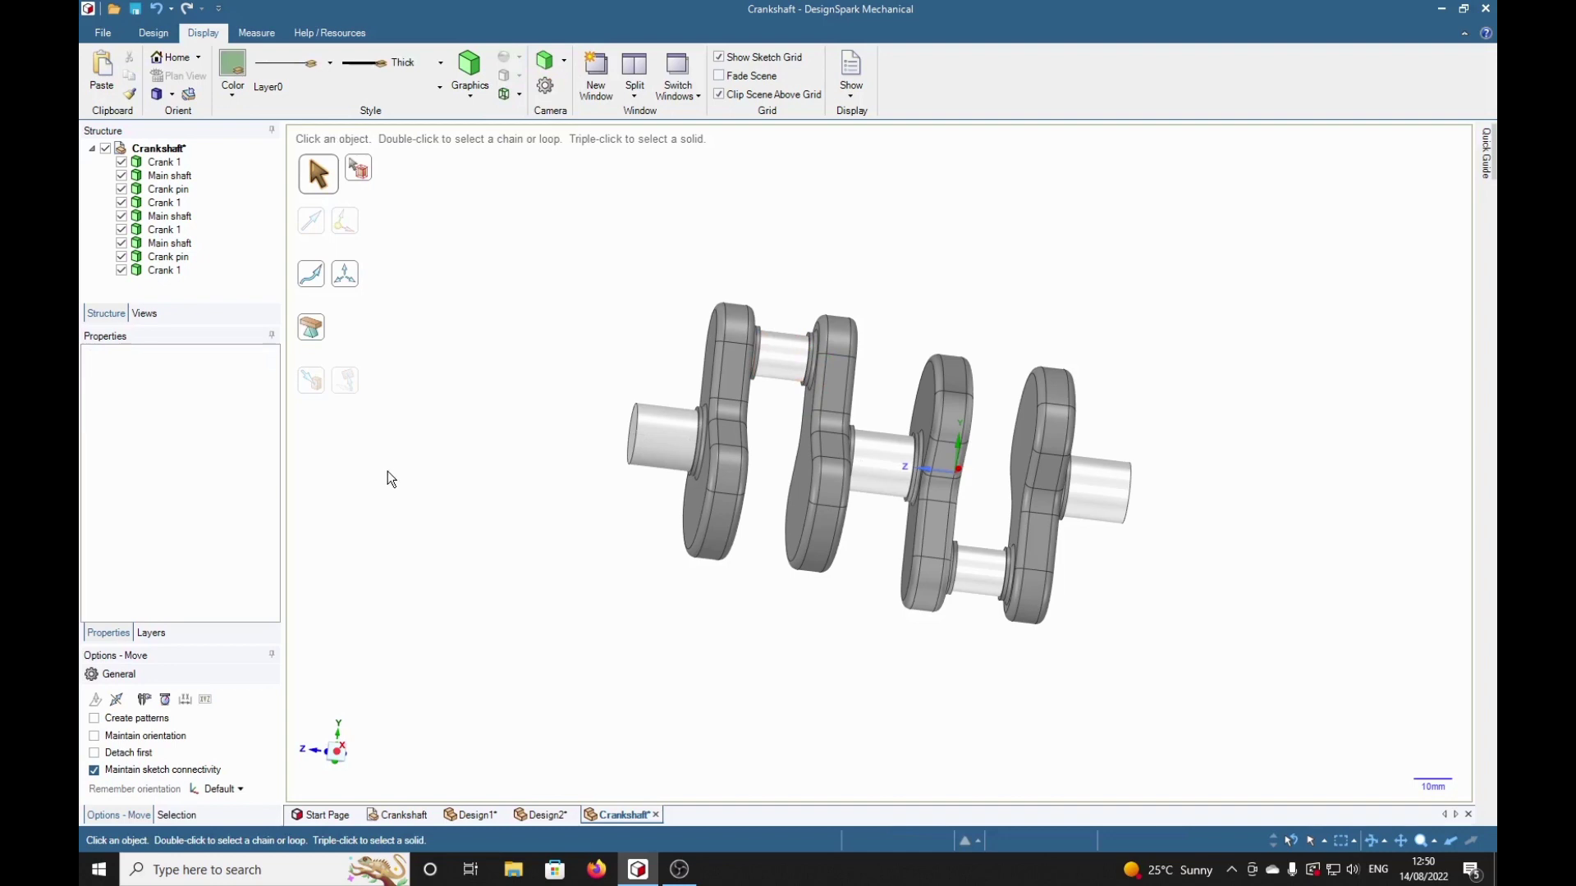
left_click(662, 445)
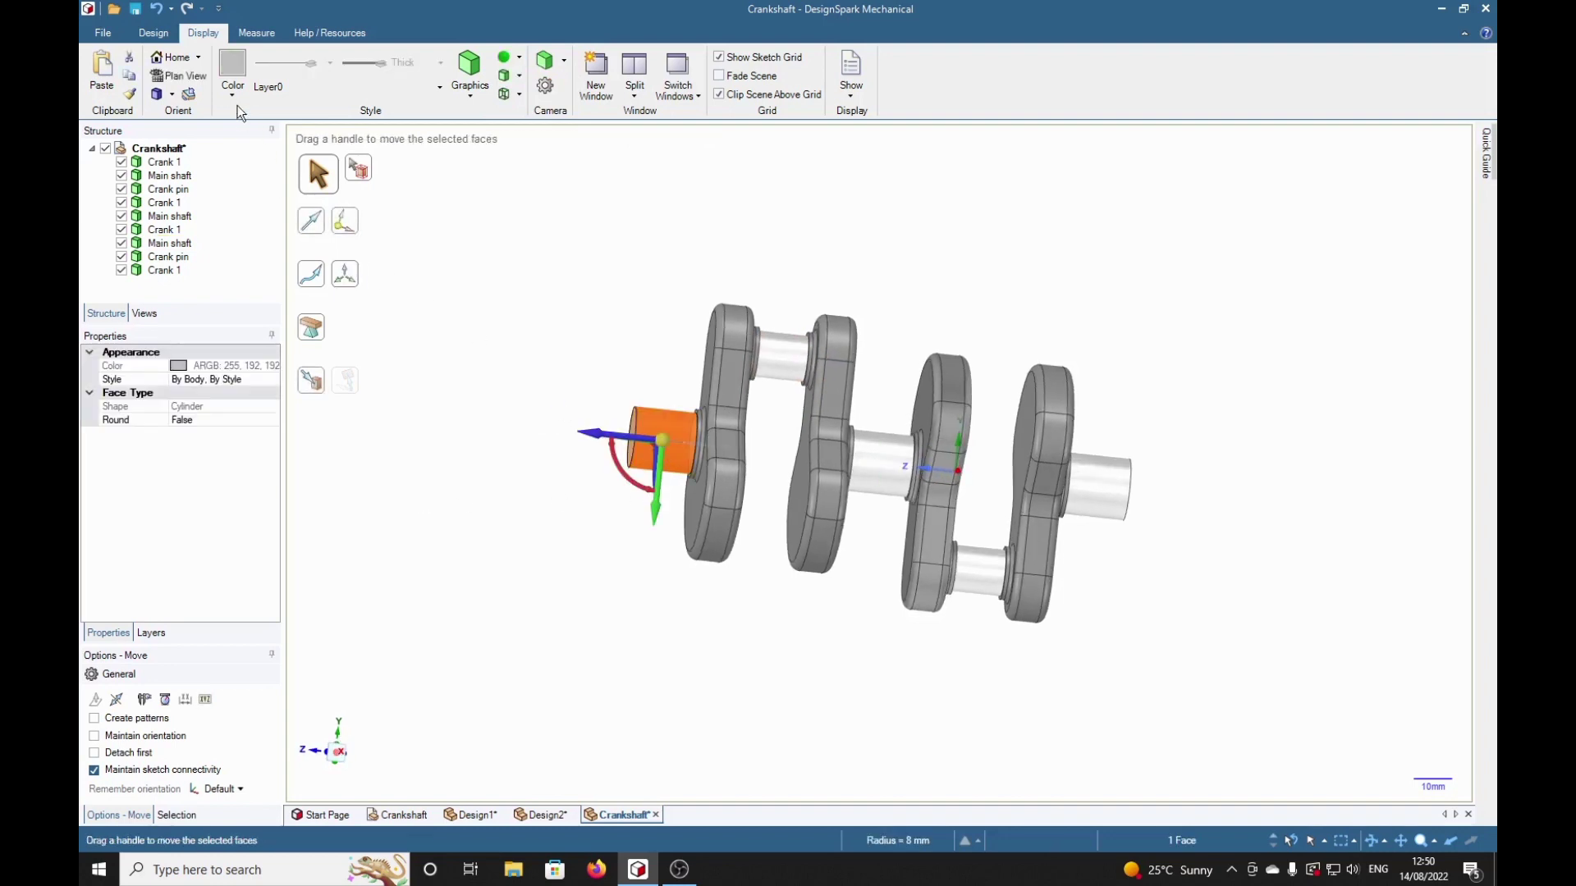
left_click(240, 62)
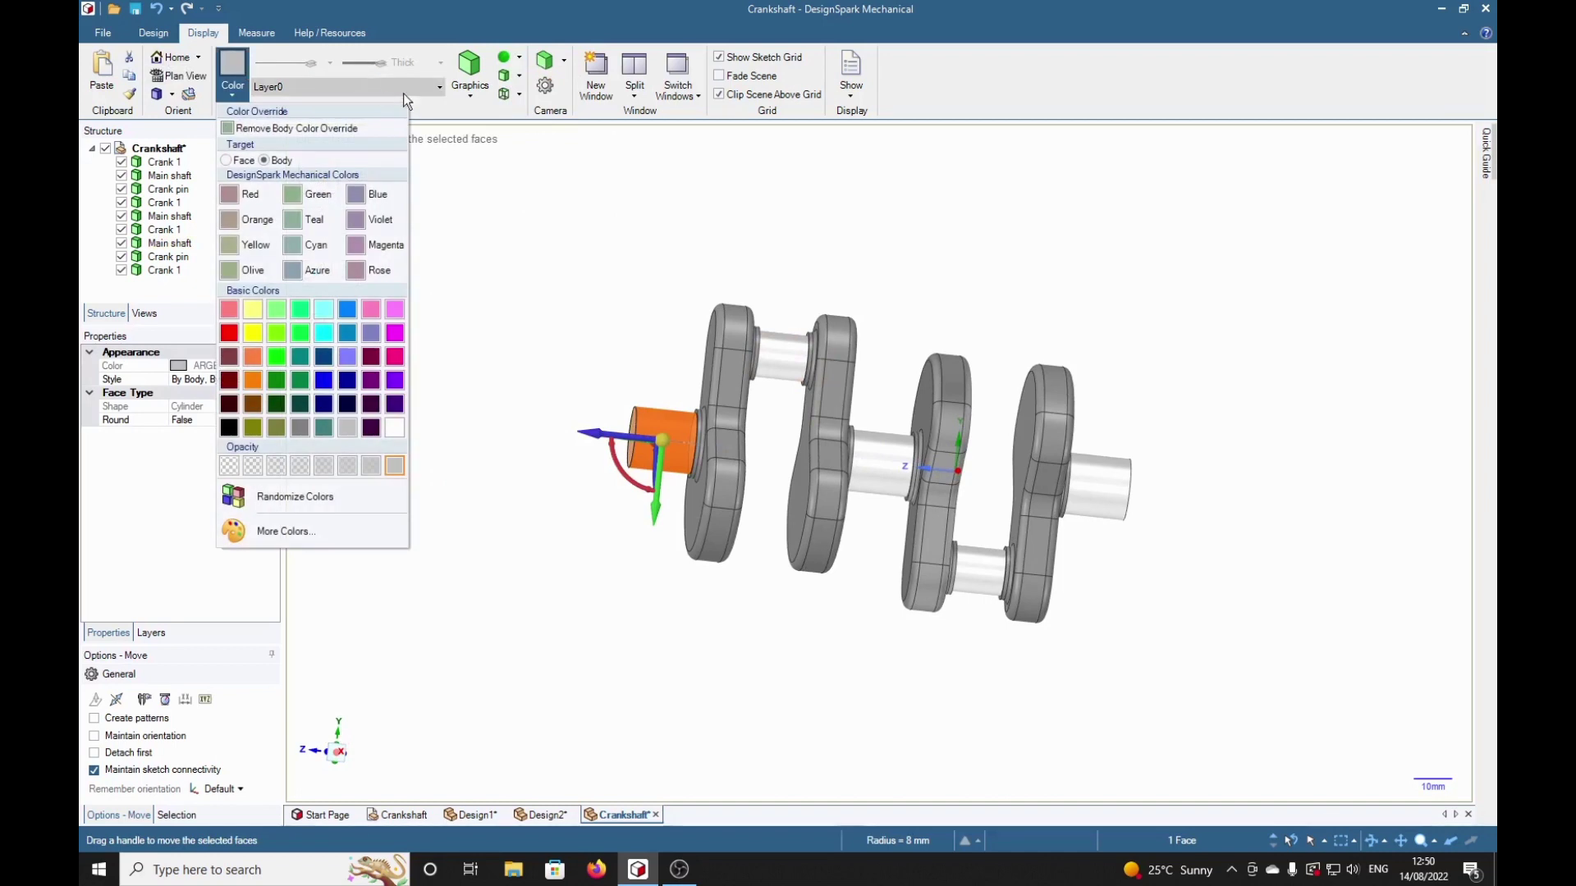
left_click(519, 197)
left_click(502, 164)
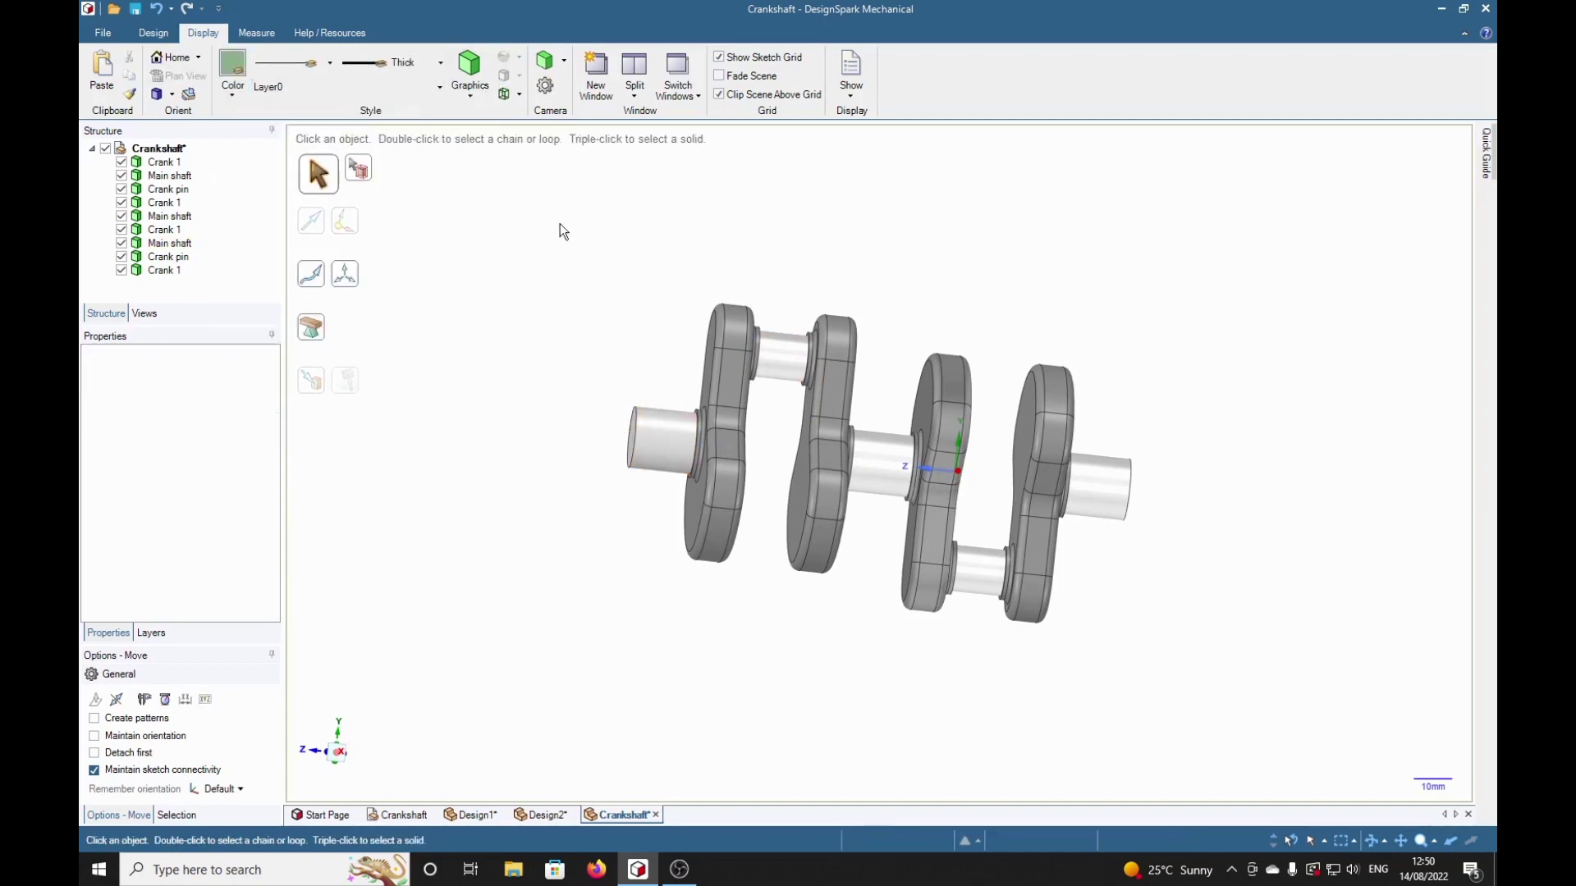
Apply a Metallic style and High Gloss finish to the cylindrical face of the copied throw's outer Main shaft
left_click(678, 460)
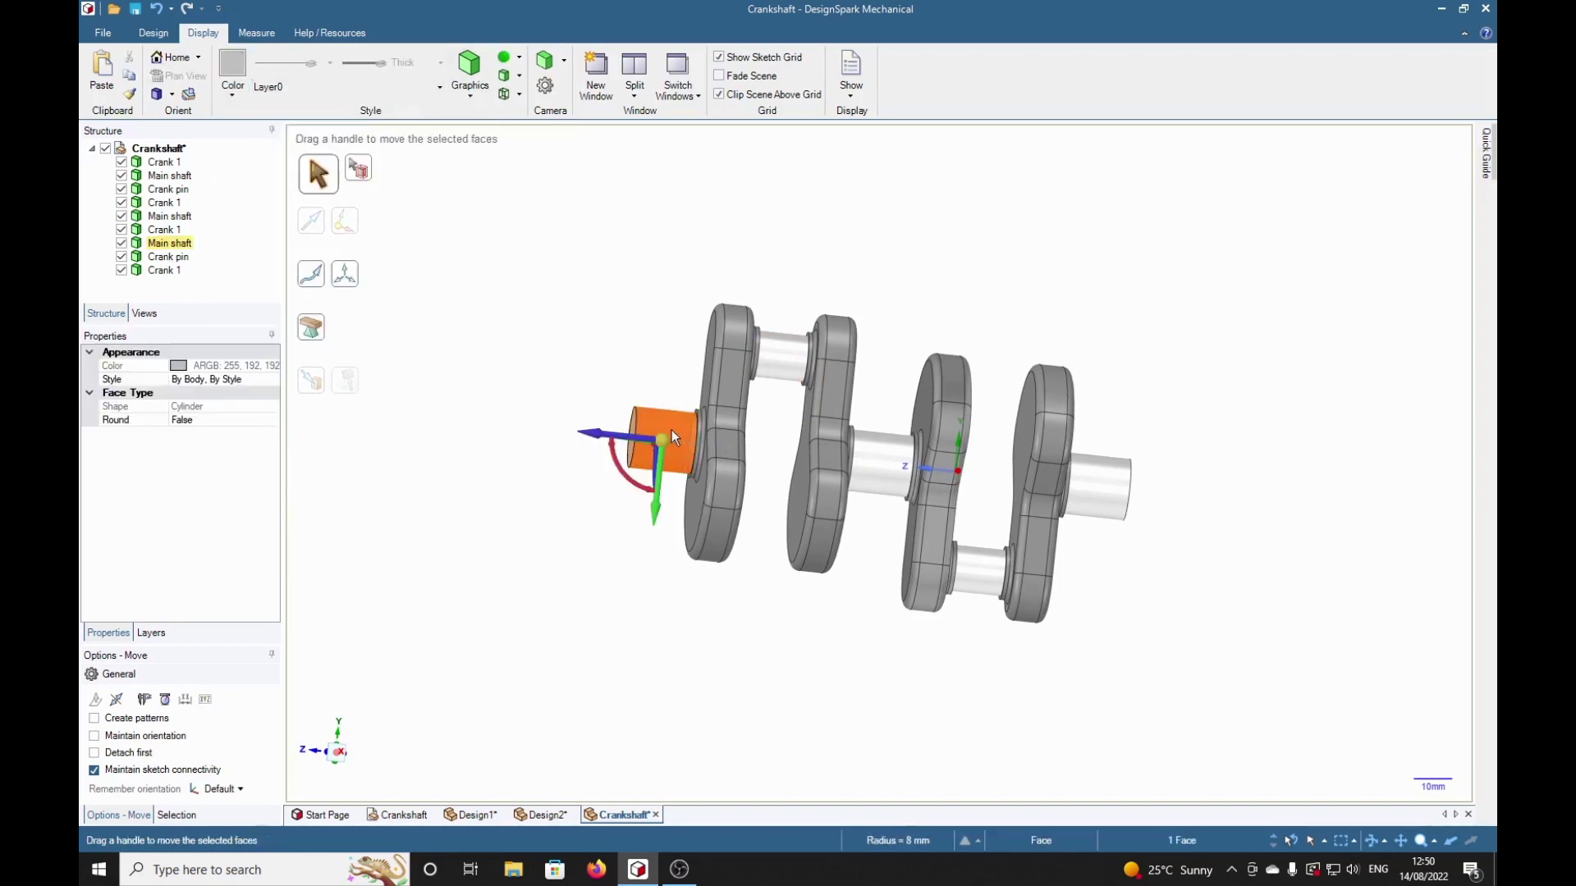
left_click(516, 59)
left_click(529, 77)
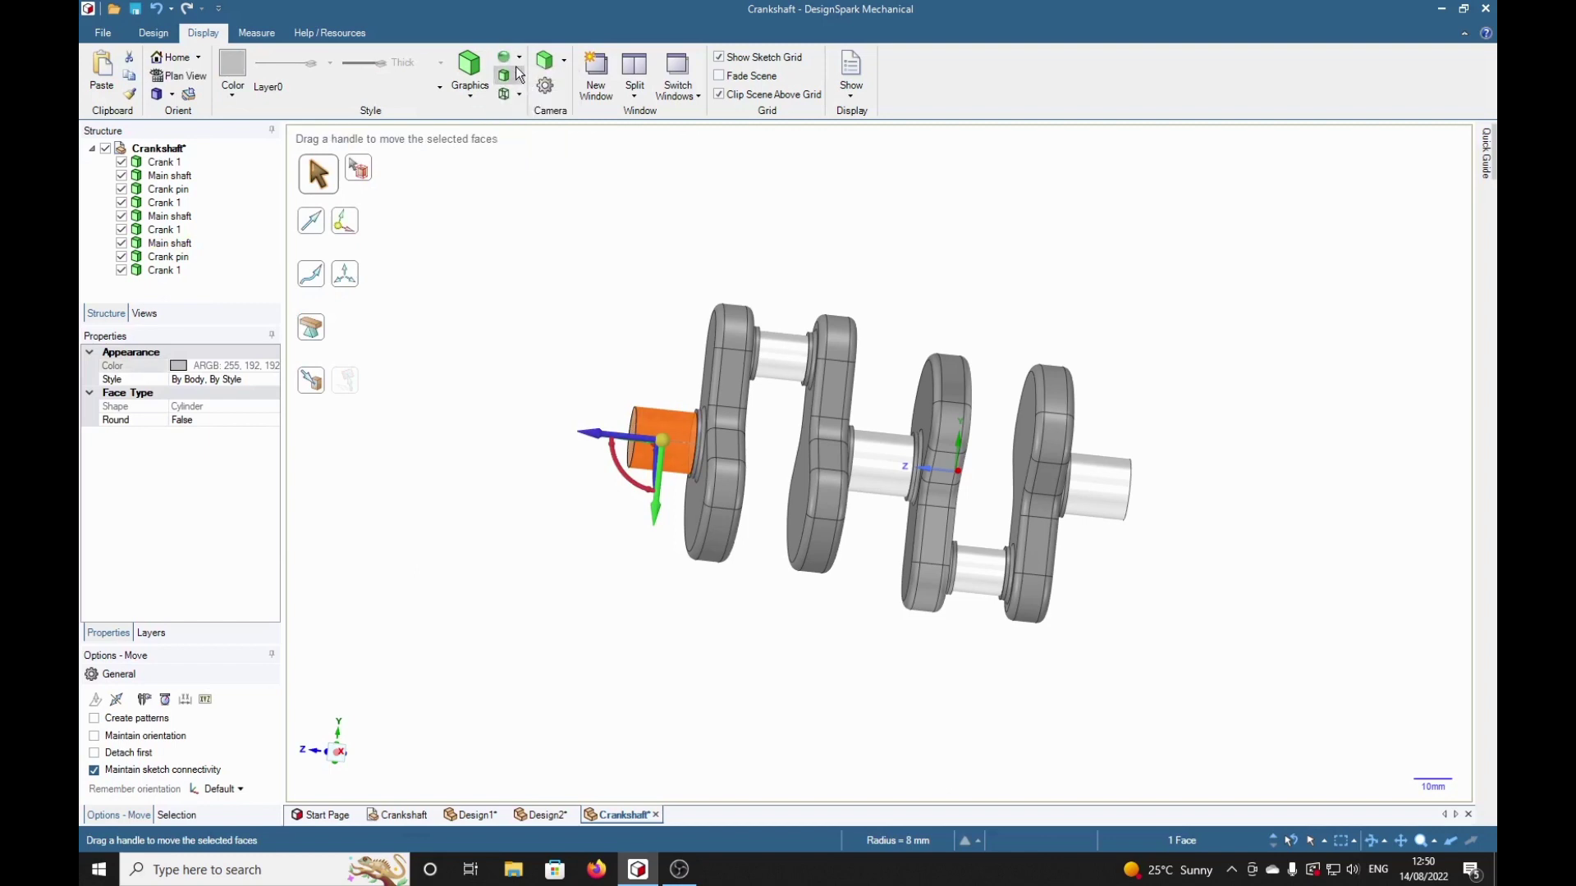
left_click(511, 62)
mouse_move(534, 154)
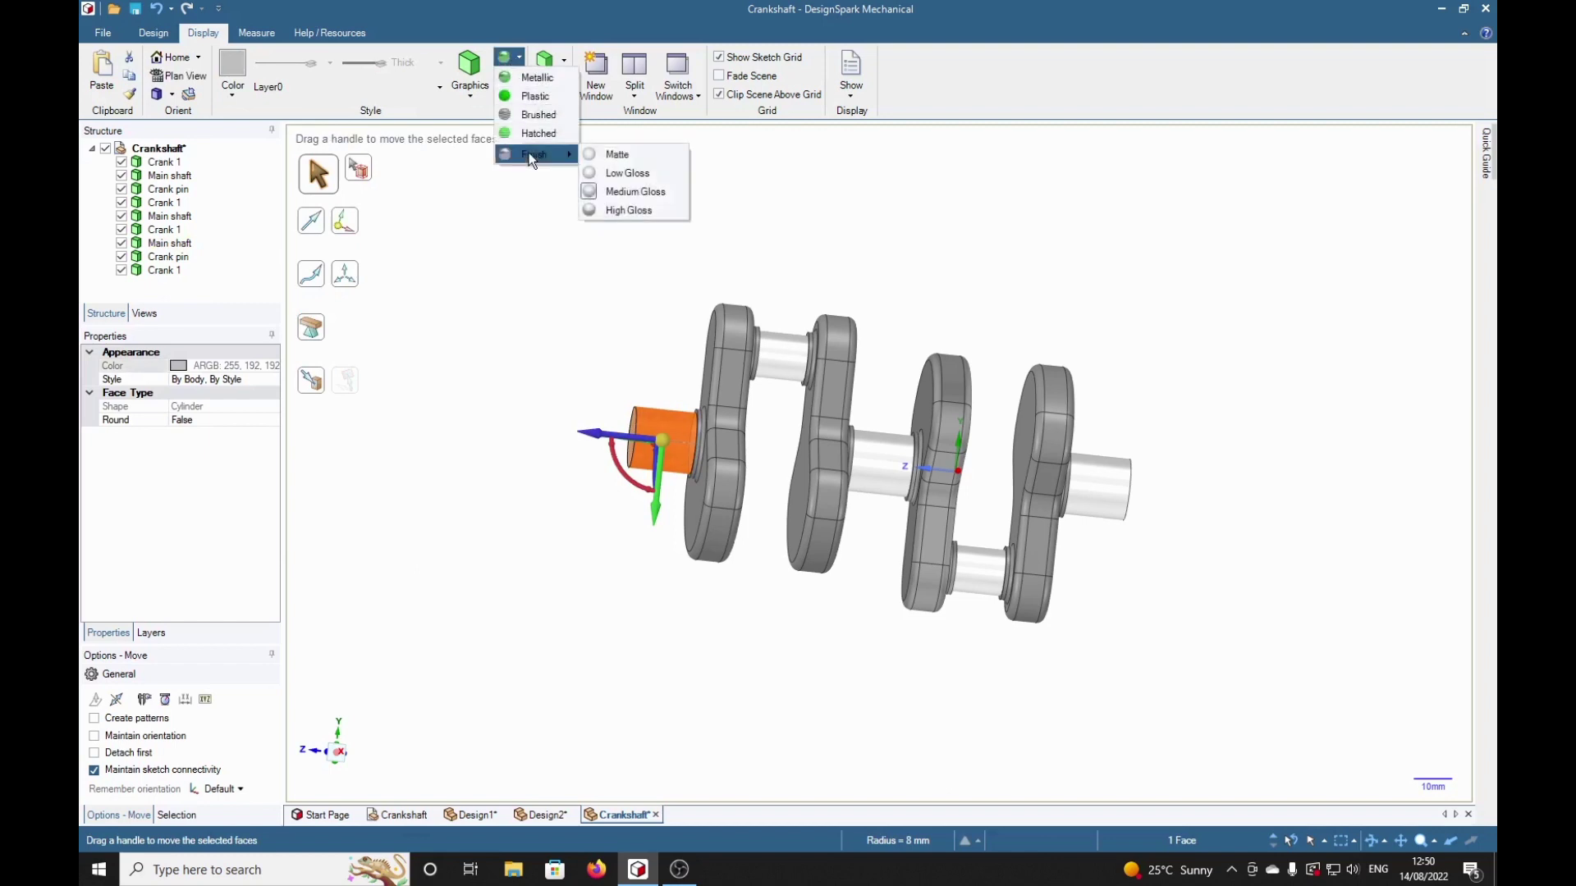
left_click(617, 208)
left_click(538, 277)
middle_click_drag(523, 340, 483, 368)
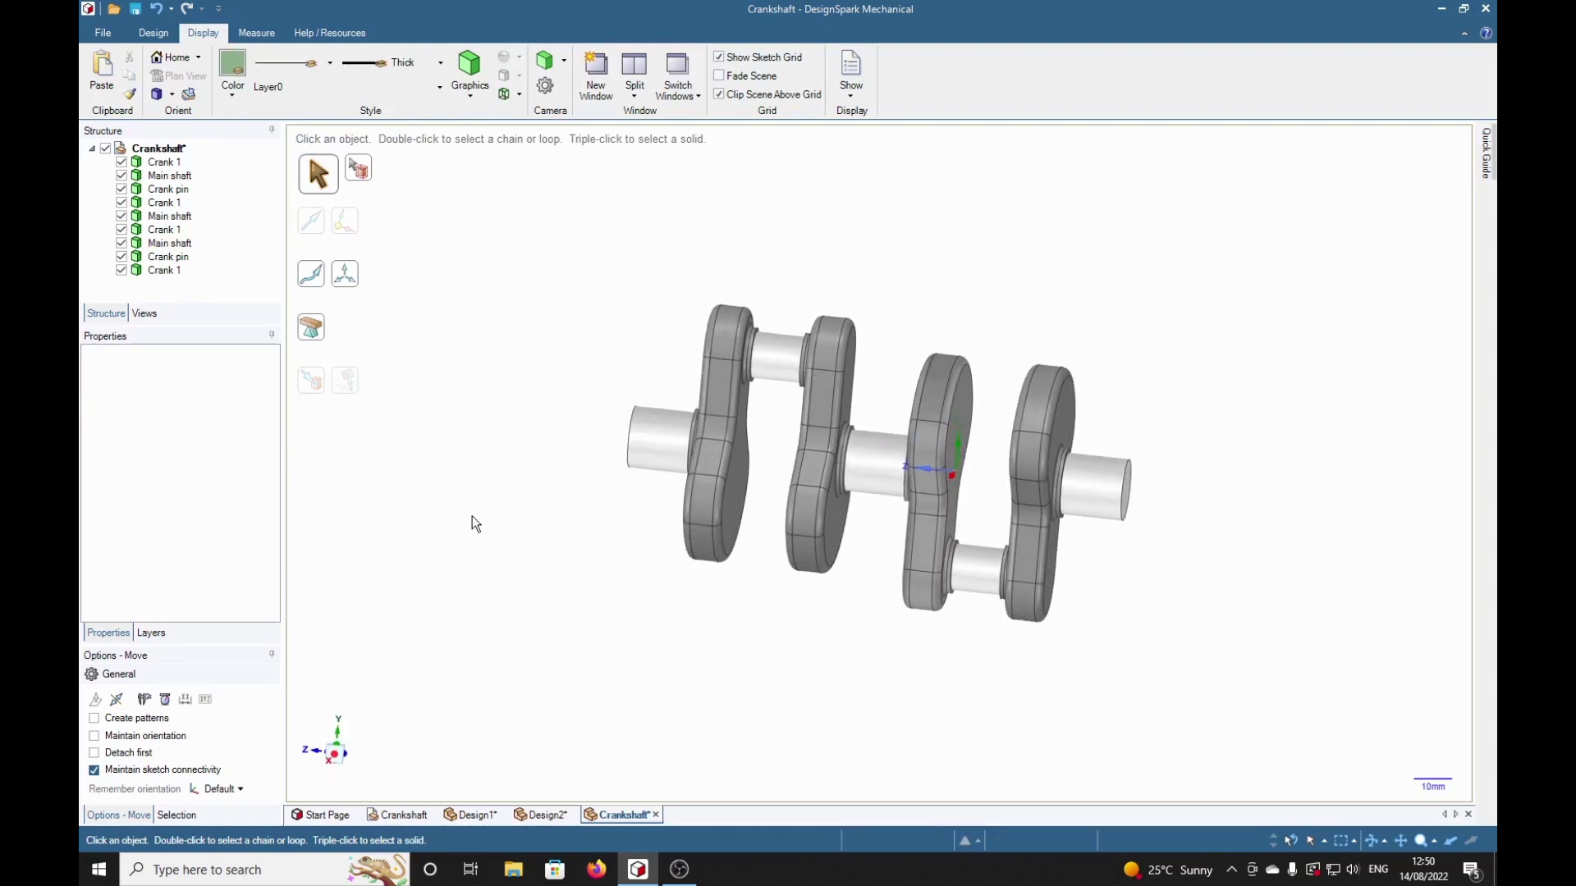
middle_click_drag(1052, 674, 1145, 685)
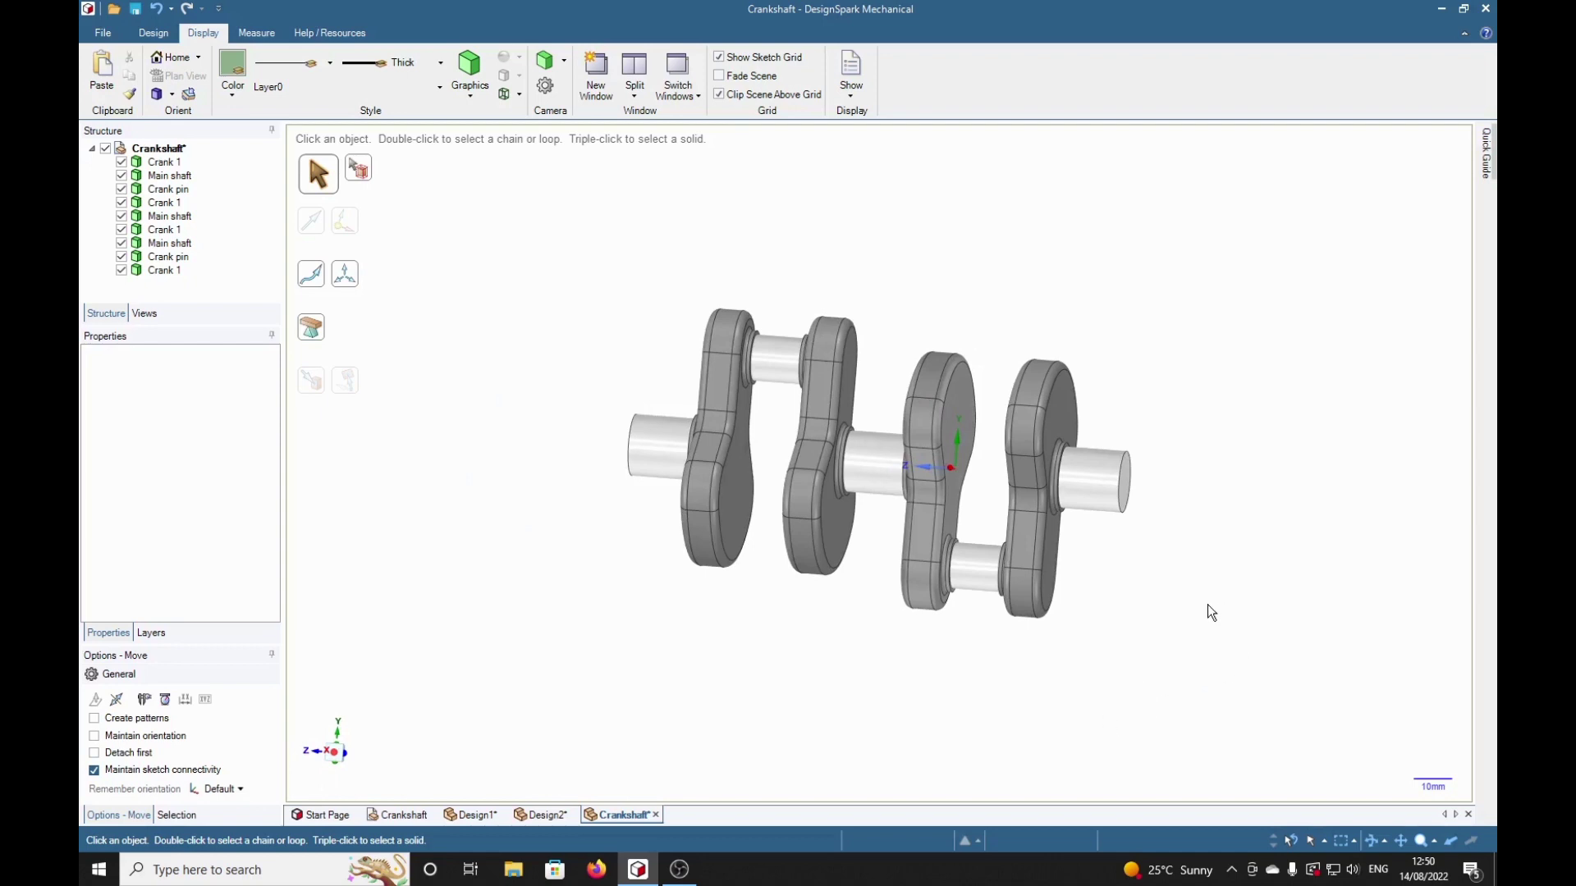